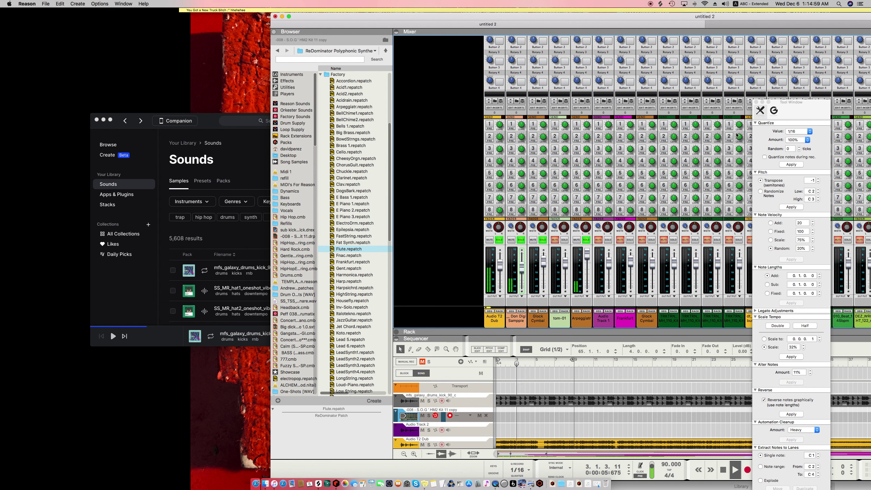
# Step: Close the floating tool window, then shift all clips in the song two bars later to start at bar 3
pyautogui.click(756, 103)
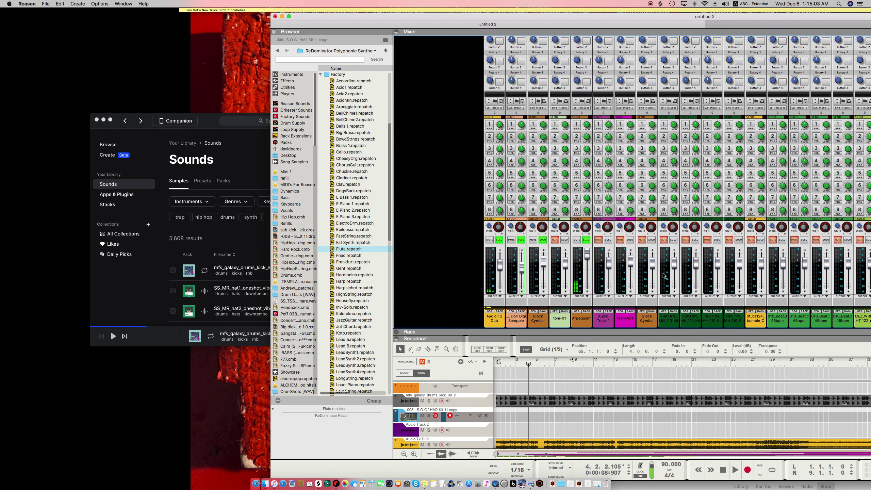
pyautogui.rightClick(559, 356)
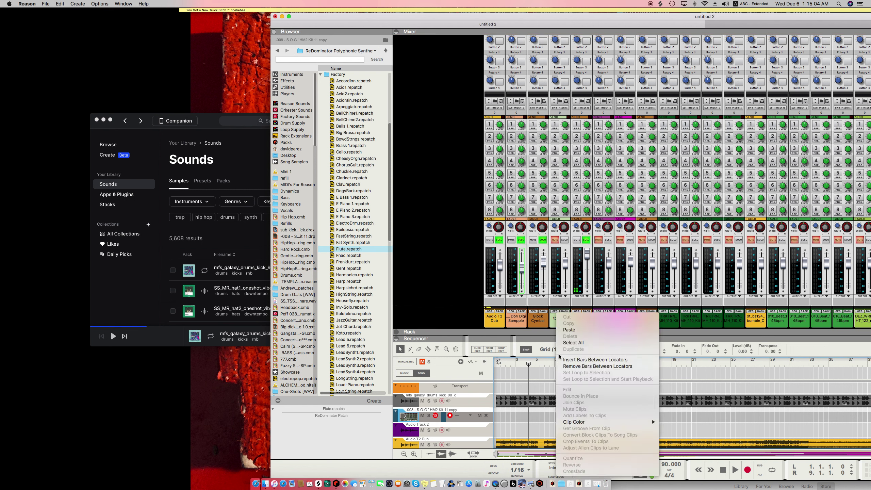
pyautogui.click(573, 342)
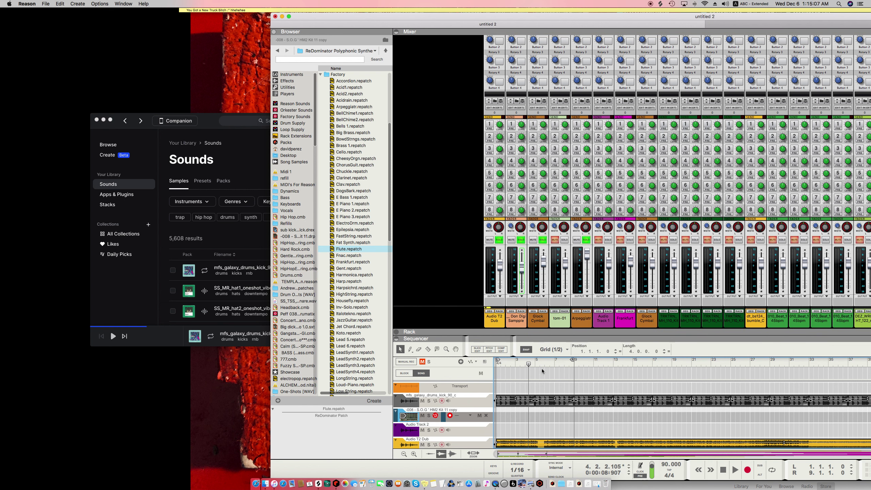
pyautogui.moveTo(506, 404)
pyautogui.mouseDown()
pyautogui.moveTo(528, 403)
pyautogui.moveTo(520, 398)
pyautogui.mouseUp()
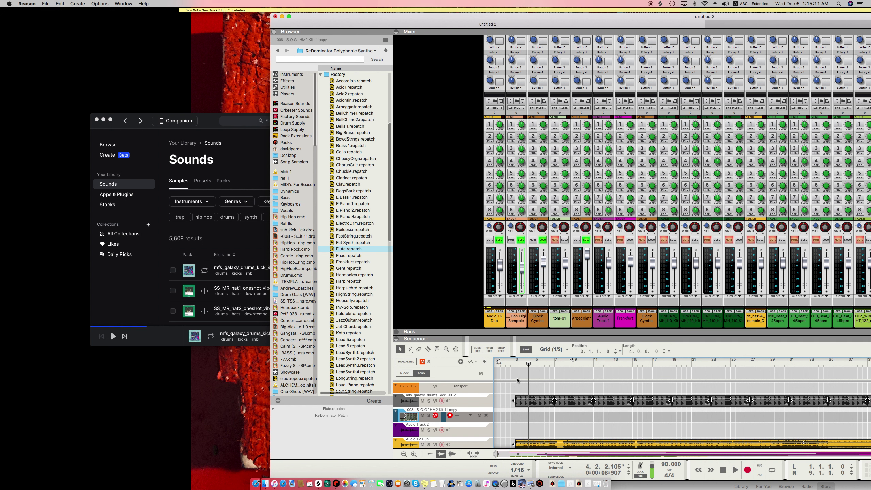
pyautogui.press('0')
pyautogui.press('space')
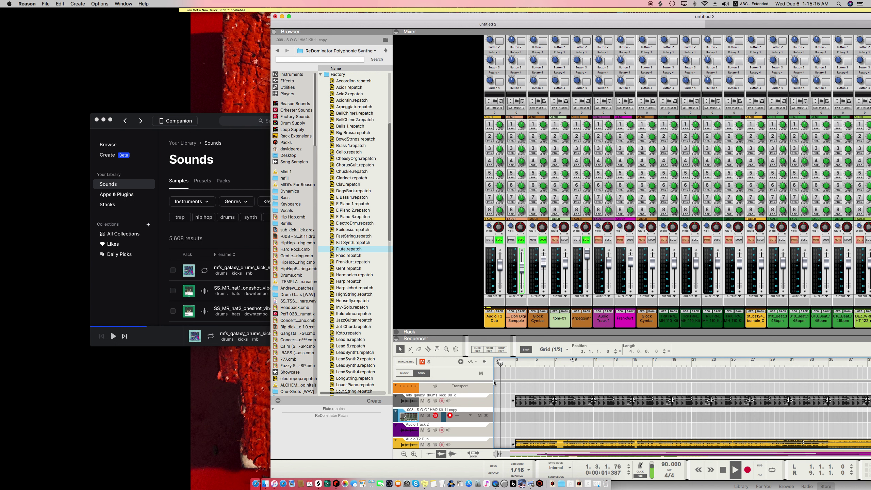
pyautogui.click(503, 385)
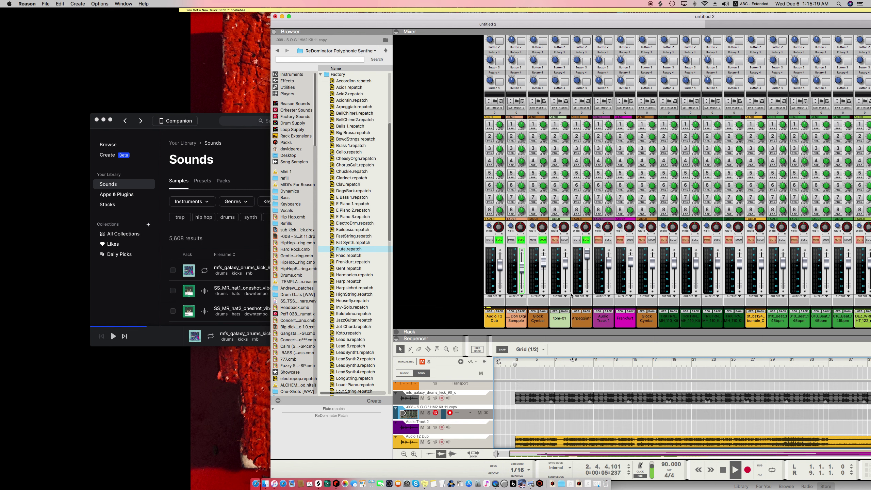
# Step: Copy the clip on the Arpeggiatr track so that the copy starts at bar 1, and resume playback
pyautogui.rightClick(580, 284)
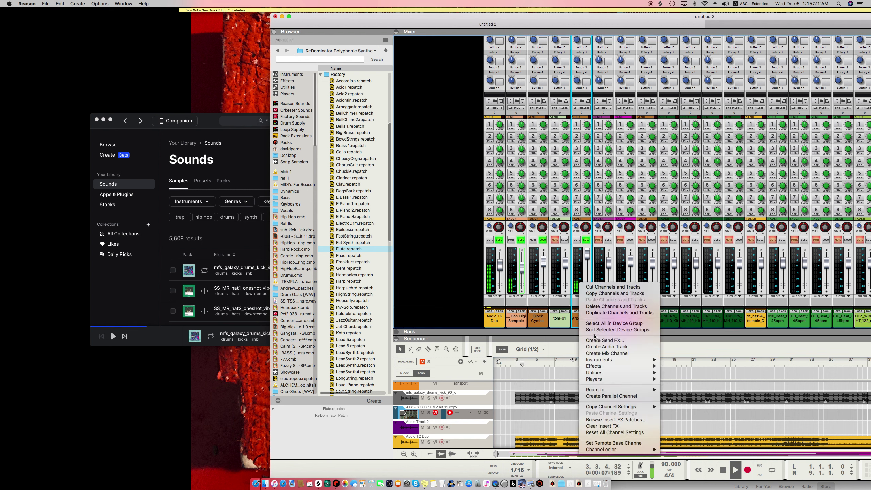
pyautogui.click(532, 431)
pyautogui.scroll(-3, 532, 431)
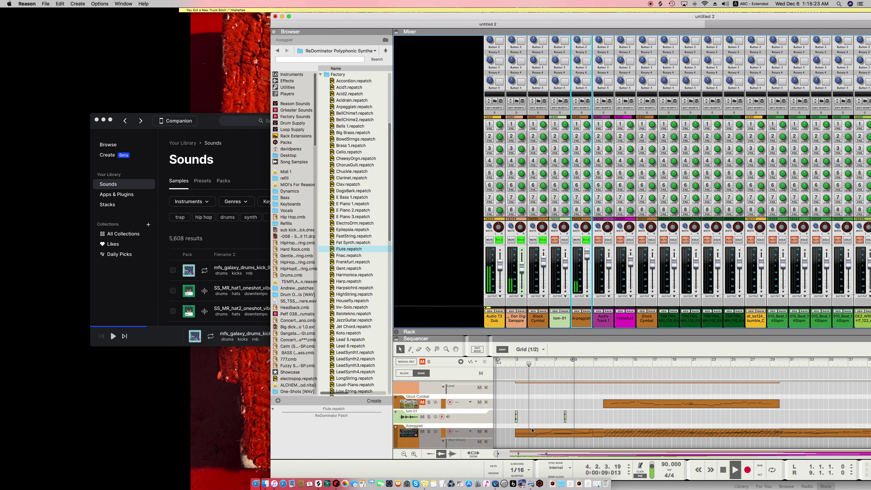
pyautogui.press('space')
pyautogui.moveTo(525, 433); pyautogui.dragTo(506, 433)
pyautogui.press('space')
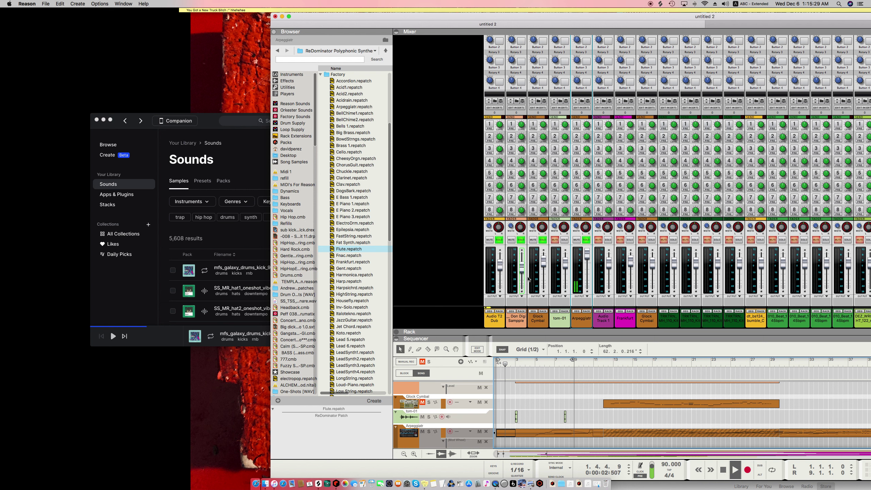
# Step: Copy the audio clip on the Weird lead waves 1 track to bar 1 and play from the start
pyautogui.rightClick(518, 286)
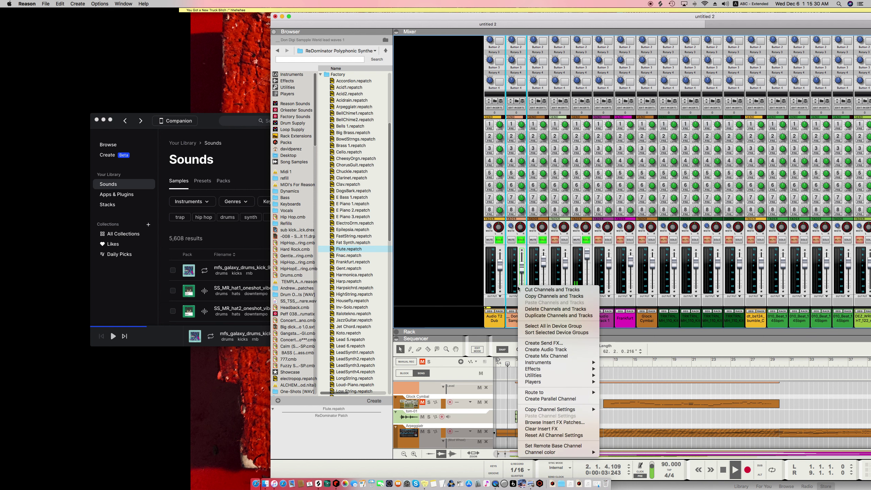
pyautogui.click(530, 326)
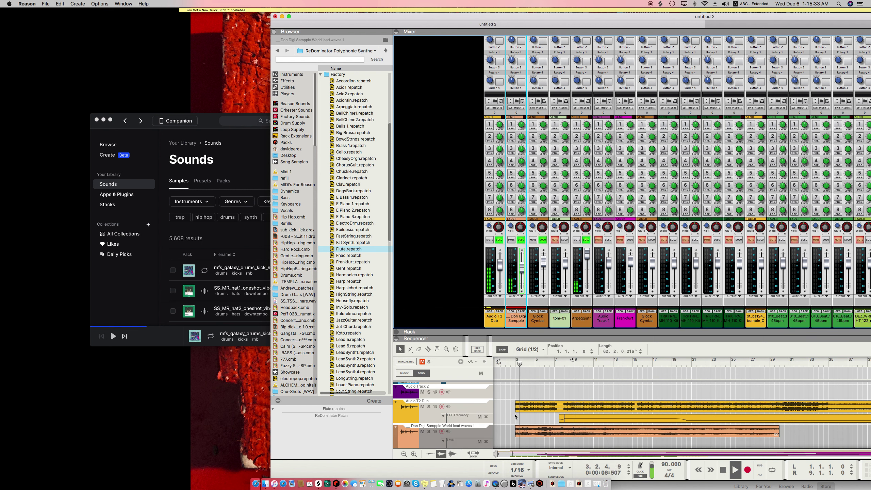
pyautogui.moveTo(527, 437); pyautogui.dragTo(505, 429)
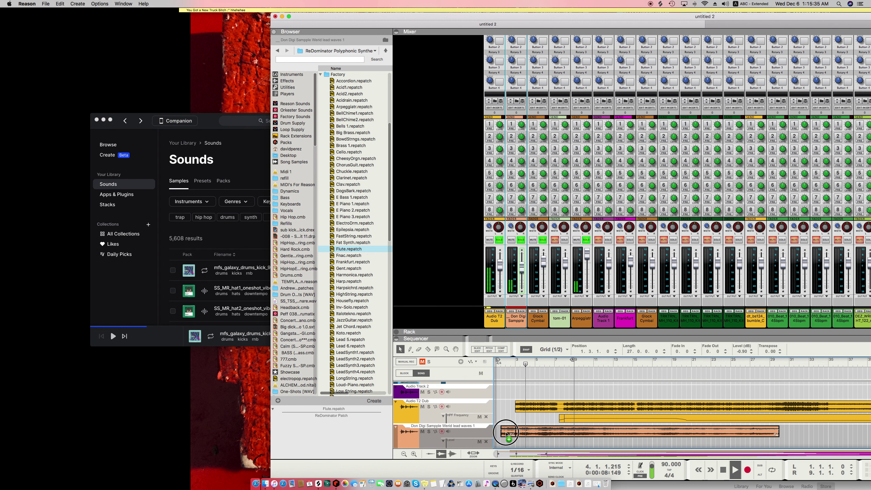
pyautogui.press('space')
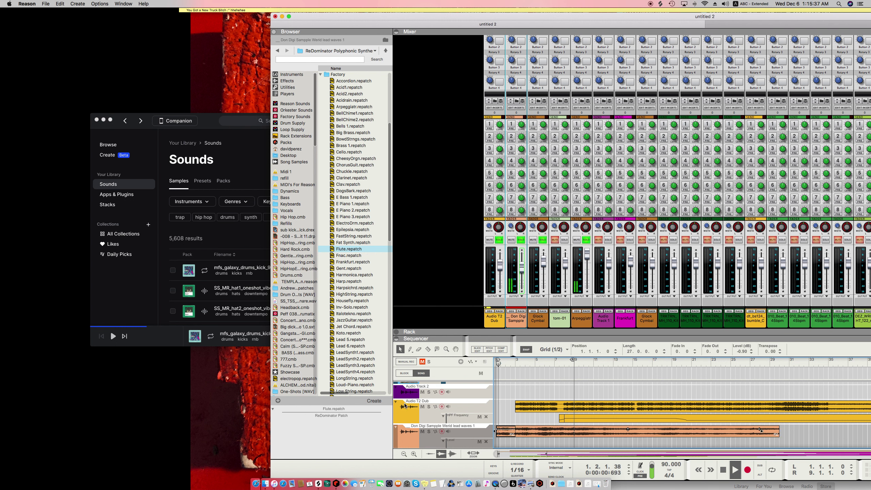
# Step: Copy the Audio T2 Dub clip to start at bar 1 and play the new intro
pyautogui.click(525, 411)
pyautogui.moveTo(525, 412); pyautogui.dragTo(497, 405)
pyautogui.press('space')
pyautogui.press('space')
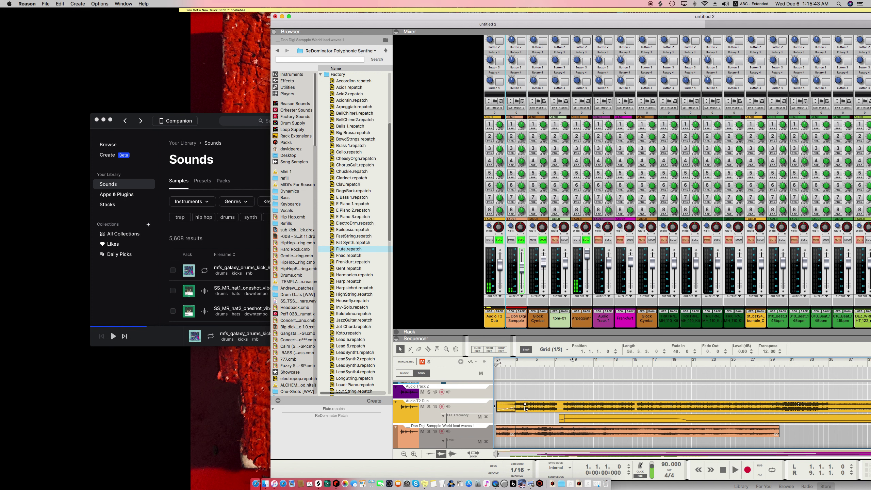
pyautogui.press('super+z')
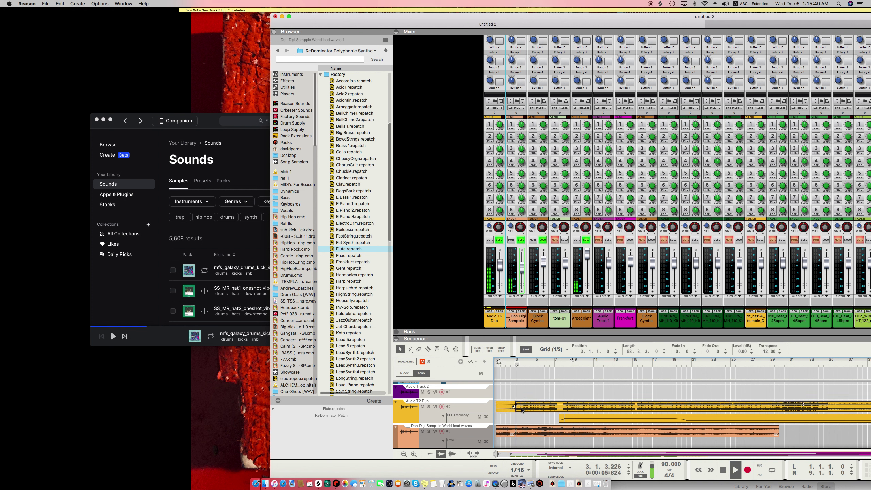
pyautogui.moveTo(521, 408)
pyautogui.mouseDown()
pyautogui.moveTo(531, 409)
pyautogui.moveTo(520, 408)
pyautogui.mouseUp()
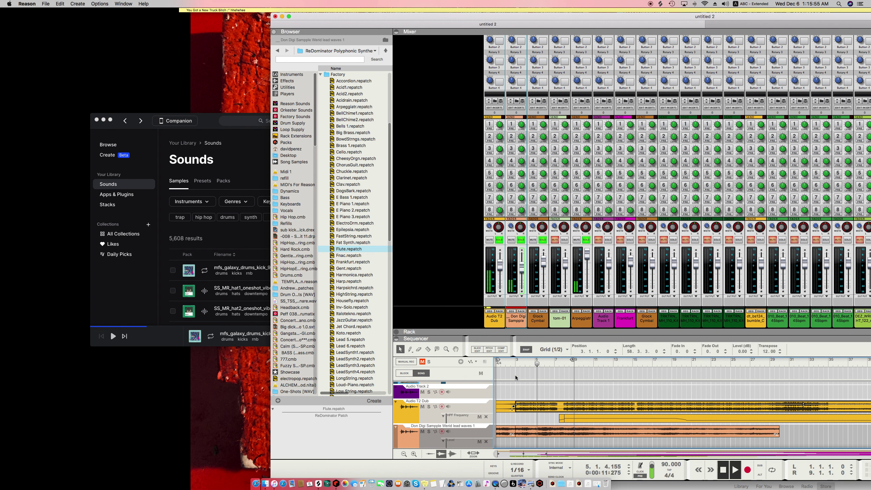
# Step: Set the left loop locator to position 1.3.1
pyautogui.press('r')
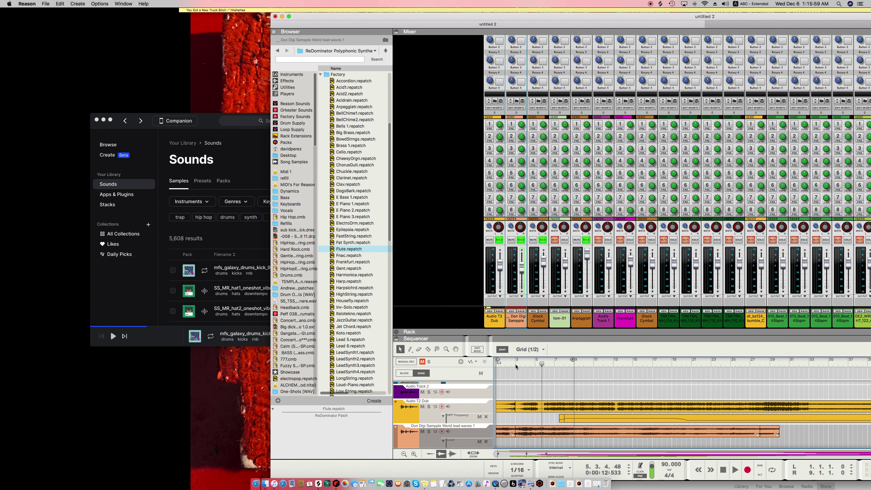
pyautogui.keyDown('alt'); pyautogui.click(516, 365); pyautogui.keyUp('alt')
pyautogui.moveTo(516, 362); pyautogui.dragTo(499, 363)
# Step: Select all clips on every track and move them two bars later in the arrangement
pyautogui.scroll(-5, 517, 386)
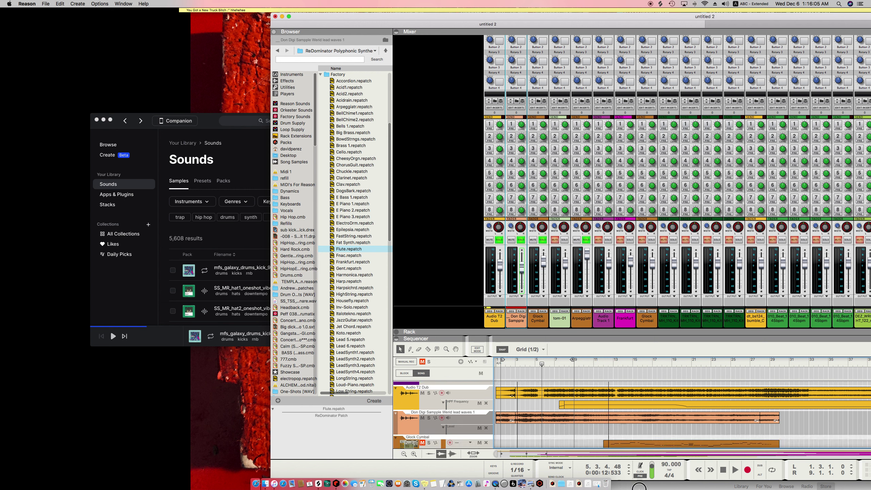
pyautogui.scroll(-5, 517, 386)
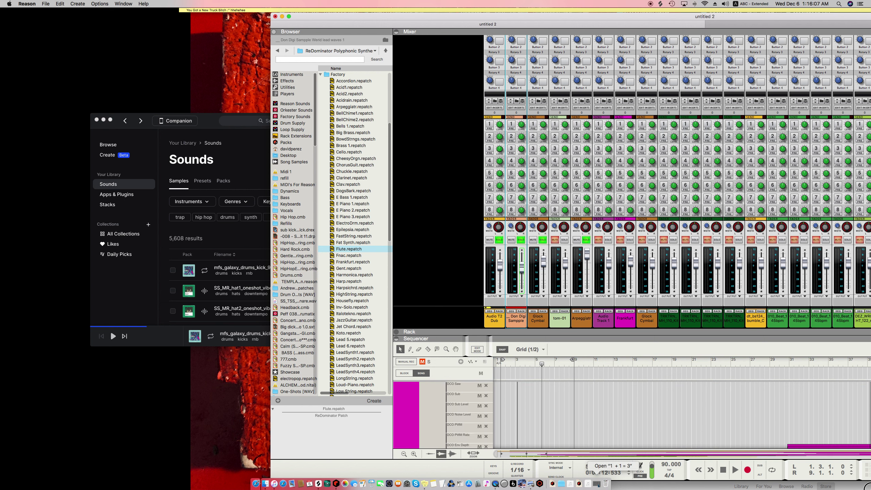
pyautogui.scroll(-3, 631, 415)
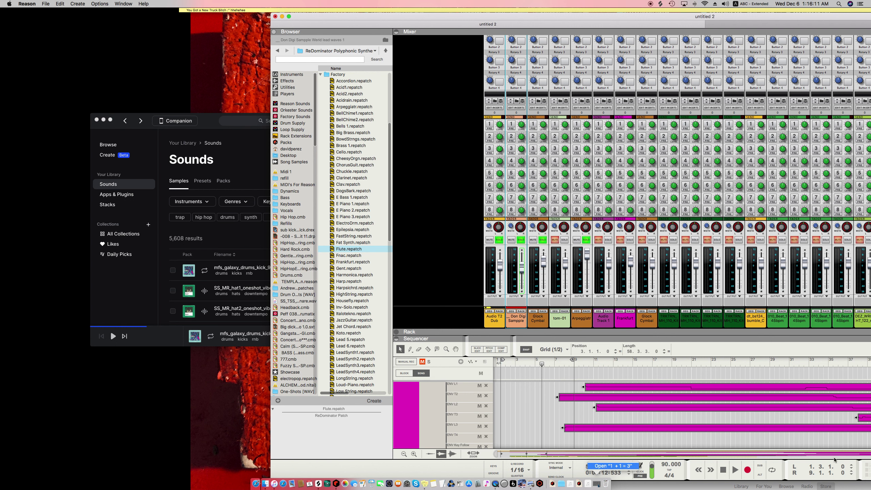
pyautogui.scroll(8, 806, 434)
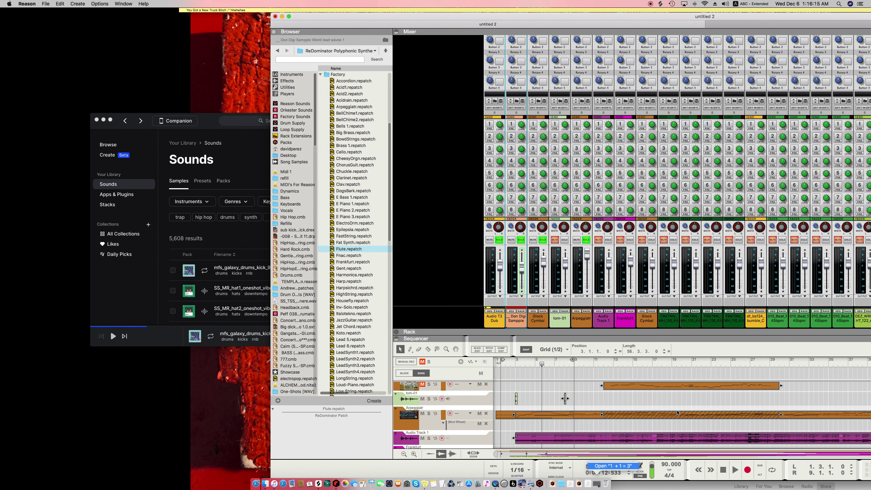
pyautogui.click(620, 399)
pyautogui.click(608, 401)
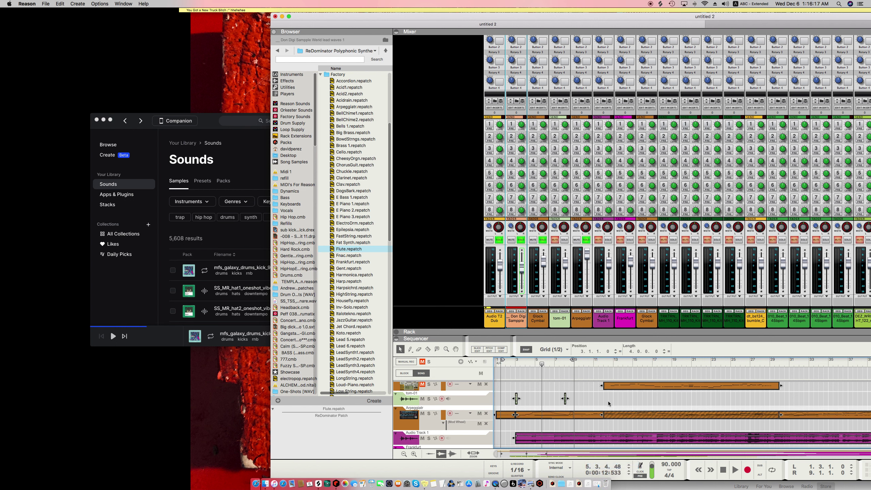
pyautogui.scroll(5, 608, 401)
pyautogui.moveTo(537, 408); pyautogui.dragTo(554, 405)
# Step: Delete the short kick clip at bar 4 on the mfs_galaxy_drums_kick track
pyautogui.click(527, 400)
pyautogui.press('r')
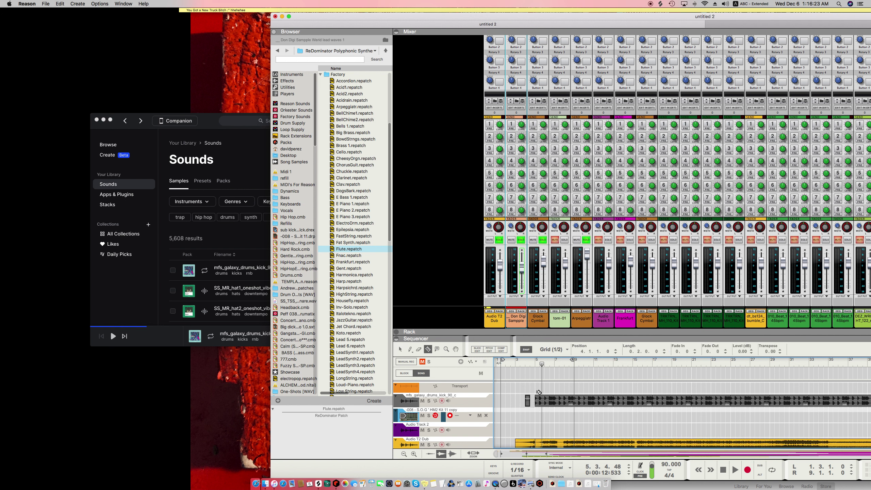
pyautogui.press('Delete')
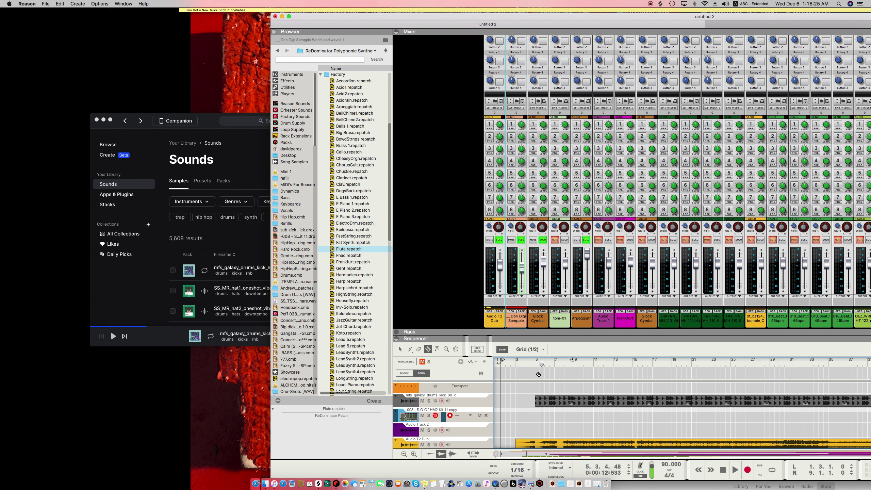
# Step: Slice the clips between bars 3 and 5 with the Razor tool and move those two-bar segments to bar 1
pyautogui.moveTo(537, 367); pyautogui.dragTo(515, 366)
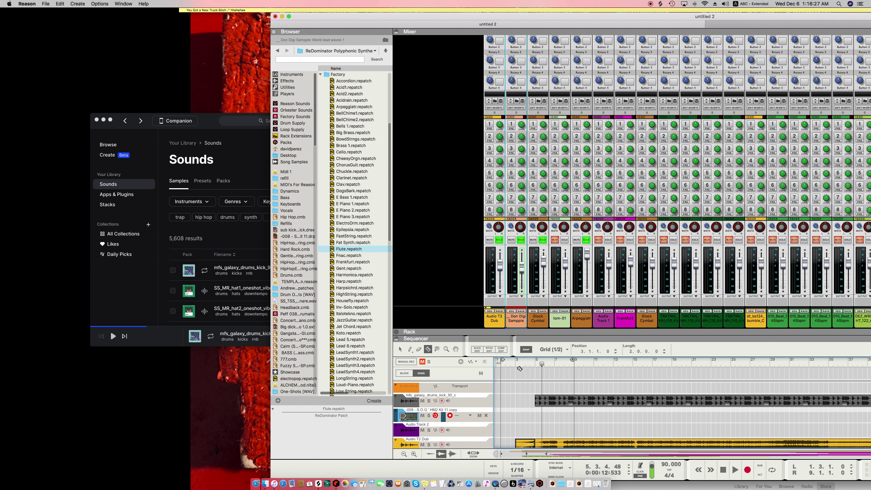
pyautogui.moveTo(522, 446); pyautogui.dragTo(504, 445)
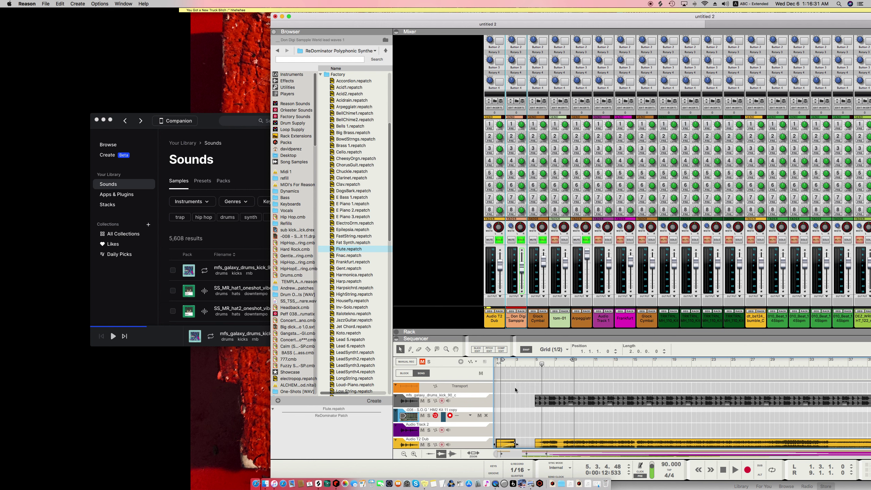
# Step: Enlarge the sequencer to fill the screen and extend the intro segments to a length of four bars
pyautogui.moveTo(522, 336); pyautogui.dragTo(548, 32)
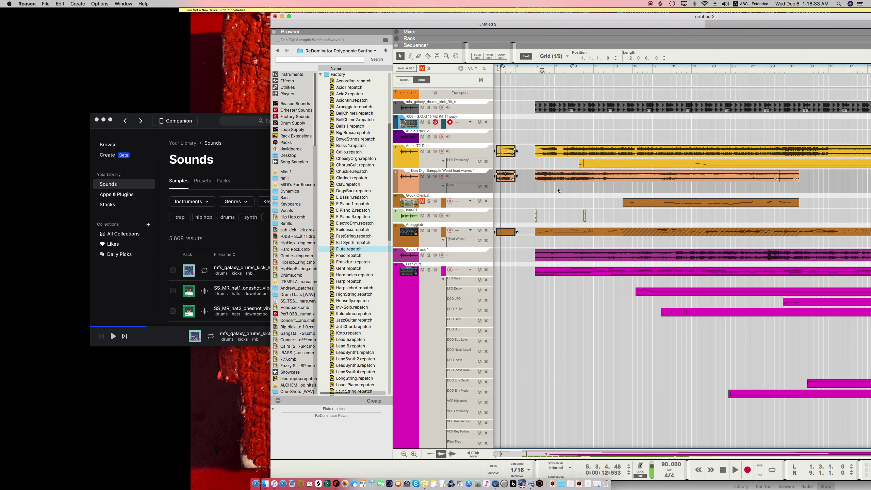
pyautogui.click(289, 16)
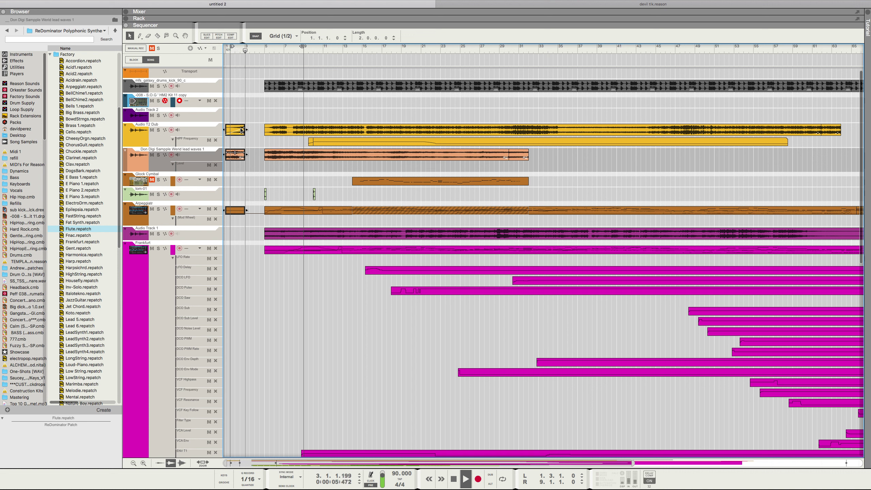
pyautogui.moveTo(245, 131); pyautogui.dragTo(264, 130)
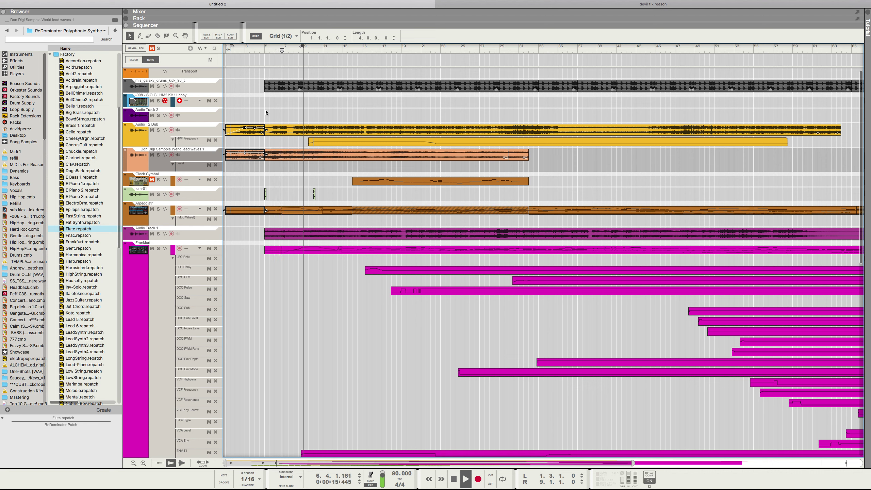
# Step: Copy the Audio T2 Dub clip at bar 5 onto Audio Track 2 and set the copy's transpose to 0
pyautogui.click(278, 134)
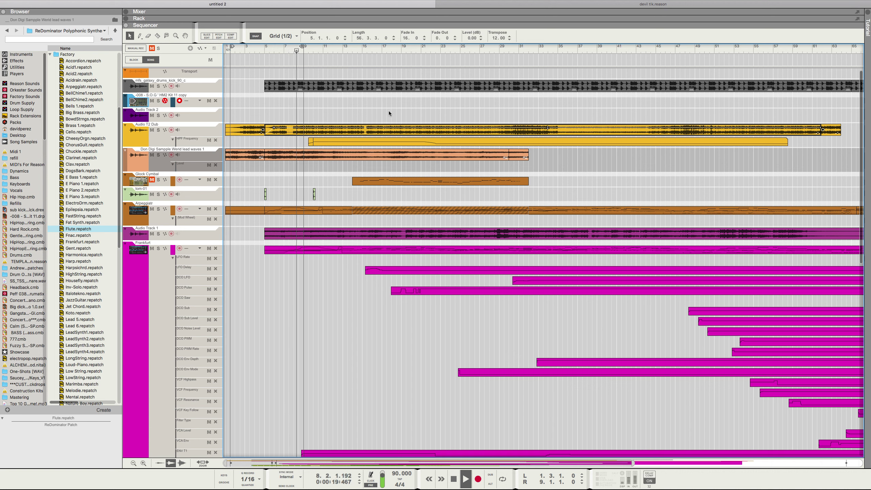
pyautogui.moveTo(386, 130); pyautogui.dragTo(363, 118)
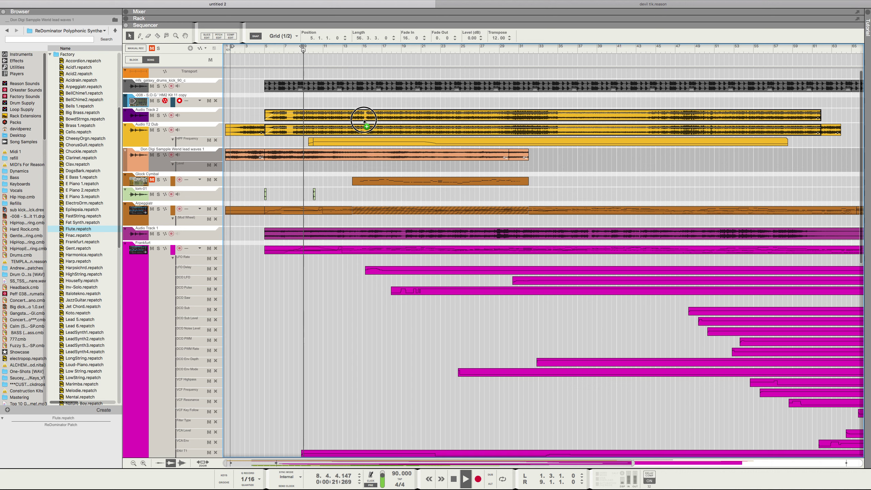
pyautogui.rightClick(369, 114)
pyautogui.click(406, 94)
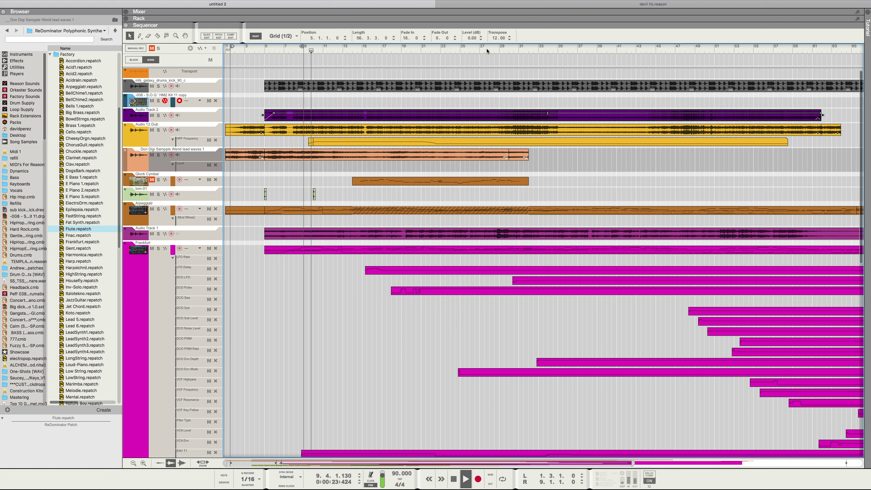
pyautogui.moveTo(493, 40); pyautogui.dragTo(492, 59)
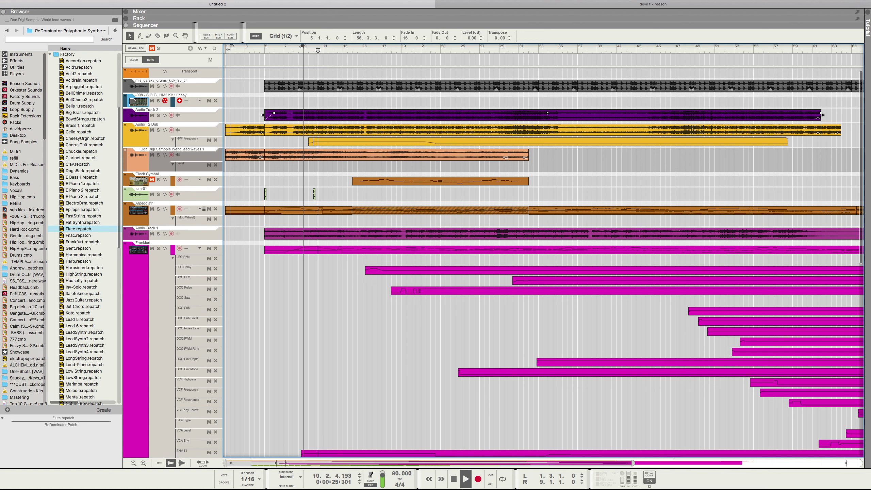
# Step: Move the transposed clip from Audio Track 2 onto the Audio T2 Dub track and apply a crossfade
pyautogui.moveTo(451, 116); pyautogui.dragTo(452, 130)
pyautogui.rightClick(452, 130)
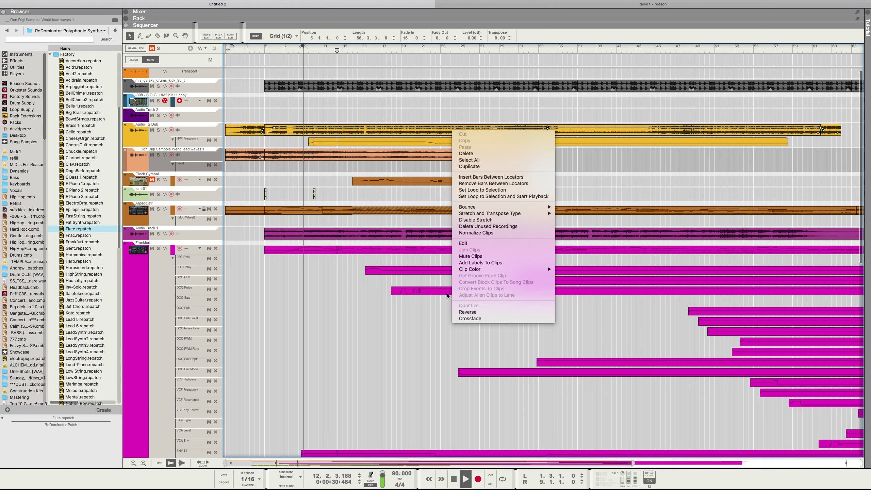
pyautogui.click(487, 319)
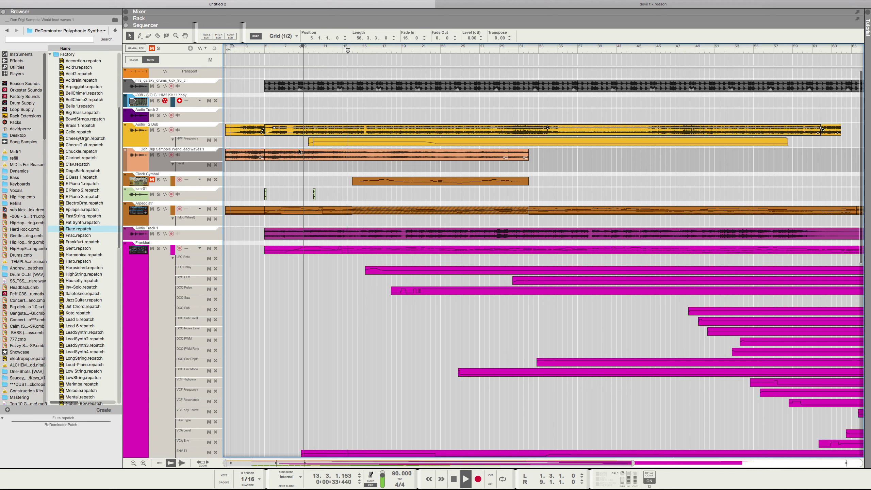
# Step: Trim the start of the Audio T2 Dub clip from bar 5 to bar 6 and set its level to -2.22 dB
pyautogui.moveTo(265, 132); pyautogui.dragTo(274, 133)
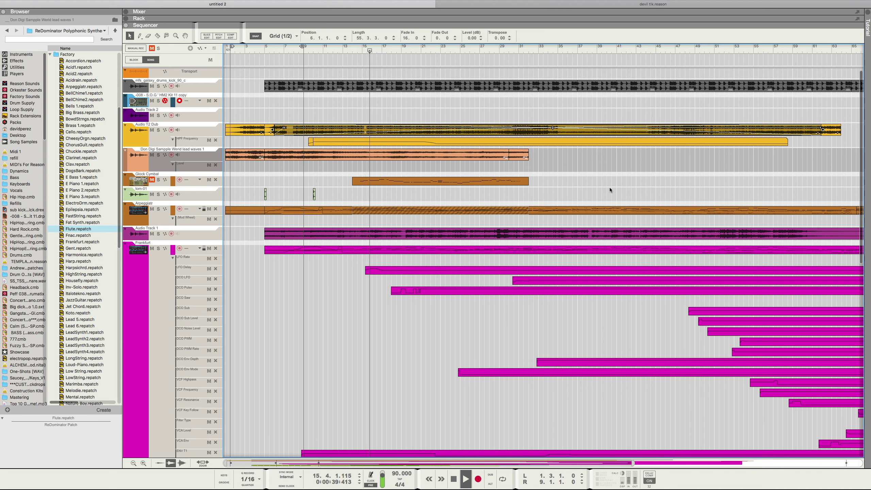
pyautogui.moveTo(554, 129); pyautogui.dragTo(552, 128)
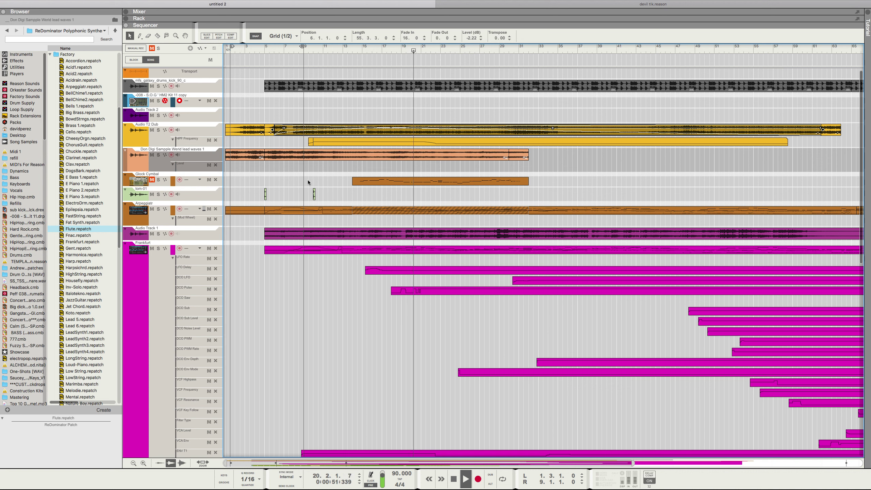
# Step: Show the mixer and route the five channels from Audio T2 Dub through Arpeggiator to a new output bus
pyautogui.click(159, 146)
pyautogui.click(304, 20)
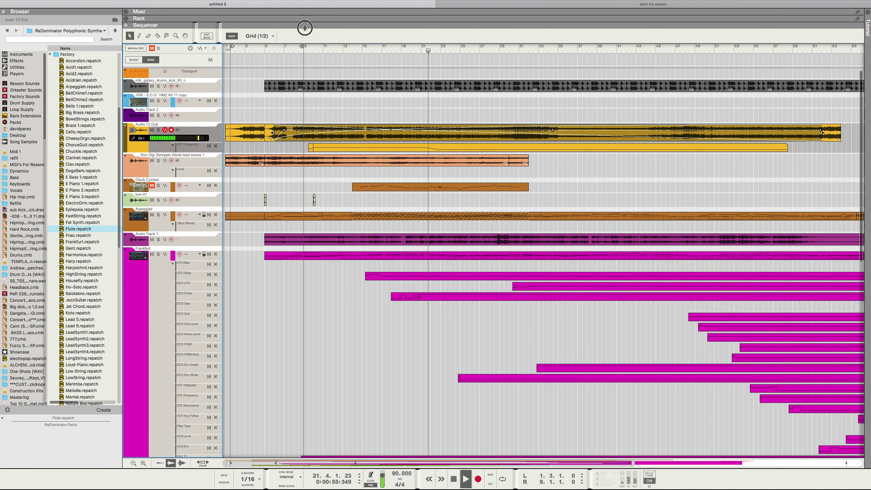
pyautogui.click(365, 13)
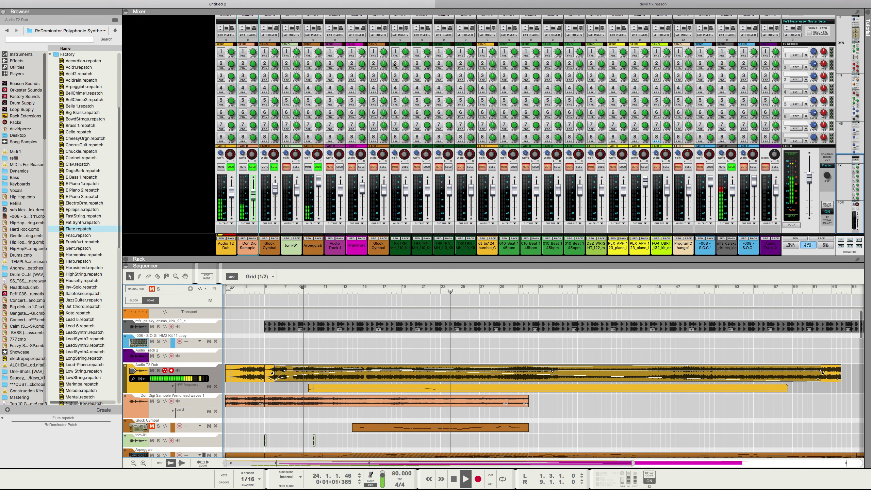
pyautogui.click(309, 216)
pyautogui.keyDown('shift'); pyautogui.click(234, 222); pyautogui.keyUp('shift')
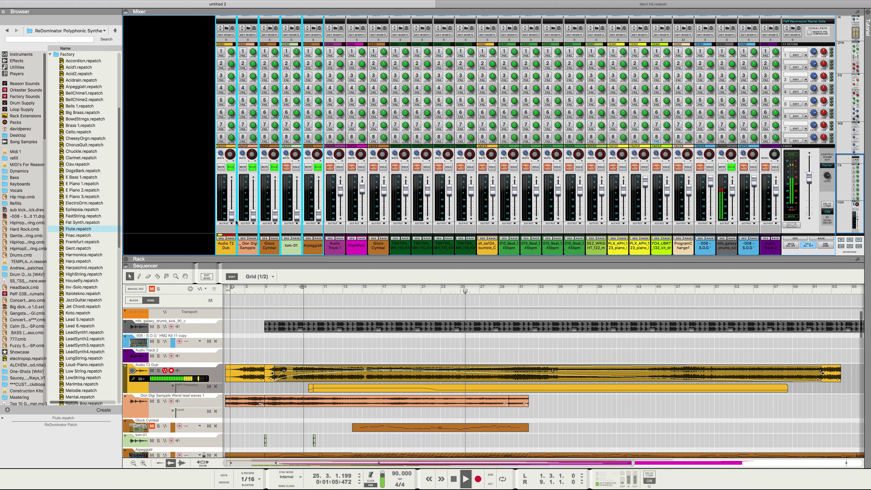
pyautogui.click(312, 222)
pyautogui.click(313, 216)
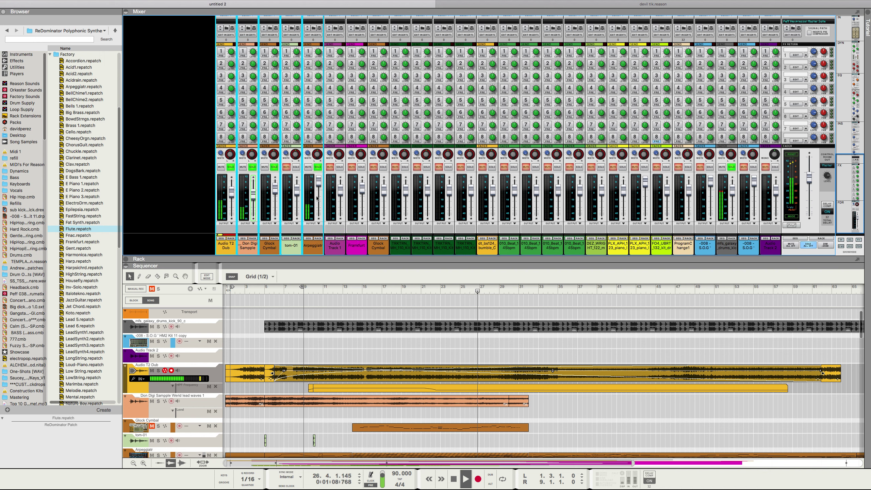
pyautogui.click(316, 199)
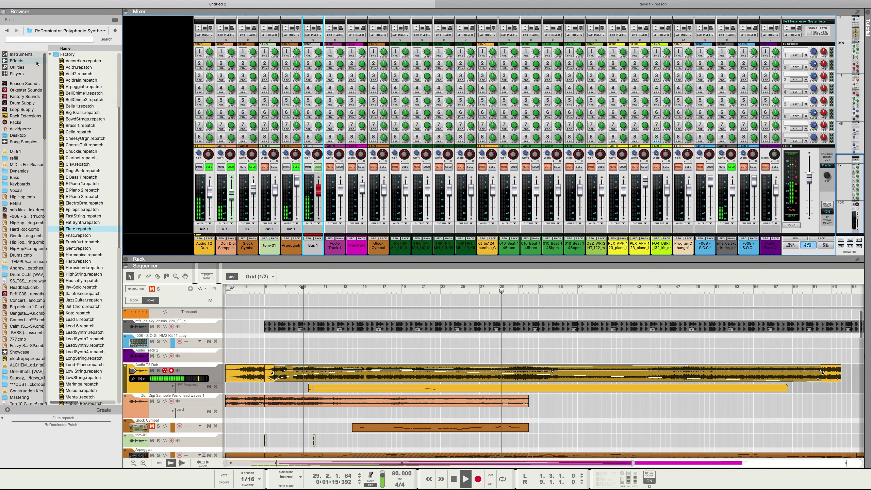
# Step: Add the Resampler Bitcrusher and the HalfTime VST plugin as insert effects on Bus 1
pyautogui.click(20, 60)
pyautogui.scroll(-15, 69, 130)
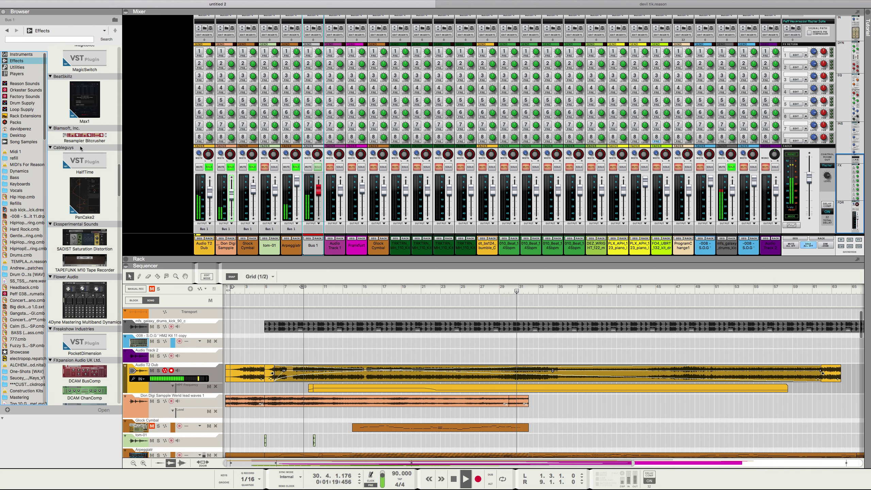
pyautogui.click(83, 141)
pyautogui.press('Return')
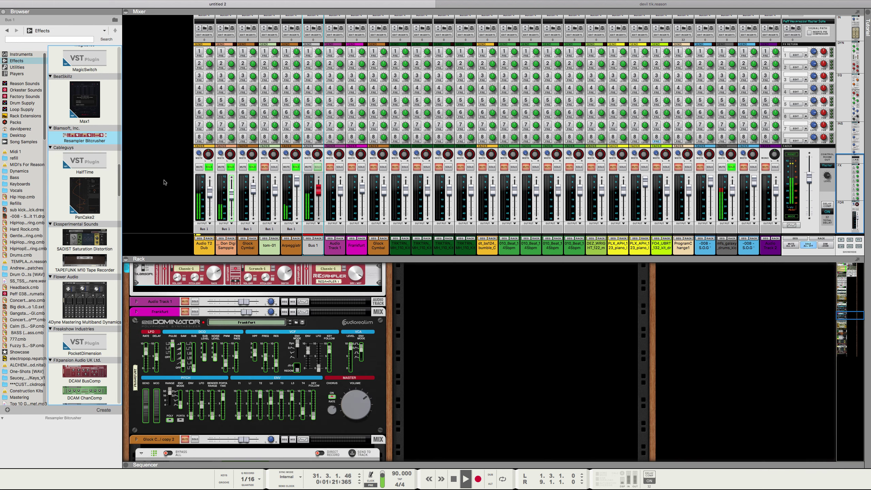
pyautogui.moveTo(92, 164); pyautogui.dragTo(272, 271)
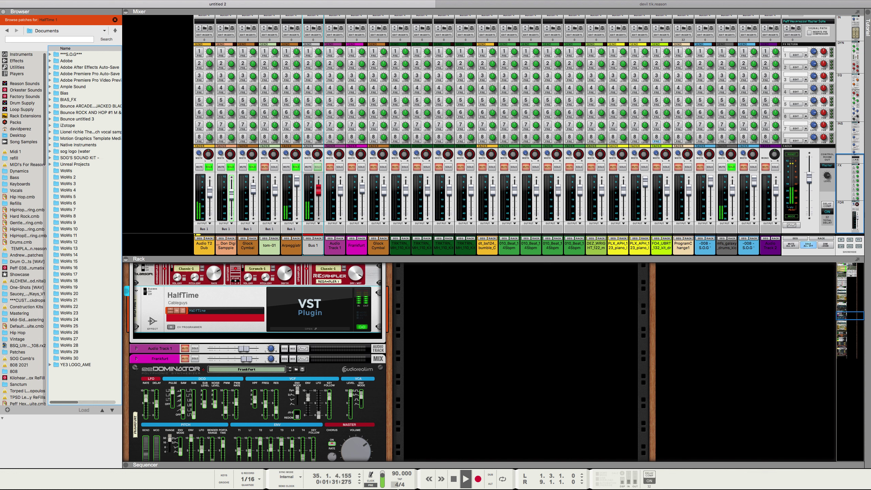
# Step: Restart playback from the song's beginning, bring the sequencer into view below the rack, and set the tempo to 76 BPM
pyautogui.doubleClick(451, 480)
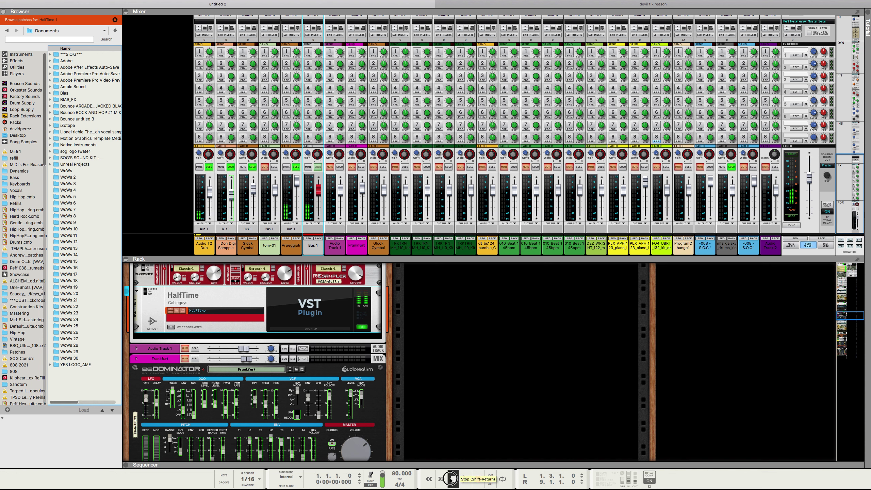
pyautogui.press('space')
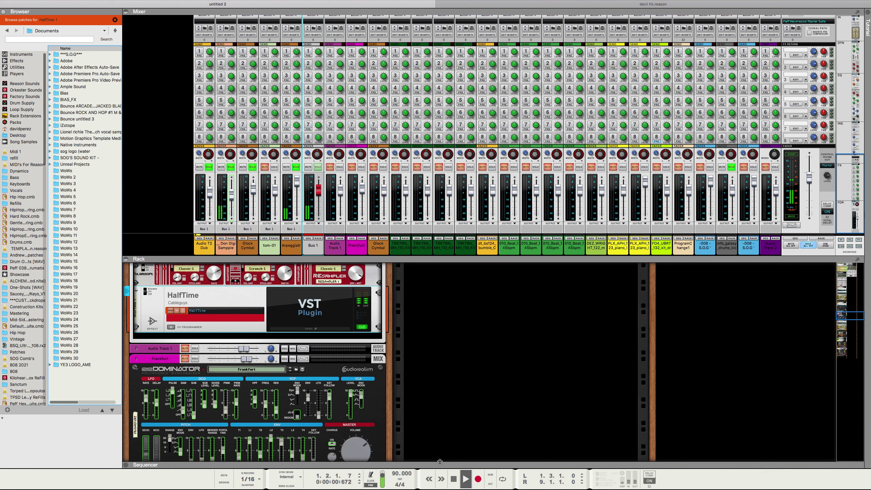
pyautogui.moveTo(437, 460); pyautogui.dragTo(437, 398)
pyautogui.moveTo(395, 474); pyautogui.dragTo(386, 478)
pyautogui.moveTo(421, 400); pyautogui.dragTo(413, 386)
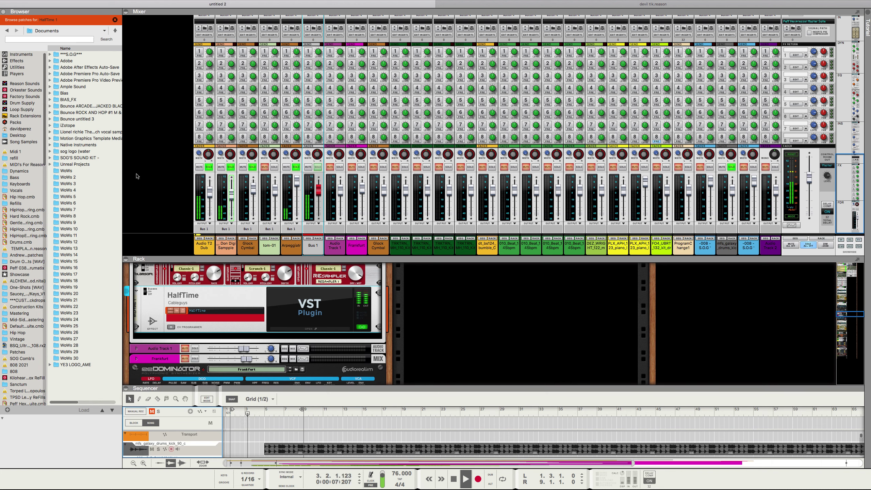
# Step: Add a Redrum Drum Computer to the empty rack column and leave its patch browsing
pyautogui.click(19, 54)
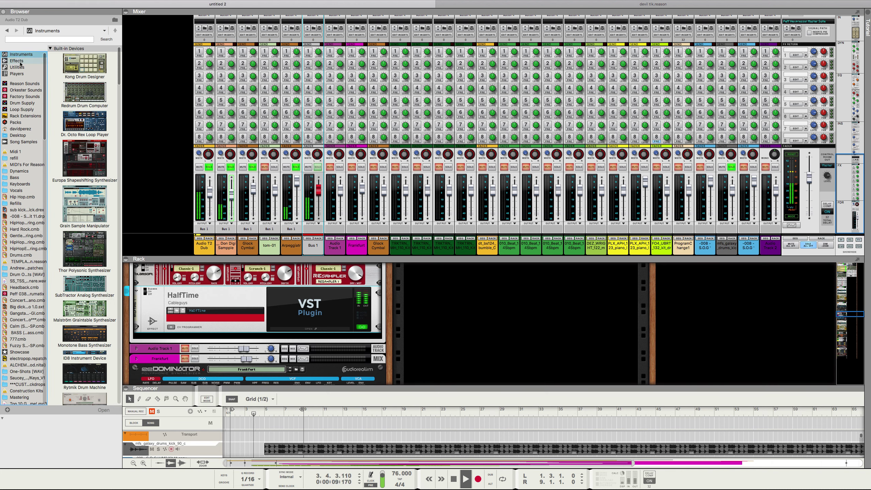
pyautogui.moveTo(71, 86); pyautogui.dragTo(460, 277)
pyautogui.scroll(-15, 12, 235)
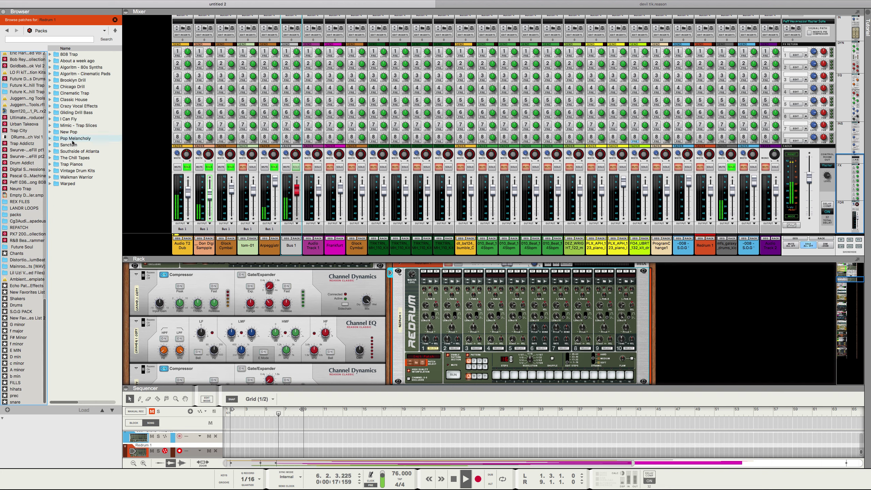
pyautogui.click(115, 19)
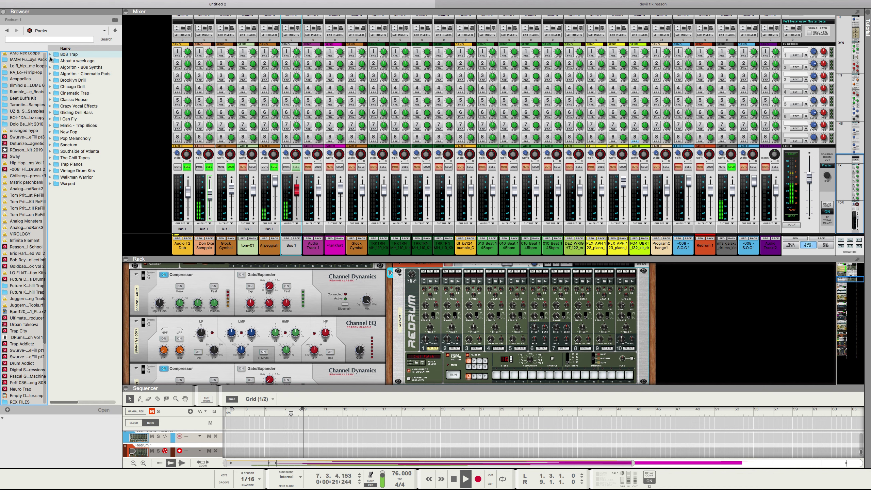
# Step: Import Crazy Vocal Effects Audio Demo.mp3 from the Crazy Vocal Effects pack as a new audio track in the sequencer
pyautogui.click(50, 106)
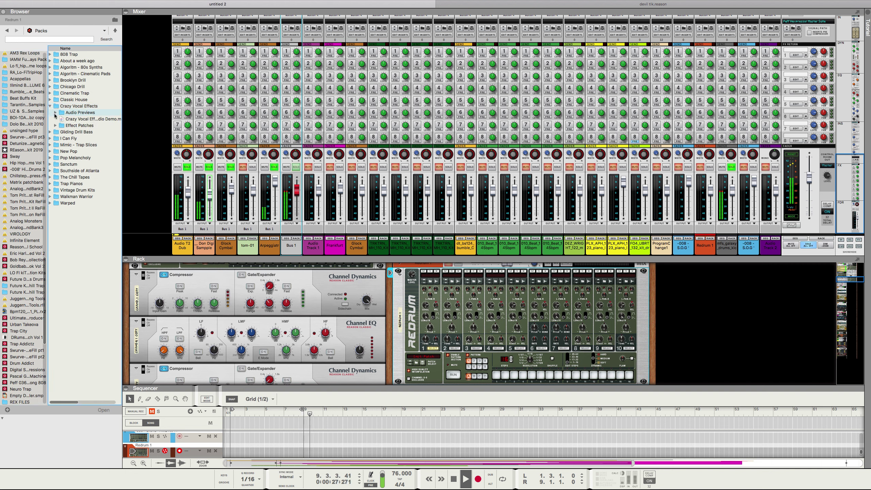
pyautogui.click(58, 119)
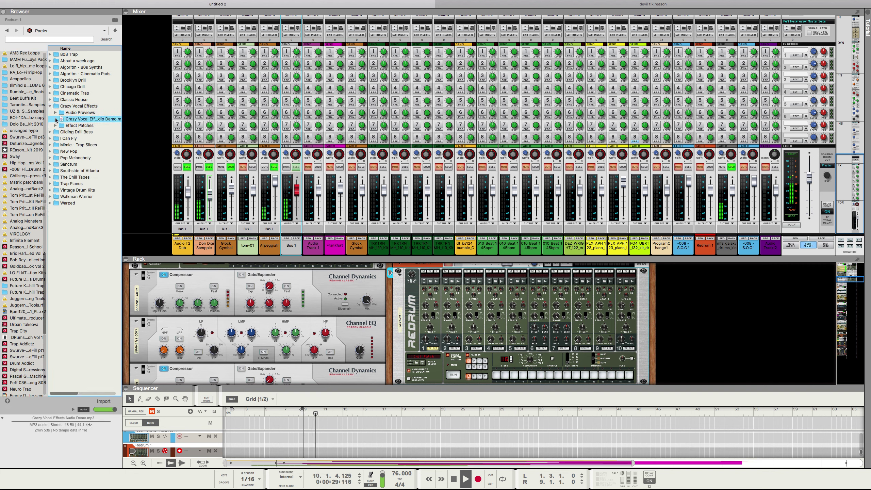
pyautogui.moveTo(57, 119); pyautogui.dragTo(176, 440)
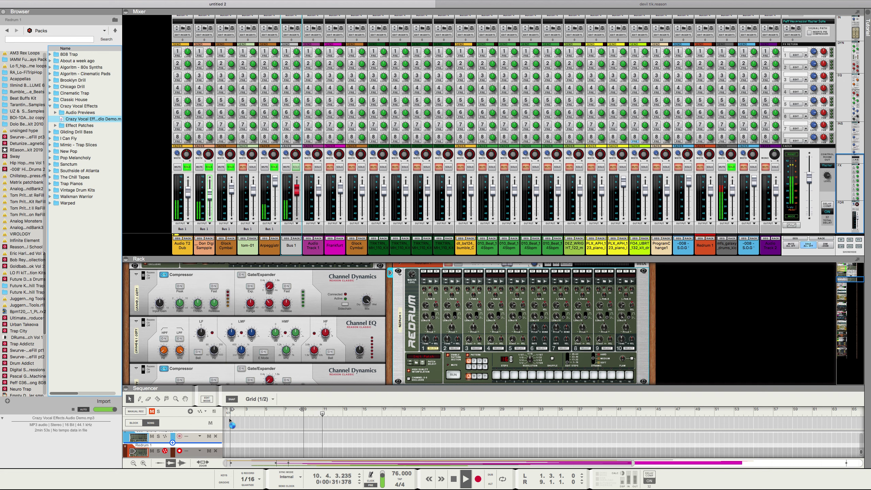
pyautogui.moveTo(173, 416); pyautogui.dragTo(173, 417)
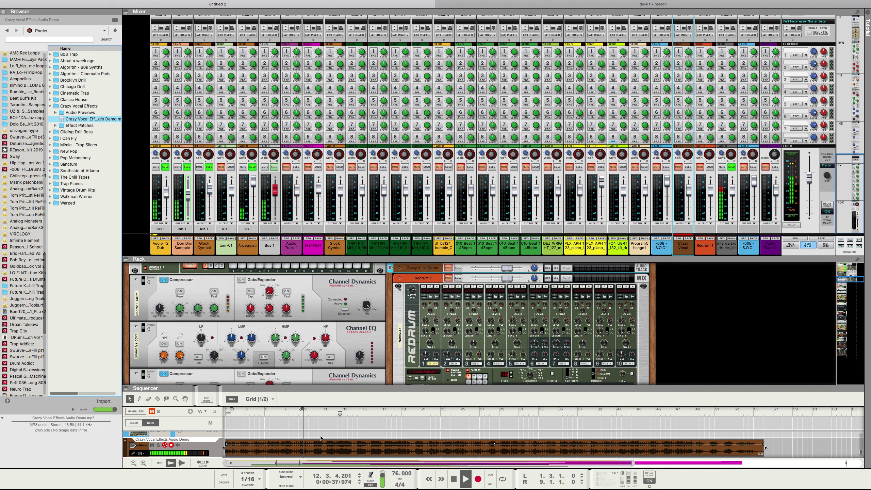
# Step: Try to cut the Crazy Vocal Effects Audio Demo clip near bar 19 with the Razor tool
pyautogui.click(365, 448)
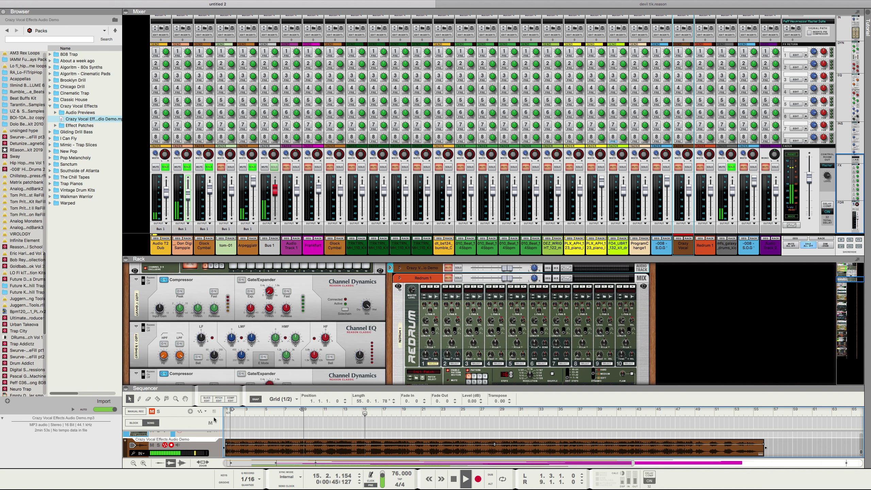
pyautogui.click(157, 399)
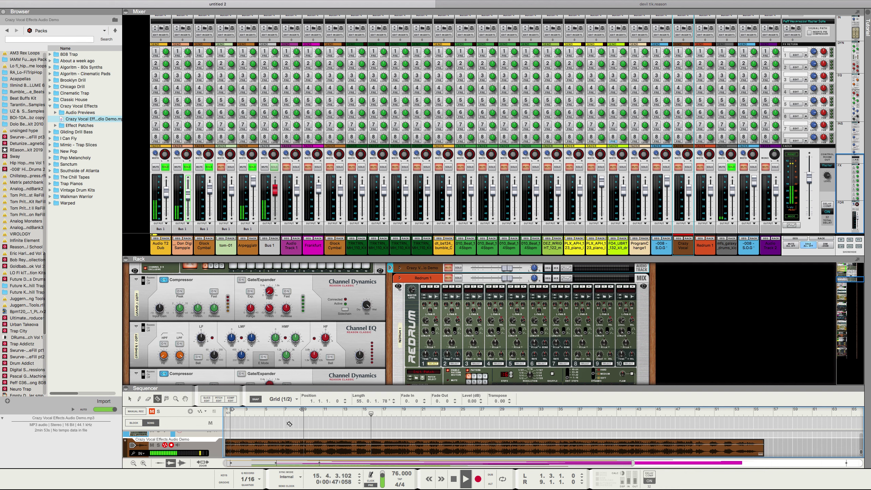
pyautogui.click(403, 445)
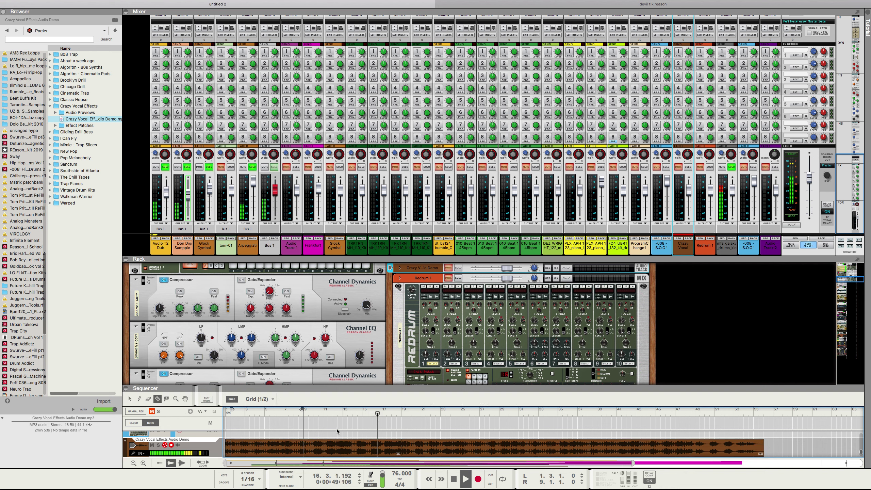
pyautogui.click(129, 399)
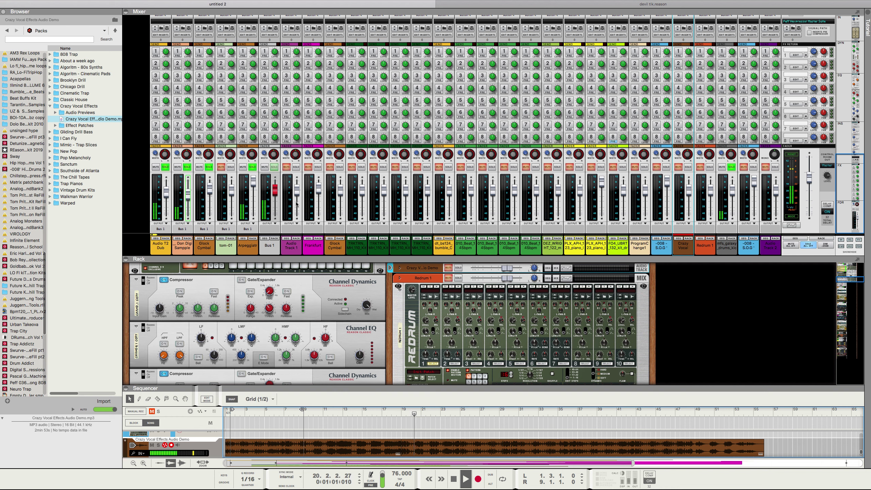
# Step: Solo the Frankfurt channel, lower its fader slightly and route its output to Bus 1, then turn its solo off
pyautogui.click(318, 167)
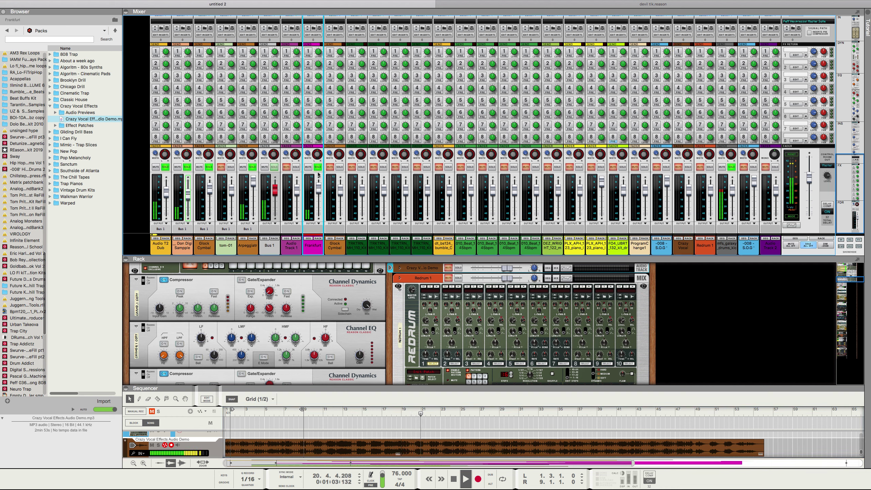
pyautogui.moveTo(318, 185); pyautogui.dragTo(318, 196)
pyautogui.click(310, 228)
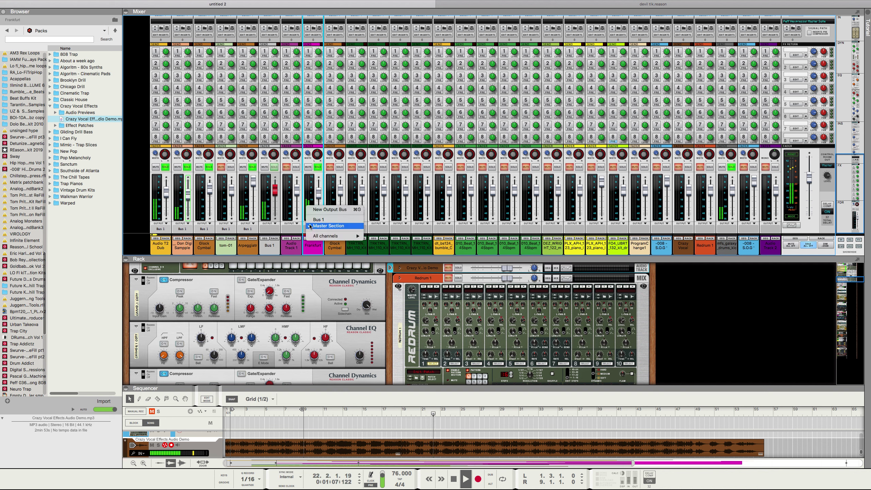
pyautogui.click(310, 225)
pyautogui.click(311, 225)
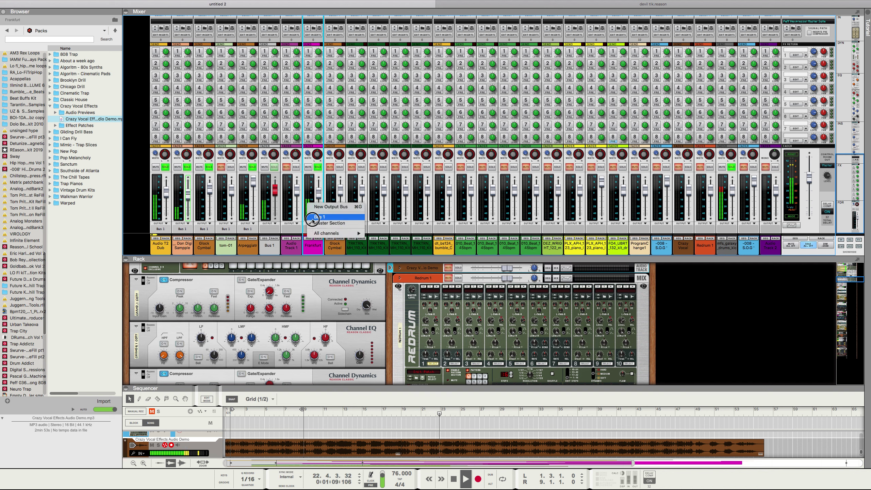
pyautogui.press('Escape')
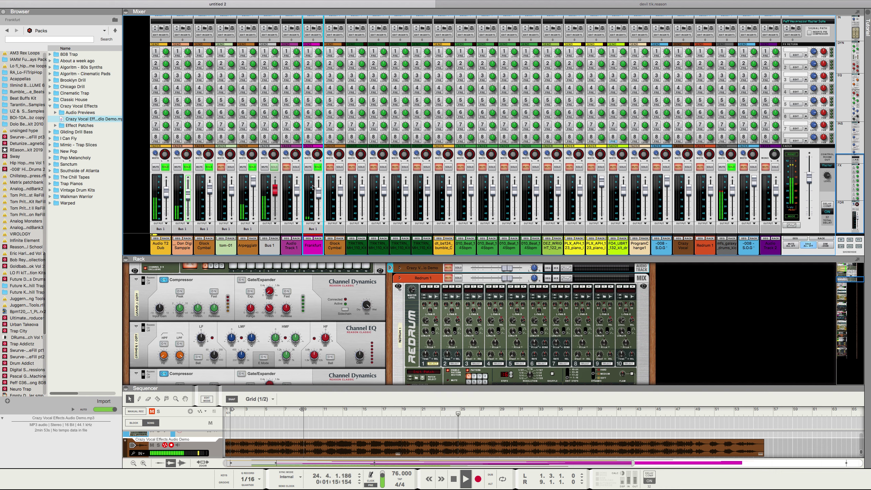
pyautogui.click(319, 167)
# Step: Solo the Audio Track 1 channel, lower its fader slightly and route its output to Bus 1
pyautogui.click(296, 167)
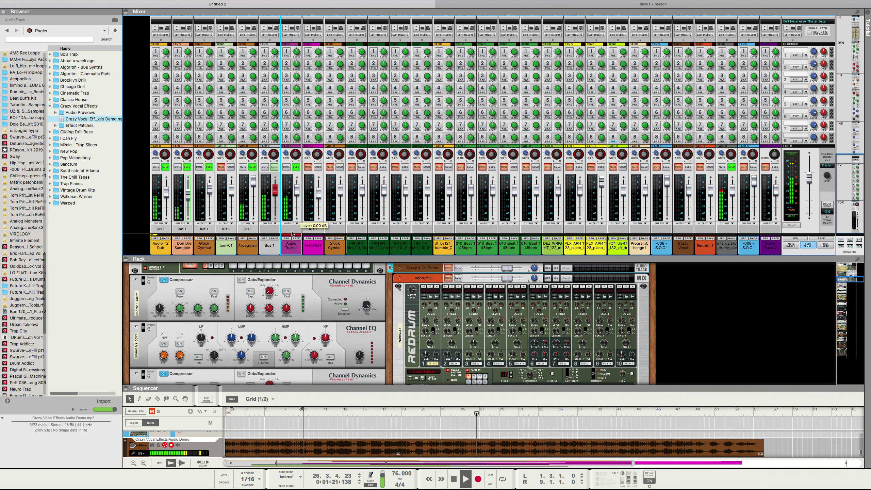
pyautogui.moveTo(297, 193); pyautogui.dragTo(298, 198)
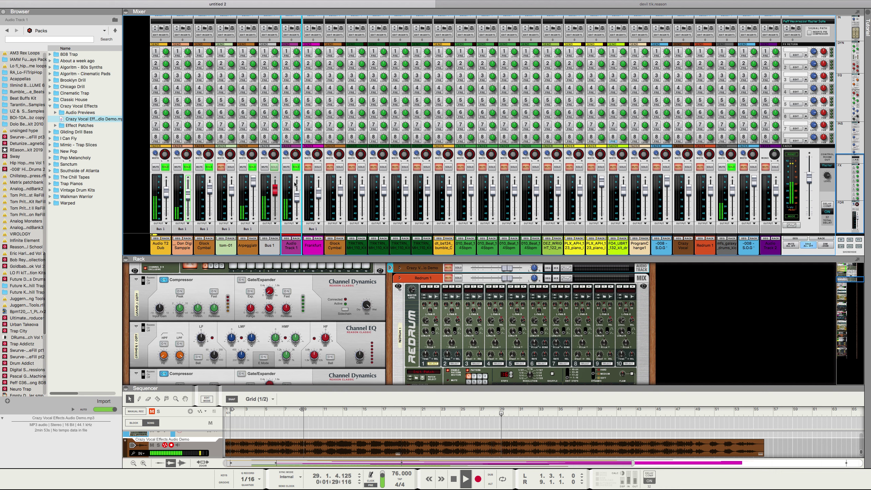
pyautogui.click(289, 225)
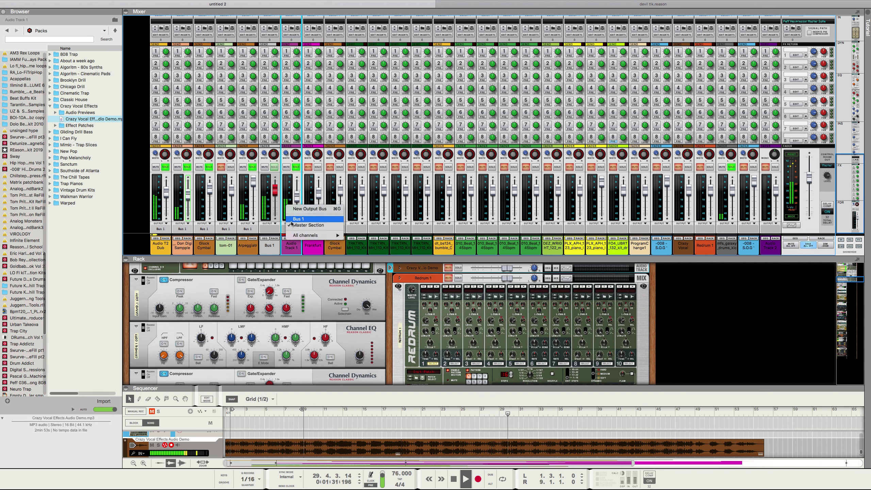
pyautogui.click(292, 220)
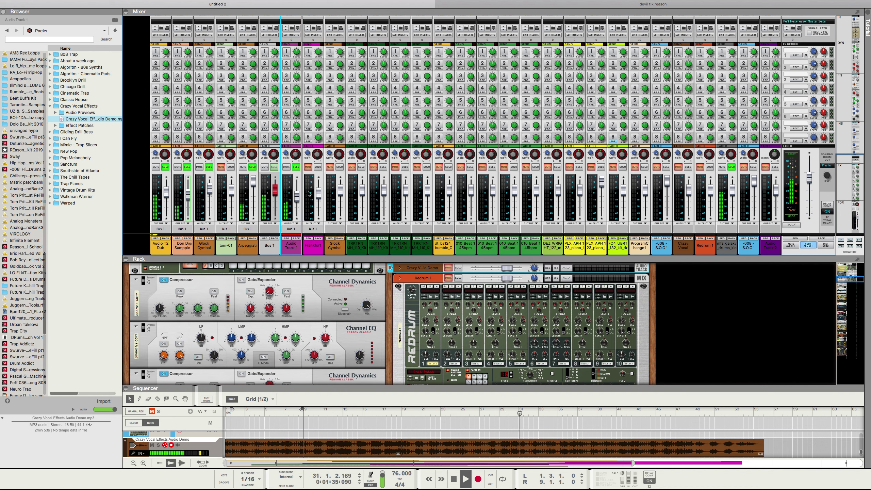
# Step: Create a parallel channel for Audio Track 1 and solo it
pyautogui.rightClick(286, 216)
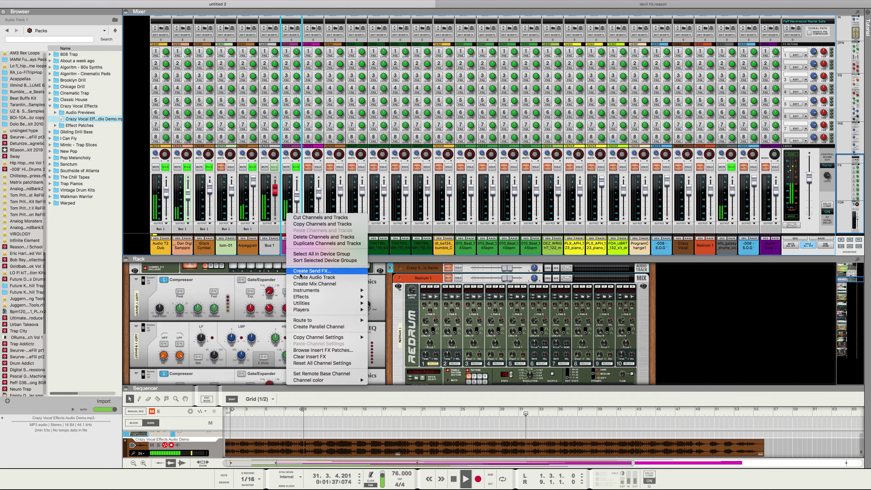
pyautogui.click(316, 326)
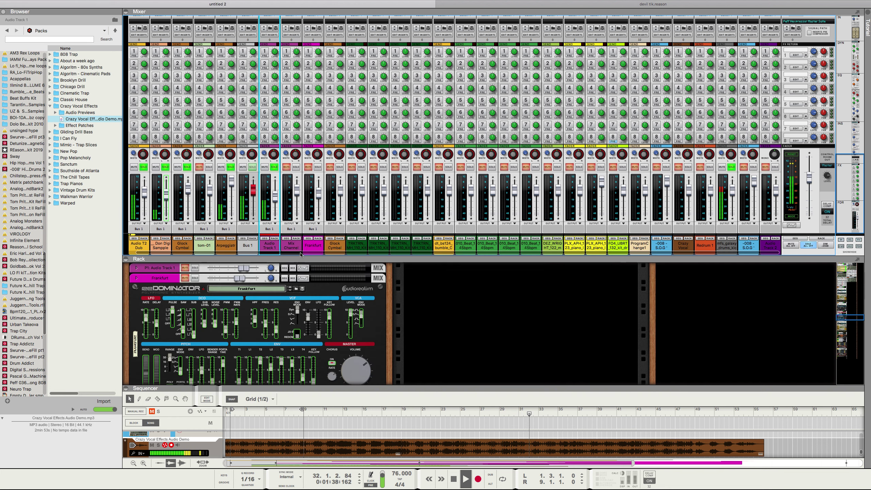
pyautogui.click(295, 167)
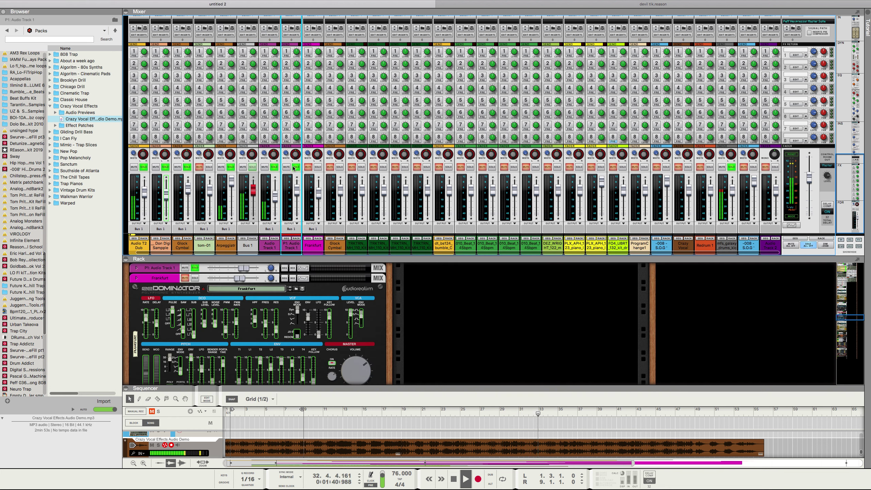
# Step: Lower the P1: Audio Track 1 fader, set Audio Track 1 to about -7.81 dB and move playback back a few bars
pyautogui.moveTo(297, 191); pyautogui.dragTo(297, 210)
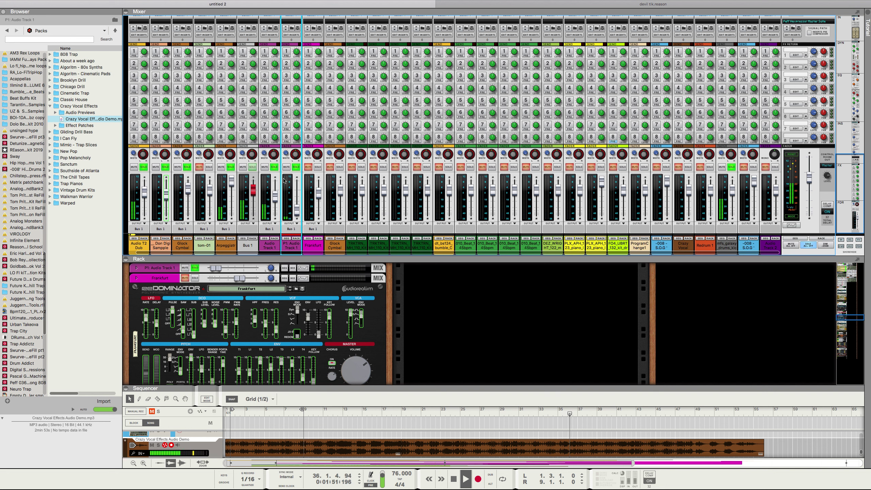
pyautogui.moveTo(297, 157); pyautogui.dragTo(276, 215)
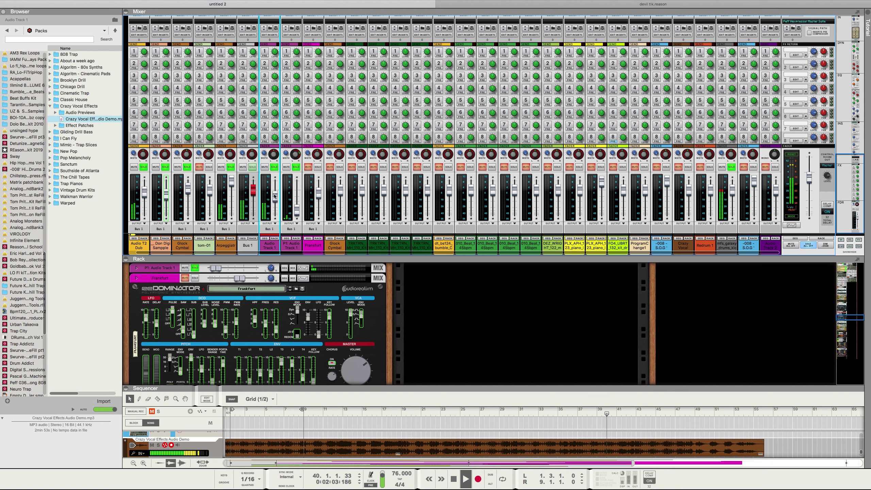
pyautogui.press('KP_7')
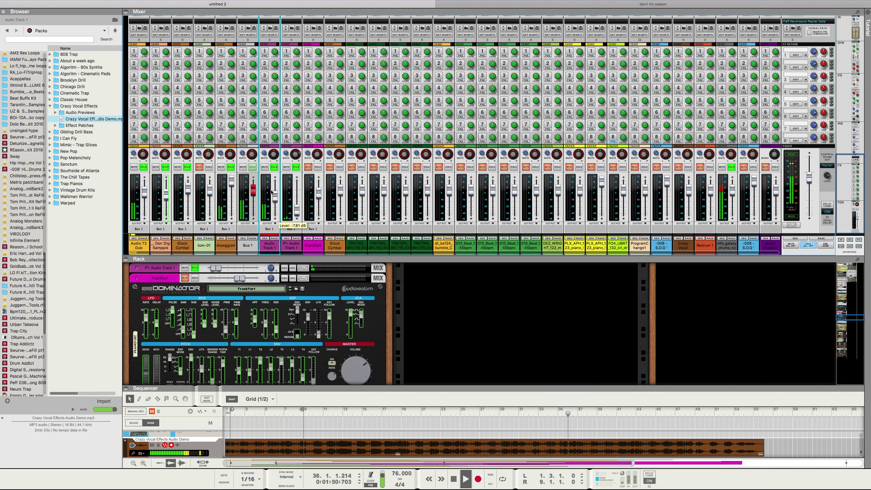
# Step: Create a level automation lane for Bus 1 and record fader moves on Bus 1 and Audio Track 1 from about bar 37
pyautogui.rightClick(254, 190)
pyautogui.click(256, 193)
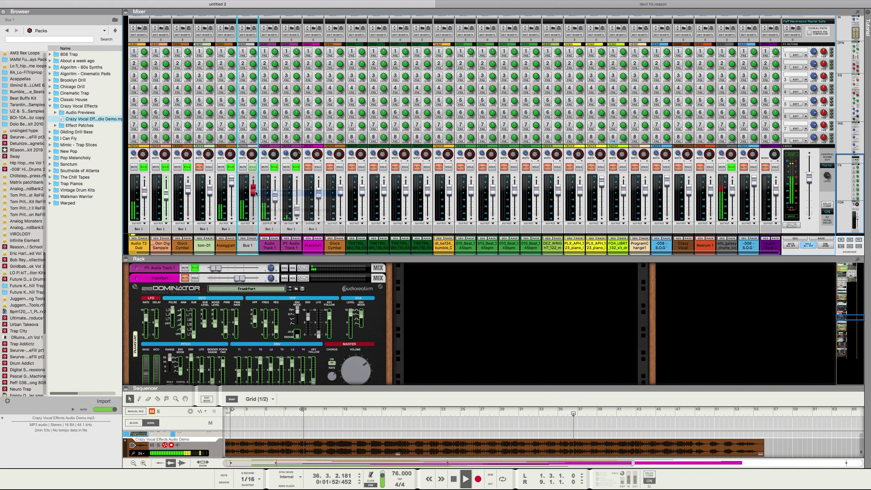
pyautogui.press('KP_Multiply')
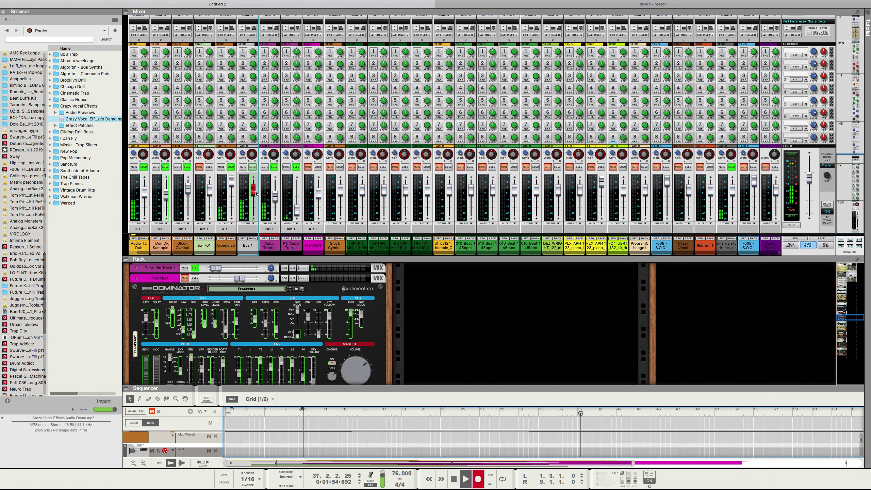
pyautogui.moveTo(256, 193); pyautogui.dragTo(273, 208)
pyautogui.click(274, 198)
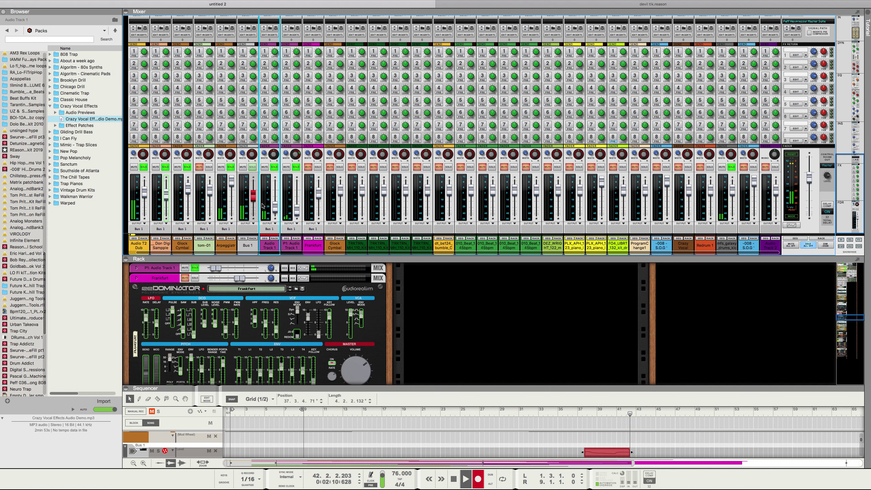
pyautogui.click(253, 195)
pyautogui.moveTo(253, 196); pyautogui.dragTo(276, 208)
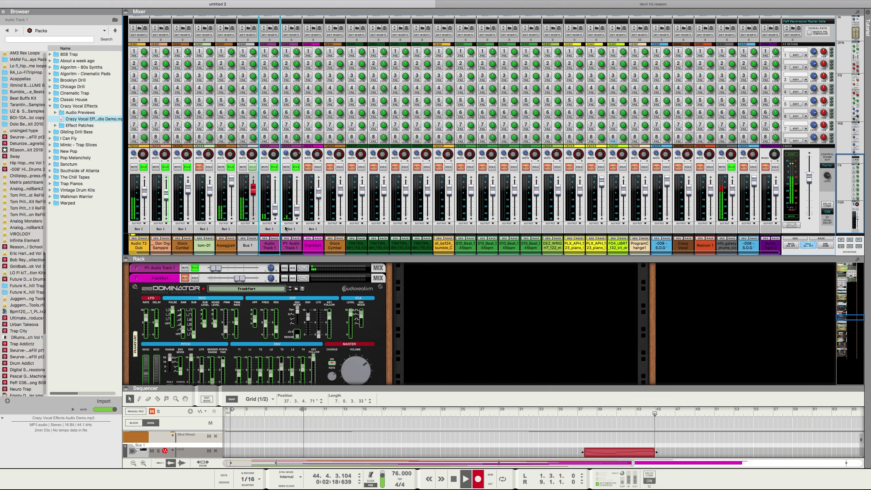
# Step: Create level automation lanes for Audio Track 1 and P1: Audio Track 1 and record slight moves on both faders
pyautogui.rightClick(274, 212)
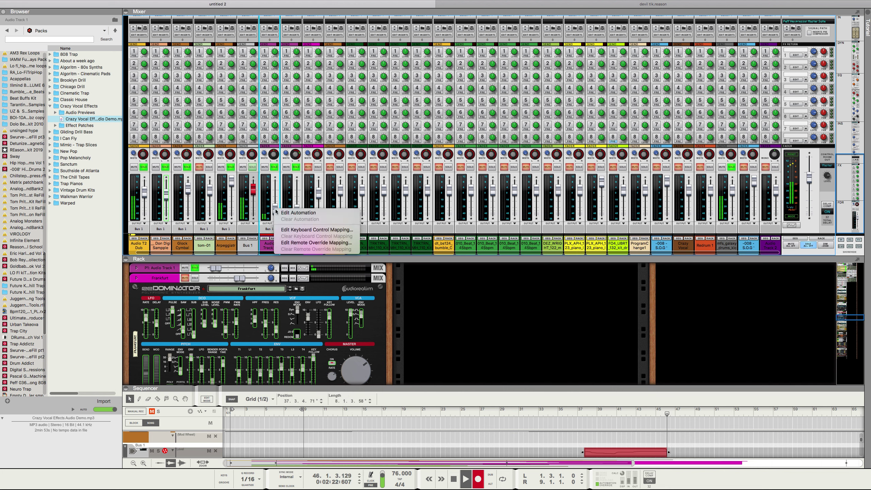
pyautogui.click(275, 210)
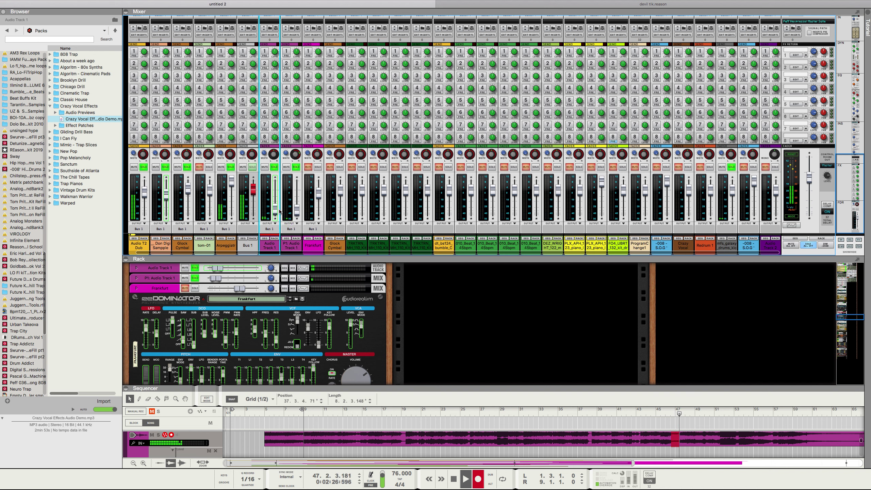
pyautogui.rightClick(297, 211)
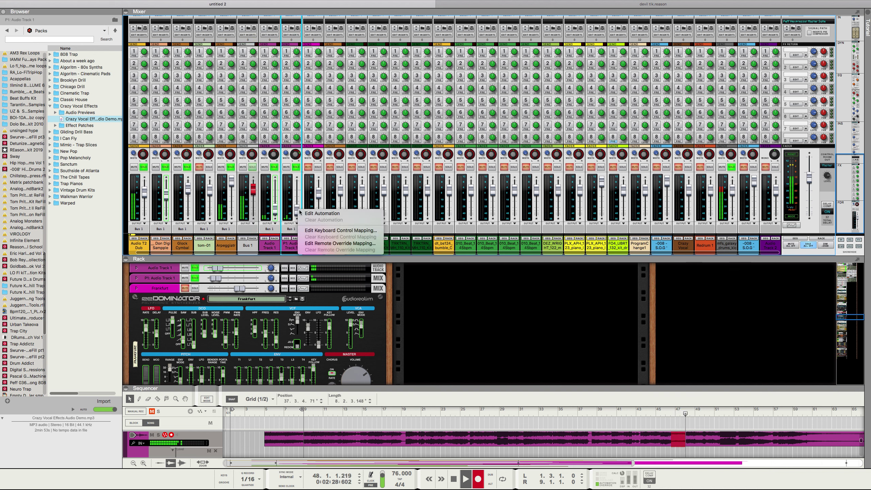
pyautogui.click(298, 212)
pyautogui.moveTo(297, 212); pyautogui.dragTo(275, 213)
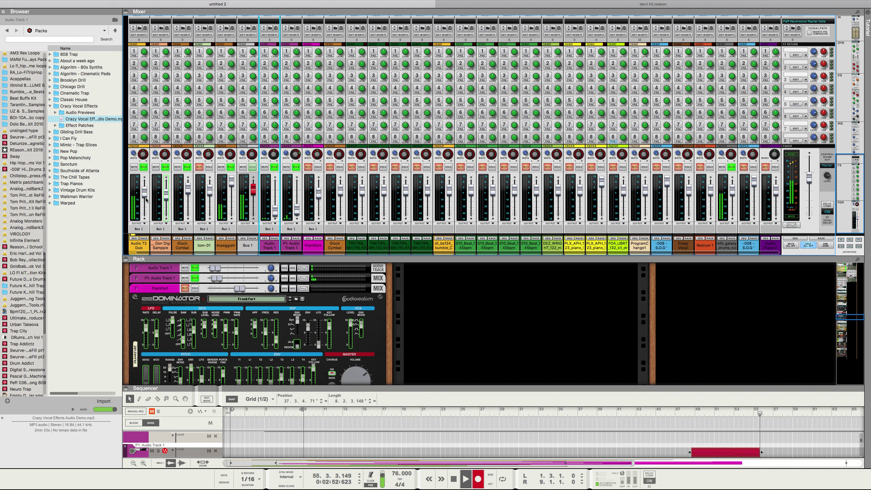
# Step: Create a level automation lane for Audio T2 Dub and record raising its fader from about bar 56
pyautogui.rightClick(145, 197)
pyautogui.click(144, 193)
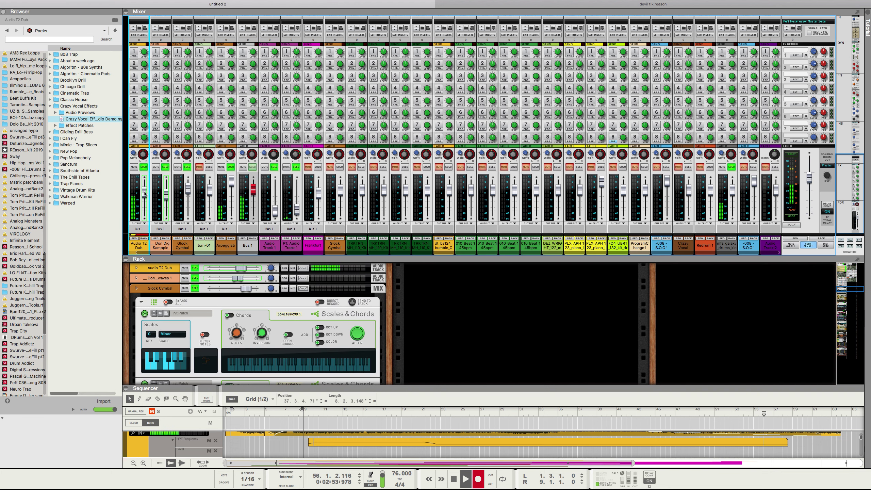
pyautogui.moveTo(144, 193)
pyautogui.mouseDown()
pyautogui.moveTo(146, 203)
pyautogui.moveTo(146, 188)
pyautogui.mouseUp()
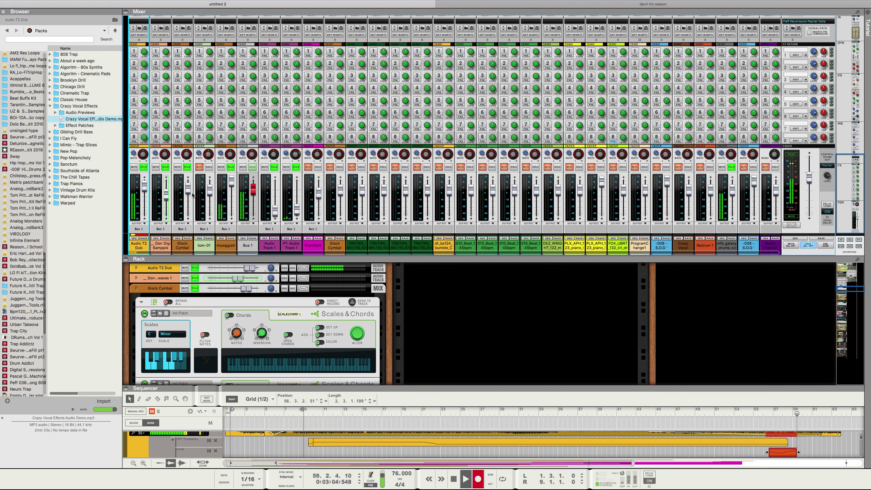
pyautogui.moveTo(145, 191)
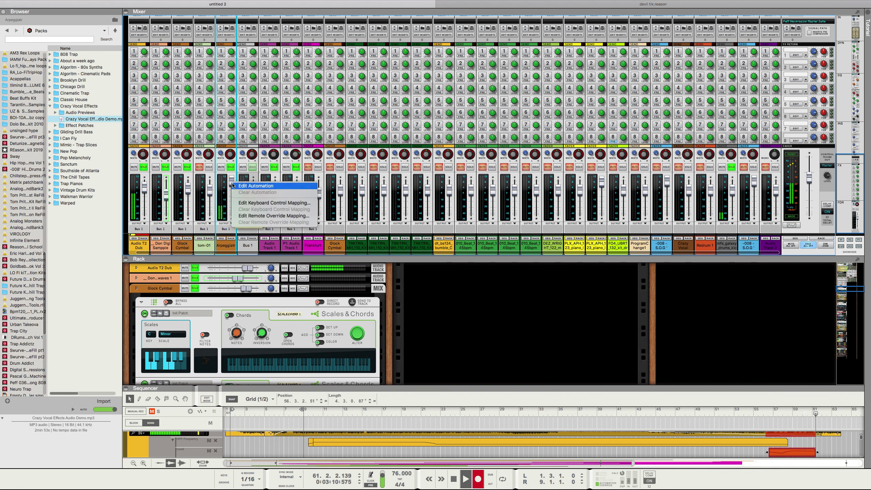
# Step: Create a level automation lane for the Arpeggiati channel and record lowering its fader to about -14.55 dB
pyautogui.click(232, 182)
pyautogui.click(233, 181)
pyautogui.moveTo(233, 182); pyautogui.dragTo(235, 202)
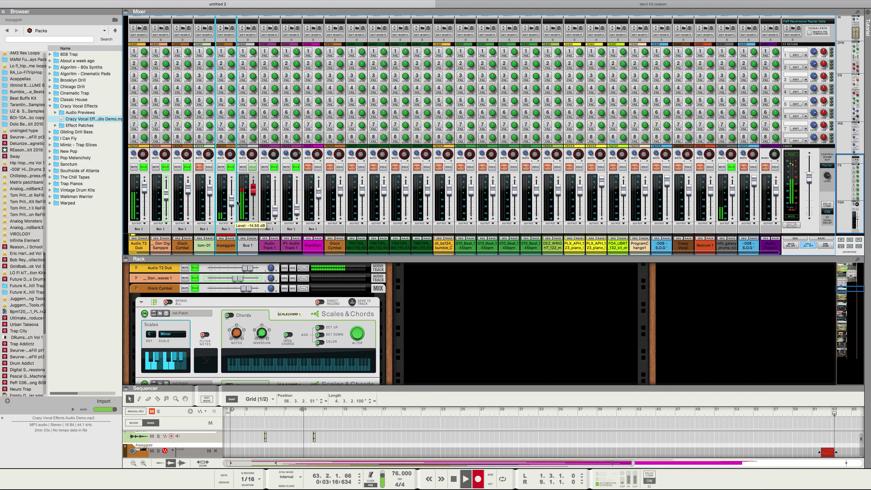
# Step: Record raising the Audio Track 1 and P1: Audio Track 1 faders well above their lowered levels near bars 64 to 66
pyautogui.rightClick(276, 210)
pyautogui.moveTo(276, 208); pyautogui.dragTo(274, 180)
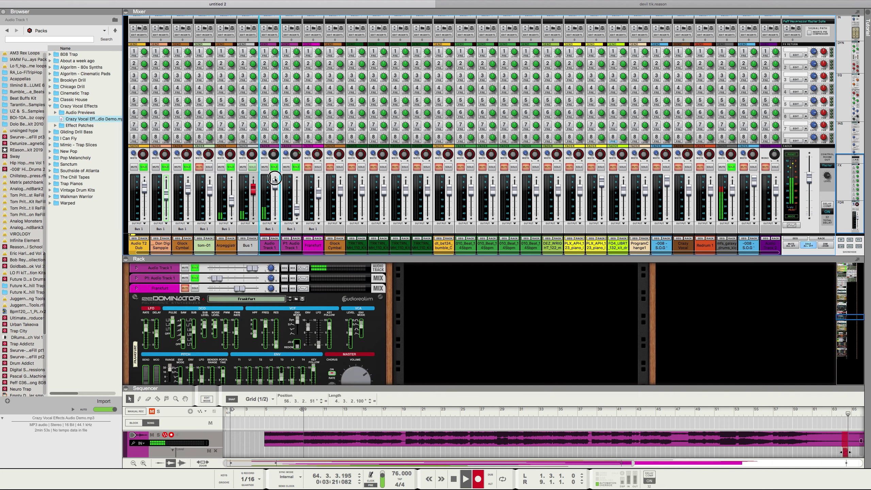
pyautogui.rightClick(298, 209)
pyautogui.click(303, 210)
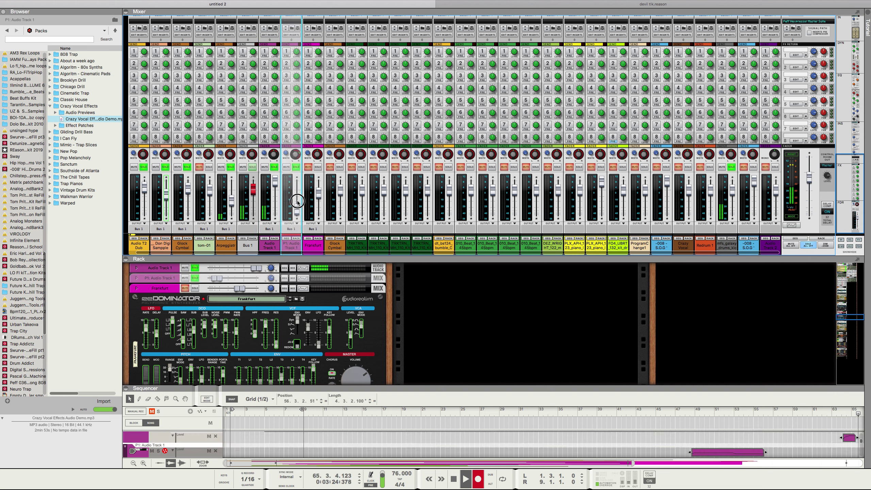
pyautogui.moveTo(297, 210); pyautogui.dragTo(297, 185)
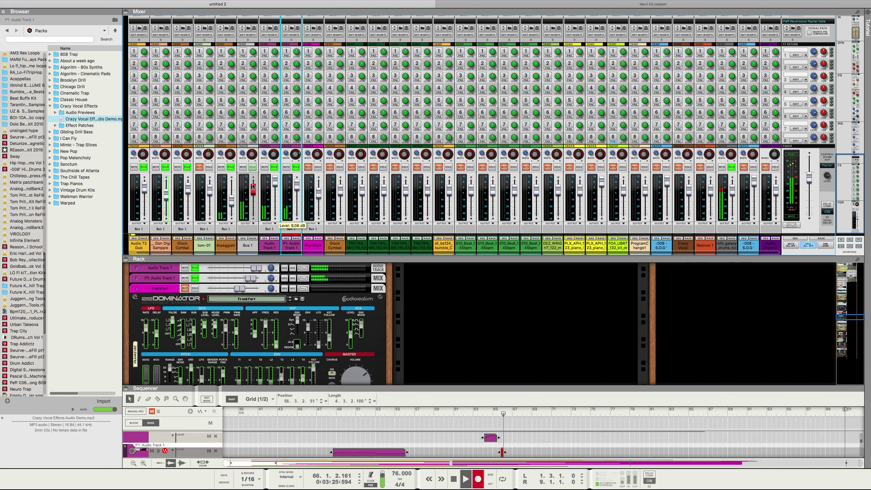
# Step: Solo Frankfurt, lower the Frankfurt, Audio Track 1 and P1: Audio Track 1 faders, and stop the automation recording
pyautogui.click(275, 187)
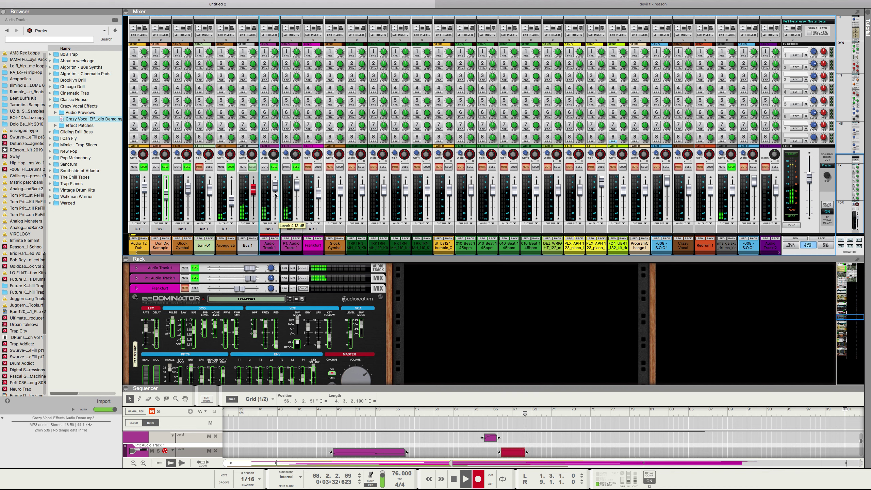
pyautogui.click(288, 197)
pyautogui.click(306, 186)
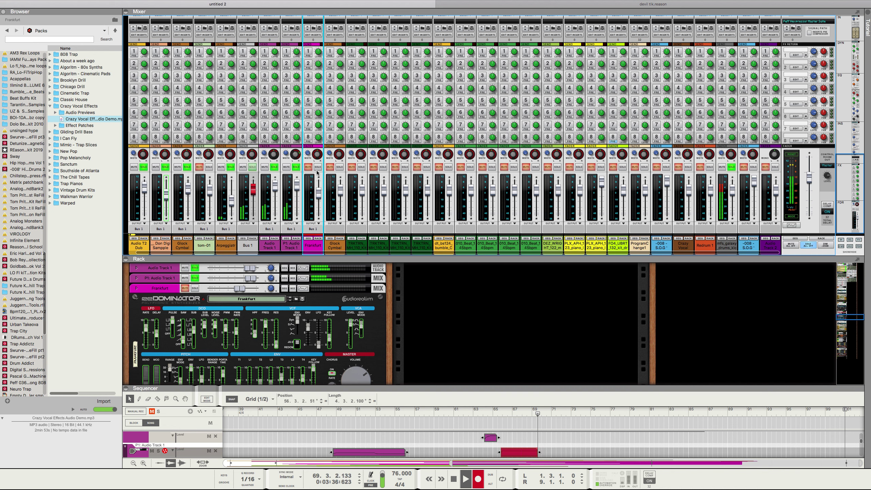
pyautogui.moveTo(318, 192); pyautogui.dragTo(297, 206)
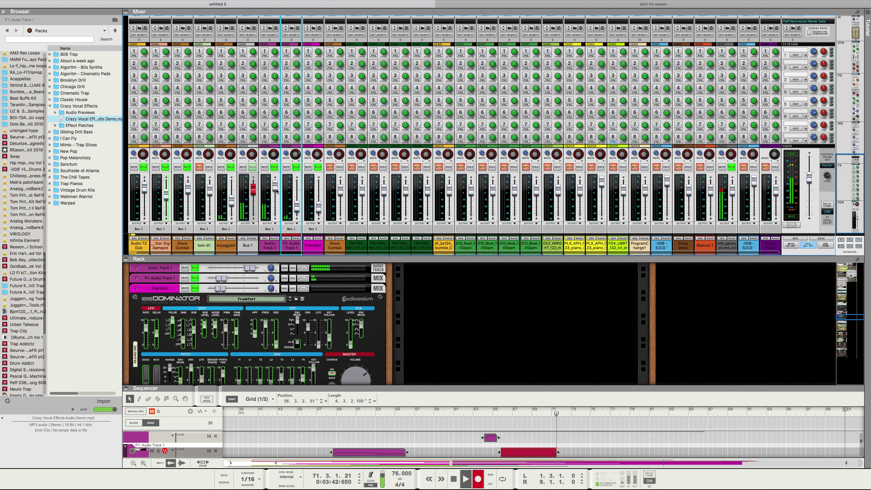
pyautogui.moveTo(297, 205)
pyautogui.mouseDown()
pyautogui.moveTo(275, 189)
pyautogui.moveTo(293, 188)
pyautogui.mouseUp()
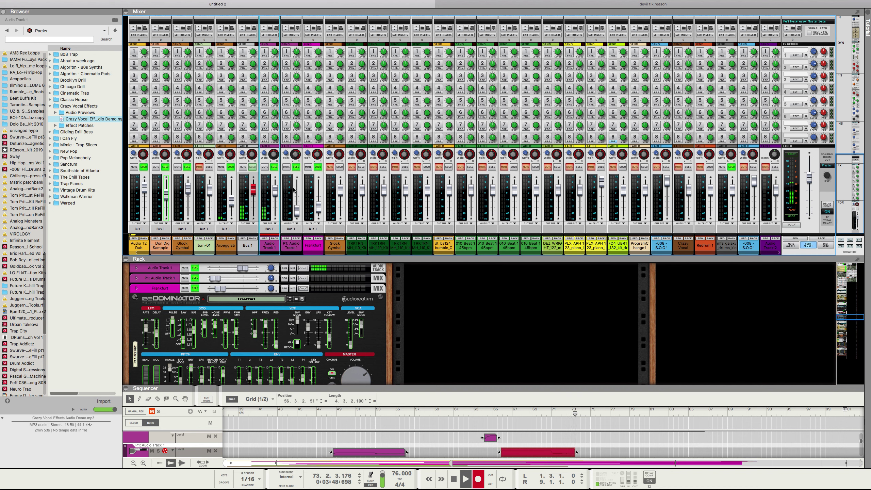
pyautogui.press('space')
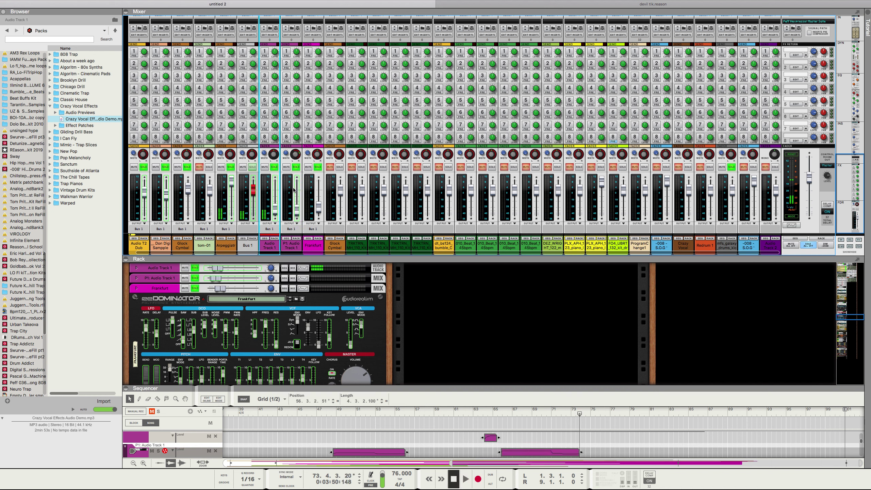
# Step: Restart playback from the beginning and save the song in iCloud Drive as "SOG I AM WHO I AM"
pyautogui.press('KP_0')
pyautogui.press('space')
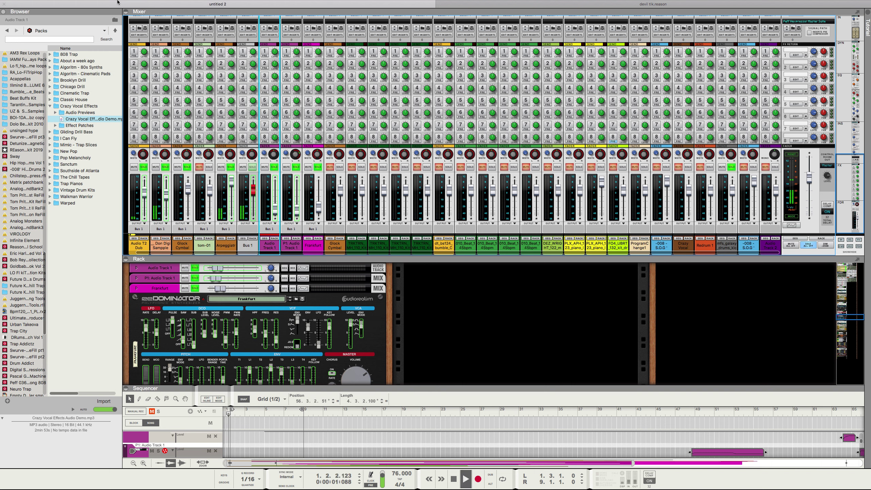
pyautogui.click(46, 4)
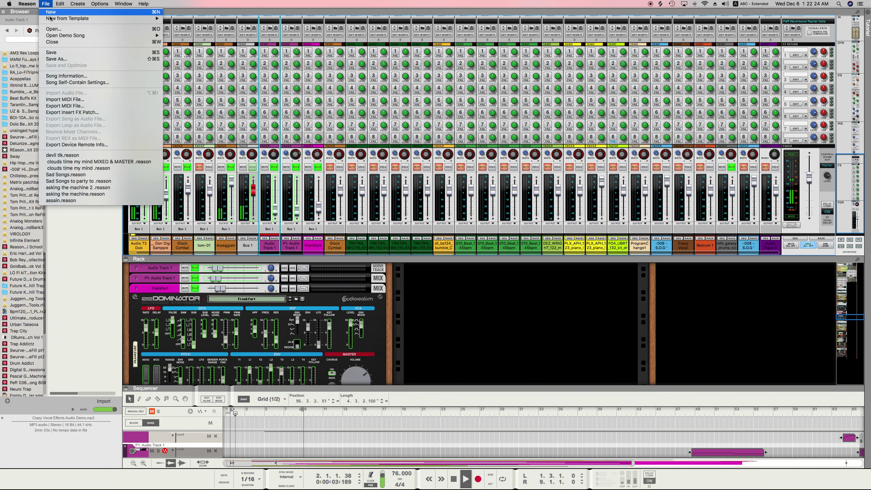
pyautogui.click(59, 58)
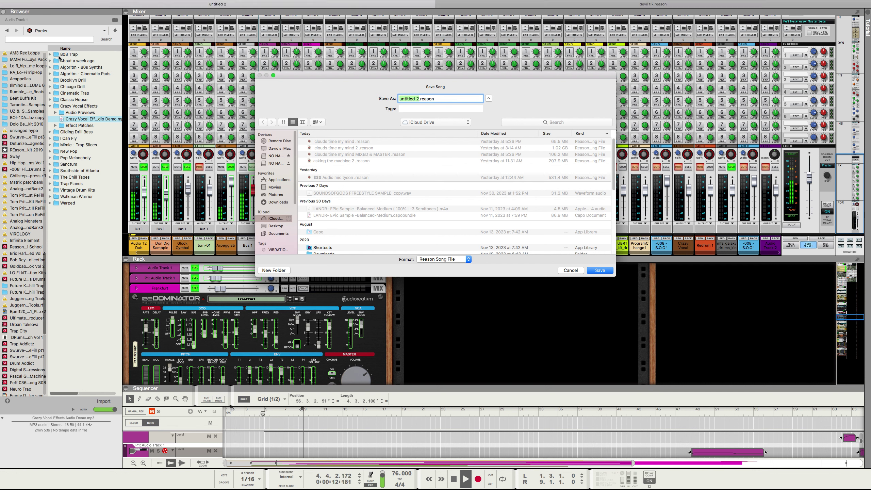
pyautogui.write('SOG ')
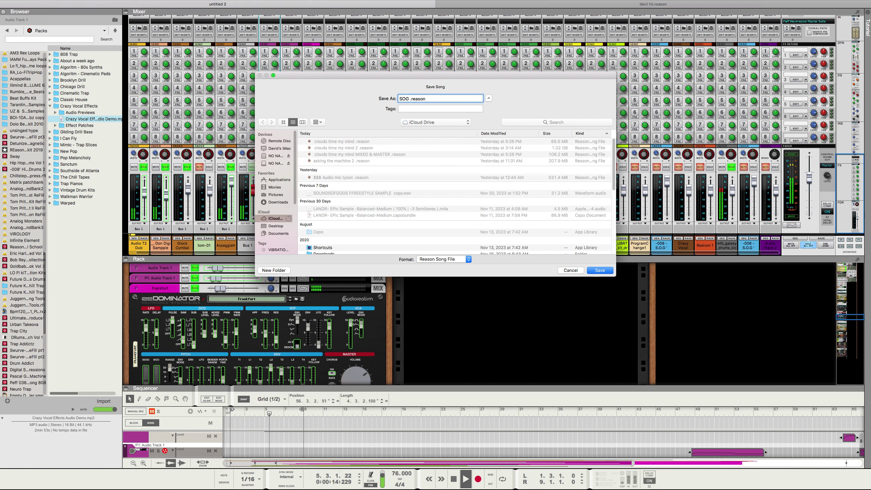
pyautogui.write('I AM WHO I AM')
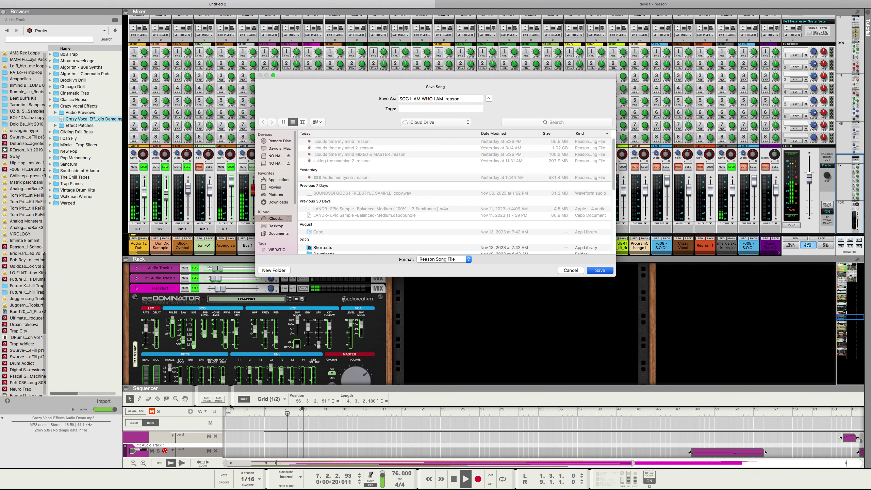
pyautogui.press('Return')
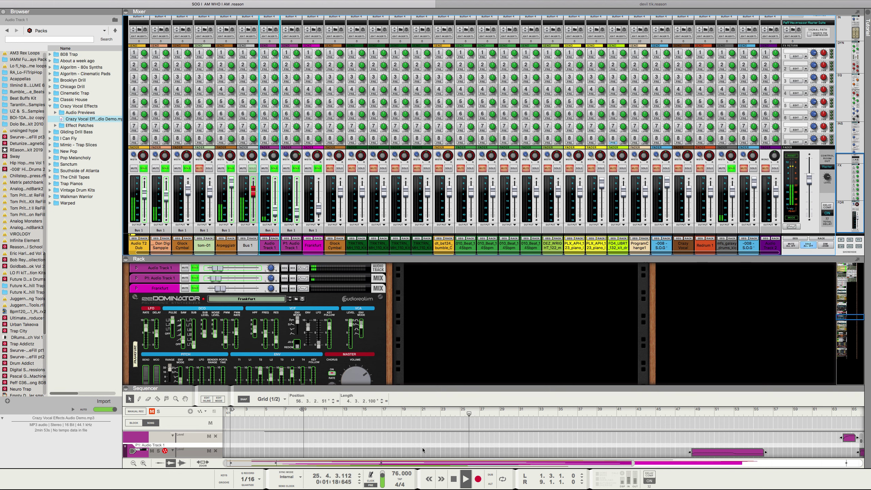
# Step: Return to the start of the song and play it to review the mix
pyautogui.doubleClick(450, 477)
pyautogui.press('space')
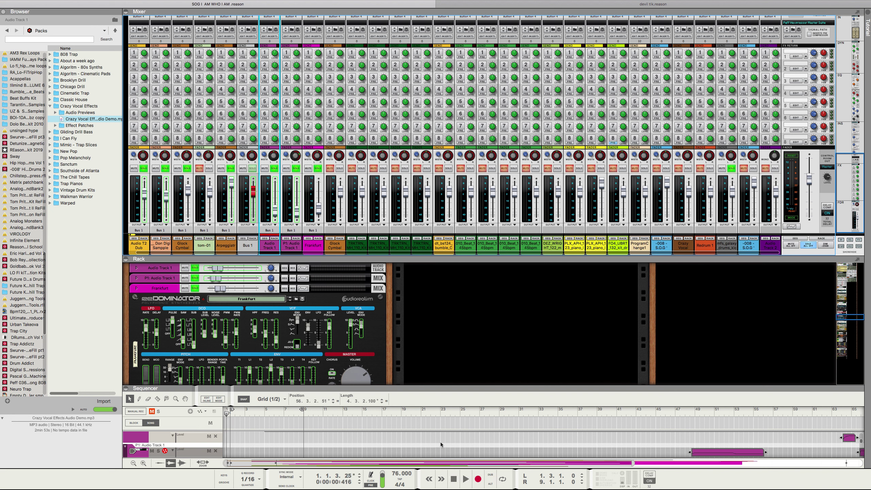
pyautogui.press('space')
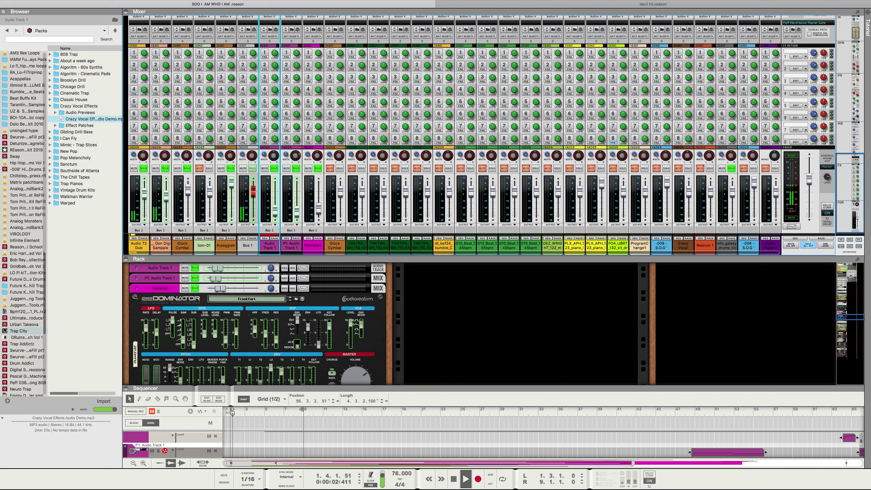
# Step: Add the Hi Hat 2 NN-XT patch to the rack between P1: Audio Track 1 and Frankfurt, and select its mix channel
pyautogui.scroll(-5, 10, 309)
pyautogui.scroll(-5, 17, 295)
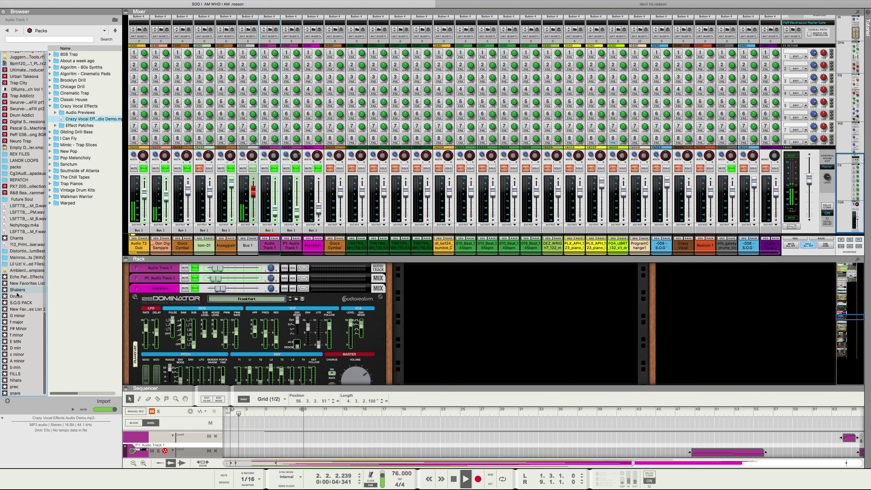
pyautogui.scroll(-10, 18, 295)
pyautogui.scroll(5, 29, 246)
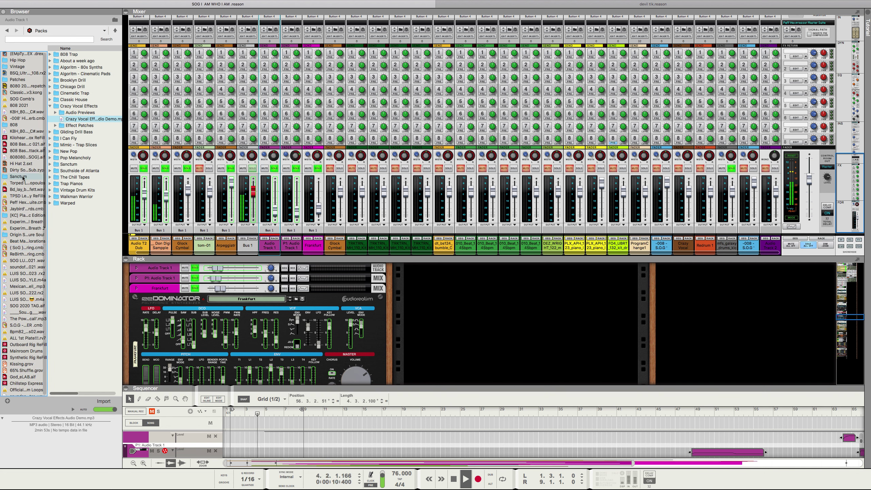
pyautogui.moveTo(28, 164); pyautogui.dragTo(257, 285)
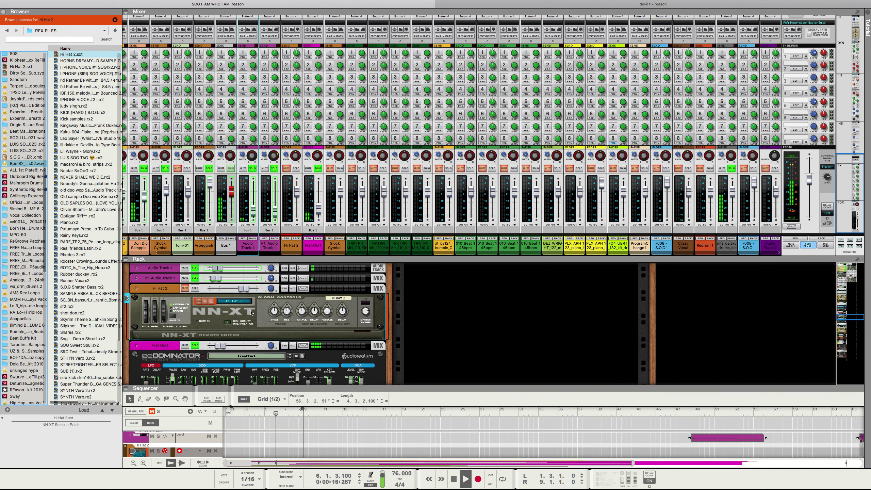
pyautogui.click(201, 288)
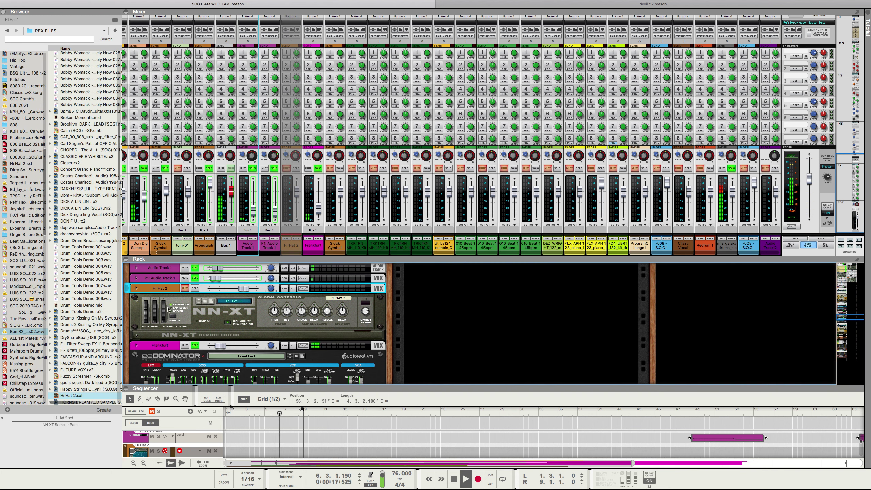
# Step: Solo the Hi Hat 2 channel and attach a Drum Sequencer player to its unfolded NN-XT sampler
pyautogui.click(137, 335)
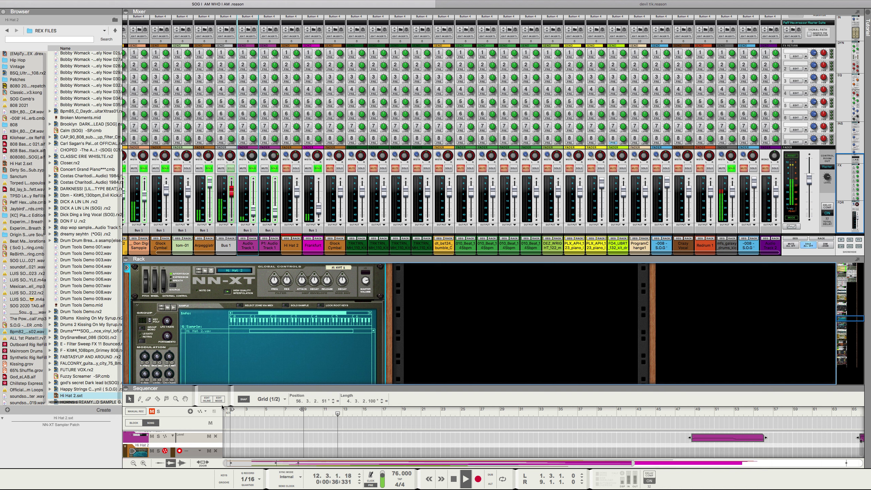
pyautogui.click(296, 168)
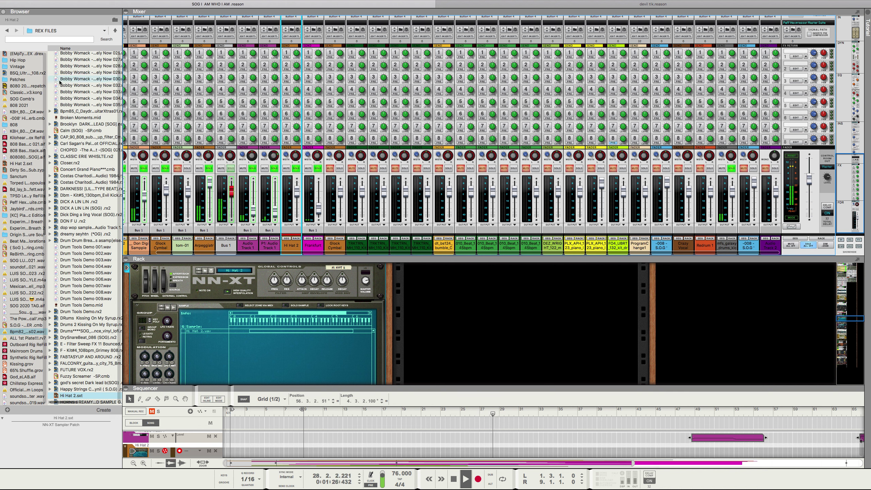
pyautogui.scroll(15, 49, 95)
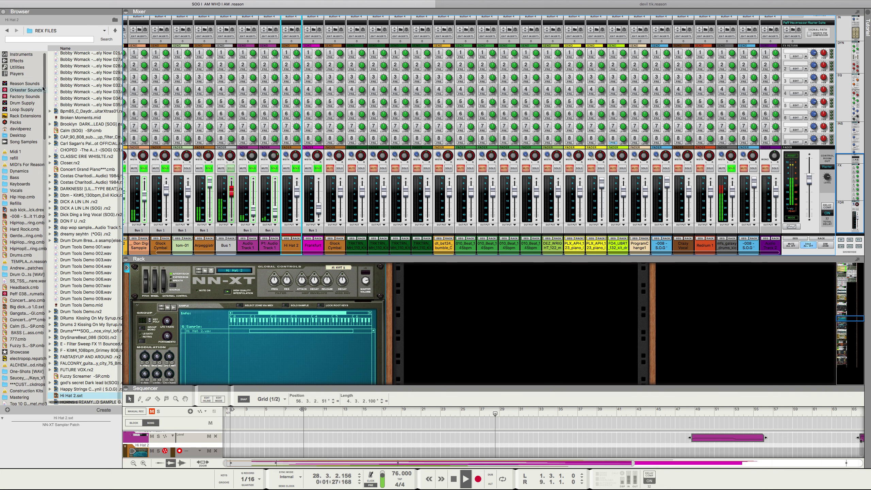
pyautogui.click(15, 73)
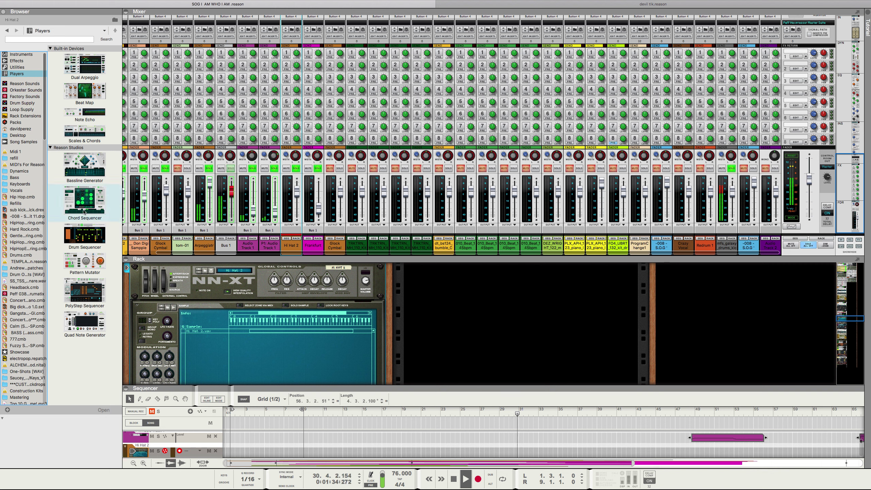
pyautogui.moveTo(72, 237); pyautogui.dragTo(189, 266)
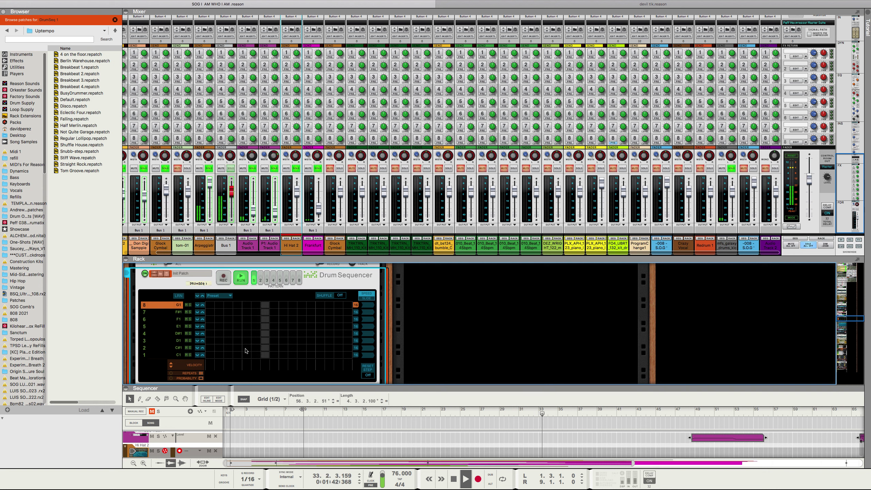
# Step: Activate all 16 steps of lane 1 (C1) in the hi-hat's Drum Sequencer
pyautogui.click(209, 355)
pyautogui.moveTo(218, 355); pyautogui.dragTo(227, 356)
pyautogui.moveTo(256, 355); pyautogui.dragTo(347, 355)
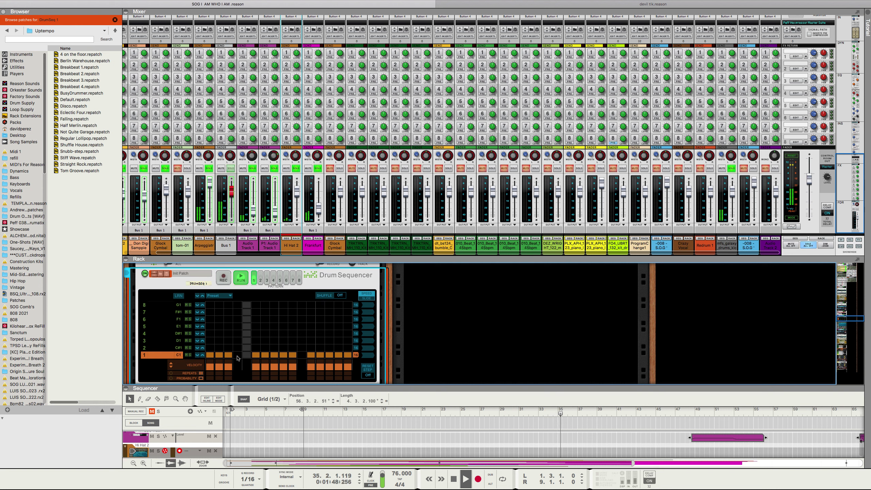
pyautogui.moveTo(237, 357); pyautogui.dragTo(246, 356)
pyautogui.click(302, 356)
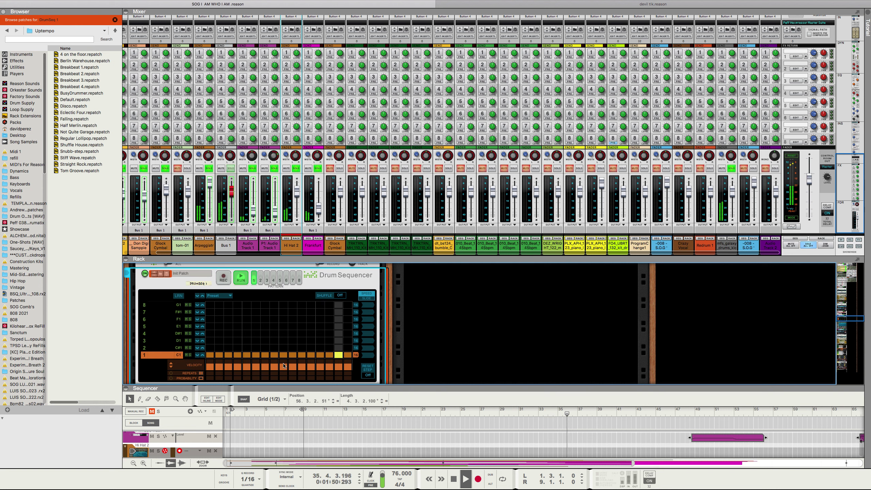
# Step: Vary the lane 1 velocities, lowering steps 2, 4, 6, 8 and 12 and raising step 14
pyautogui.click(218, 370)
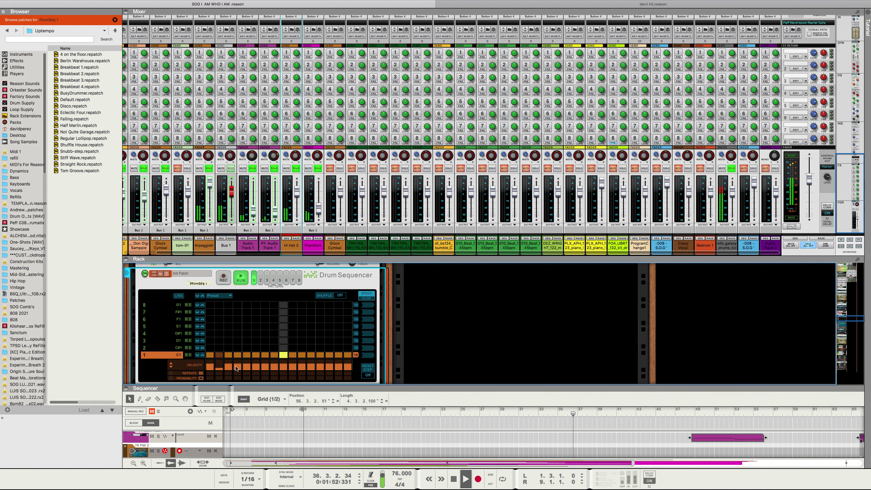
pyautogui.moveTo(237, 369); pyautogui.dragTo(255, 369)
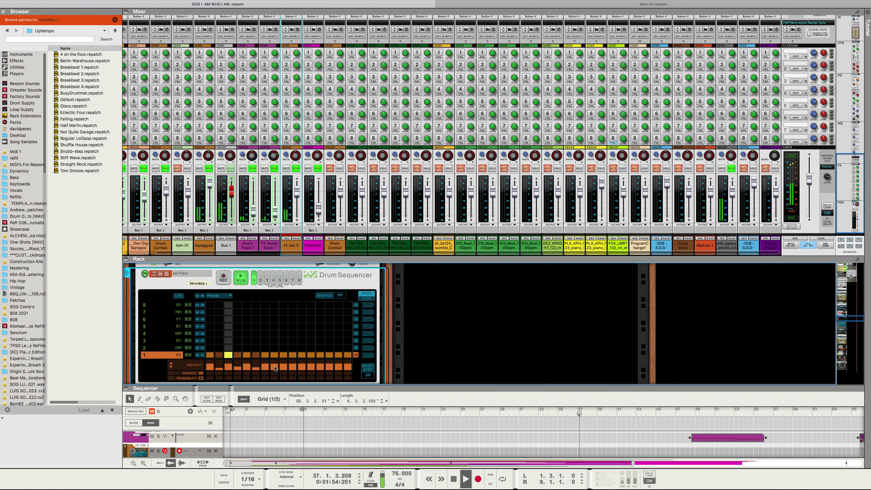
pyautogui.click(274, 369)
pyautogui.click(312, 369)
pyautogui.click(329, 360)
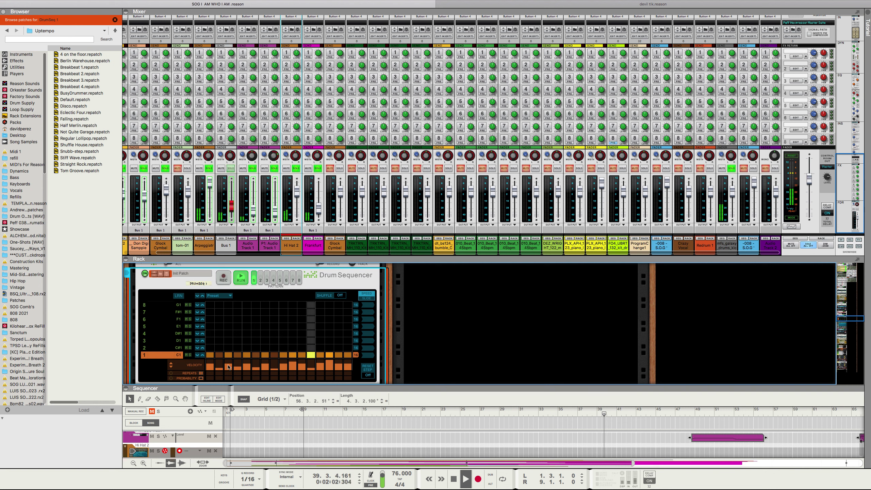
# Step: Give step 14 of lane 1 repeats and lower the probability of steps 14, 15 and 4
pyautogui.moveTo(329, 376); pyautogui.dragTo(335, 371)
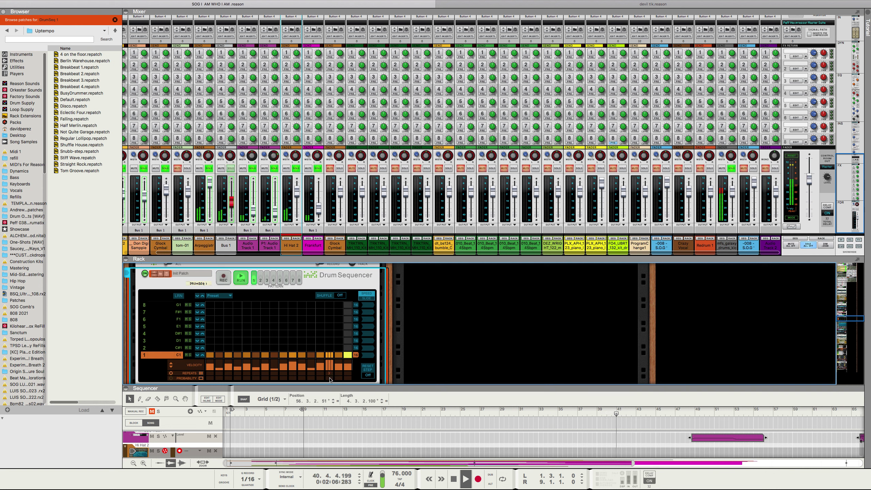
pyautogui.click(329, 379)
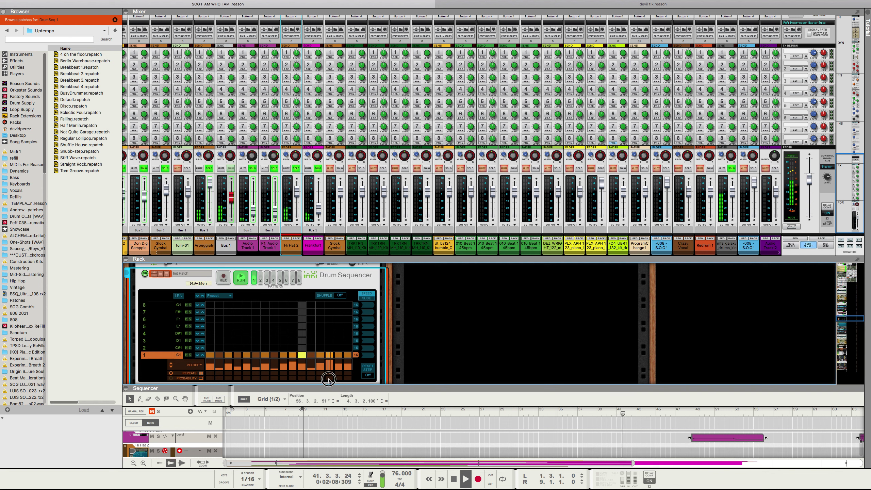
pyautogui.moveTo(328, 380); pyautogui.dragTo(328, 385)
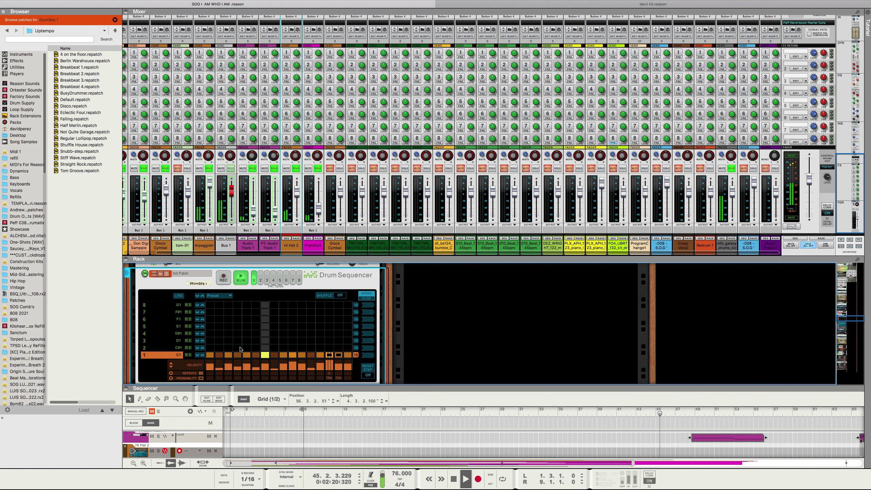
pyautogui.scroll(-1, 235, 380)
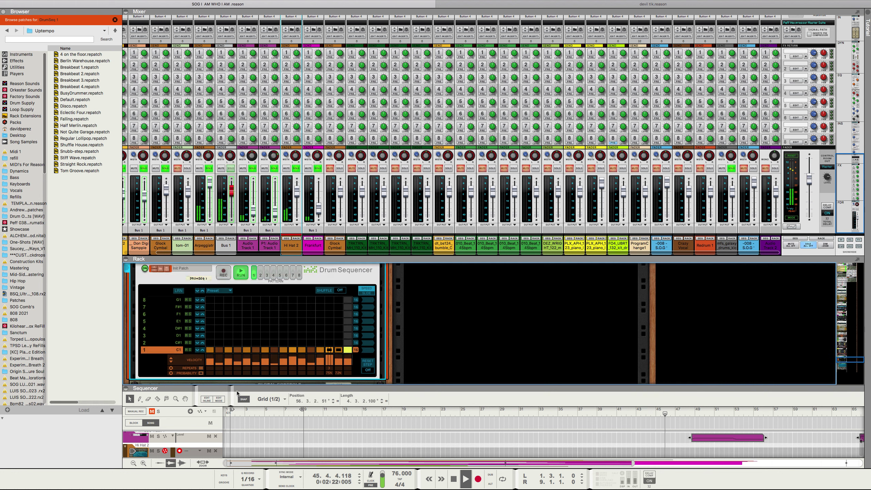
pyautogui.moveTo(235, 379); pyautogui.dragTo(238, 379)
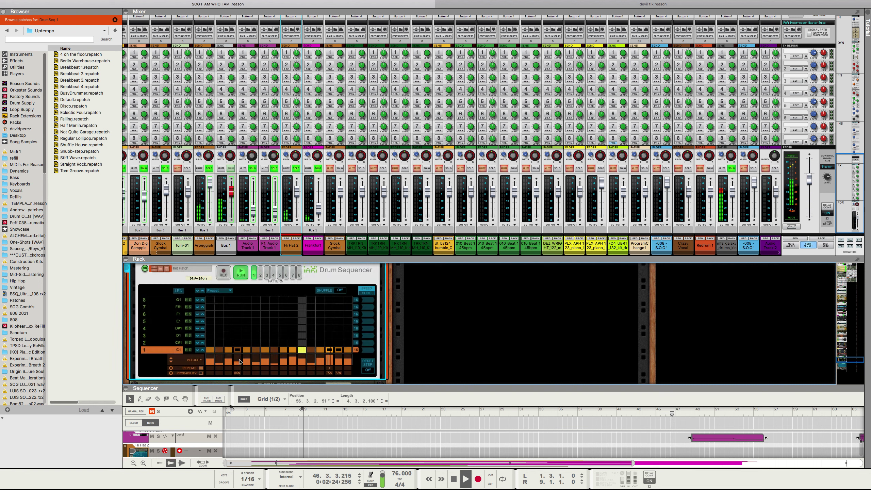
# Step: Raise the Hi Hat 2 mix fader and duplicate the hi-hat's devices and track, including its Drum Sequencer
pyautogui.click(289, 190)
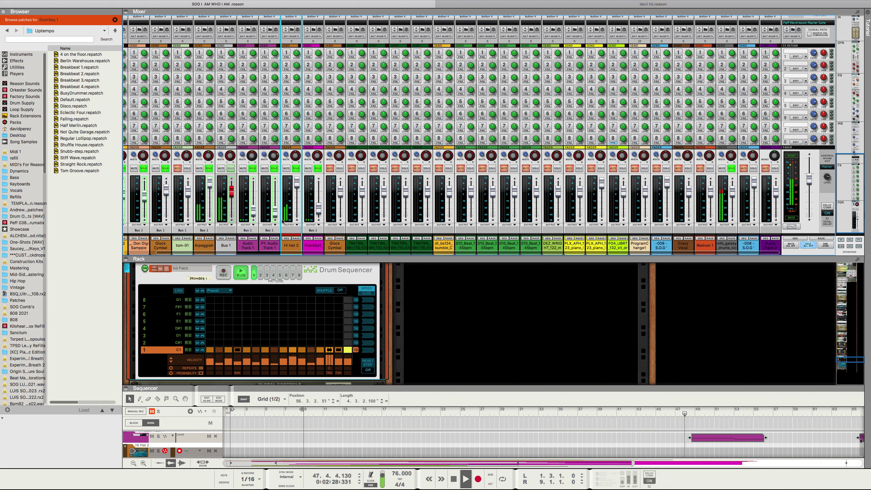
pyautogui.rightClick(177, 278)
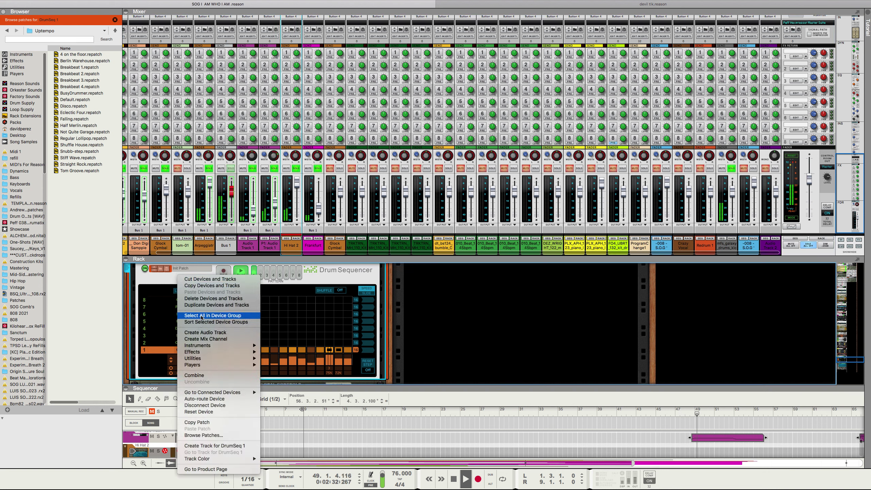
pyautogui.click(204, 304)
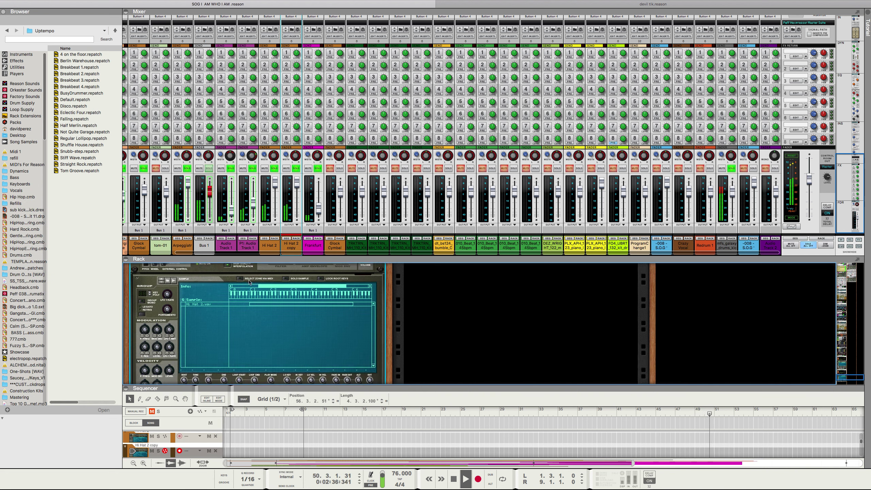
# Step: Set the lane 1 note to C3 in the duplicated hi-hat's Drum Sequencer
pyautogui.scroll(4, 238, 300)
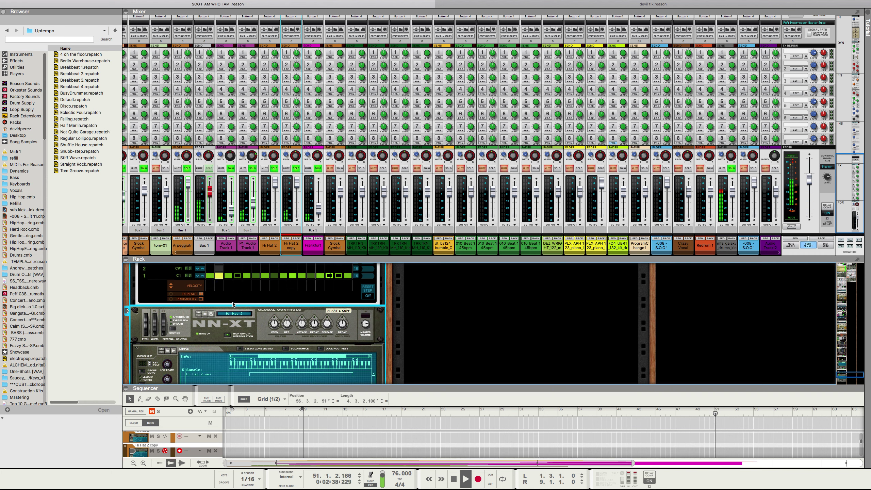
pyautogui.moveTo(179, 276); pyautogui.dragTo(178, 268)
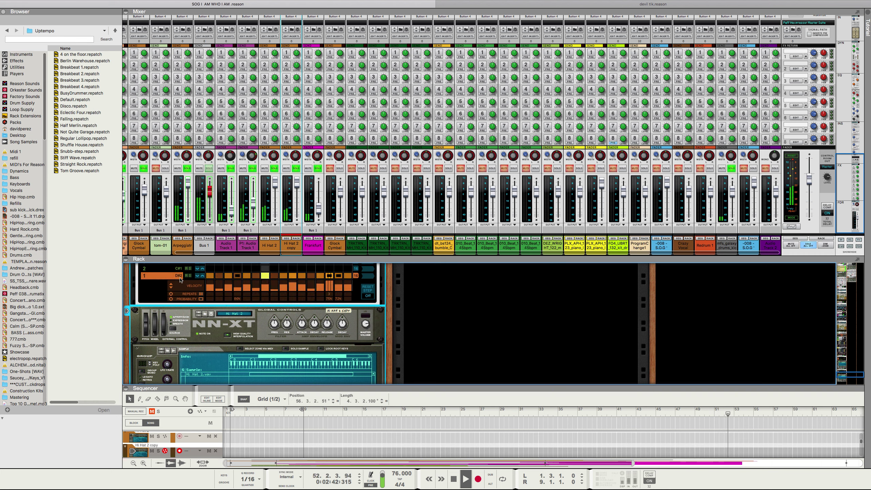
pyautogui.click(179, 275)
pyautogui.moveTo(180, 277); pyautogui.dragTo(184, 269)
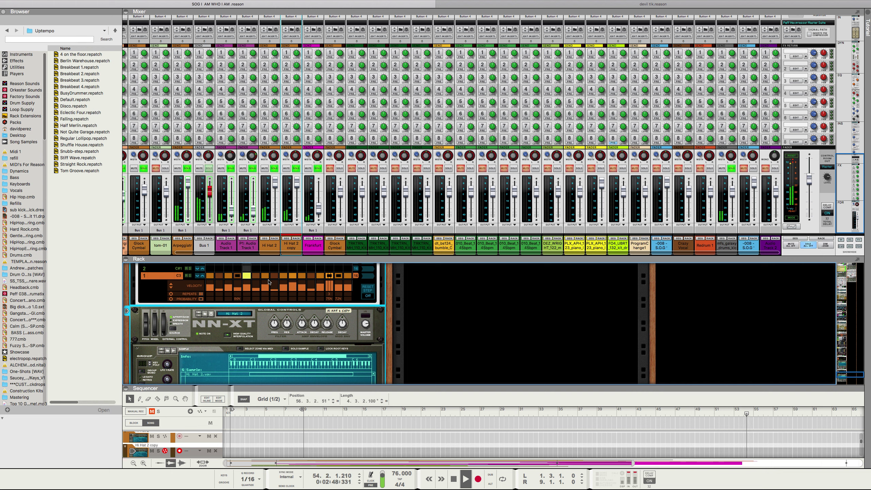
# Step: Clear the repeats and probability from step 14 of the copied pattern and set lane 1's speed to x 0.5
pyautogui.click(331, 277)
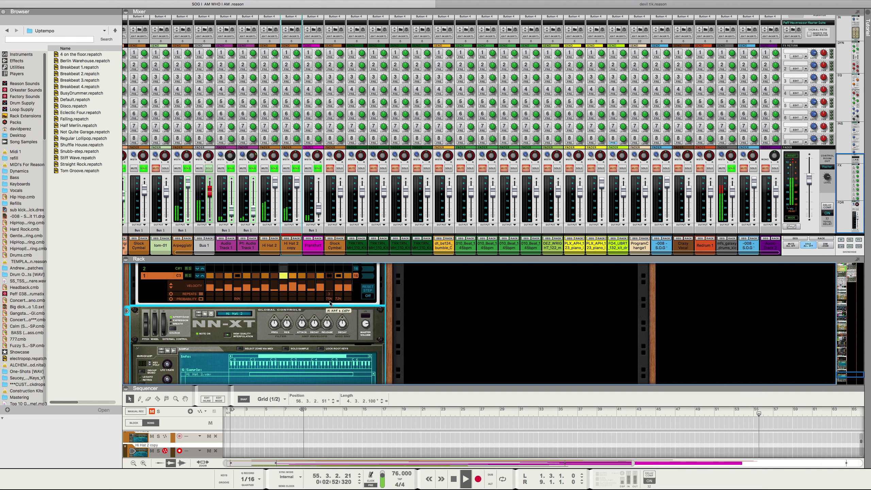
pyautogui.moveTo(327, 291); pyautogui.dragTo(331, 284)
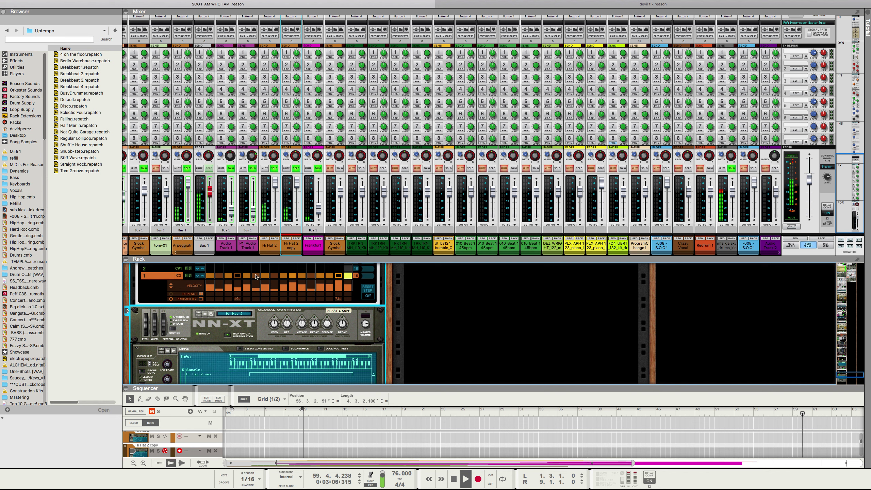
pyautogui.click(371, 279)
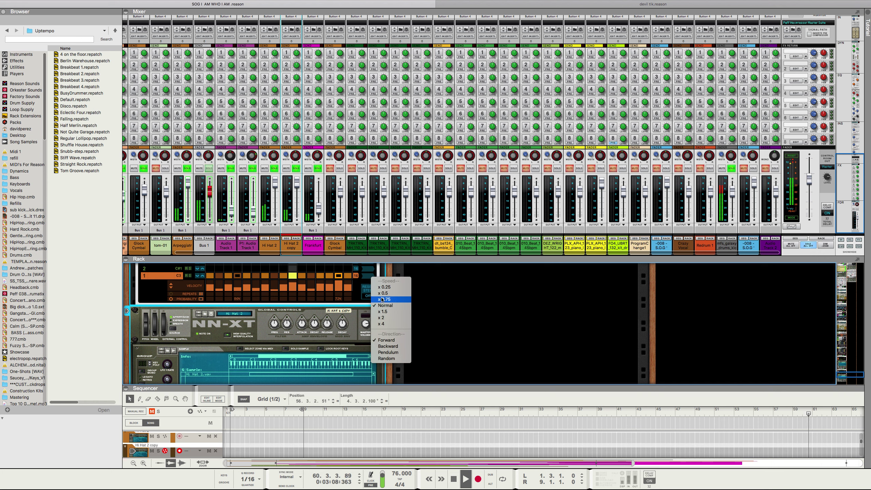
pyautogui.click(382, 294)
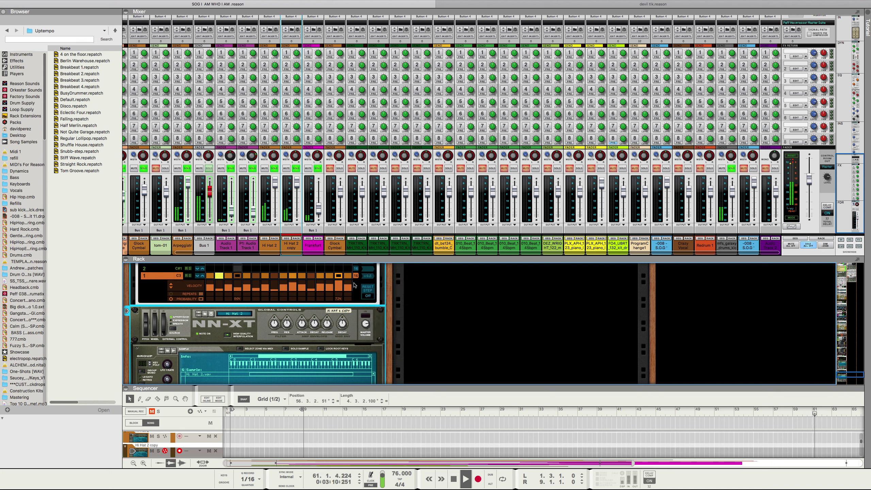
# Step: Add repeats to steps 3 and 12 of lane 1 in the Hi Hat 2 copy's Drum Sequencer
pyautogui.scroll(-10, 348, 286)
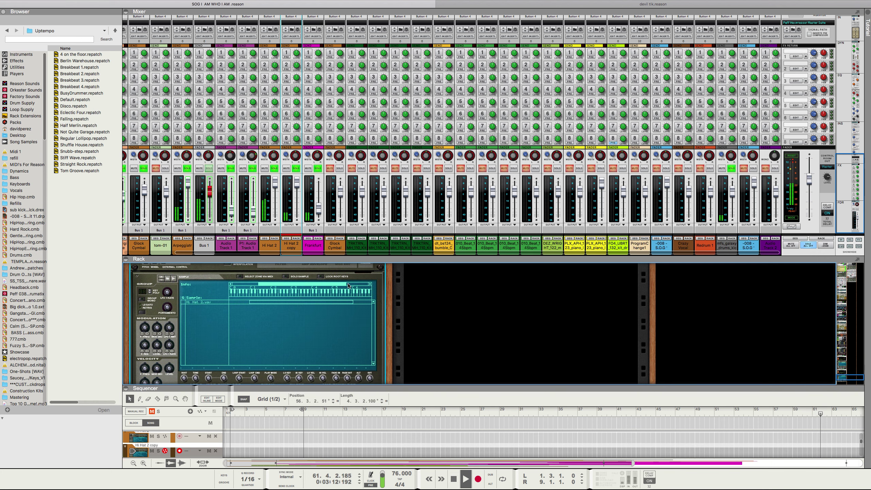
pyautogui.scroll(10, 348, 286)
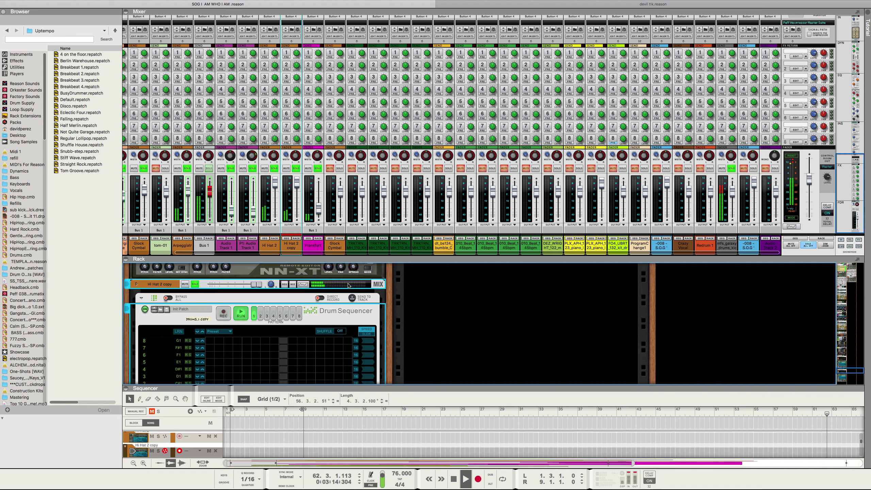
pyautogui.scroll(-3, 348, 286)
pyautogui.scroll(3, 319, 294)
pyautogui.scroll(-2, 291, 305)
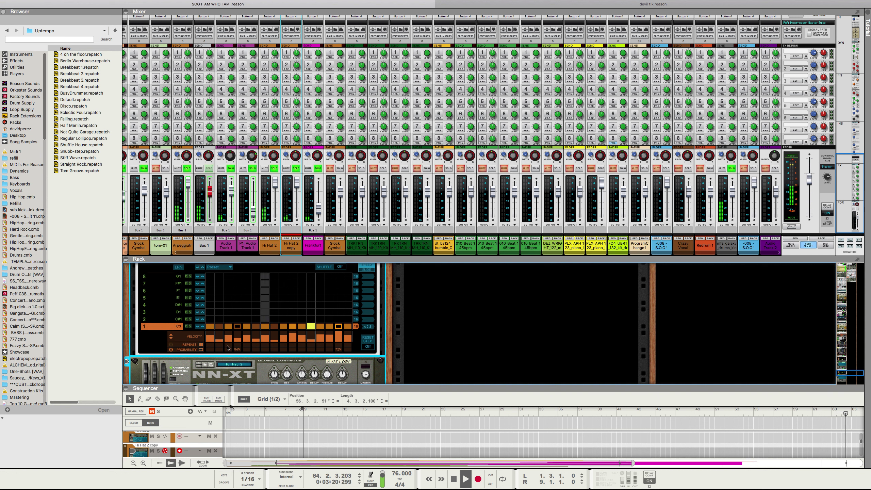
pyautogui.moveTo(228, 344); pyautogui.dragTo(231, 343)
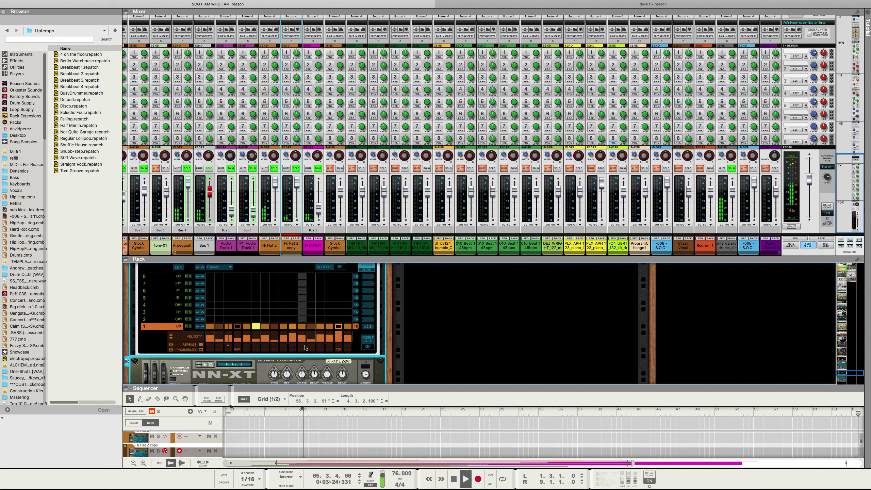
pyautogui.moveTo(310, 346); pyautogui.dragTo(310, 340)
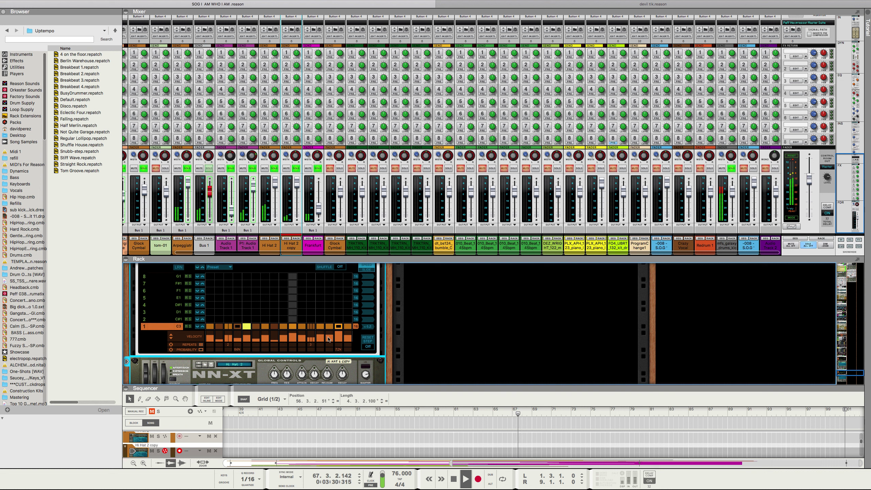
# Step: Lower the original Hi Hat 2 channel level to about -24 dB and restart playback from the beginning
pyautogui.scroll(1, 315, 307)
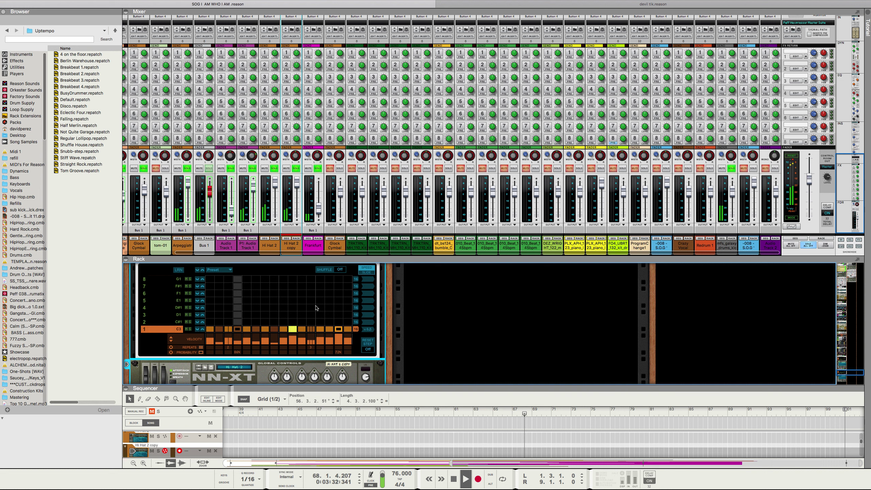
pyautogui.scroll(5, 315, 307)
pyautogui.scroll(-5, 315, 308)
pyautogui.scroll(6, 316, 308)
pyautogui.scroll(-6, 316, 307)
pyautogui.scroll(8, 315, 308)
pyautogui.scroll(5, 316, 307)
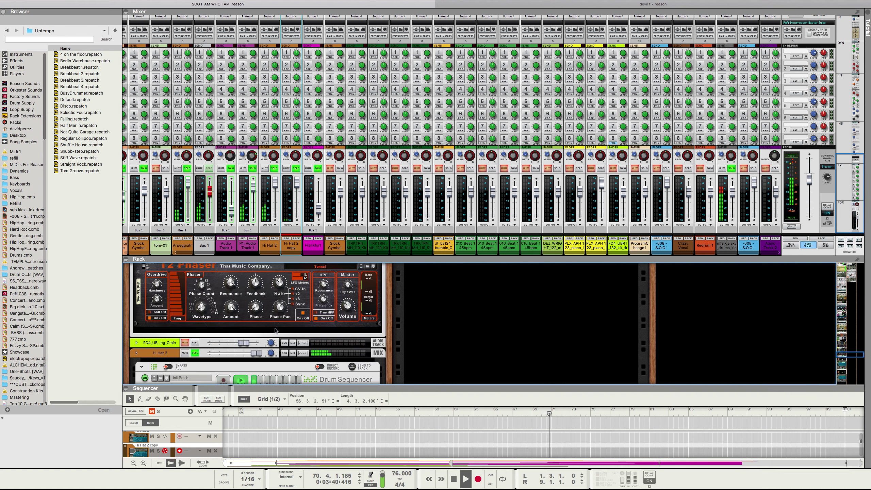
pyautogui.moveTo(256, 353); pyautogui.dragTo(219, 353)
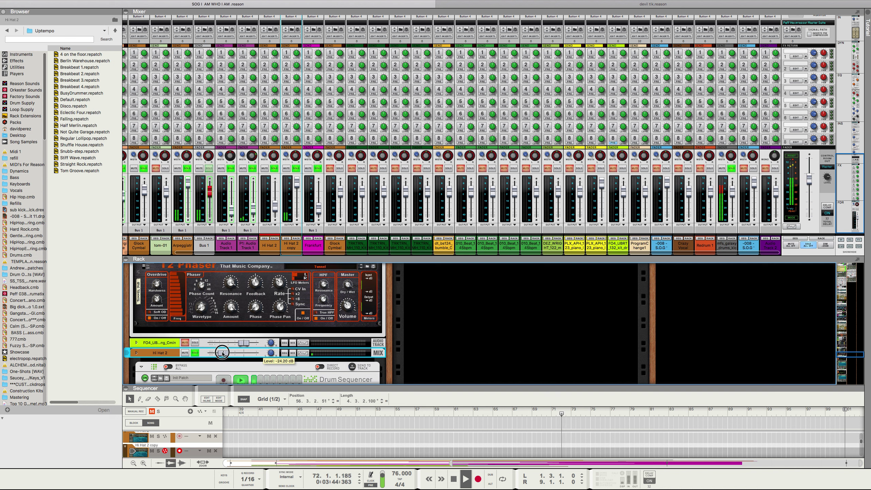
pyautogui.press('space')
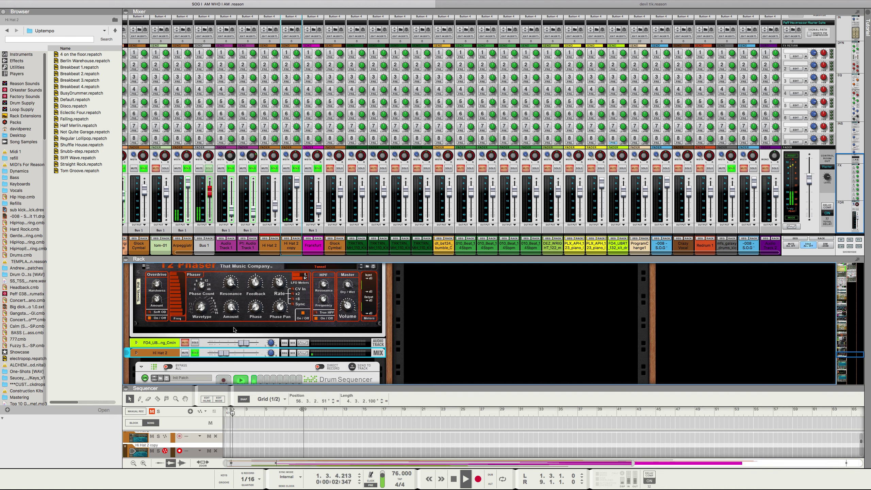
# Step: Add a Redrum Drum Computer from the built-in instruments to the empty area of the rack's second column
pyautogui.click(23, 54)
pyautogui.moveTo(85, 93); pyautogui.dragTo(470, 280)
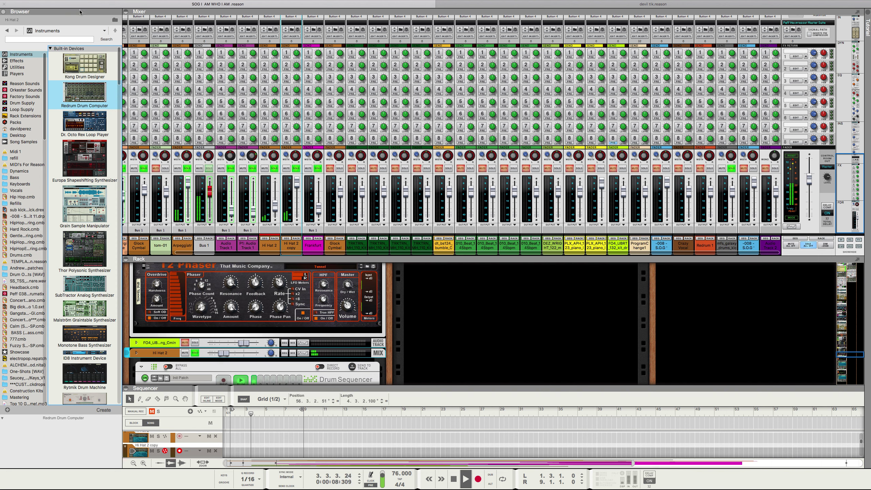
pyautogui.moveTo(85, 93); pyautogui.dragTo(434, 306)
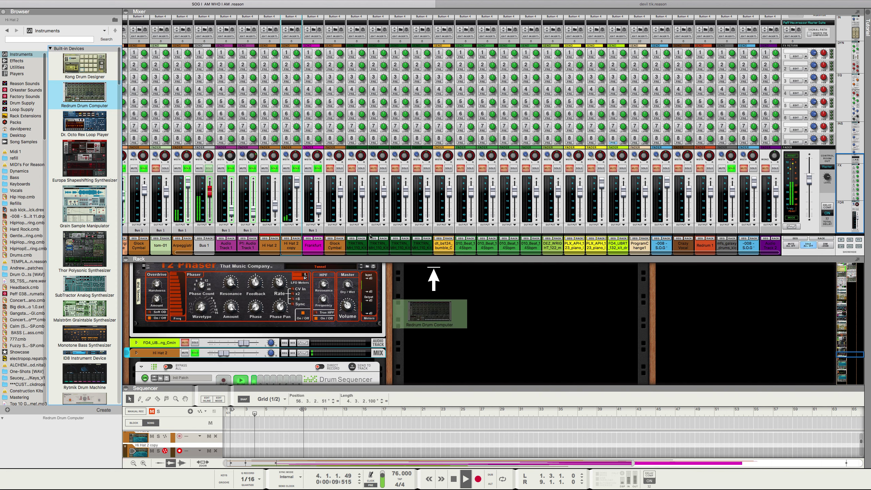
pyautogui.moveTo(372, 237); pyautogui.dragTo(372, 238)
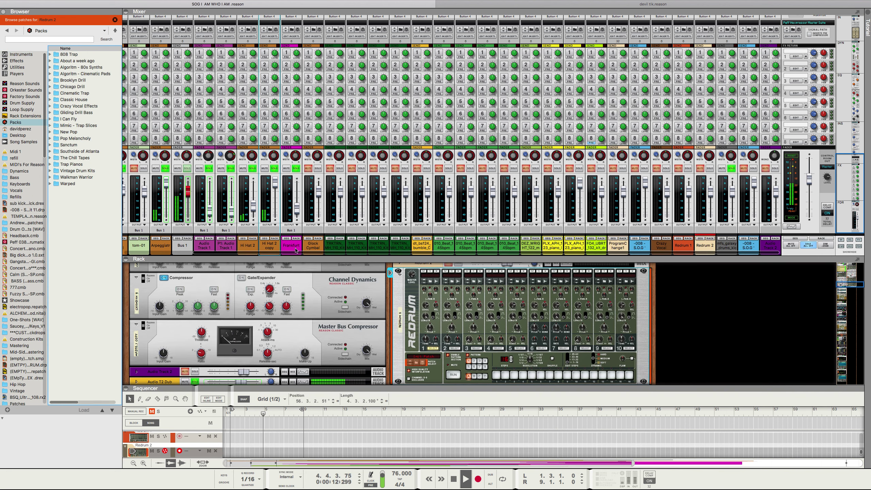
# Step: Load the Six Ring Blips.kong patch from Peff 038 - Drumatix's Kong Patches into the rack beside the Redrum and solo its channel
pyautogui.click(21, 243)
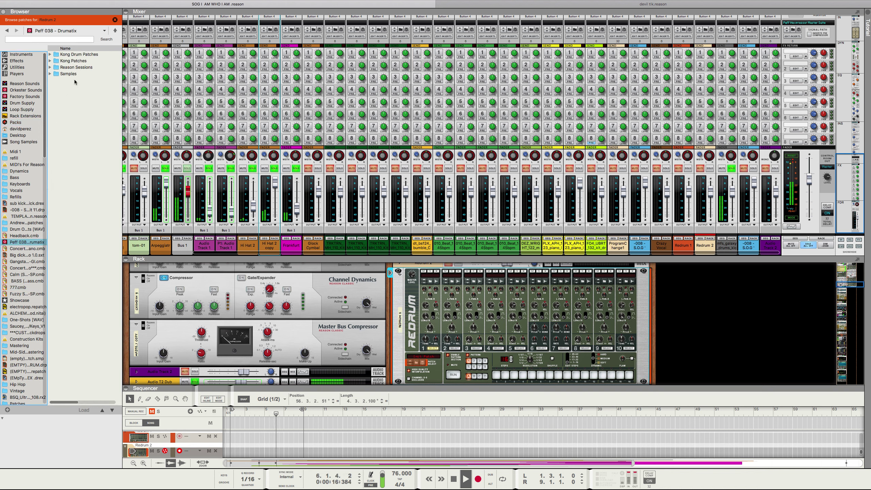
pyautogui.click(50, 61)
pyautogui.moveTo(81, 164); pyautogui.dragTo(653, 322)
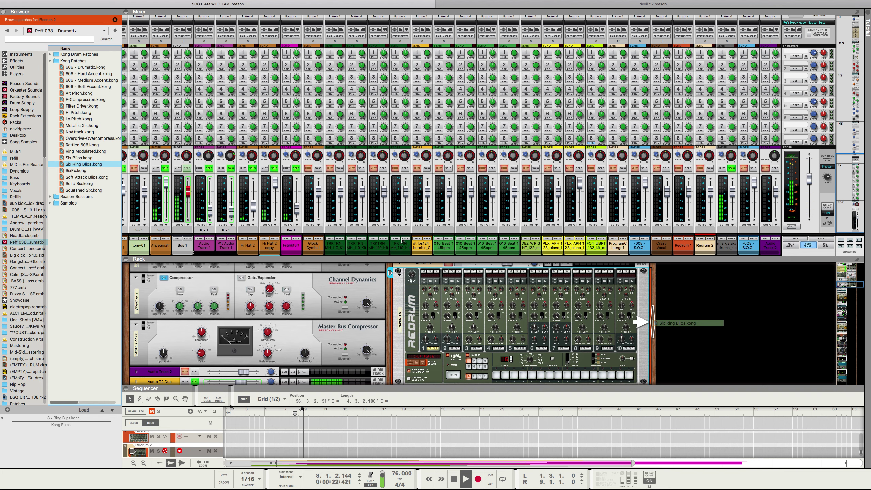
pyautogui.moveTo(653, 323); pyautogui.dragTo(653, 323)
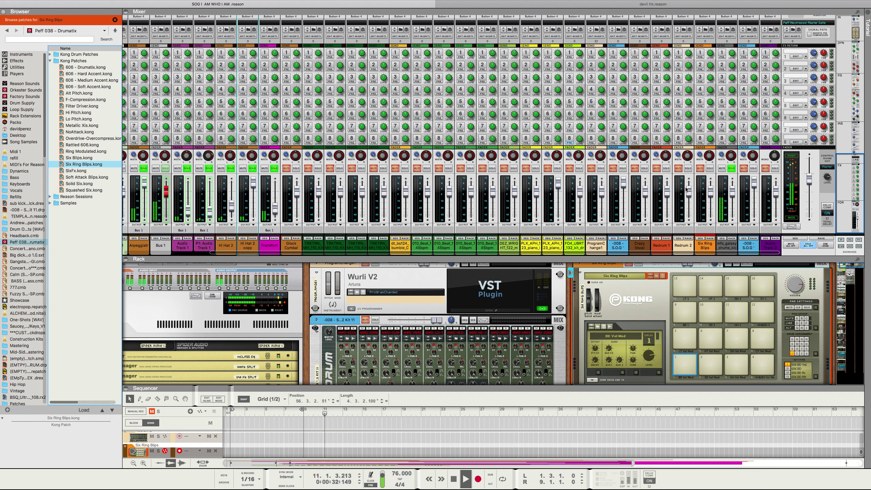
pyautogui.click(709, 168)
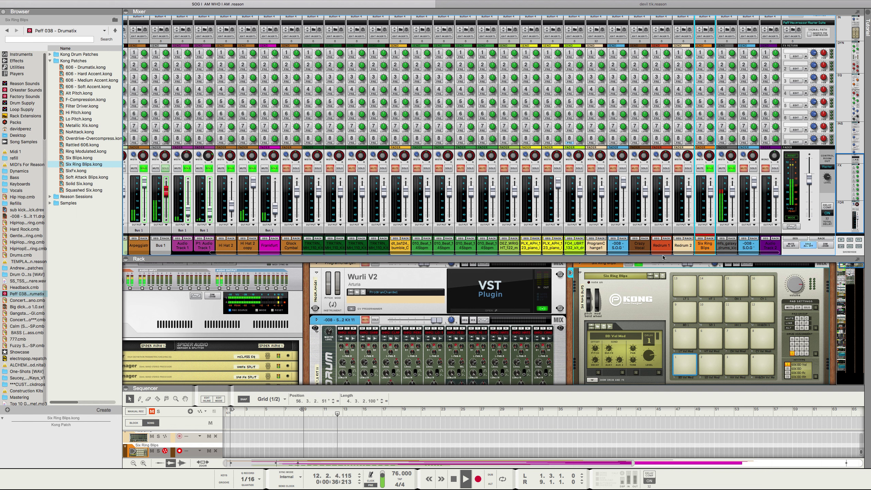
# Step: Add a Scream 4 Distortion effect to the Six Ring Blips Kong device
pyautogui.click(17, 61)
pyautogui.click(69, 167)
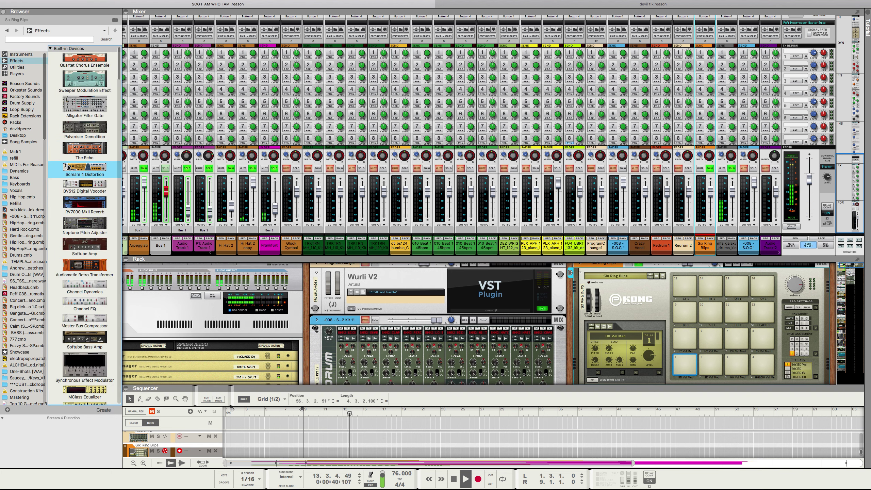
pyautogui.doubleClick(69, 167)
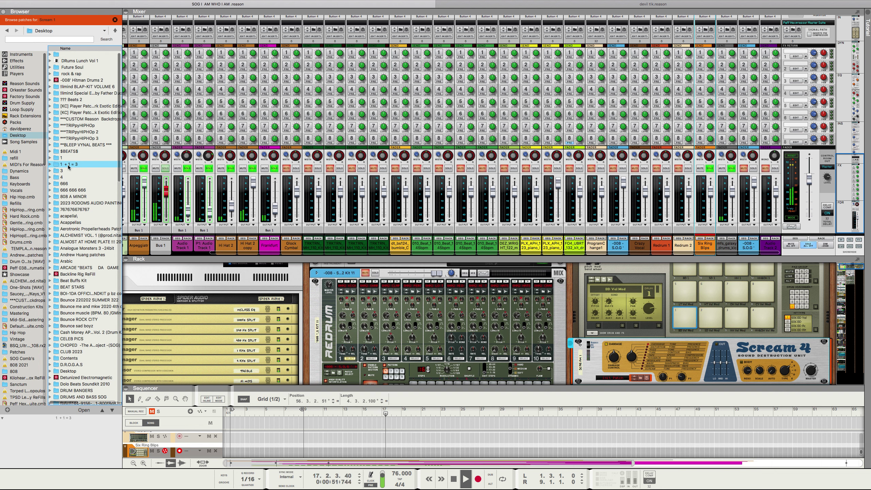
# Step: Record a Six Ring Blips performance from the start of the song to about bar 26
pyautogui.press('space')
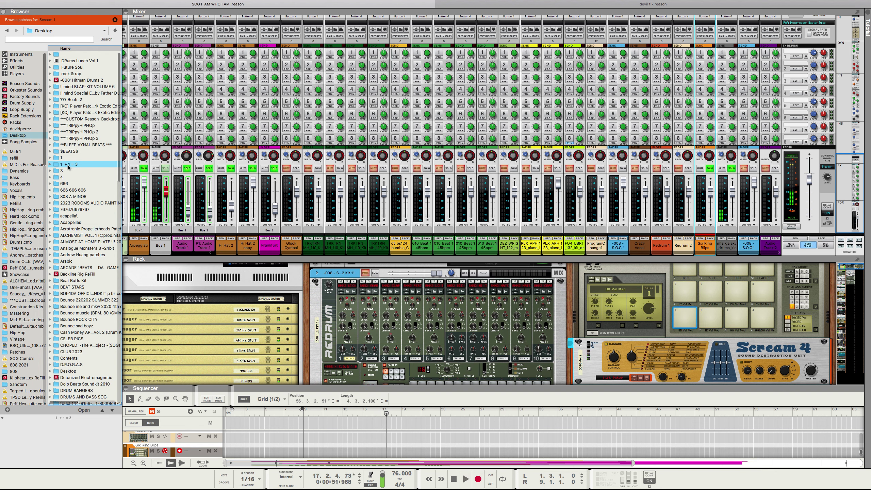
pyautogui.press('Home')
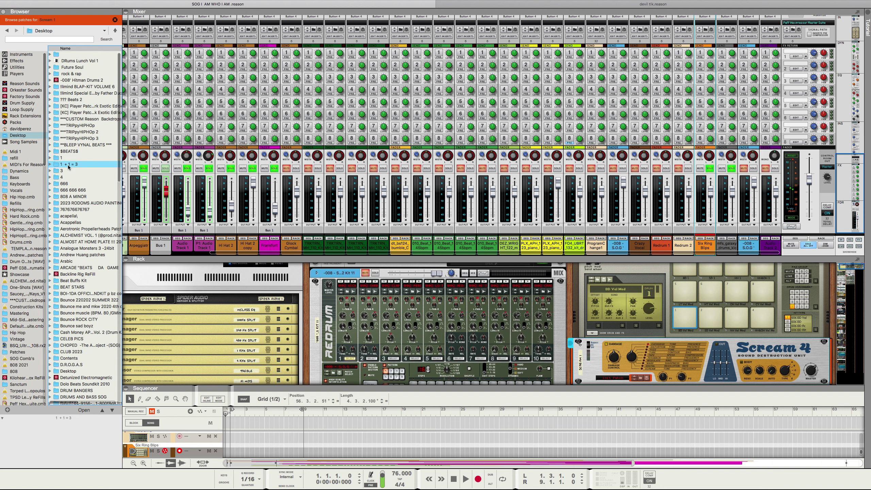
pyautogui.press('super+Return')
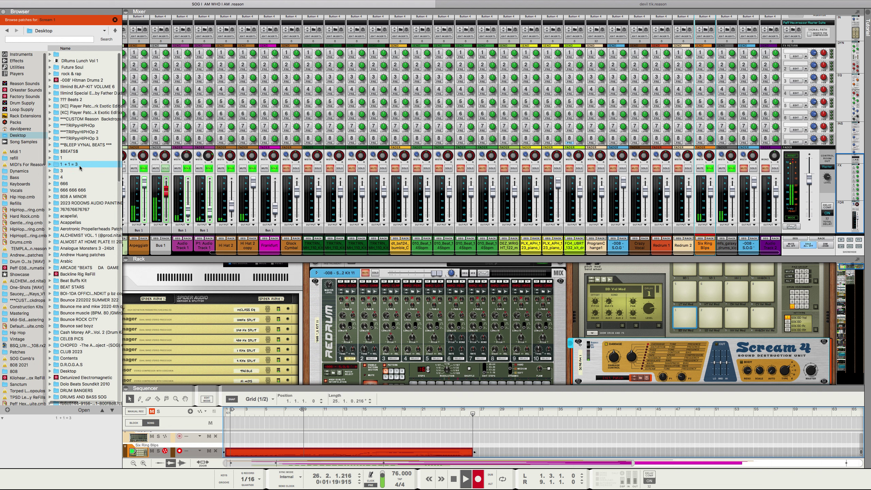
pyautogui.press('space')
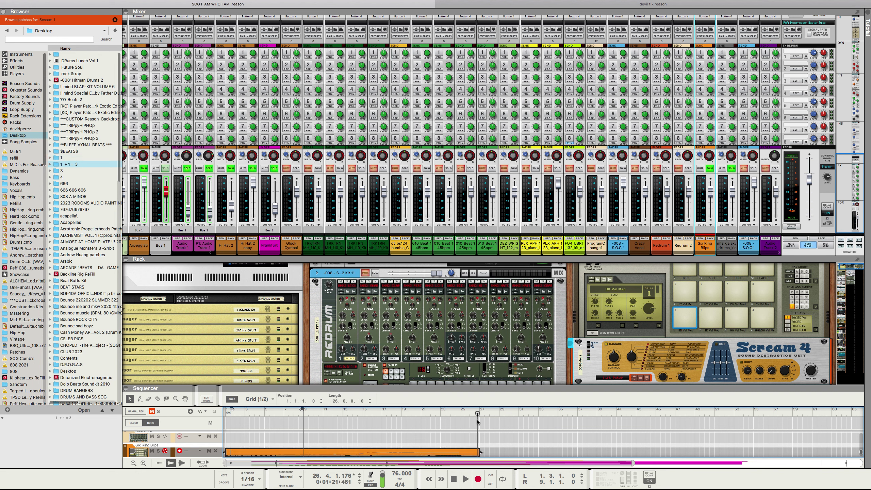
# Step: Play back the end of the Six Ring Blips recording and cut out a one-bar clip at bar 25
pyautogui.click(458, 413)
pyautogui.press('space')
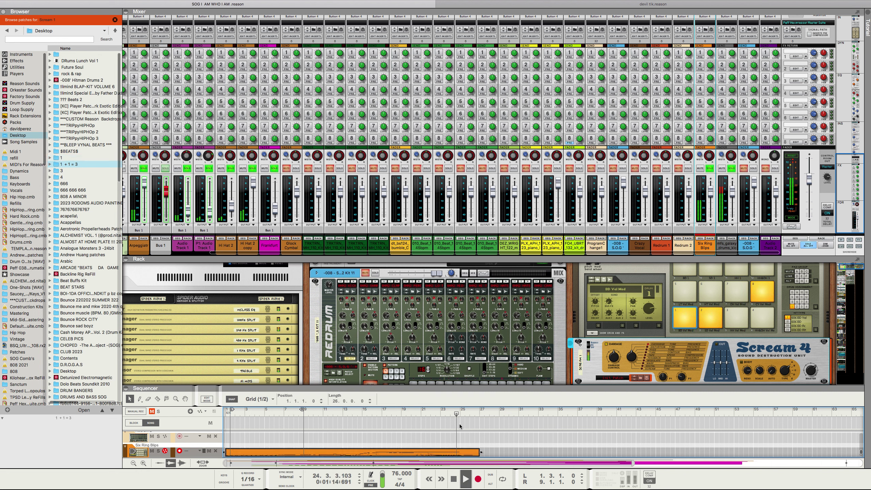
pyautogui.press('r')
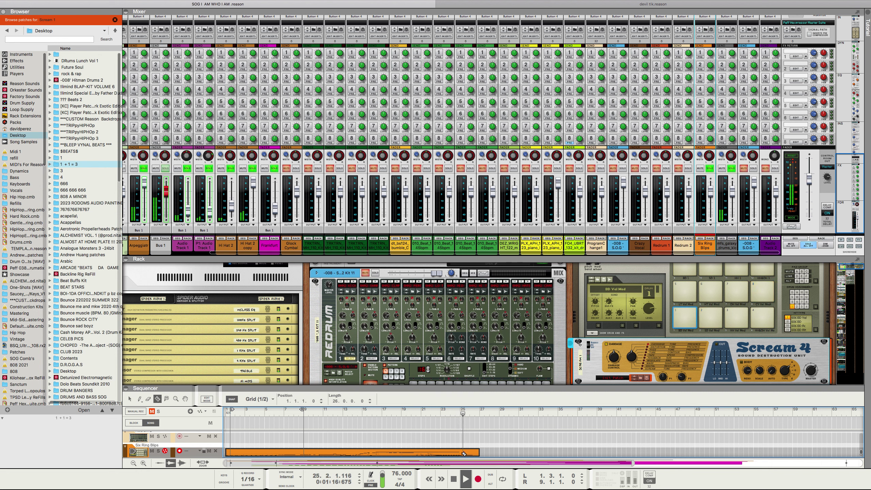
pyautogui.click(469, 454)
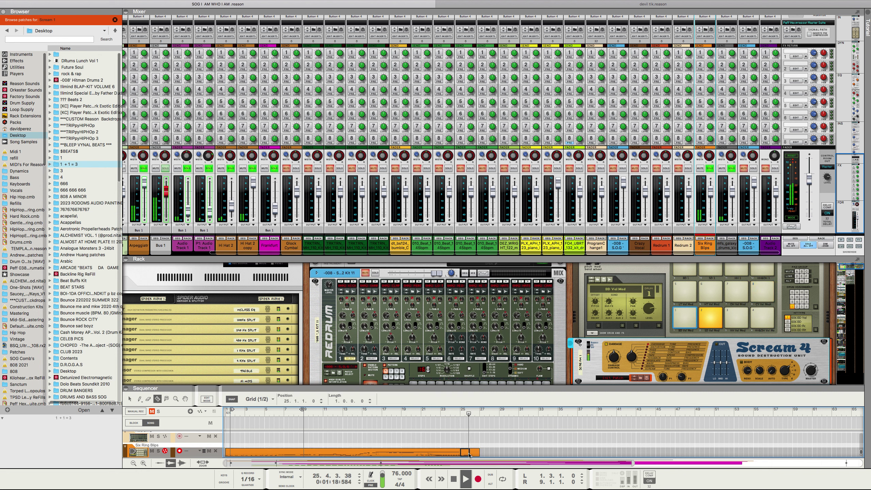
pyautogui.press('q')
pyautogui.click(461, 413)
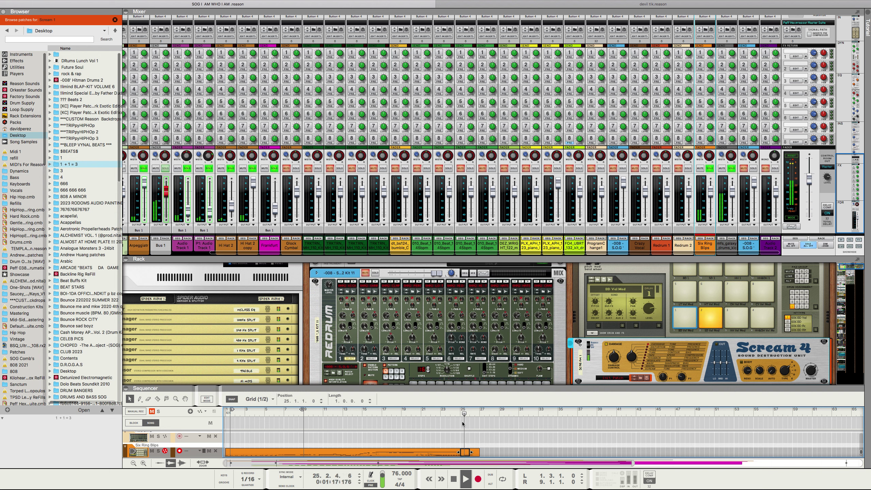
# Step: Trim the end of the Six Ring Blips clip at bar 25 to a length of 0.3.0.77
pyautogui.scroll(5, 462, 423)
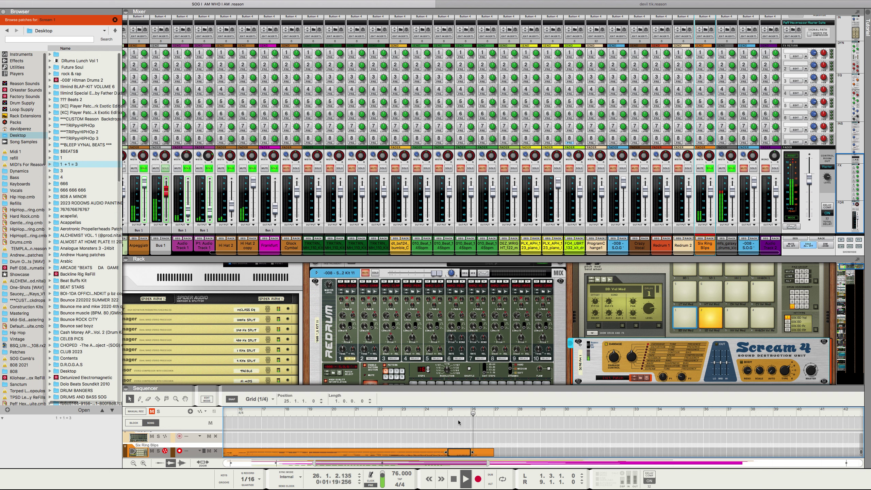
pyautogui.click(441, 414)
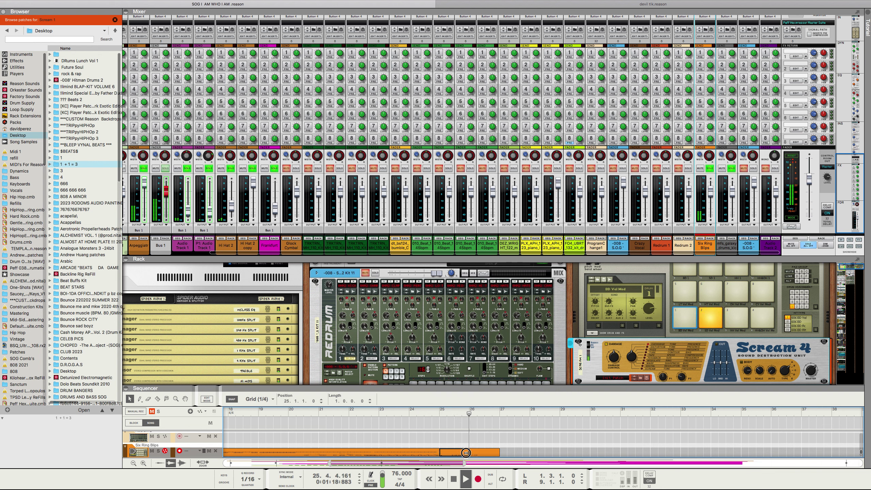
pyautogui.moveTo(463, 452); pyautogui.dragTo(465, 452)
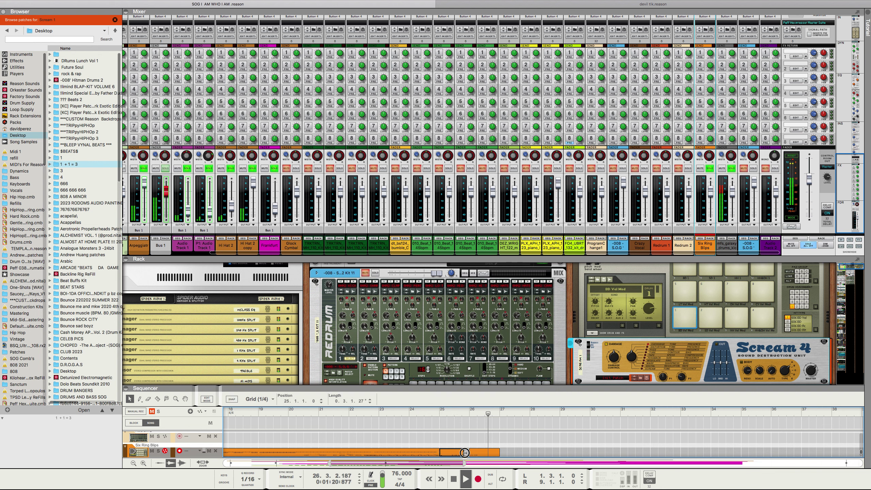
pyautogui.click(442, 413)
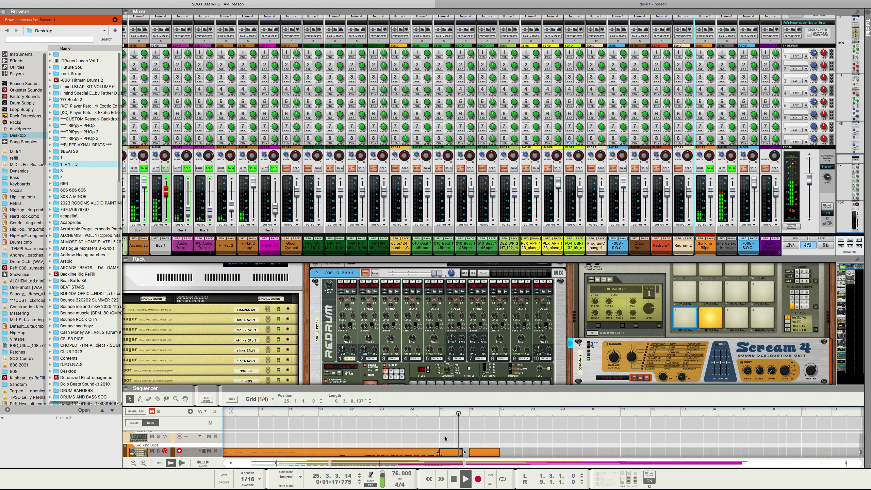
pyautogui.press('space')
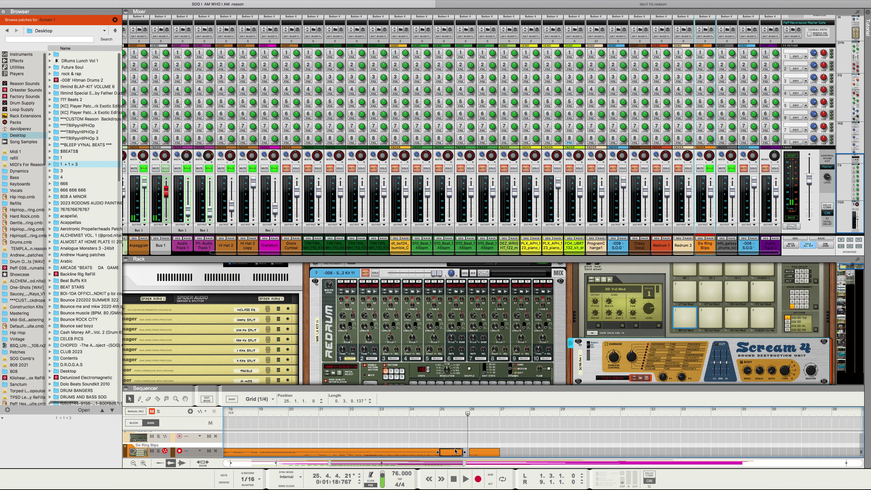
pyautogui.press('h')
pyautogui.press('h')
pyautogui.press('h')
pyautogui.press('h')
pyautogui.press('h')
pyautogui.press('h')
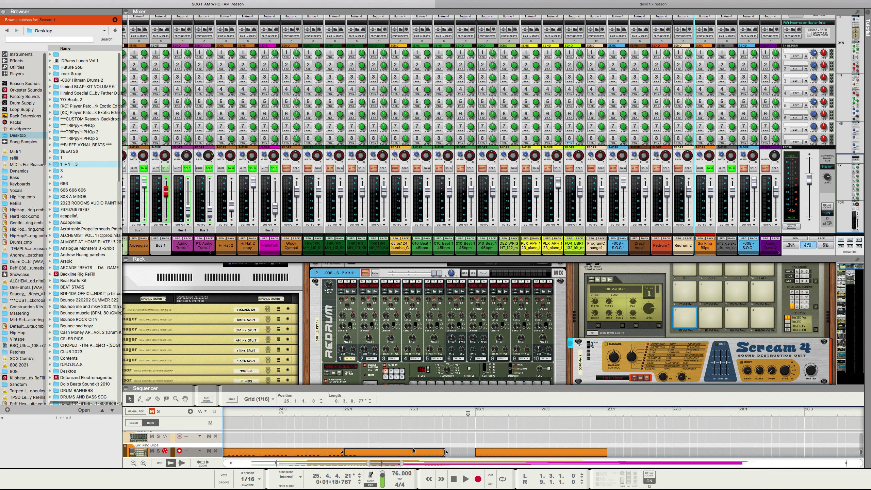
# Step: Try to split off and trim the beginning of the Six Ring Blips clip at bar 25
pyautogui.moveTo(342, 452)
pyautogui.mouseDown()
pyautogui.moveTo(366, 454)
pyautogui.moveTo(343, 451)
pyautogui.mouseUp()
pyautogui.press('r')
pyautogui.click(359, 451)
pyautogui.press('e')
pyautogui.press('q')
pyautogui.click(360, 453)
pyautogui.moveTo(357, 452); pyautogui.dragTo(344, 452)
# Step: Copy the short Six Ring Blips clip at bar 25 and return the song position to the beginning
pyautogui.click(343, 413)
pyautogui.rightClick(362, 449)
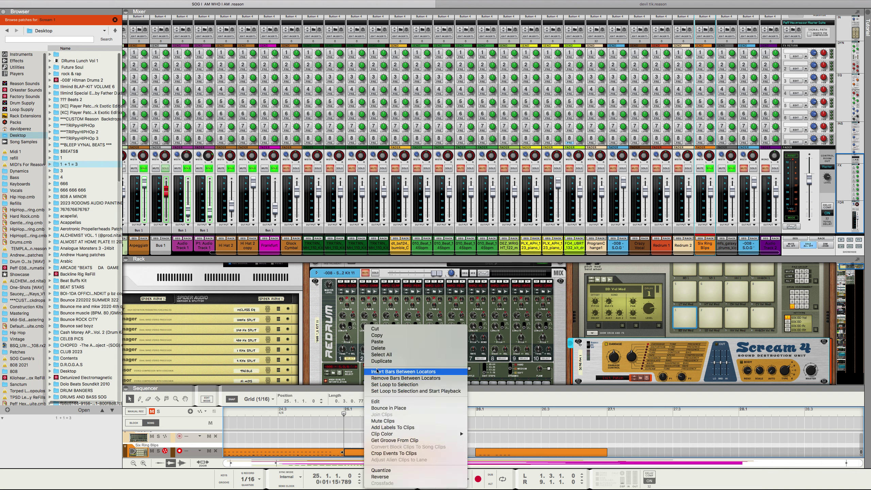
pyautogui.click(376, 335)
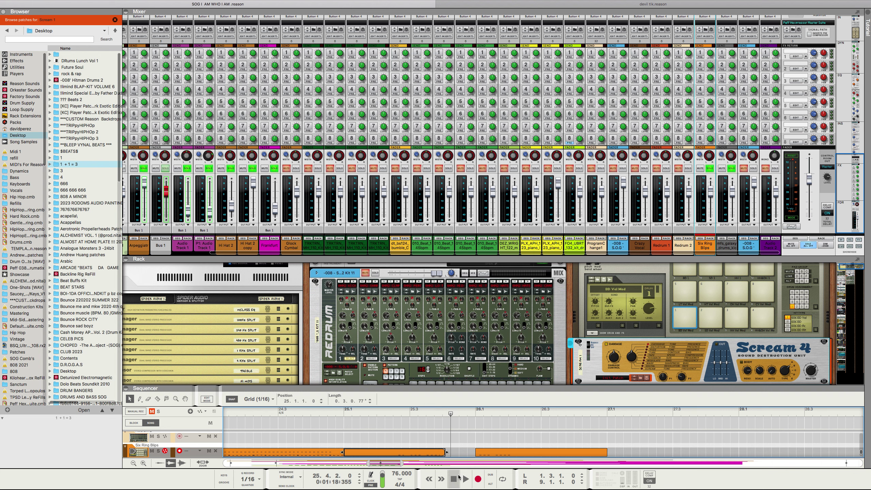
pyautogui.click(454, 479)
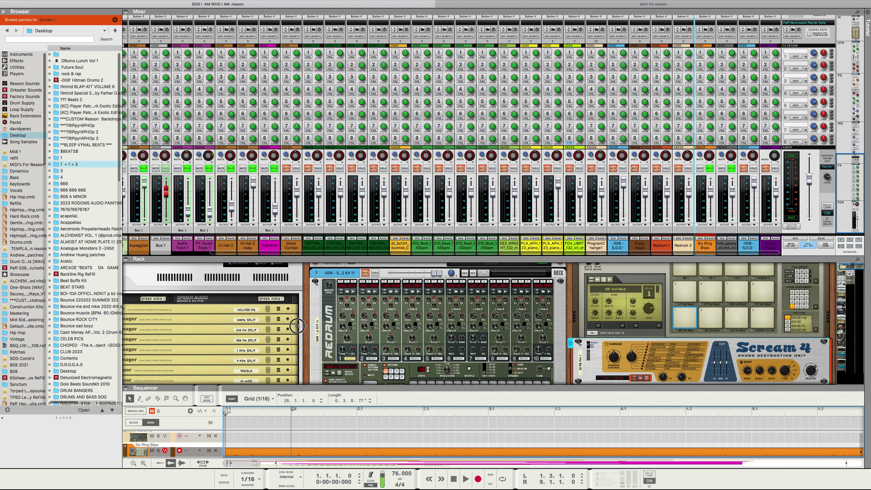
# Step: Enlarge the sequencer area and duplicate the Six Ring Blips track above the original
pyautogui.moveTo(295, 343); pyautogui.dragTo(294, 354)
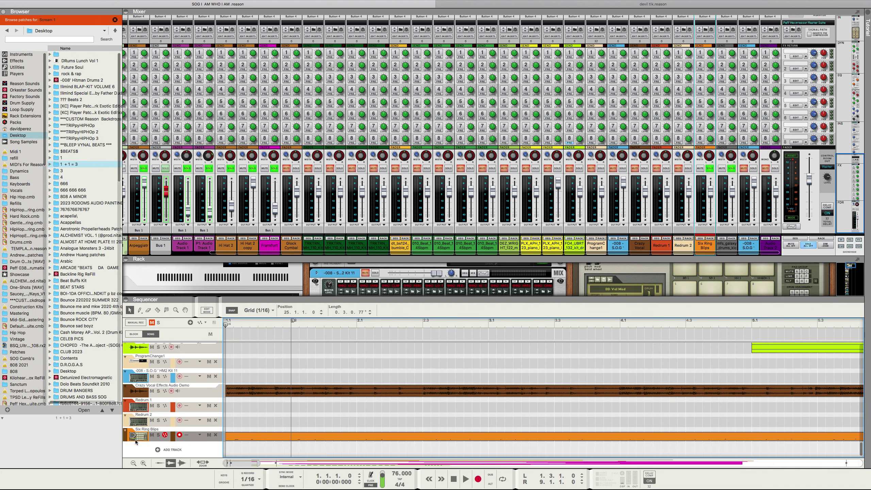
pyautogui.moveTo(125, 436); pyautogui.dragTo(142, 423)
pyautogui.click(241, 423)
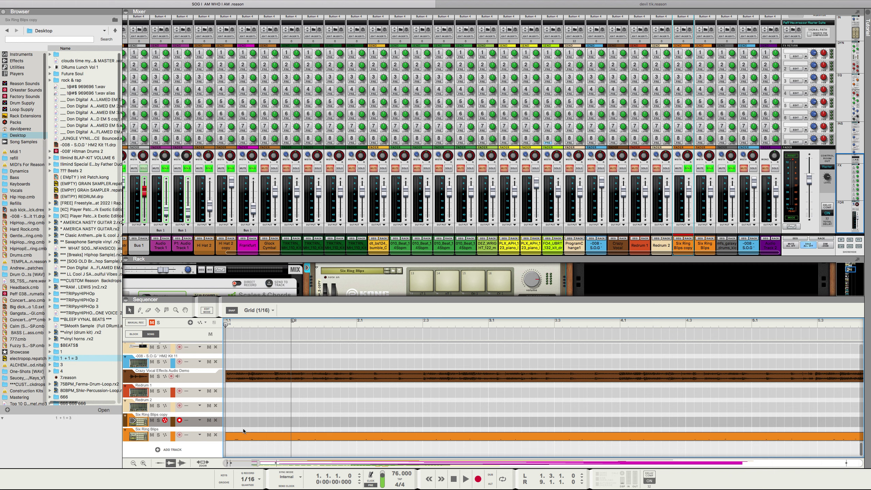
# Step: Quantize the 24-bar clip on the original Six Ring Blips track and bounce it in place to audio
pyautogui.rightClick(246, 436)
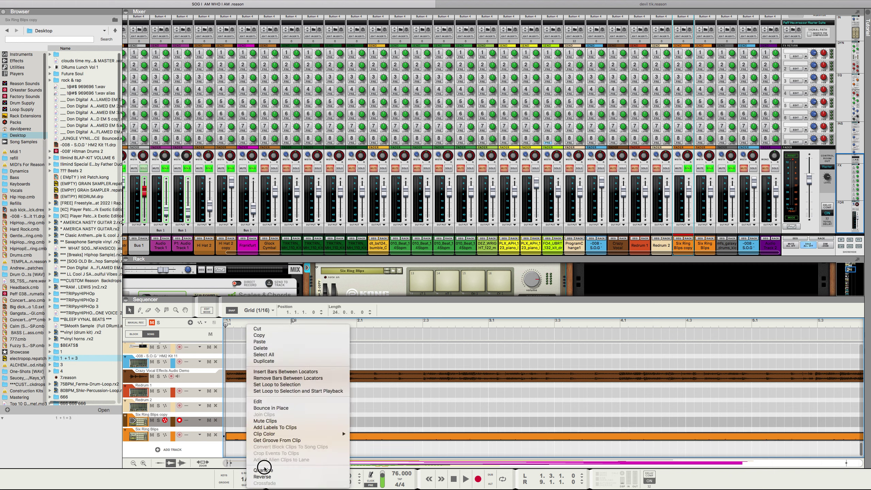
pyautogui.click(264, 469)
pyautogui.rightClick(263, 437)
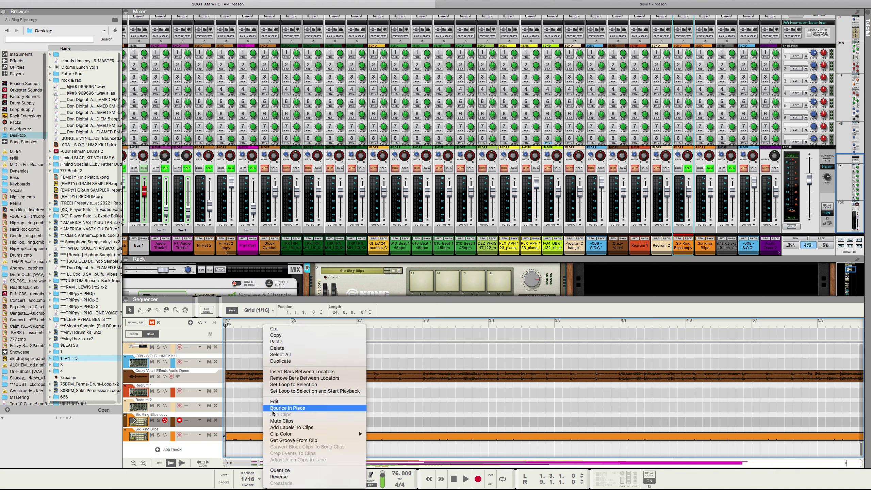
pyautogui.click(273, 411)
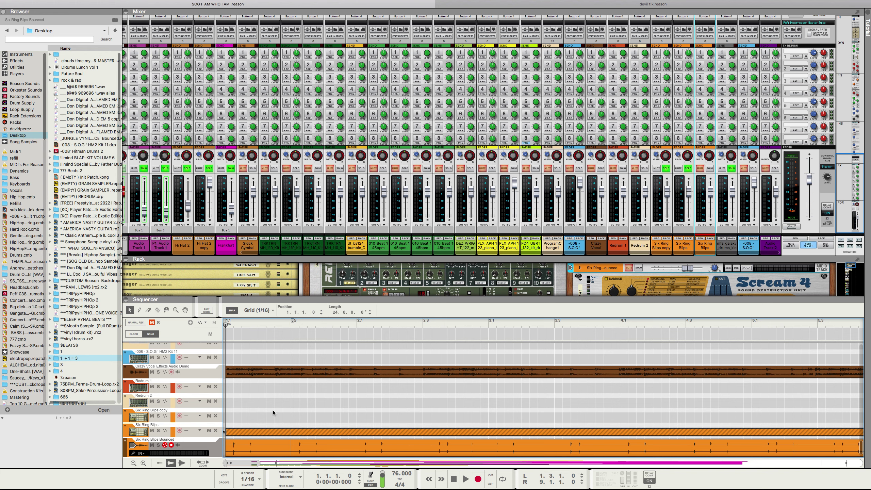
# Step: Play the song from the beginning to check the bounced Six Ring Blips part, stop playback and return to the start
pyautogui.press('space')
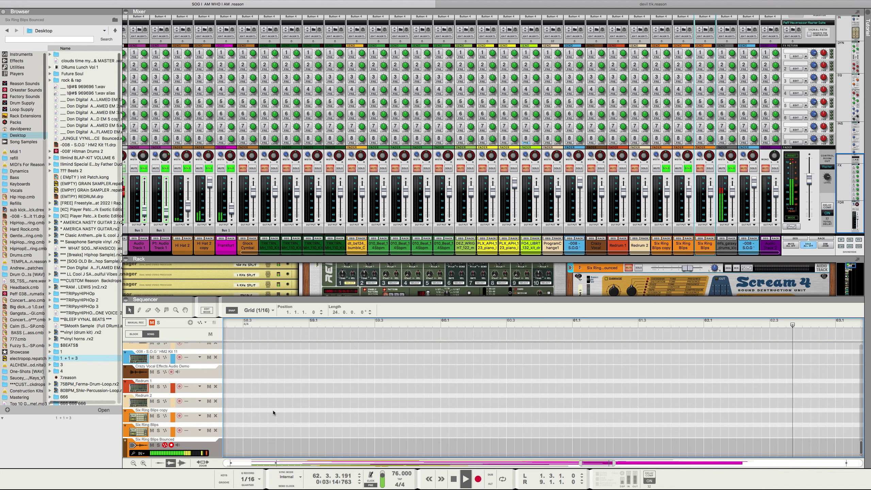
pyautogui.click(453, 478)
pyautogui.click(453, 479)
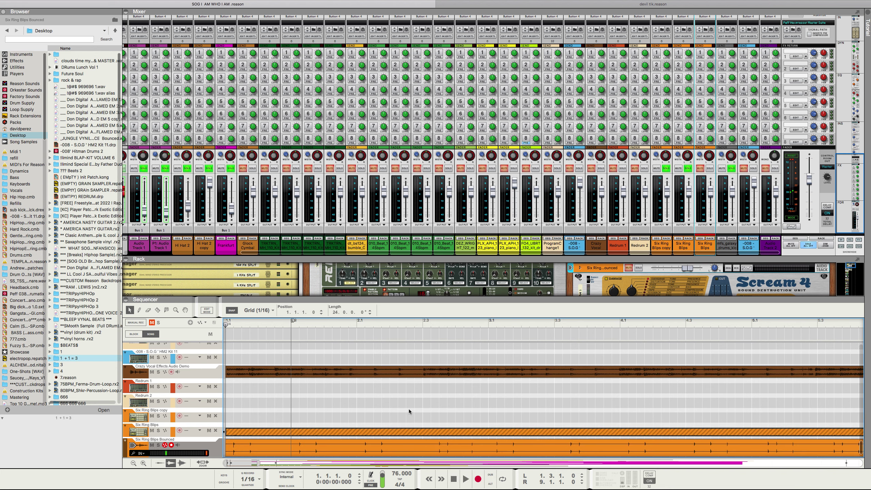
# Step: Switch to Splice and bring up the library's sound samples
pyautogui.moveTo(425, 485)
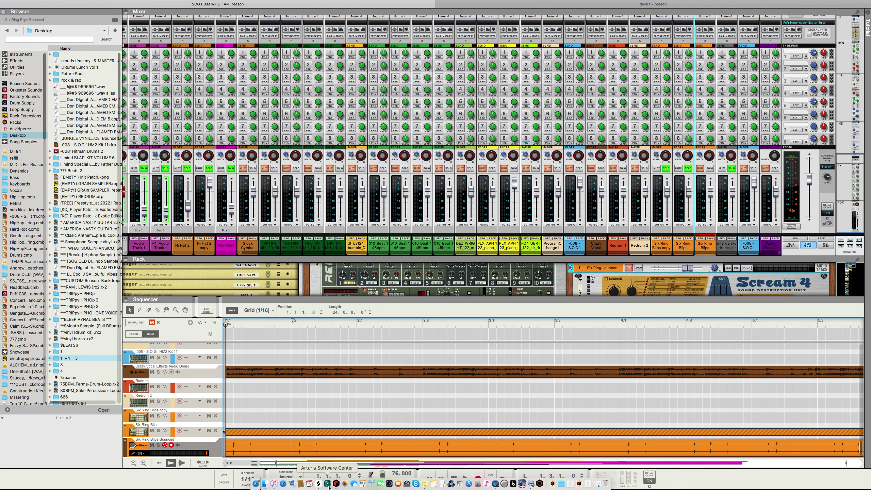
pyautogui.click(317, 484)
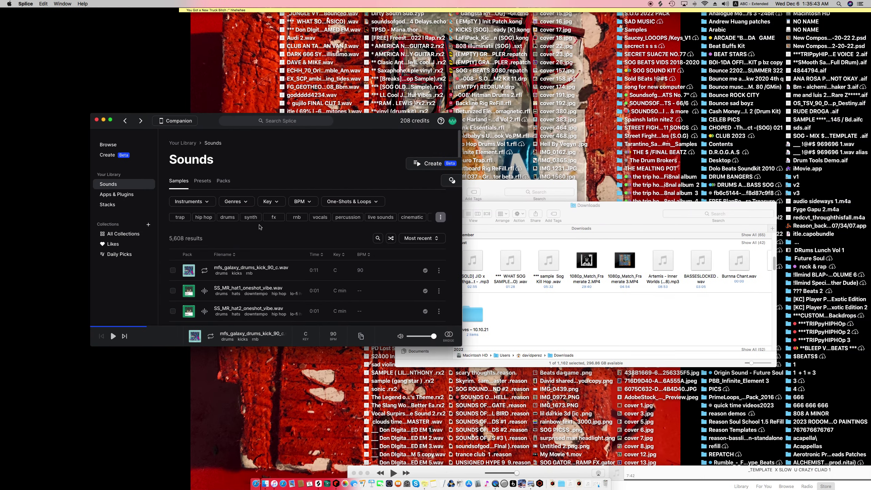
# Step: Filter the library samples to drums and preview the mfs_galaxy_drums_kick_90_c.wav and DECAP_DTKX_kick_something samples
pyautogui.click(227, 219)
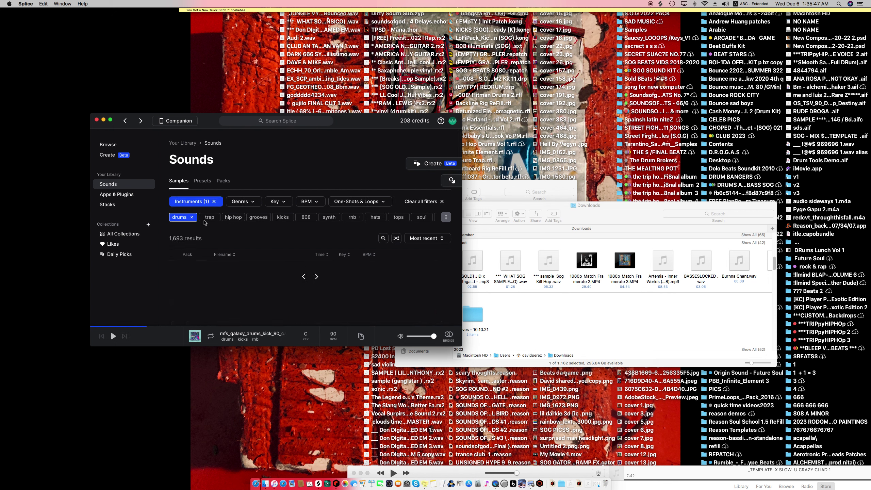
pyautogui.scroll(-5, 221, 237)
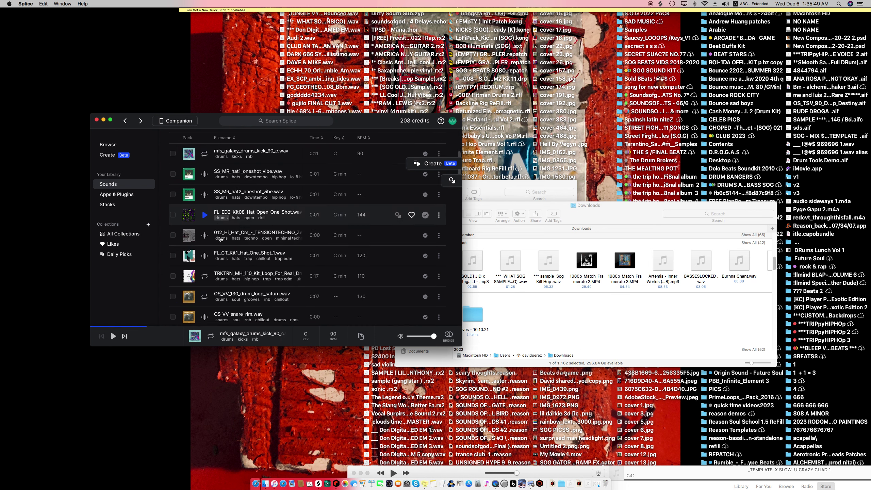
pyautogui.scroll(6, 223, 235)
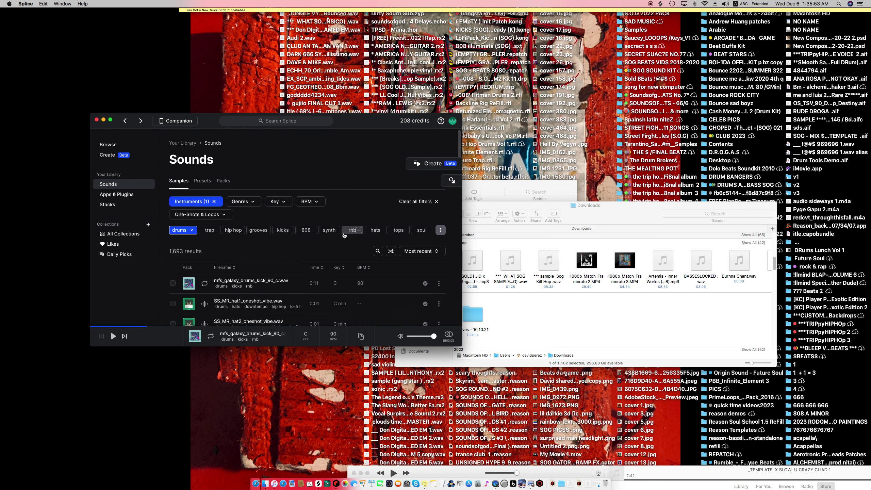
pyautogui.click(205, 284)
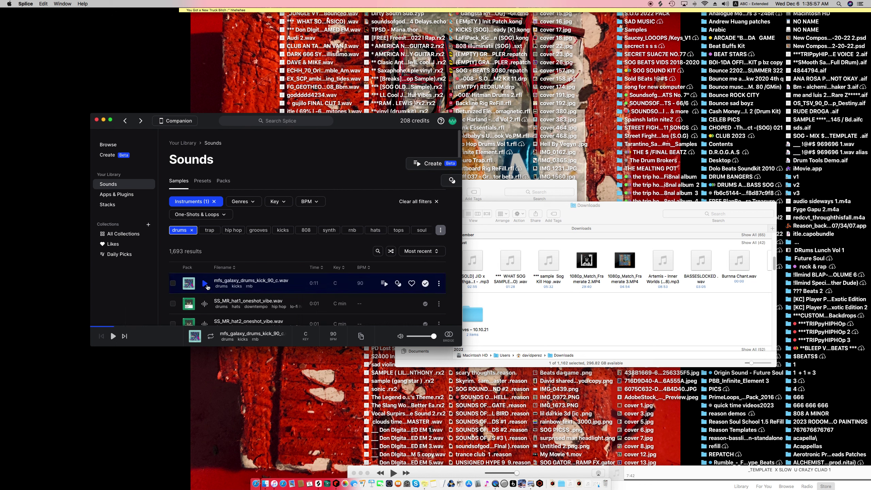
pyautogui.scroll(-10, 207, 287)
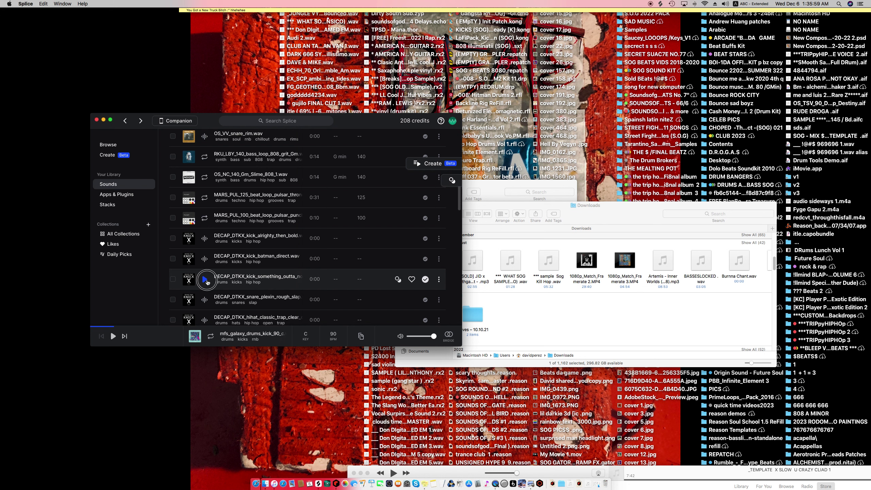
pyautogui.click(205, 279)
pyautogui.scroll(-5, 207, 280)
pyautogui.scroll(-5, 207, 278)
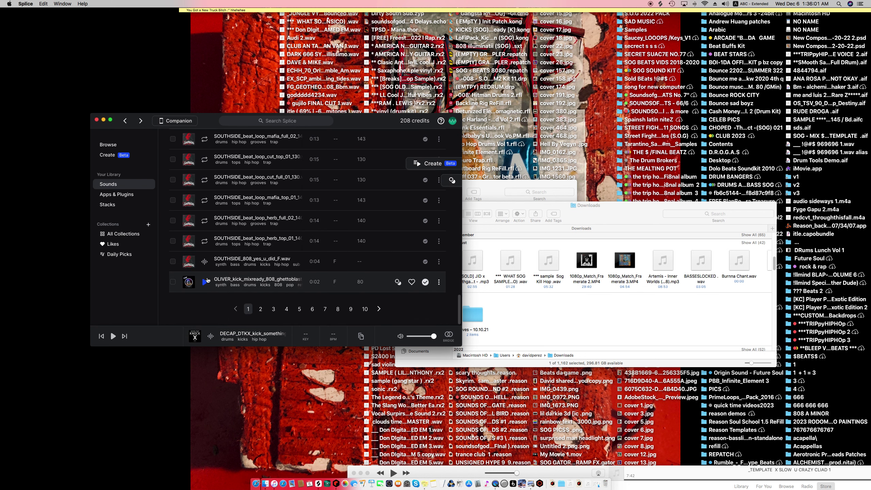
pyautogui.scroll(15, 205, 263)
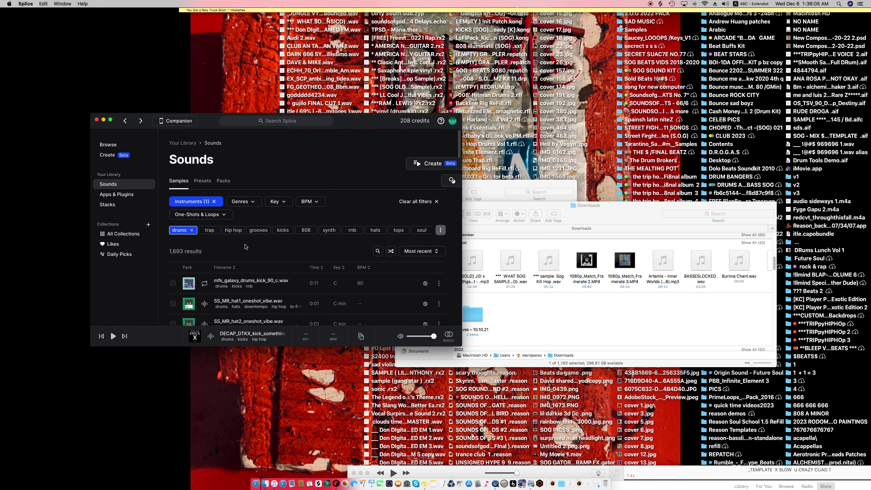
# Step: Add the hip hop, trap and latin trap genres to the drum sample filters
pyautogui.click(260, 202)
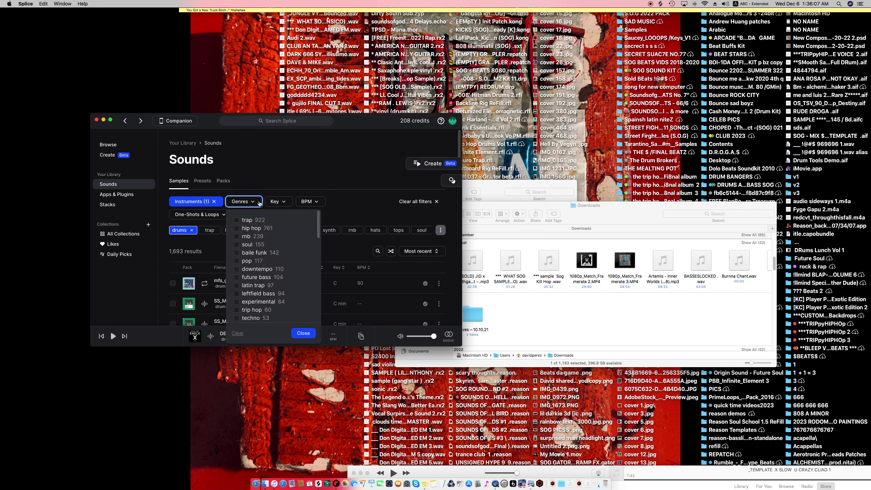
pyautogui.click(245, 229)
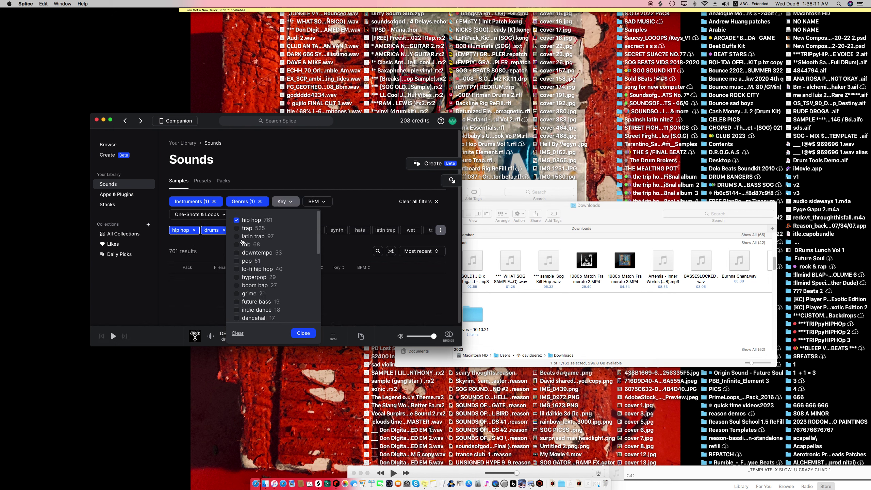
pyautogui.click(236, 229)
pyautogui.click(237, 236)
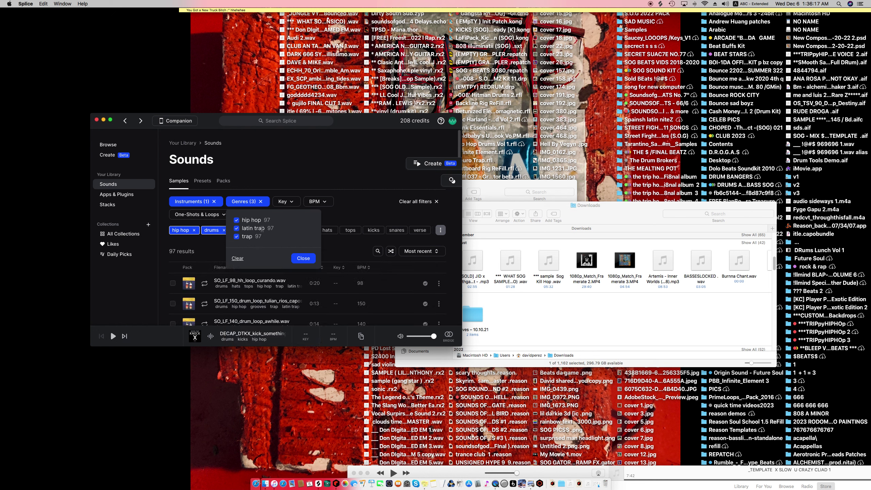
# Step: Set the key filter for the samples to C minor
pyautogui.click(281, 203)
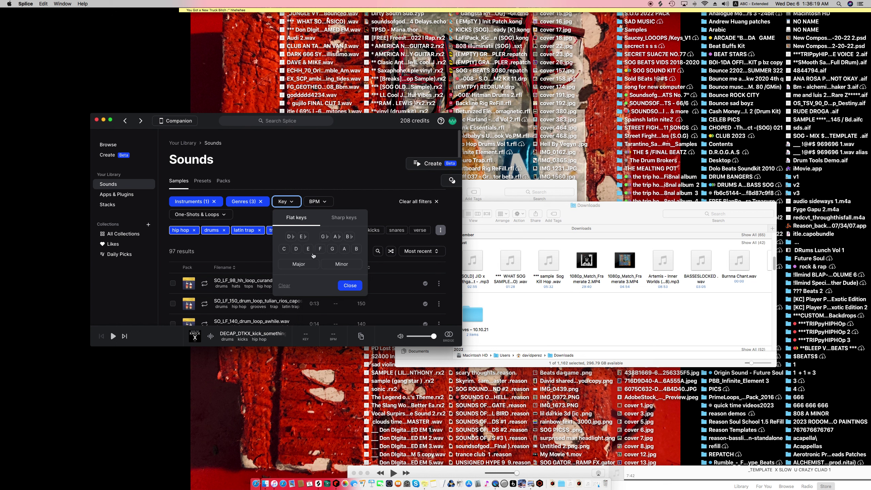
pyautogui.click(284, 249)
pyautogui.click(335, 264)
pyautogui.click(291, 176)
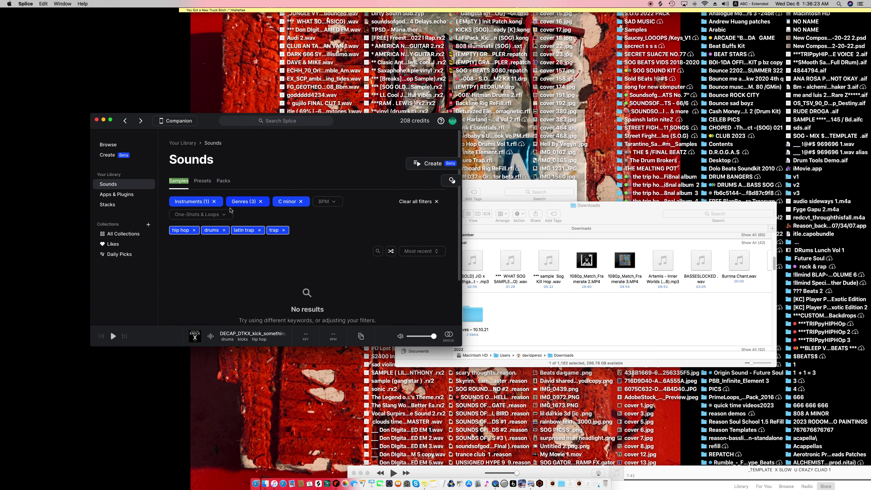
# Step: Remove the trap and latin trap genre filters, keeping hip hop and drums
pyautogui.click(183, 147)
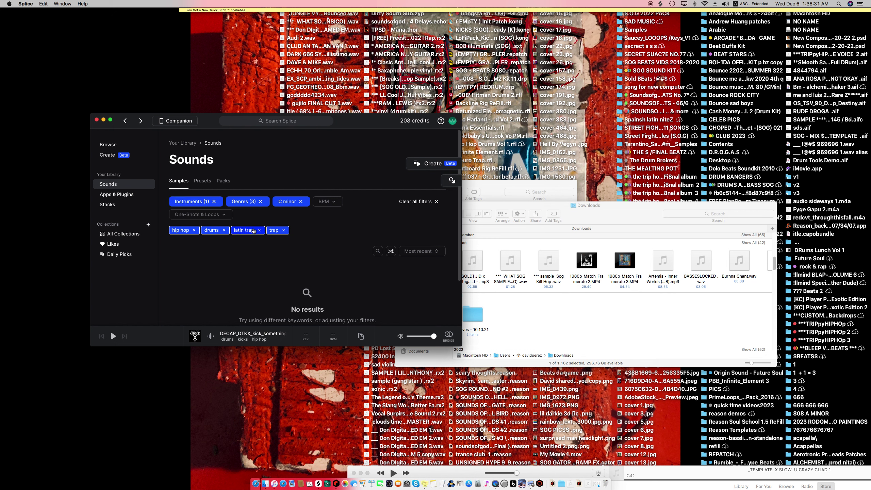
pyautogui.click(284, 230)
pyautogui.click(259, 231)
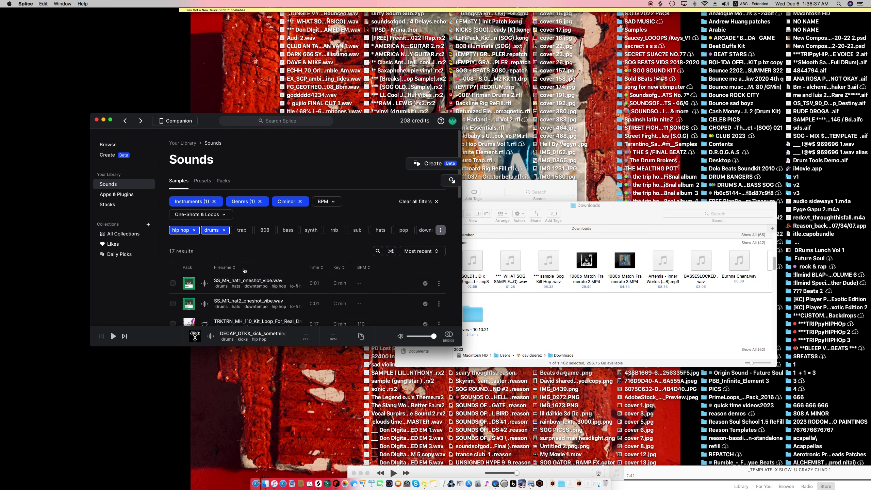
# Step: Extend the filtered search to all of Splice and preview the TRKTRN_MC_140_kit_loop_nosorrow drum loop
pyautogui.scroll(-2, 245, 270)
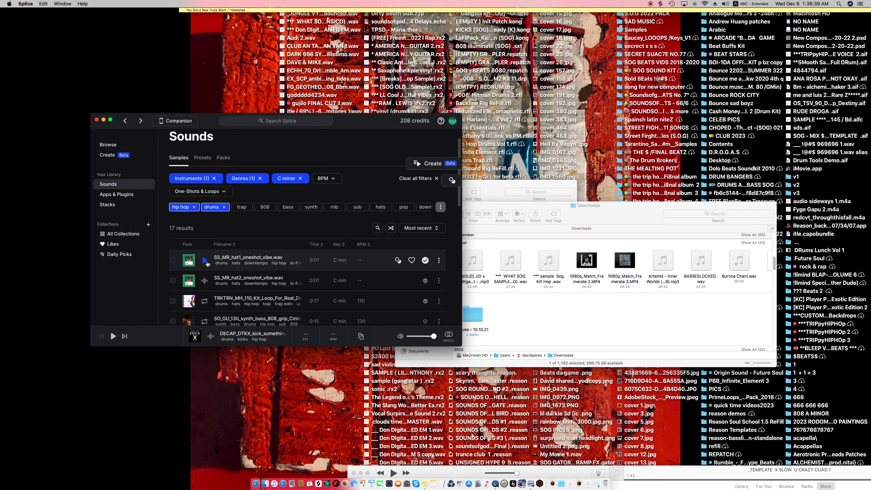
pyautogui.scroll(-10, 207, 263)
pyautogui.scroll(1, 209, 254)
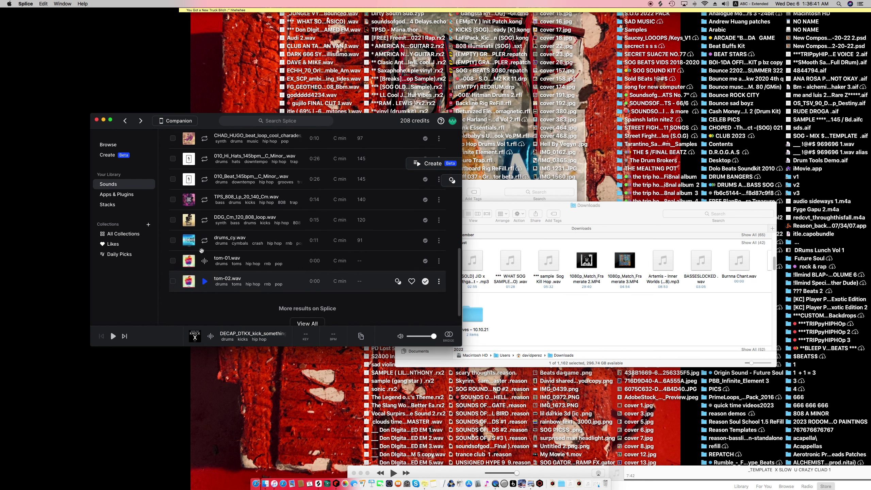
pyautogui.scroll(-2, 274, 281)
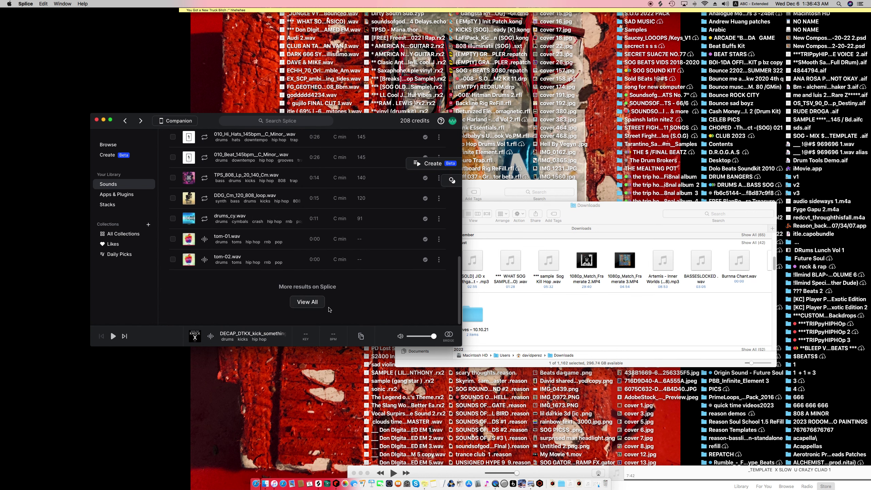
pyautogui.click(319, 302)
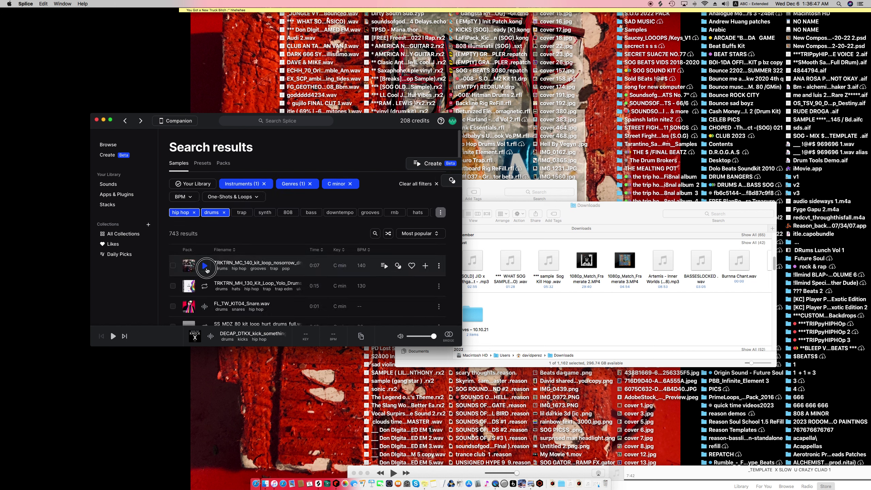
pyautogui.click(205, 267)
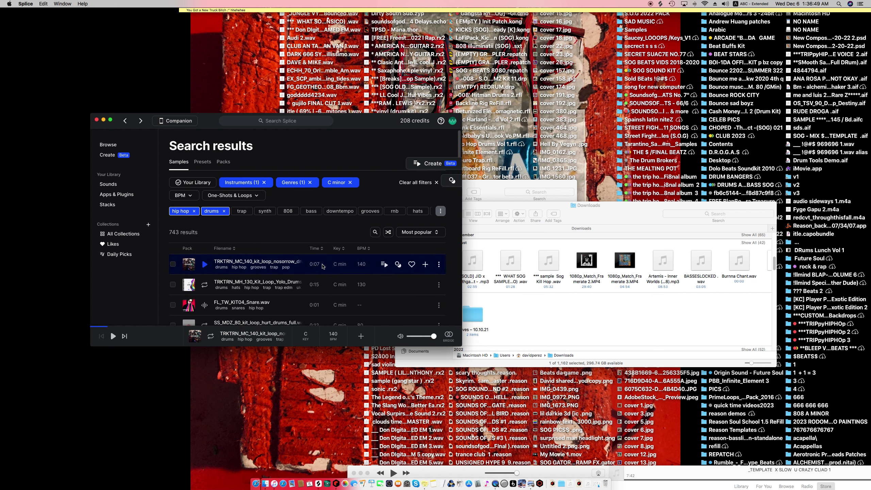
pyautogui.scroll(-5, 241, 264)
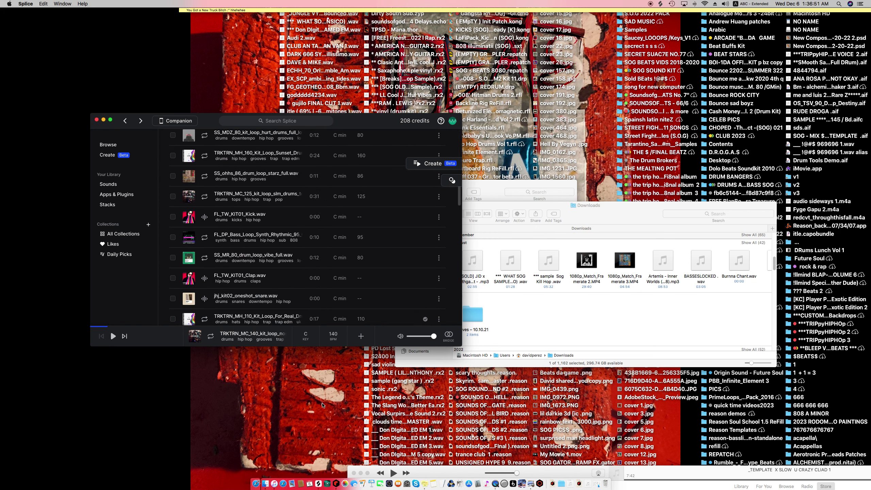
# Step: Switch to Reason and take its song window out of full screen
pyautogui.click(336, 480)
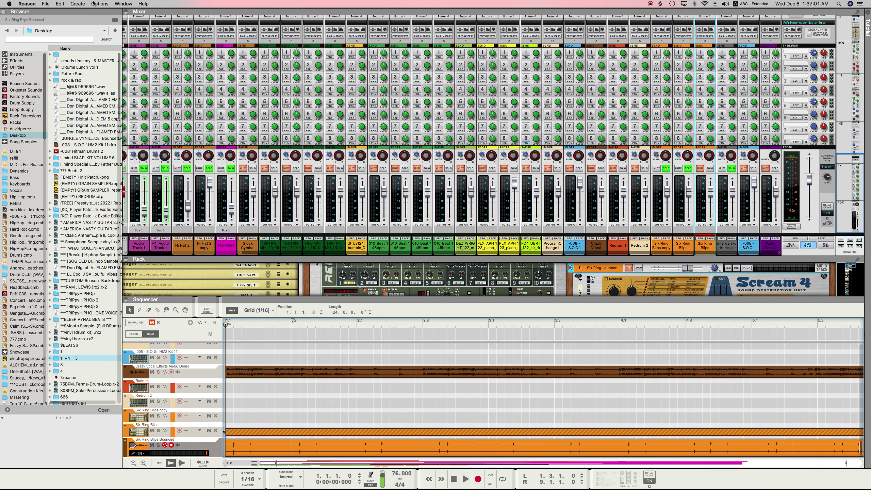
pyautogui.click(123, 3)
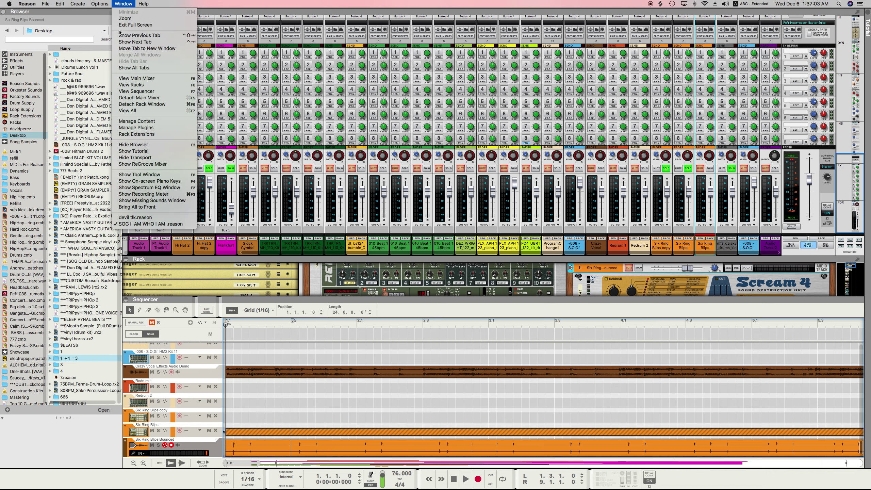
pyautogui.click(120, 27)
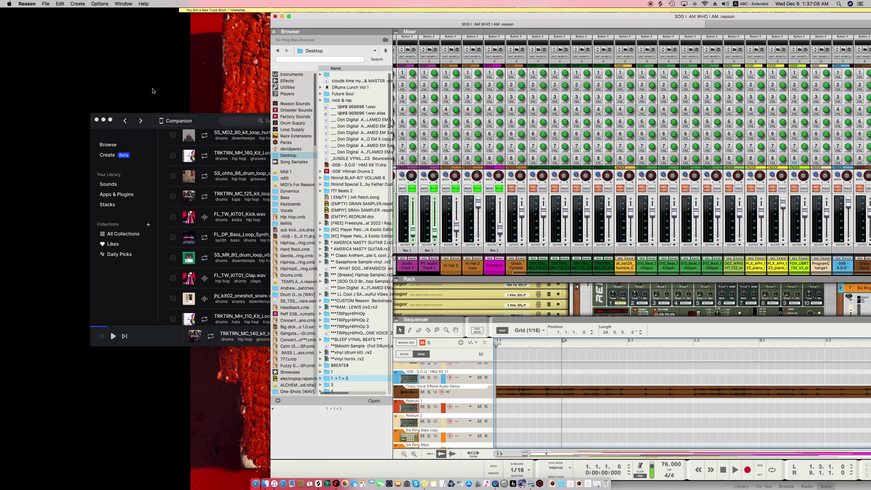
# Step: Position the Splice window beside Reason and add the TRKTRN_MC_140_kit_loop_nosorrow_drums_full_Cmin.wav loop to the library
pyautogui.click(144, 120)
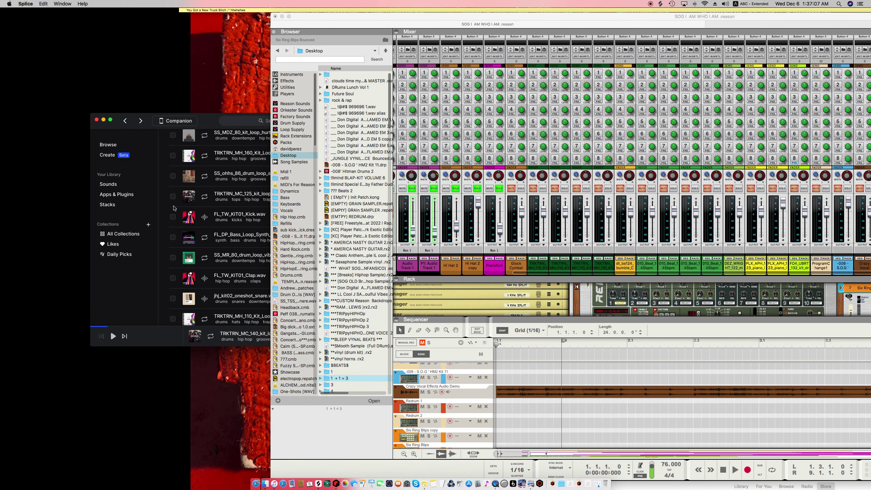
pyautogui.click(125, 121)
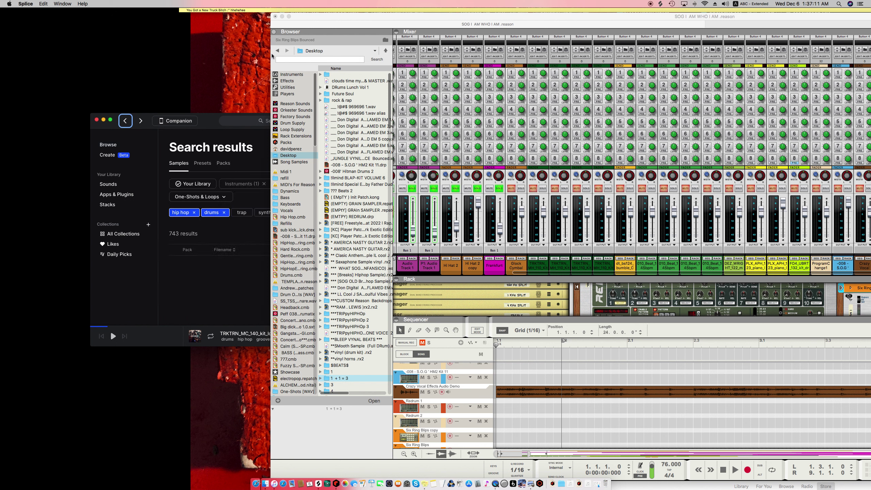
pyautogui.moveTo(211, 126); pyautogui.dragTo(117, 65)
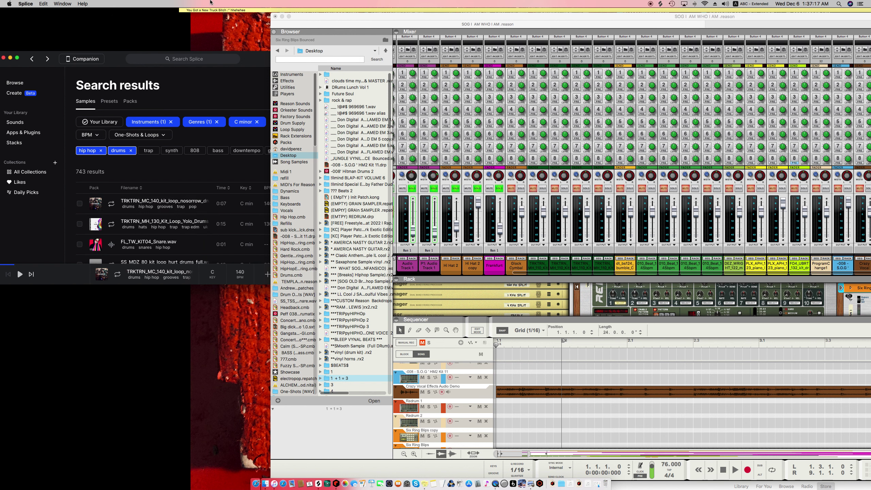
pyautogui.moveTo(250, 55); pyautogui.dragTo(183, 51)
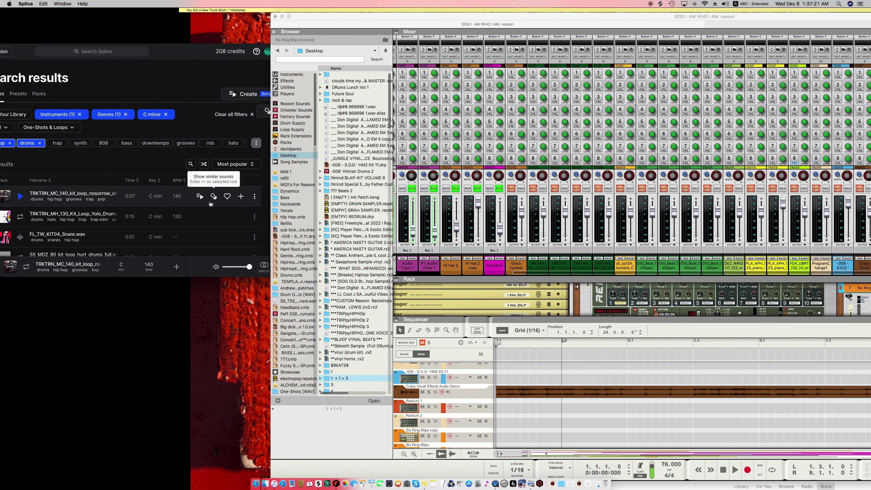
pyautogui.click(241, 196)
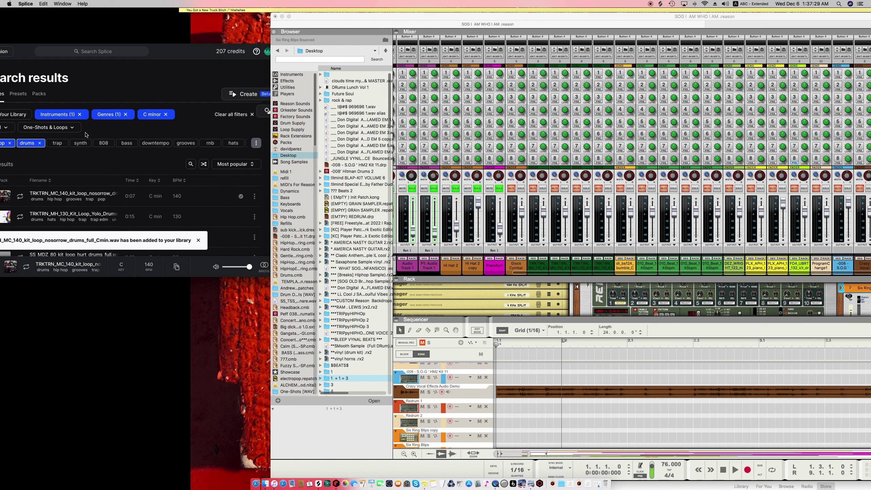
# Step: Reposition the Splice window, limit the results to a 70–80 BPM range and preview the first SS_MDZ_80_kit_loop_hurt_drums_full loop
pyautogui.moveTo(185, 57); pyautogui.dragTo(281, 73)
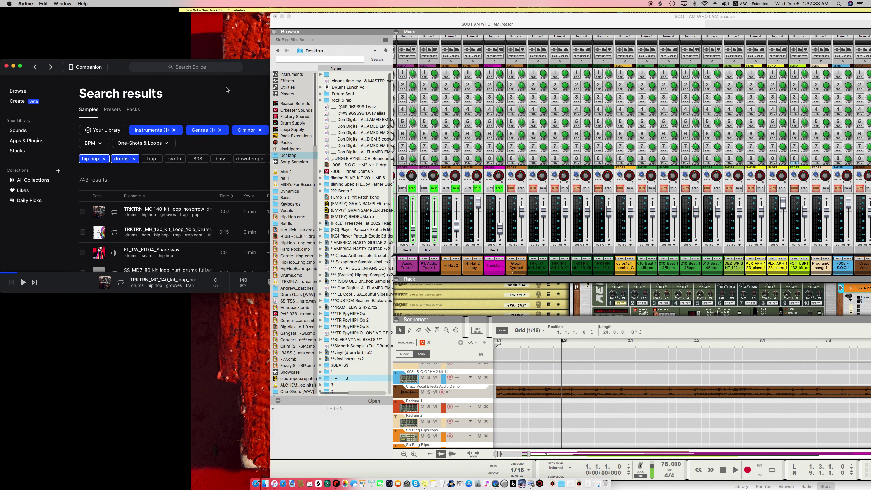
pyautogui.moveTo(248, 71); pyautogui.dragTo(151, 71)
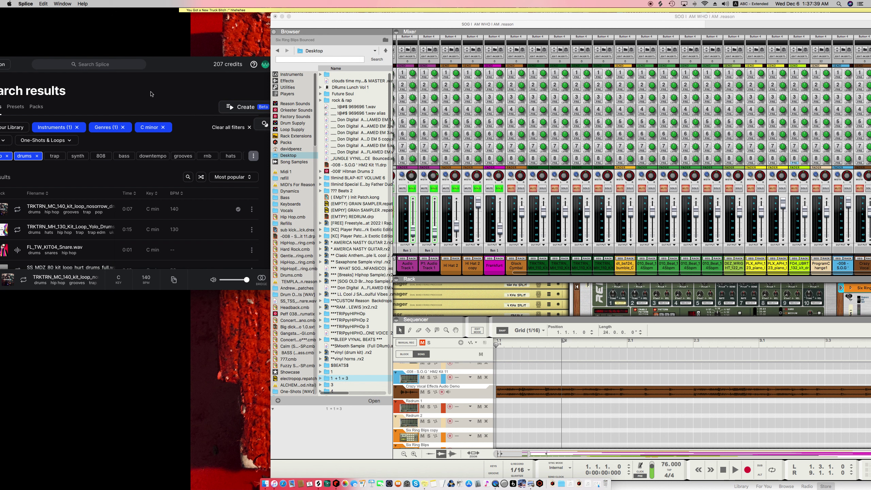
pyautogui.moveTo(171, 63); pyautogui.dragTo(211, 95)
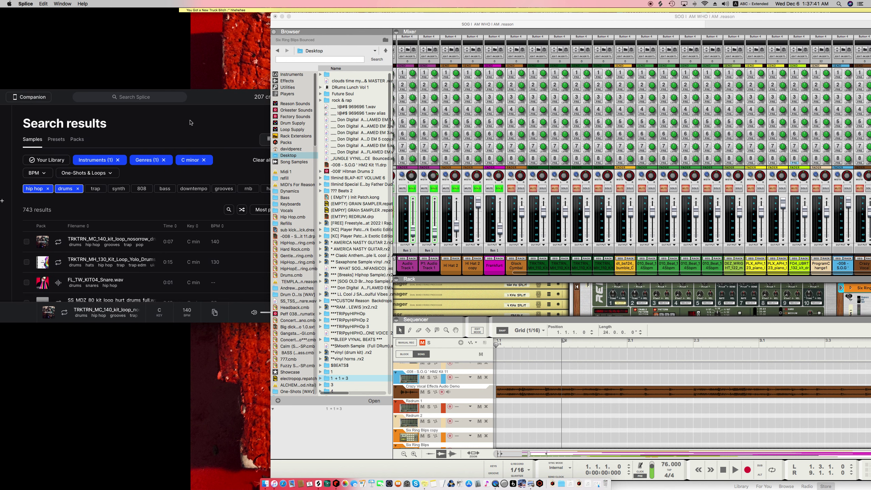
pyautogui.click(37, 175)
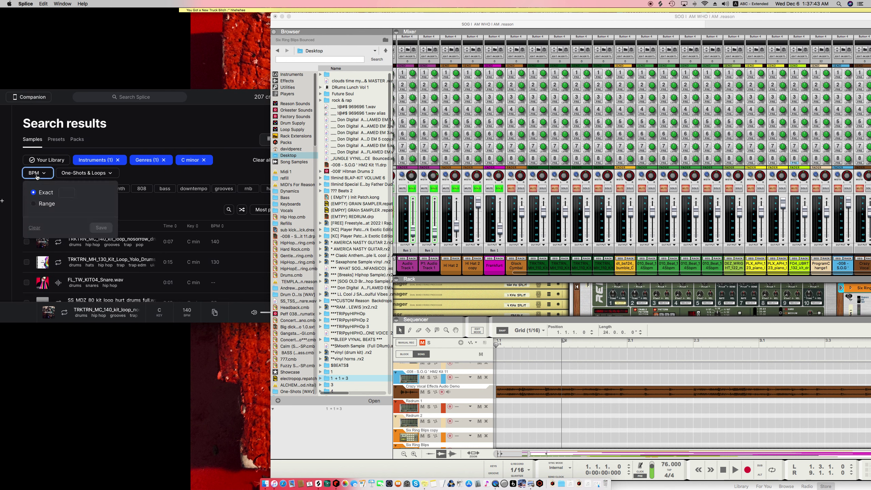
pyautogui.click(66, 192)
pyautogui.write('80')
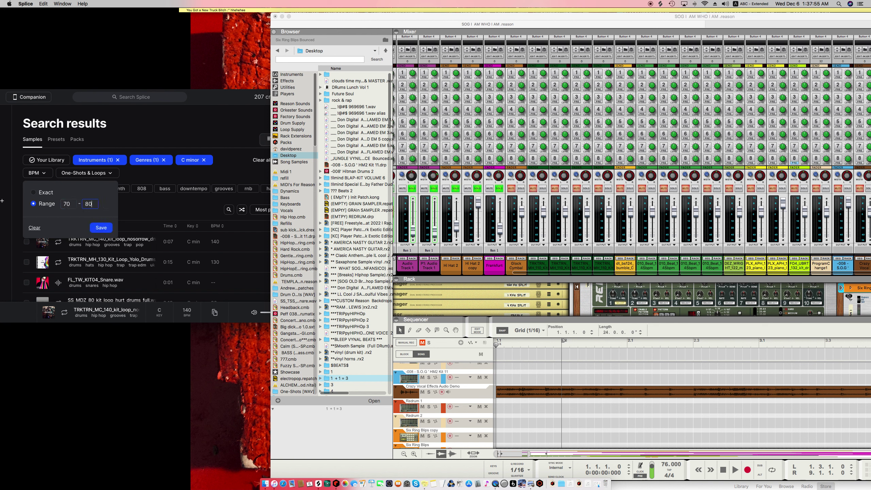
pyautogui.press('Return')
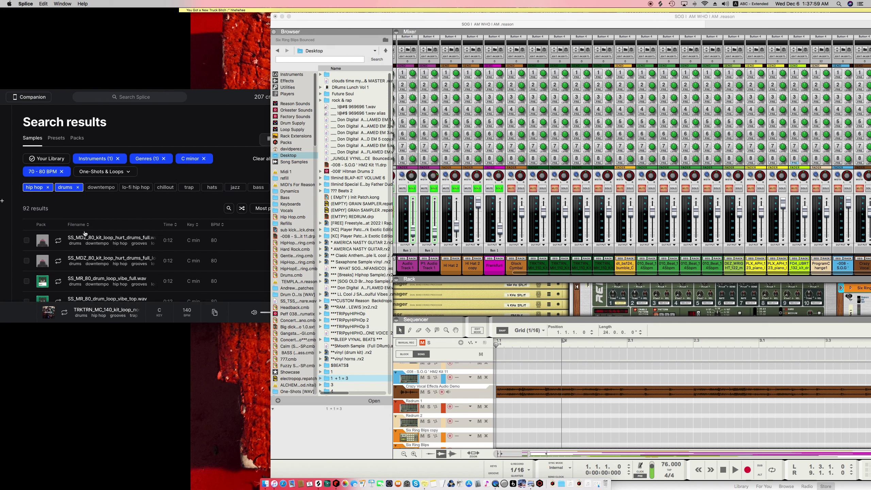
pyautogui.click(57, 242)
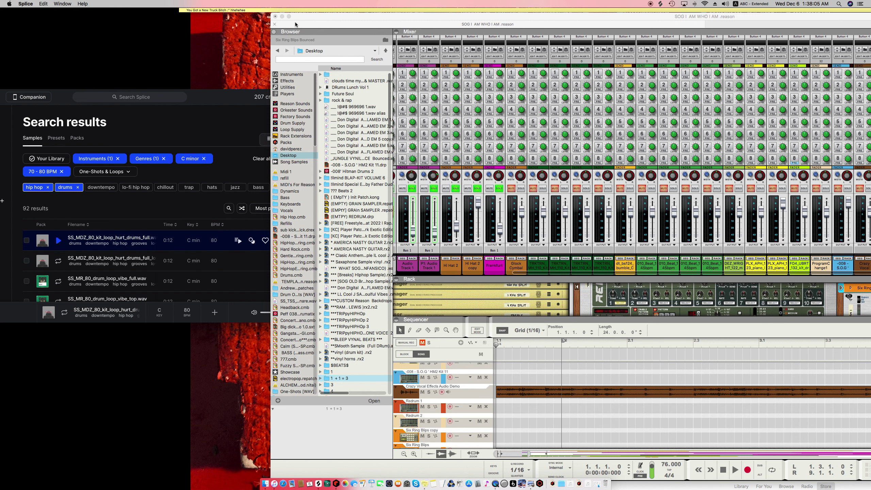
# Step: Move the Reason window clear of Splice and add the SS_MDZ_80_kit_loop_hurt_drums_full and its full_lofi_intro loop to the library
pyautogui.moveTo(302, 16); pyautogui.dragTo(353, 16)
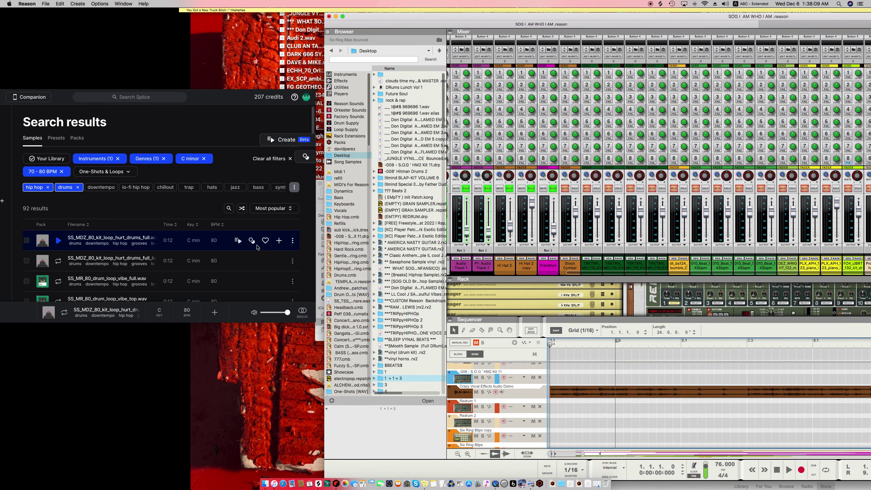
pyautogui.click(278, 246)
pyautogui.click(280, 242)
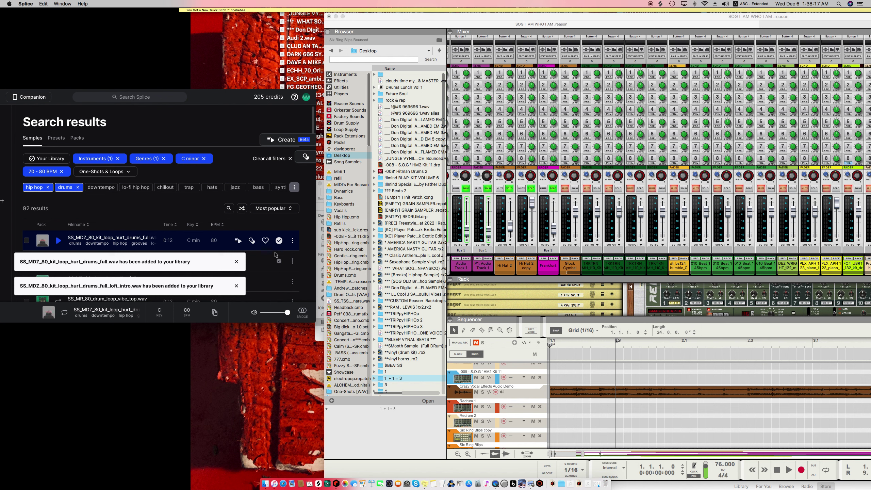
# Step: Add more C minor drum sounds to the library, including the SS_TSS2_77_Drum_Loop_Kit03_Rush loop and OS_SSS_80_contemplative_drum_sfx_Cm.wav
pyautogui.scroll(-5, 276, 259)
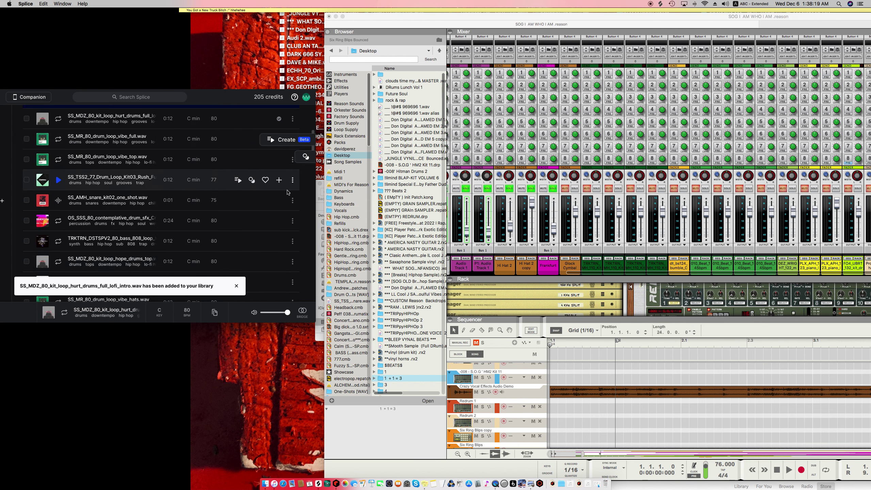
pyautogui.click(278, 179)
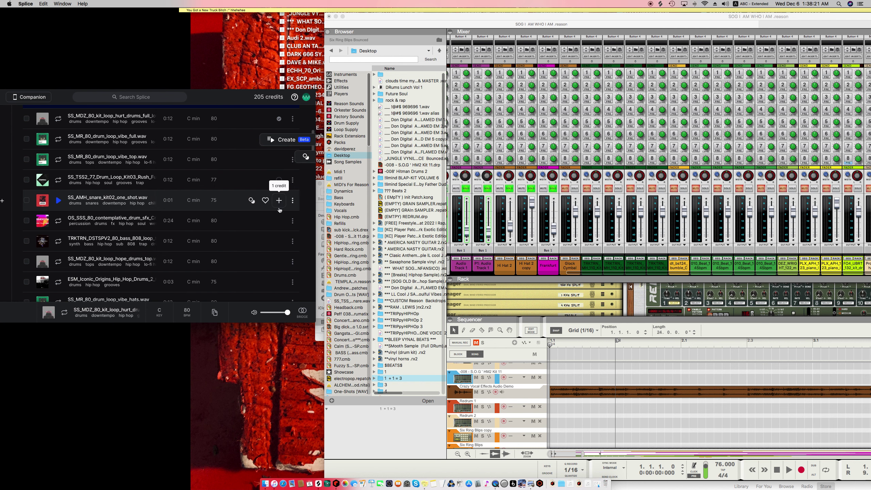
pyautogui.scroll(5, 273, 223)
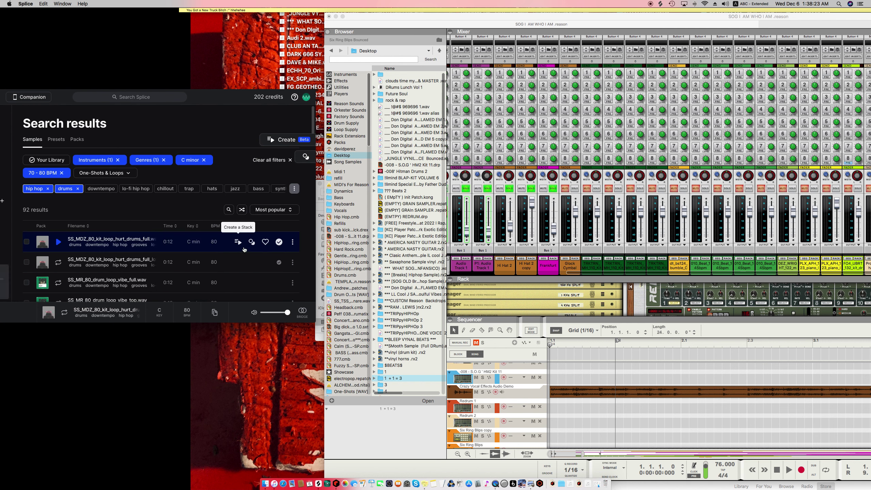
pyautogui.scroll(-1, 172, 237)
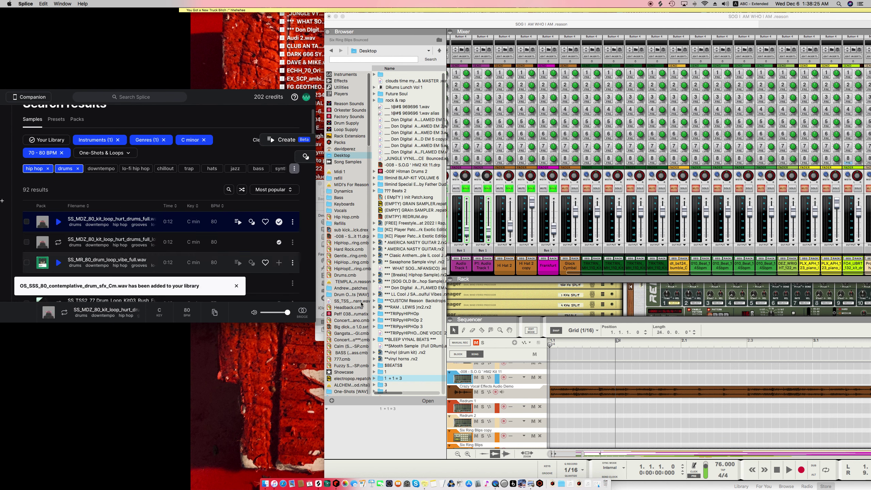
# Step: Set Reason's song tempo to 80 BPM and place the SS_MDZ_80_kit_loop_hurt_drums_full loop on a new track at the song start
pyautogui.click(714, 469)
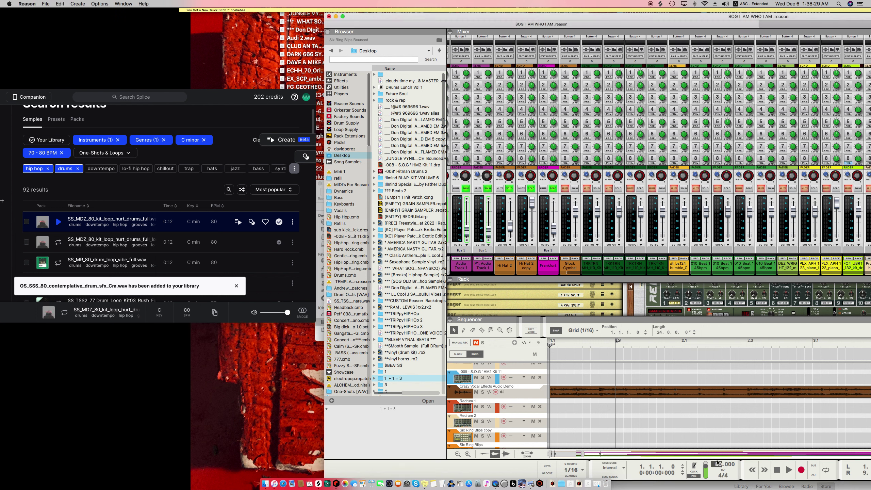
pyautogui.moveTo(117, 235); pyautogui.dragTo(497, 438)
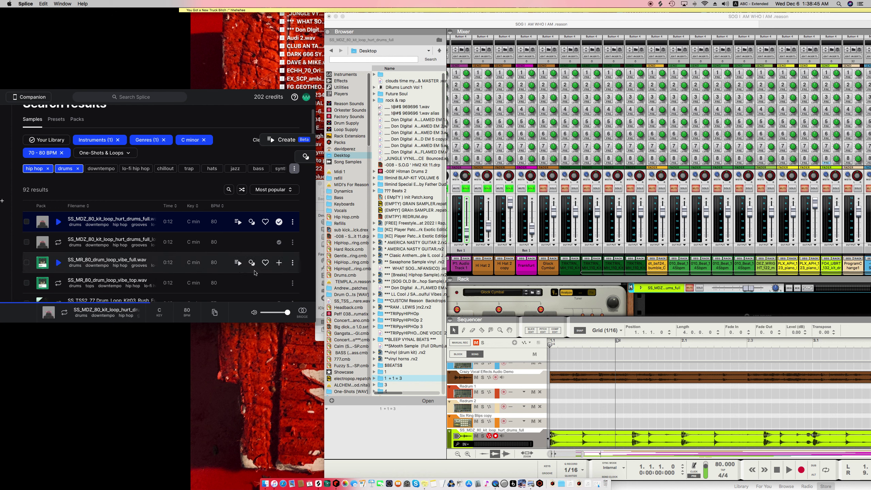
# Step: Add SS_MR_80_drum_loop_vibe_full.wav to the library, then place it and the hurt_drums lofi_intro loop on new tracks in Reason's sequencer
pyautogui.click(279, 262)
pyautogui.moveTo(110, 241); pyautogui.dragTo(413, 366)
pyautogui.moveTo(136, 258); pyautogui.dragTo(507, 408)
# Step: Play the song with the imported drum loops and expand the Reason window to full screen
pyautogui.click(665, 343)
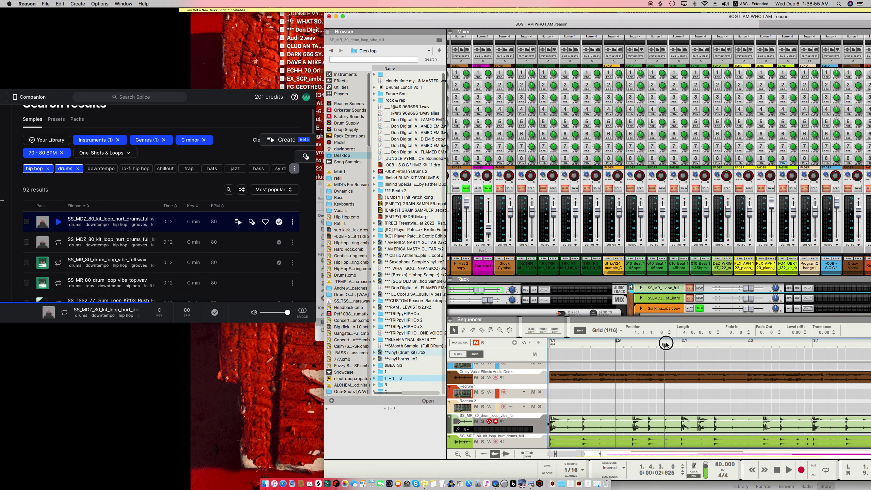
pyautogui.press('space')
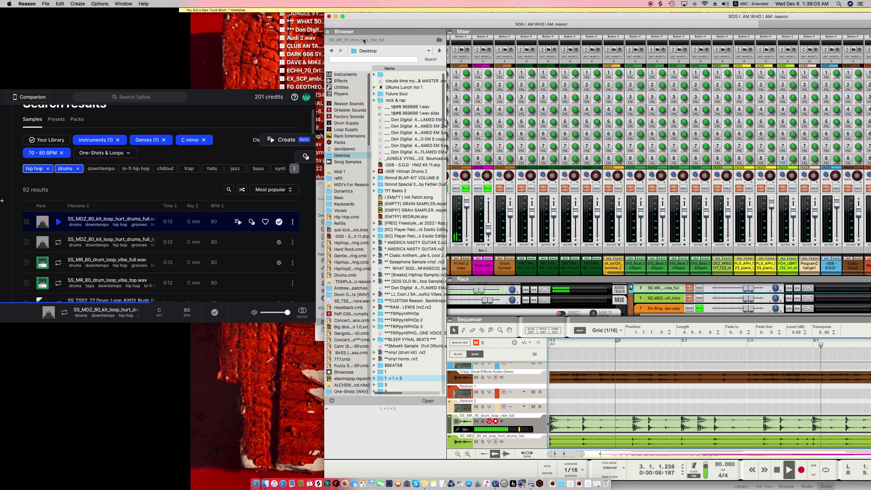
pyautogui.click(342, 16)
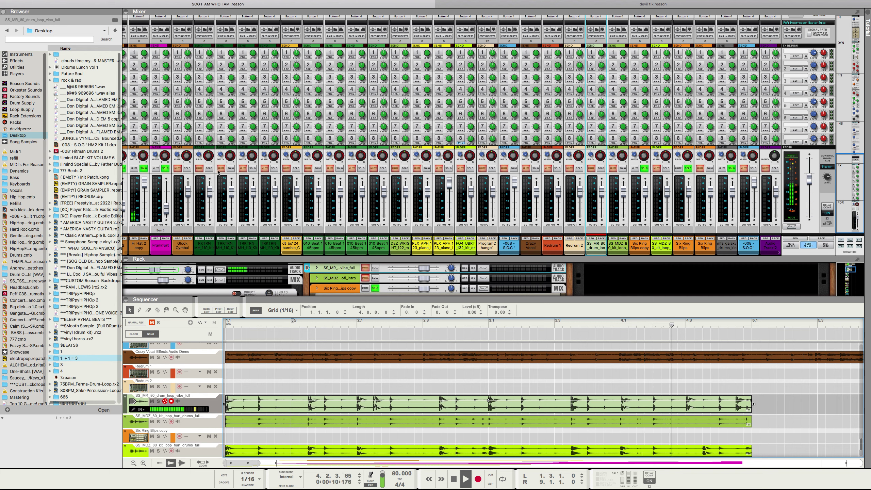
# Step: Listen to the drum loops against the rest of the song while checking the mixer channels and sequencer tracks, restarting playback once
pyautogui.click(320, 305)
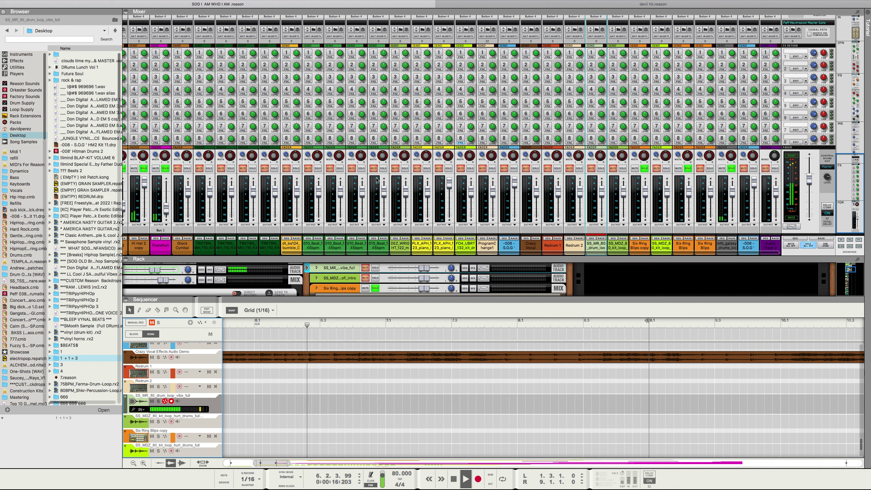
pyautogui.click(343, 181)
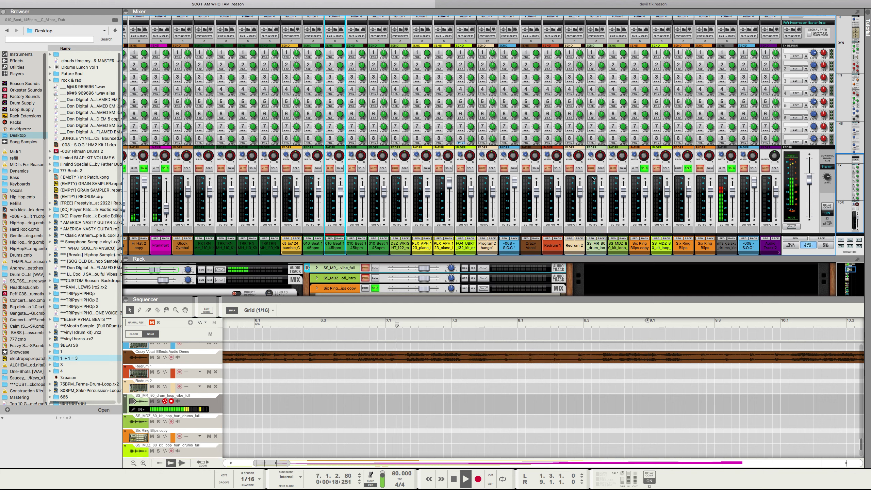
pyautogui.click(633, 177)
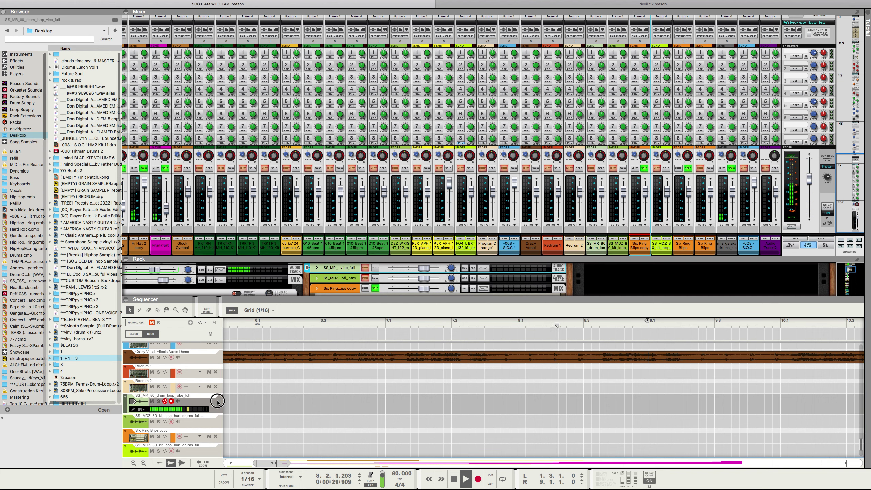
pyautogui.click(218, 402)
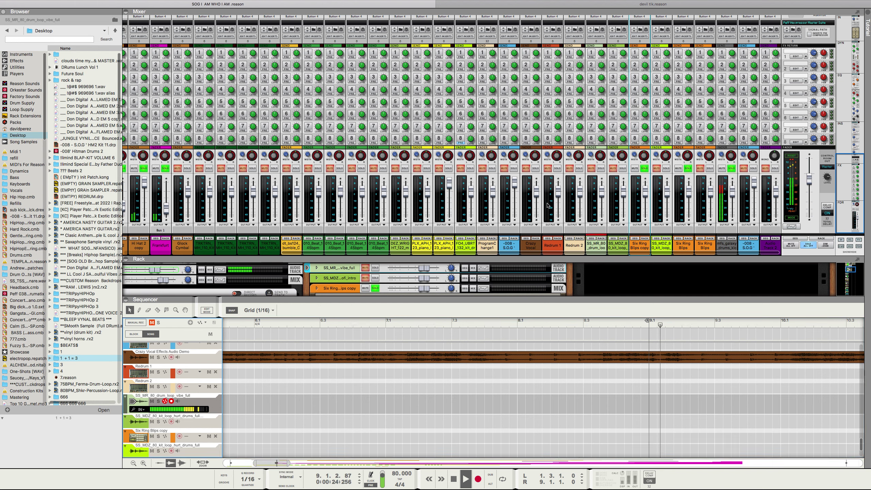
pyautogui.scroll(10, 306, 364)
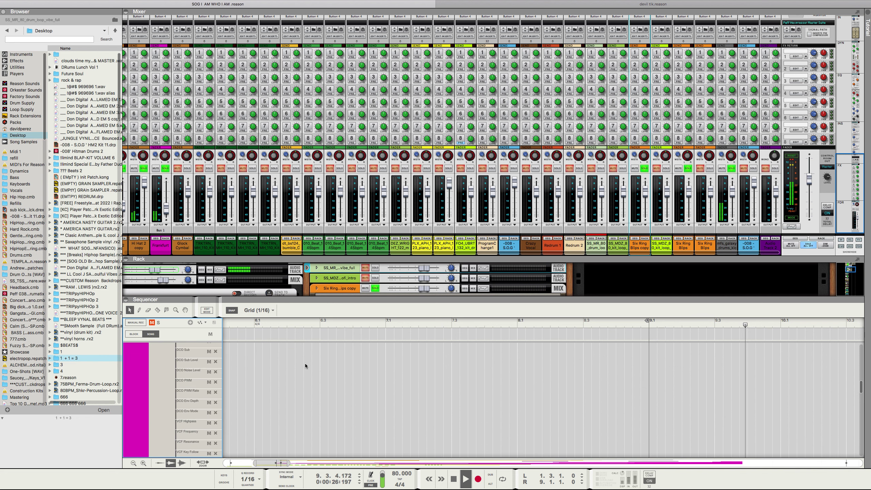
pyautogui.scroll(-5, 305, 364)
pyautogui.moveTo(397, 483)
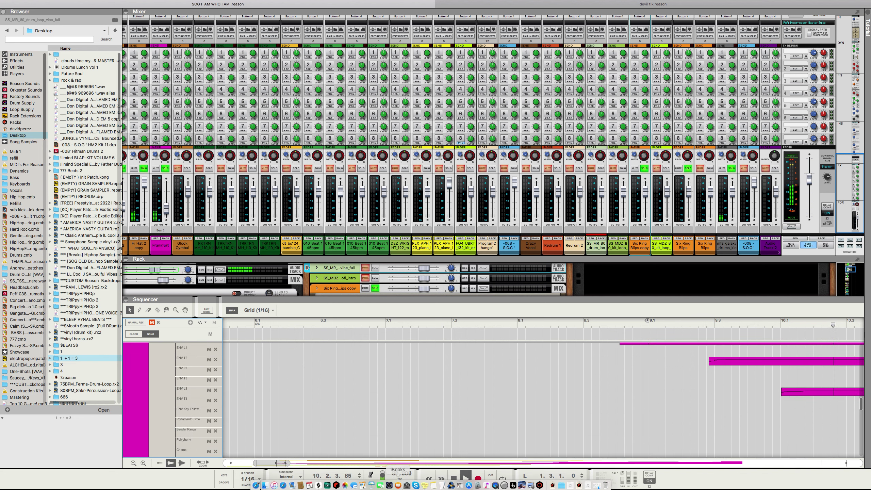
pyautogui.press('space')
pyautogui.press('space')
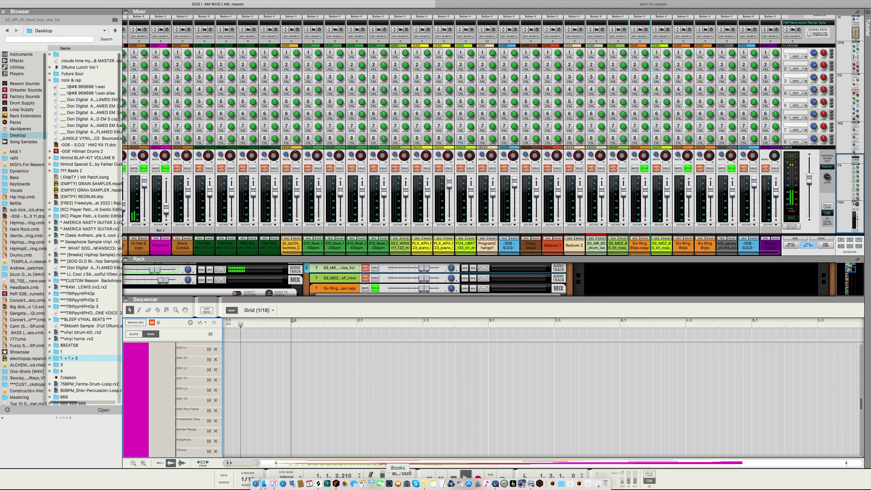
pyautogui.scroll(10, 241, 390)
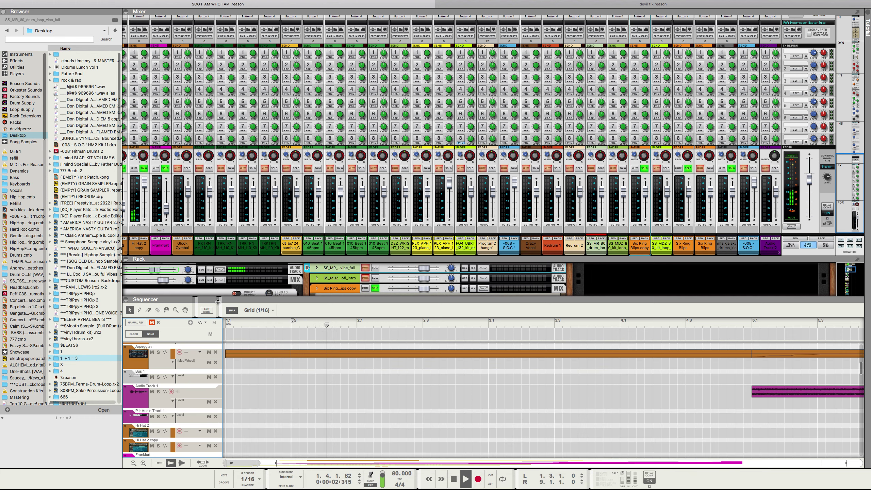
# Step: Enlarge the sequencer area and collapse the Frankfurt track's automation lanes so the drum loop tracks are within reach
pyautogui.press('F7')
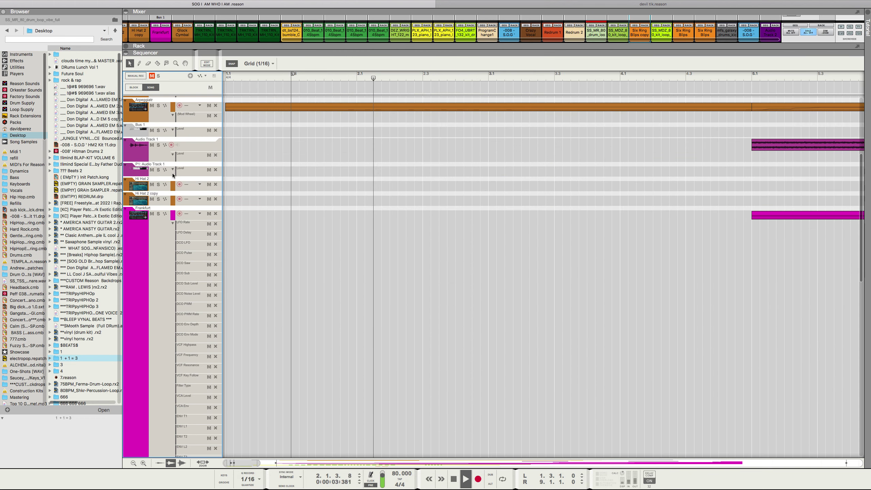
pyautogui.click(172, 224)
pyautogui.scroll(-10, 202, 262)
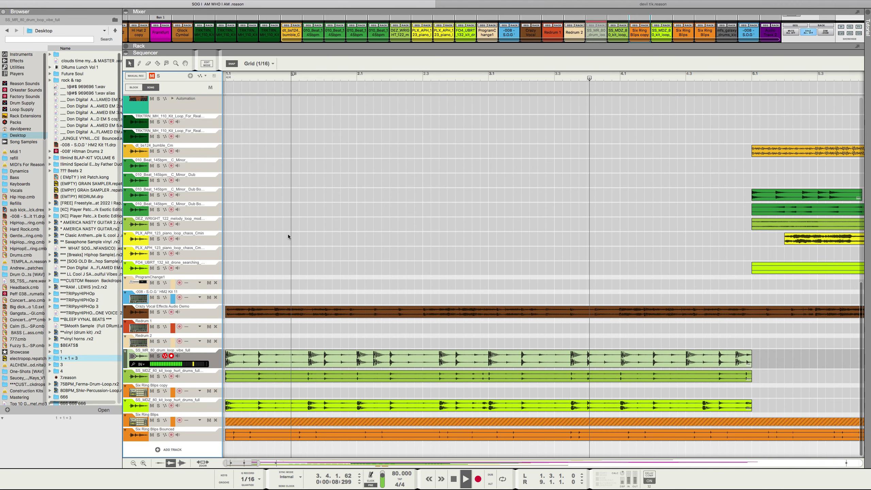
# Step: Restart playback from the song start and enlarge the mixer area to show the channels' mute and solo controls
pyautogui.press('space')
pyautogui.press('space')
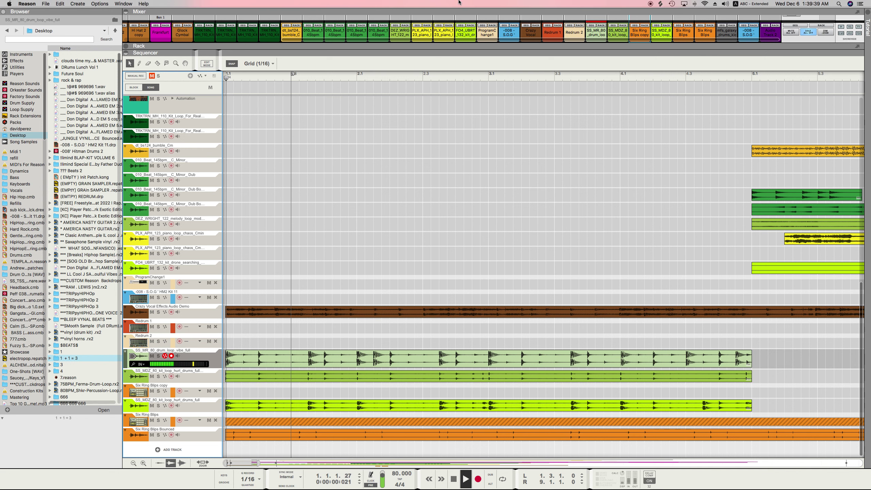
pyautogui.moveTo(635, 54); pyautogui.dragTo(597, 48)
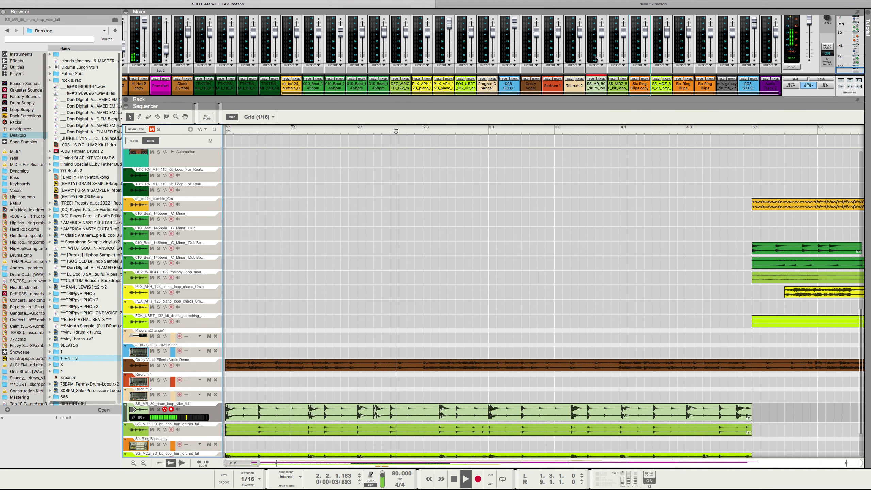
pyautogui.scroll(-6, 598, 48)
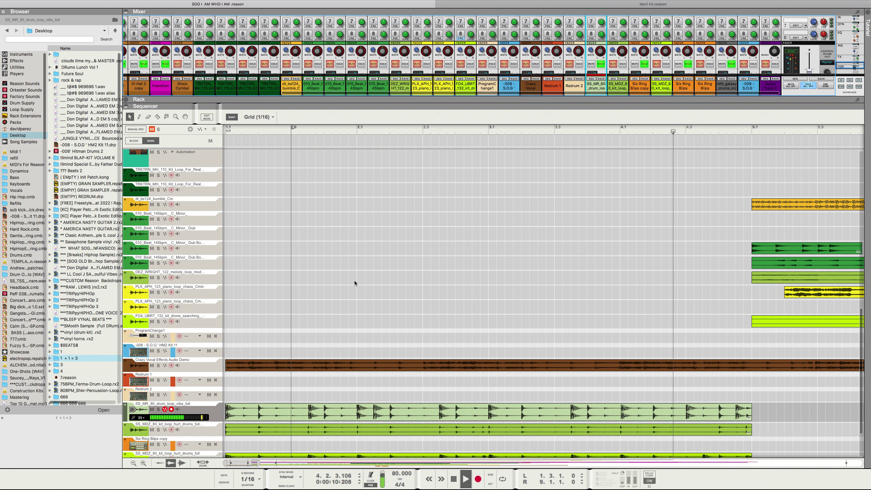
# Step: Duplicate the SS_MR_80_drum_loop_vibe_full clip five times along its track and return to the song start
pyautogui.click(366, 419)
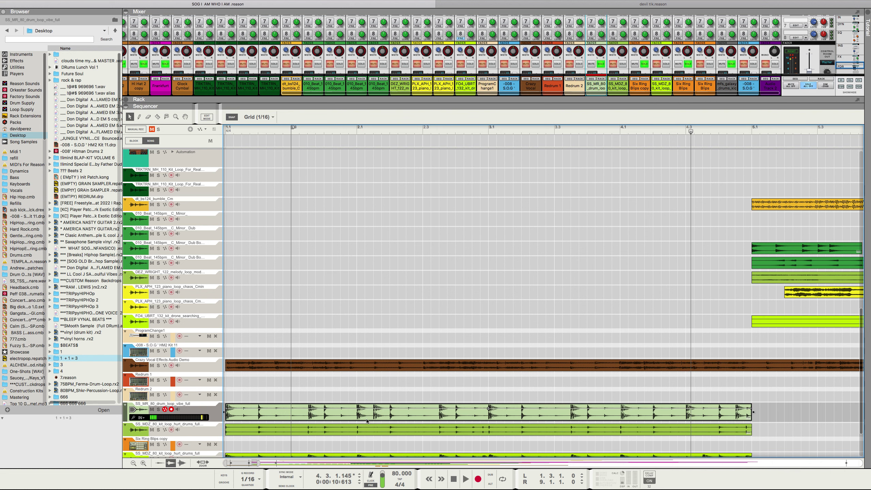
pyautogui.press('super+d')
pyautogui.press('super+d')
pyautogui.press('super+d')
pyautogui.press('super+d')
pyautogui.press('super+d')
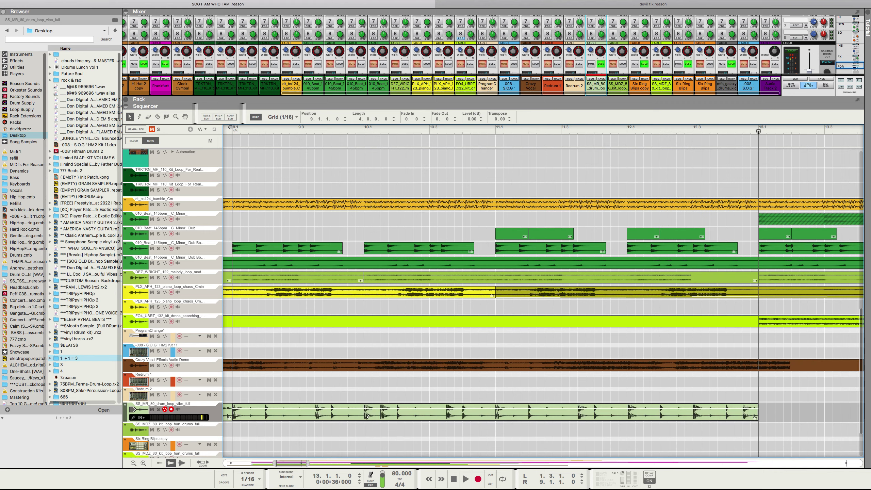
pyautogui.press('Home')
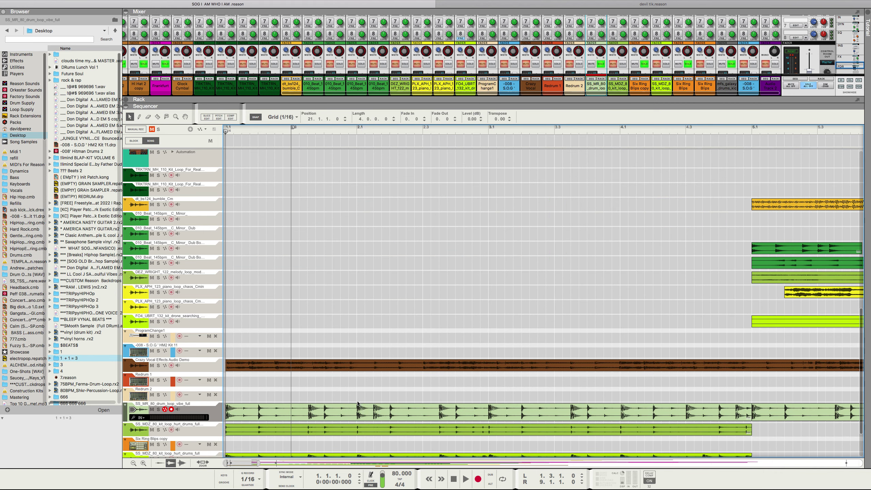
# Step: Cut a two-beat segment out of the first SS_MR_80_drum_loop_vibe_full clip, starting just after 2.3, with the Razor tool and try reversing it
pyautogui.click(319, 405)
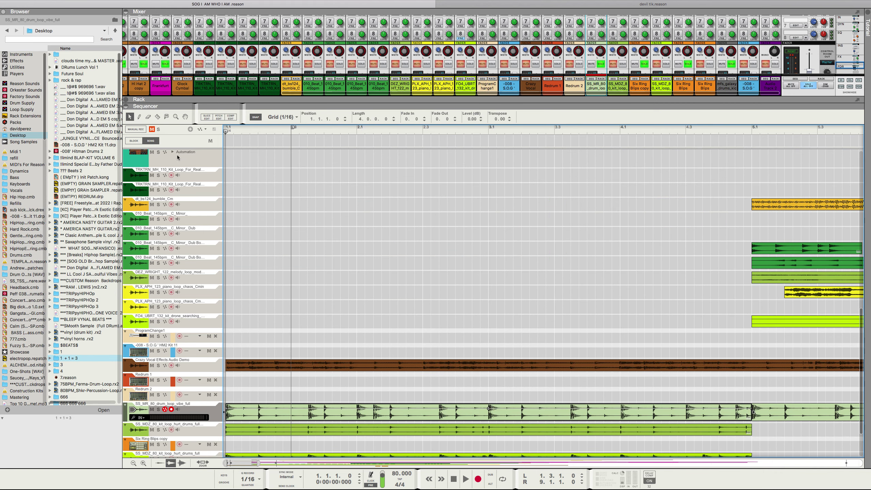
pyautogui.click(157, 118)
pyautogui.moveTo(429, 418); pyautogui.dragTo(496, 416)
pyautogui.rightClick(462, 411)
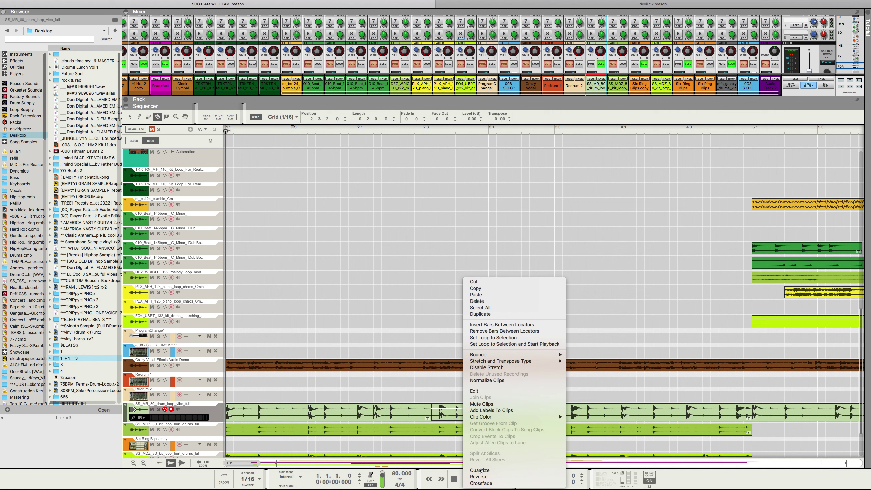
pyautogui.click(479, 476)
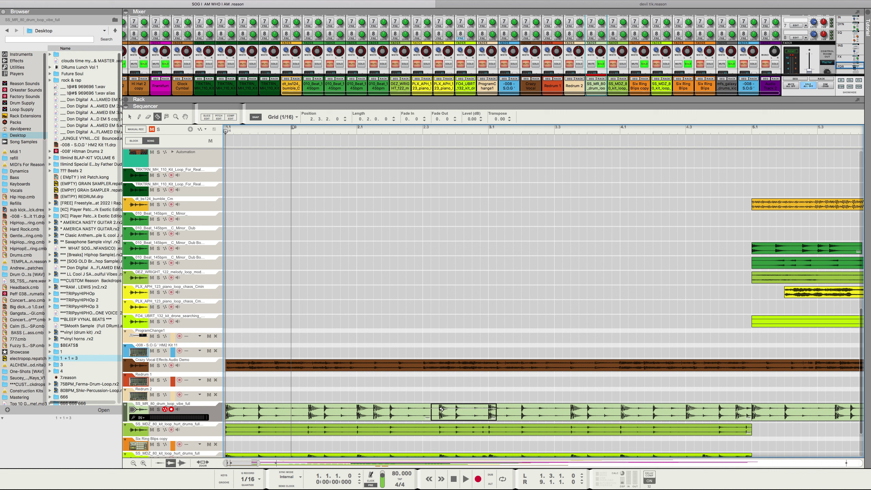
# Step: Delete the part of the SS_MR_80_drum_loop_vibe_full clip that precedes the cut two-beat segment
pyautogui.press('q')
pyautogui.click(419, 412)
pyautogui.press('Delete')
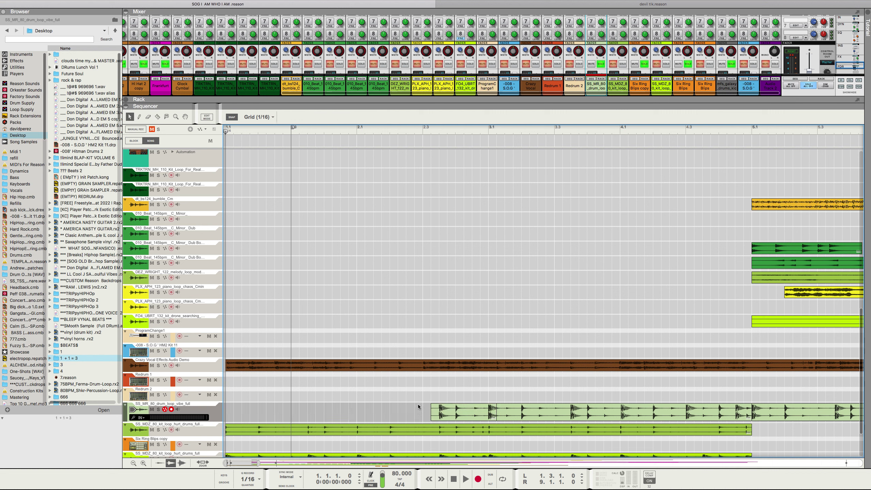
# Step: Slice the two-beat segment of the vibe_full loop into short pieces on the 1/16 grid with the Razor tool
pyautogui.press('r')
pyautogui.click(439, 411)
pyautogui.click(447, 411)
pyautogui.click(456, 411)
pyautogui.click(464, 412)
pyautogui.click(472, 411)
pyautogui.click(488, 410)
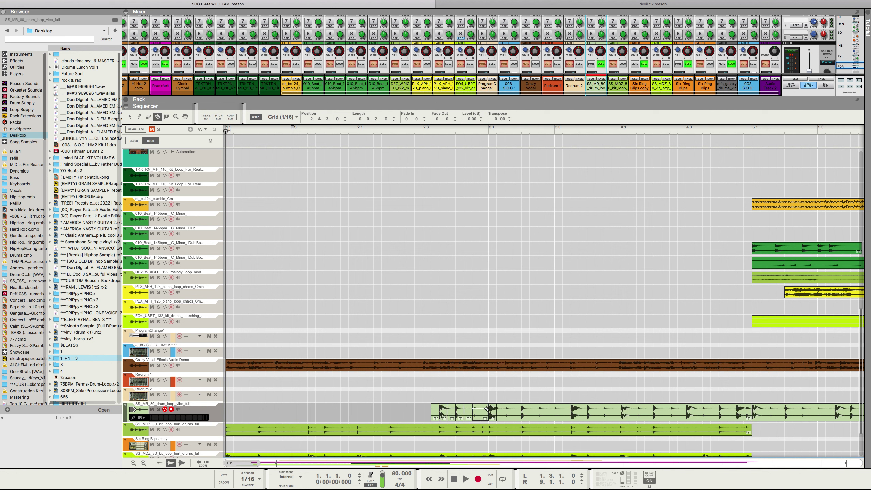
pyautogui.press('q')
# Step: Duplicate the slice at 2.3.3 of the SS_MR_80_drum_loop_vibe_full loop onto the following sixteenth
pyautogui.rightClick(441, 411)
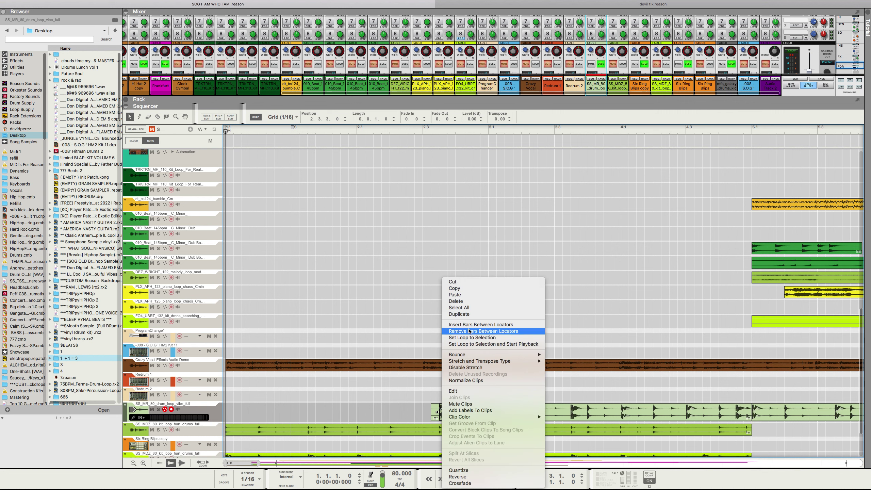
pyautogui.click(471, 315)
pyautogui.press('Right')
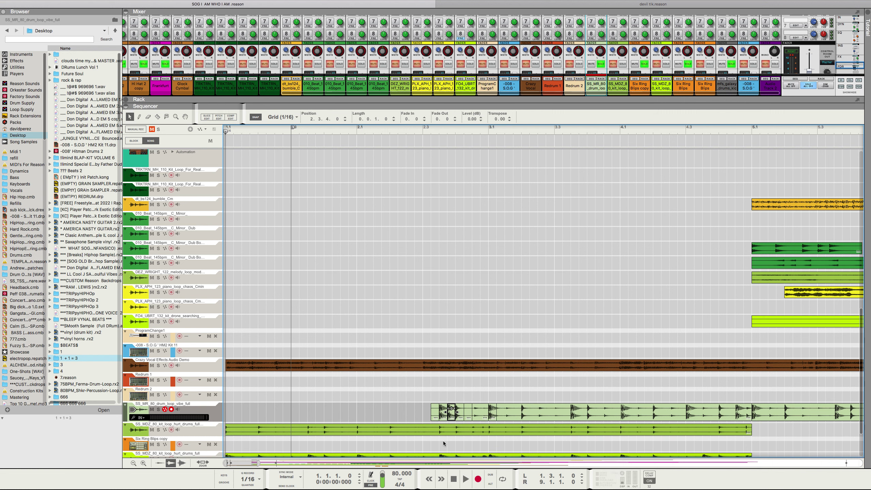
# Step: Normalize and reverse the duplicated vibe_full slice at 2.3.4
pyautogui.rightClick(449, 413)
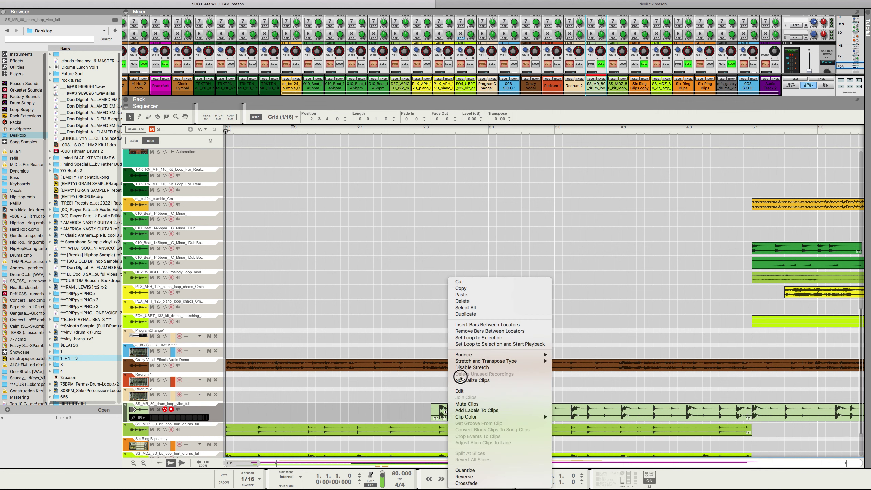
pyautogui.click(461, 379)
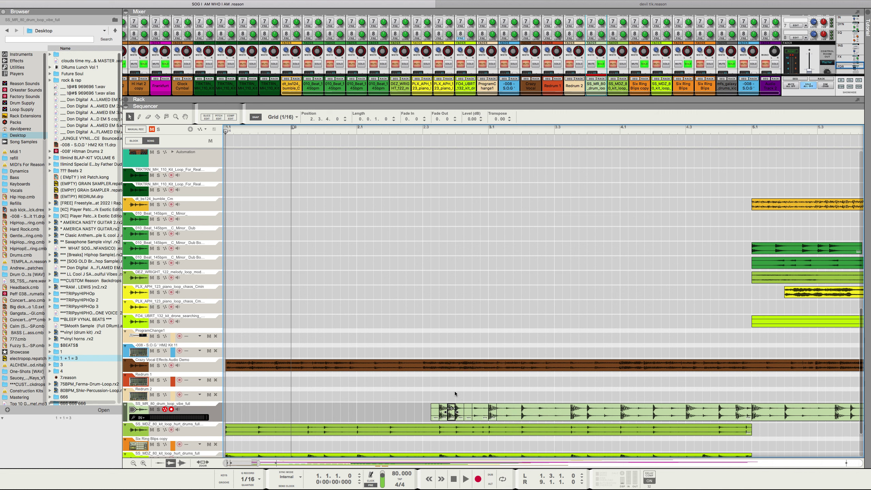
pyautogui.rightClick(449, 408)
pyautogui.click(450, 412)
pyautogui.rightClick(449, 416)
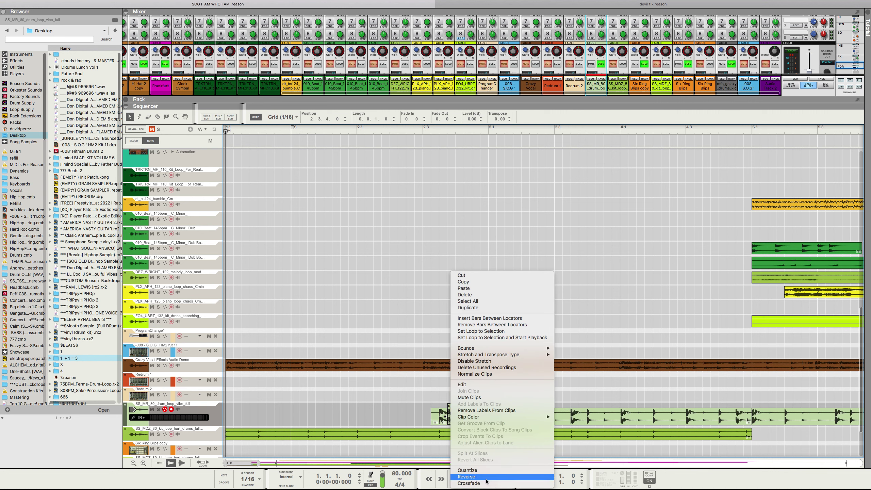
pyautogui.click(486, 480)
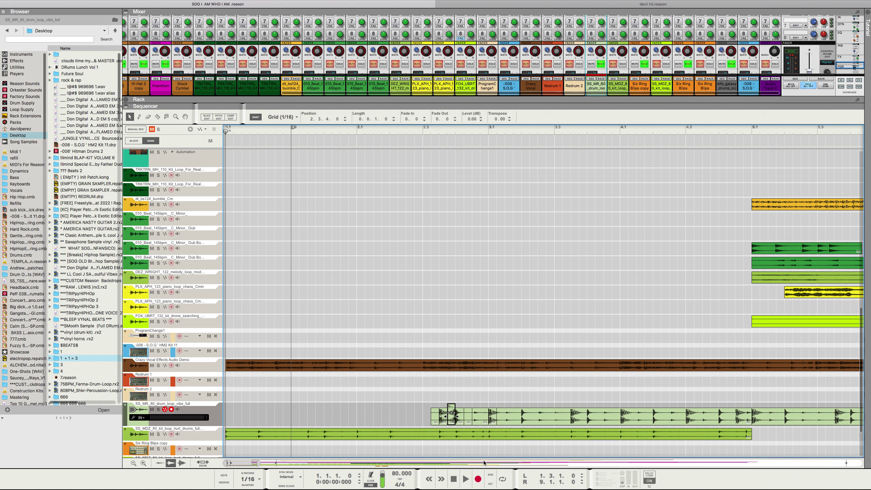
# Step: Crossfade the reversed vibe_full slice and move it to position 2.4.4
pyautogui.rightClick(452, 415)
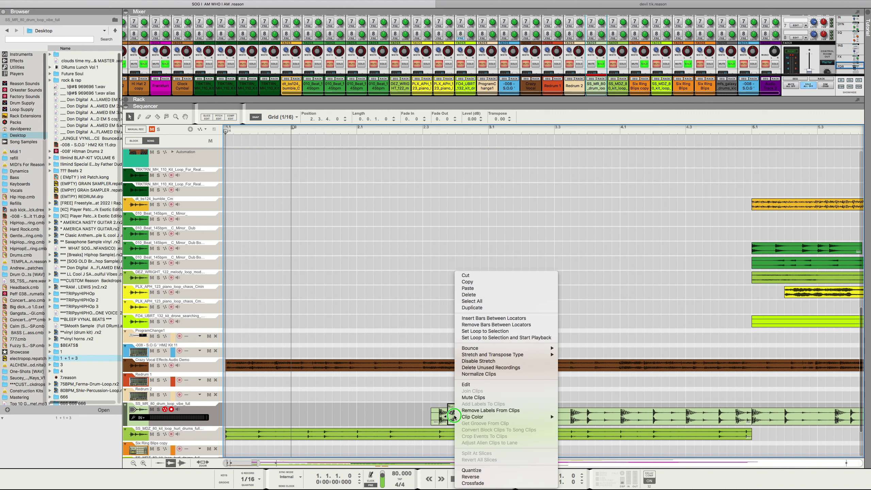
pyautogui.click(473, 483)
pyautogui.moveTo(449, 416); pyautogui.dragTo(481, 419)
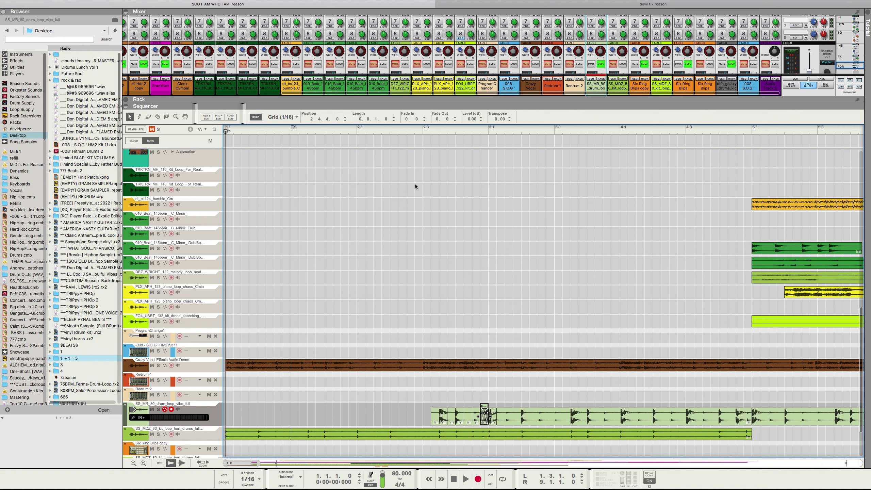
# Step: Play the chopped section of the vibe_full loop from 2.3 to audition the rearranged slice
pyautogui.click(429, 133)
pyautogui.press('space')
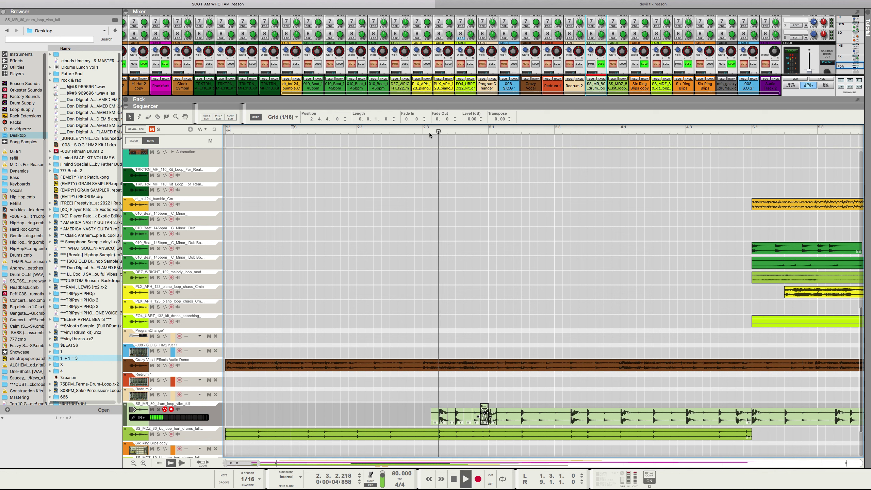
pyautogui.press('space')
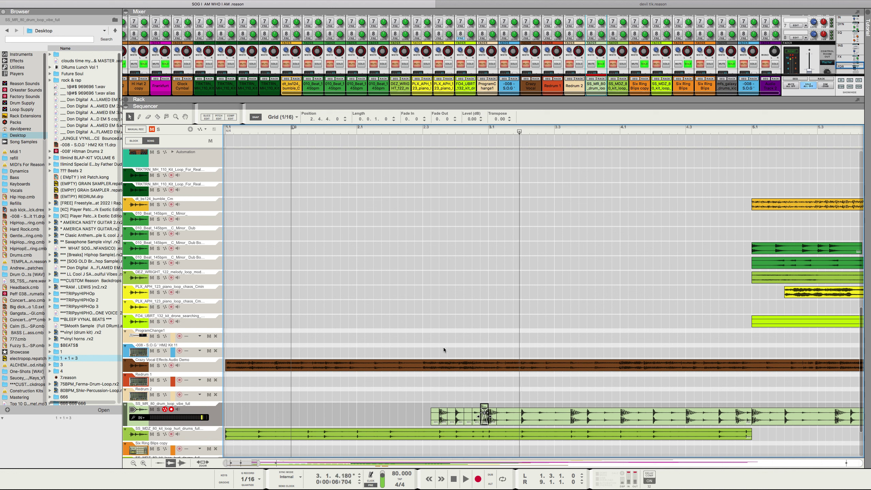
# Step: Duplicate the vibe_full slice at 2.3.3 onto the following sixteenth and scale its tempo by half with the Tool Window
pyautogui.rightClick(443, 416)
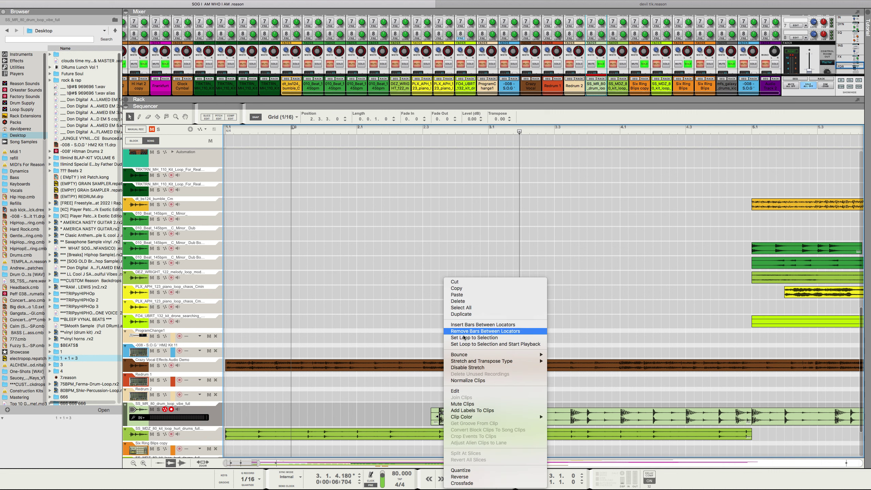
pyautogui.click(389, 342)
pyautogui.press('F8')
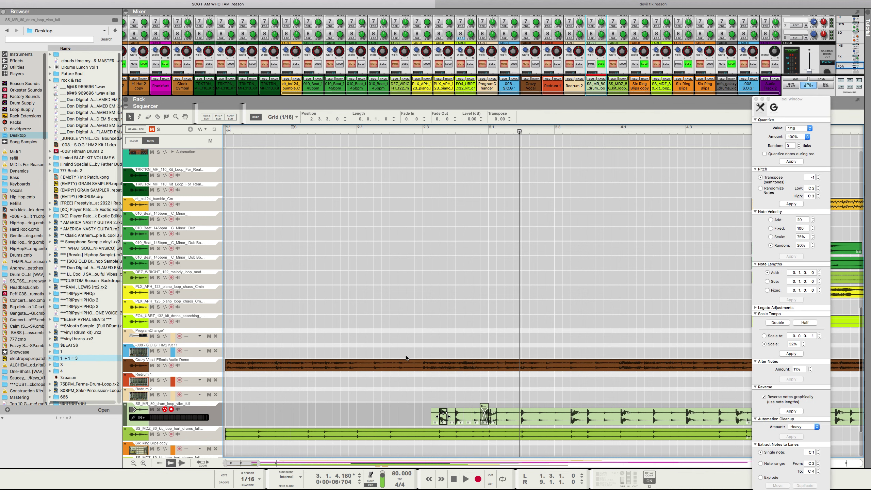
pyautogui.rightClick(440, 413)
pyautogui.click(446, 402)
pyautogui.rightClick(444, 417)
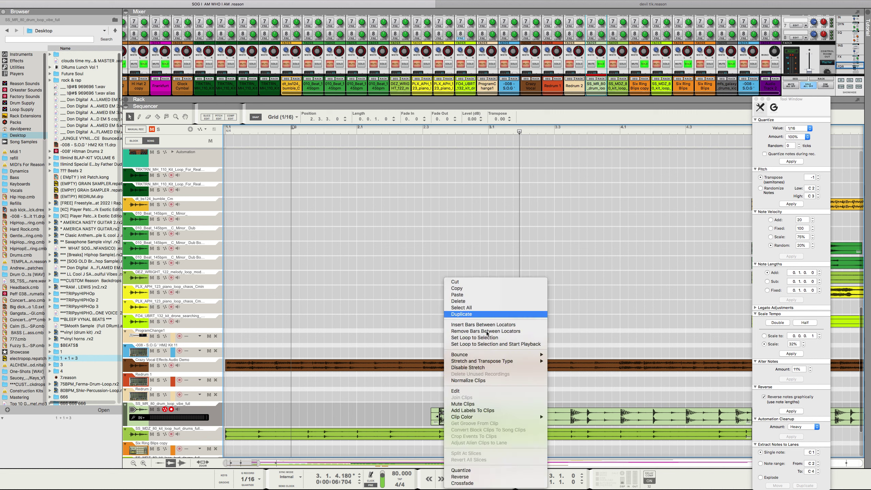
pyautogui.click(456, 315)
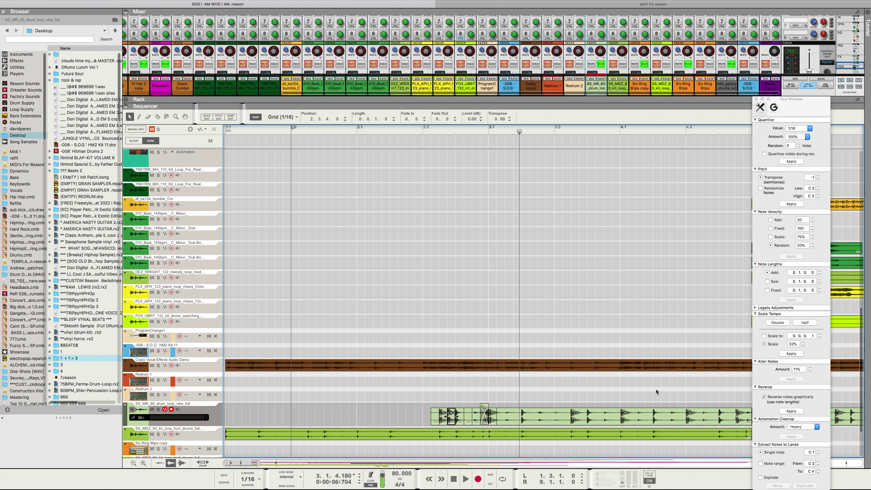
pyautogui.click(799, 323)
pyautogui.click(799, 323)
# Step: Duplicate the SS_MR_80_drum_loop_vibe_full track together with its device and clips
pyautogui.rightClick(212, 418)
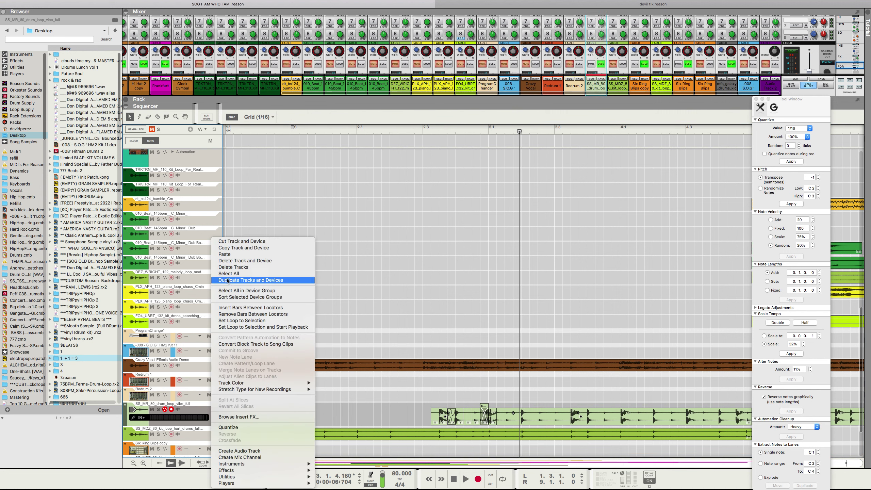
pyautogui.click(241, 274)
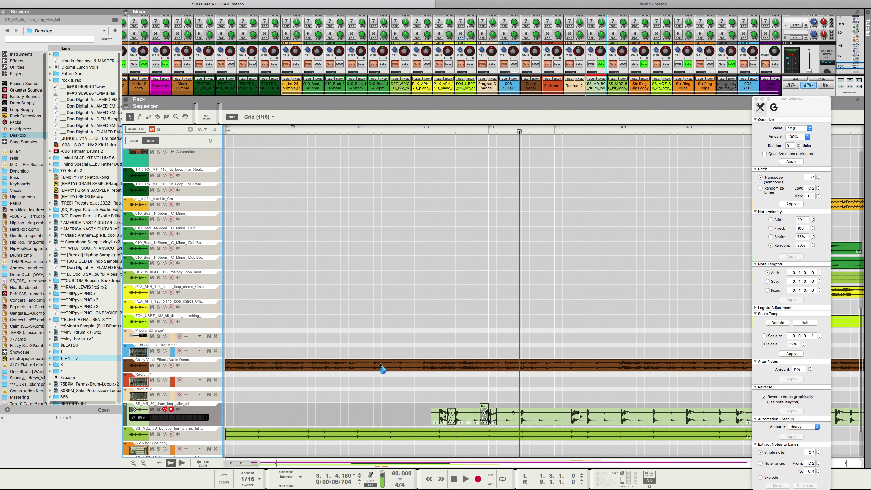
pyautogui.press('super+d')
# Step: Rescale the tempo of individual short slices between 2.3 and 3.1 on the duplicated vibe_full track
pyautogui.click(435, 434)
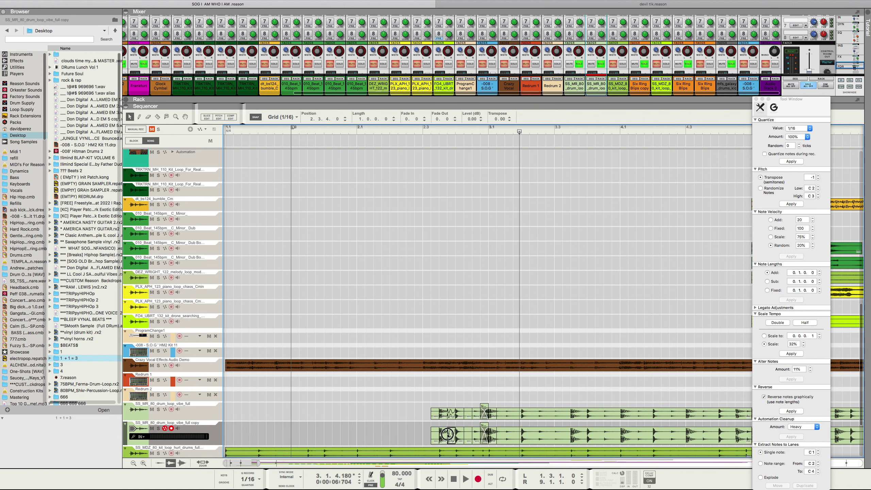
pyautogui.click(441, 435)
pyautogui.click(446, 435)
pyautogui.click(456, 436)
pyautogui.click(460, 438)
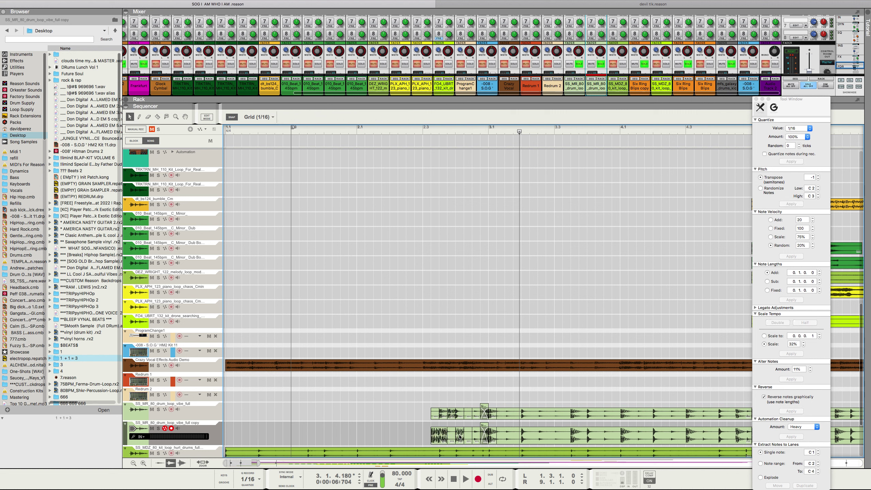
pyautogui.click(491, 434)
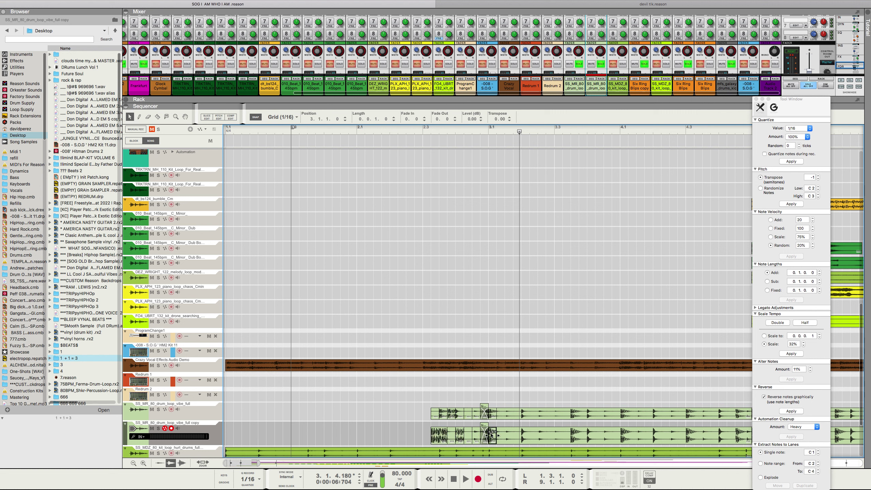
pyautogui.click(491, 435)
pyautogui.click(479, 438)
pyautogui.click(479, 437)
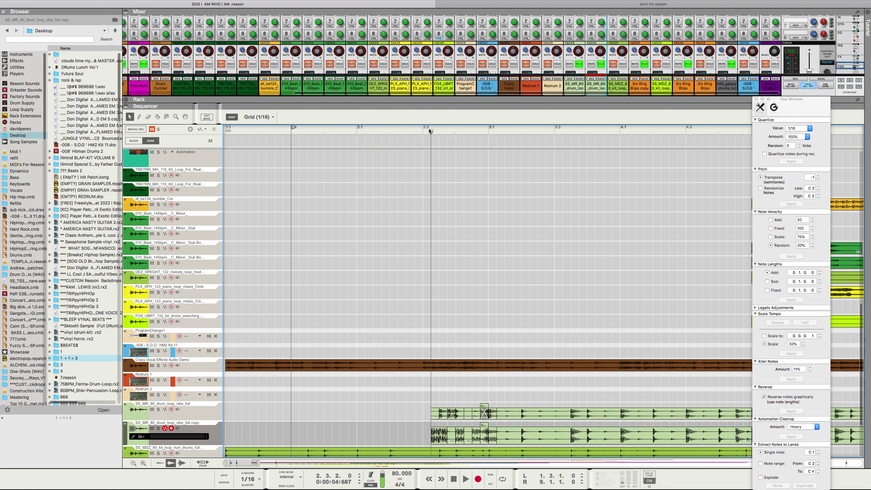
# Step: Play the arrangement from 2.3 twice to audition the rescaled slices on the two vibe_full tracks
pyautogui.press('space')
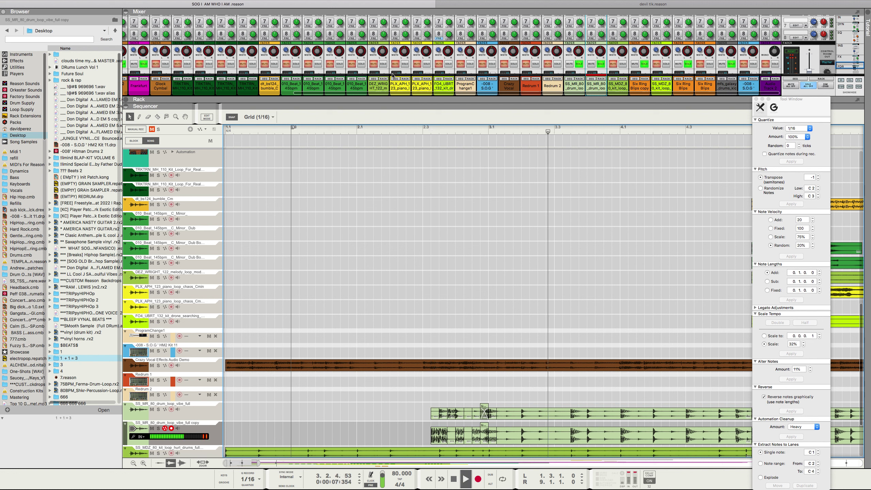
pyautogui.press('space')
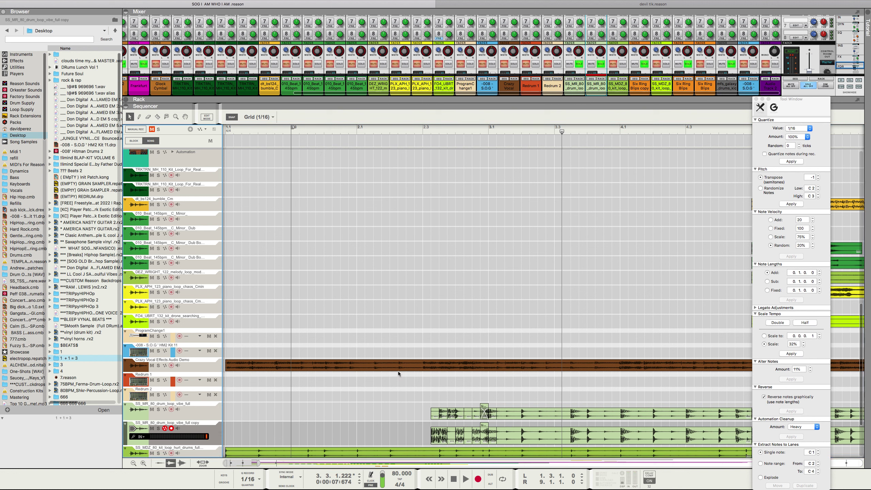
pyautogui.click(427, 130)
pyautogui.press('space')
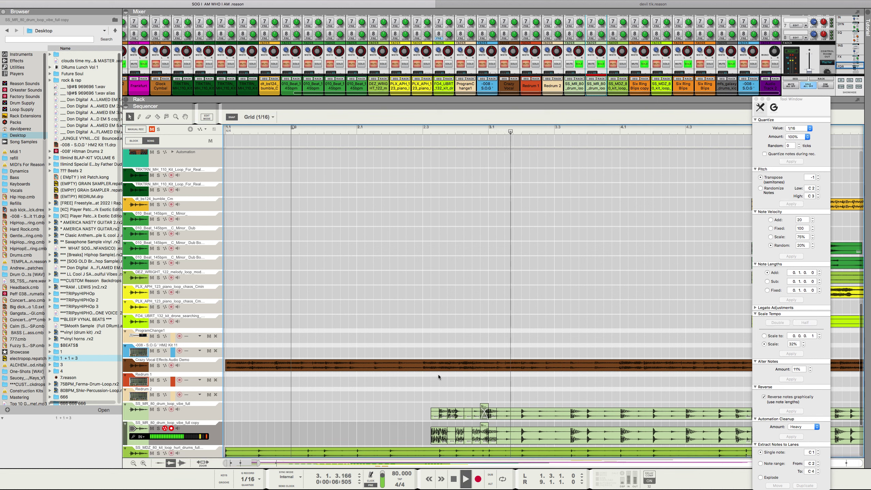
pyautogui.press('Home')
# Step: Cut the SS_MDZ_80_kit_loop_hurt_drums_full clips just before 2.3 and just after 3.1 with the Razor tool, then clear the selection
pyautogui.rightClick(420, 348)
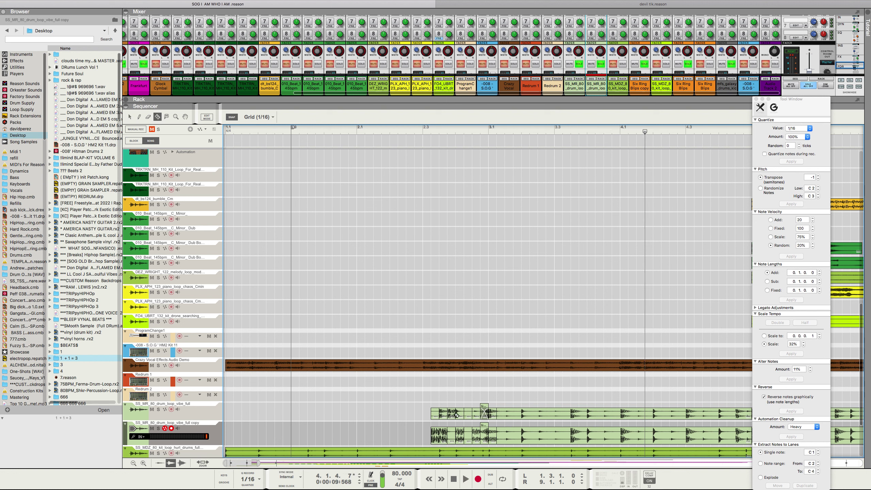
pyautogui.moveTo(494, 448); pyautogui.dragTo(496, 461)
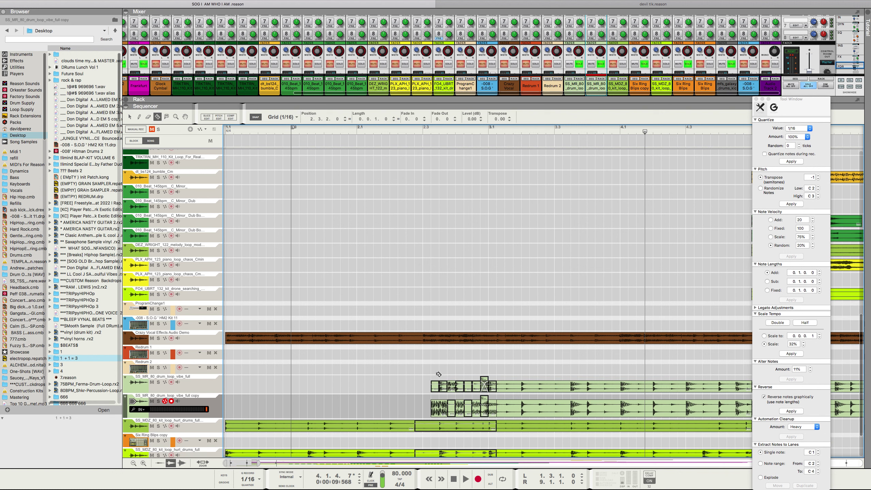
pyautogui.press('q')
pyautogui.click(419, 359)
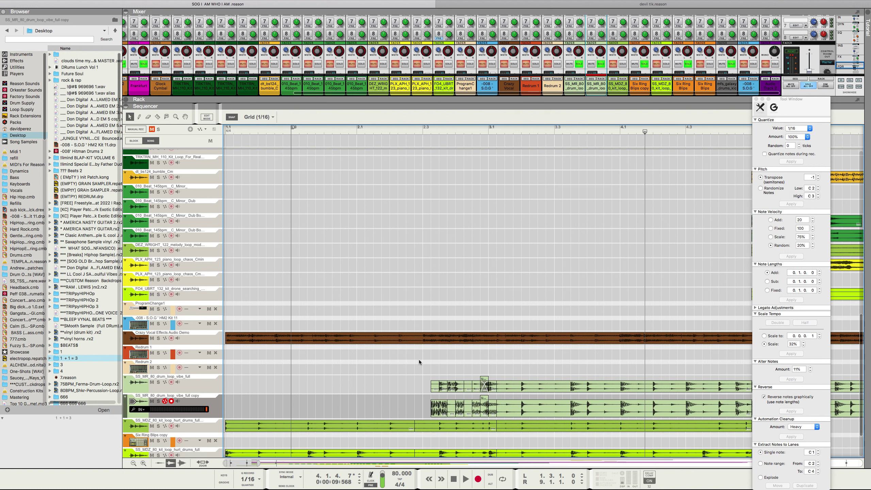
pyautogui.scroll(-3, 294, 192)
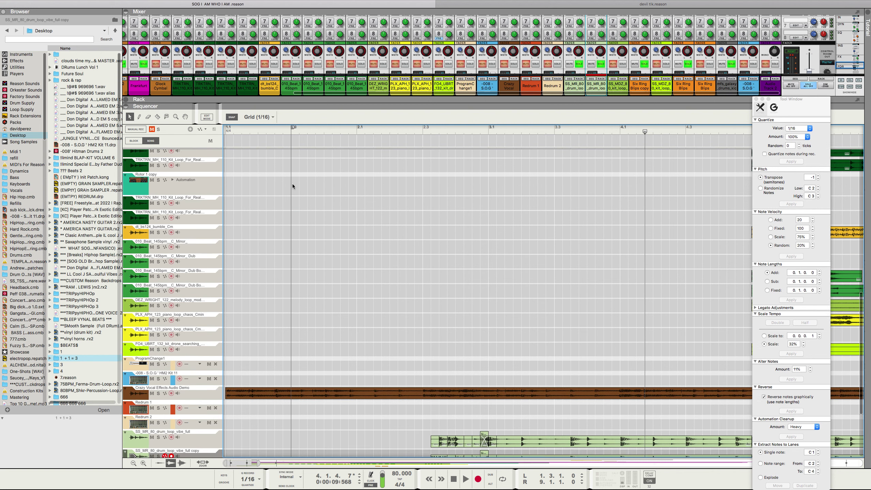
# Step: Reveal the rack above the sequencer and set the FO4_UBRT_132 drone track's recording input to Stereo Input
pyautogui.moveTo(274, 103); pyautogui.dragTo(266, 172)
pyautogui.scroll(5, 265, 157)
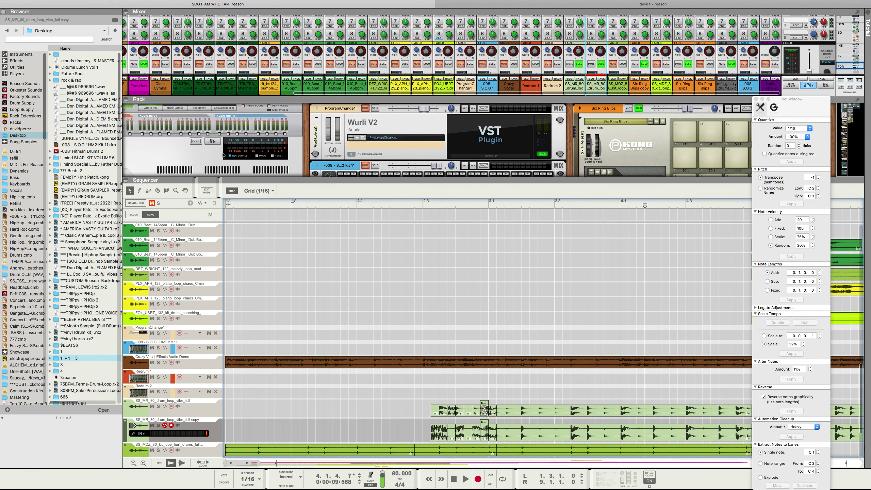
pyautogui.scroll(-4, 261, 401)
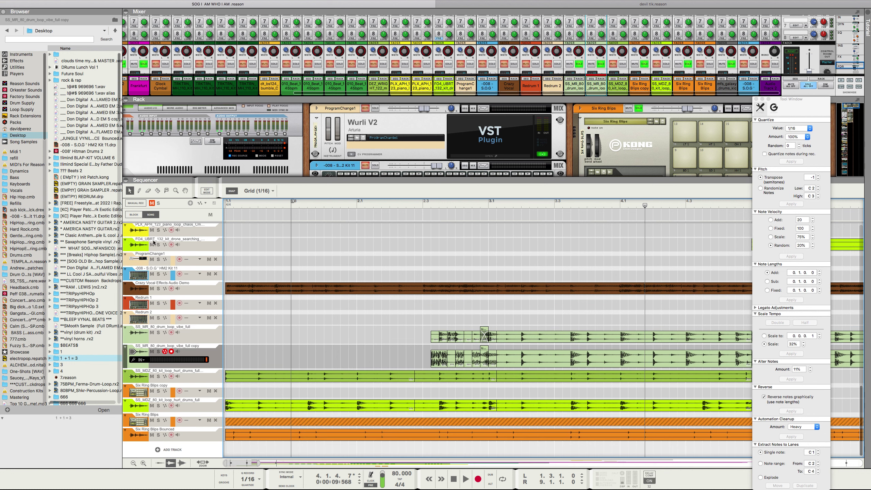
pyautogui.click(199, 247)
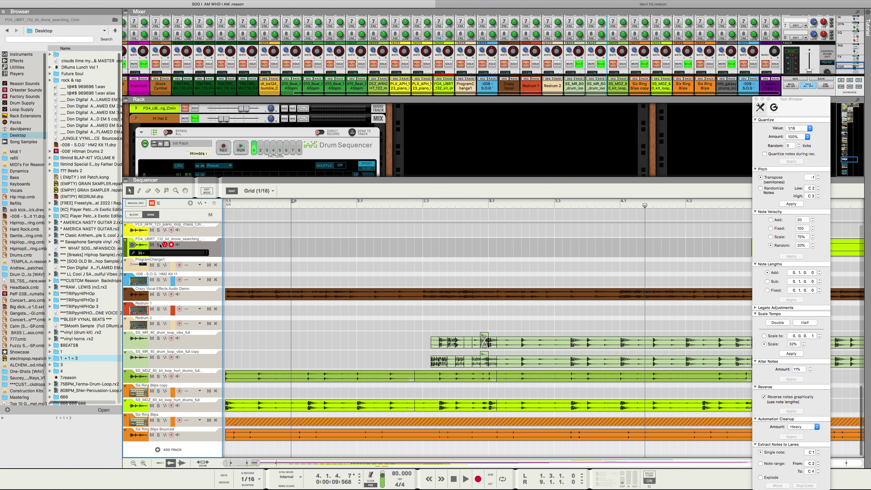
pyautogui.click(142, 253)
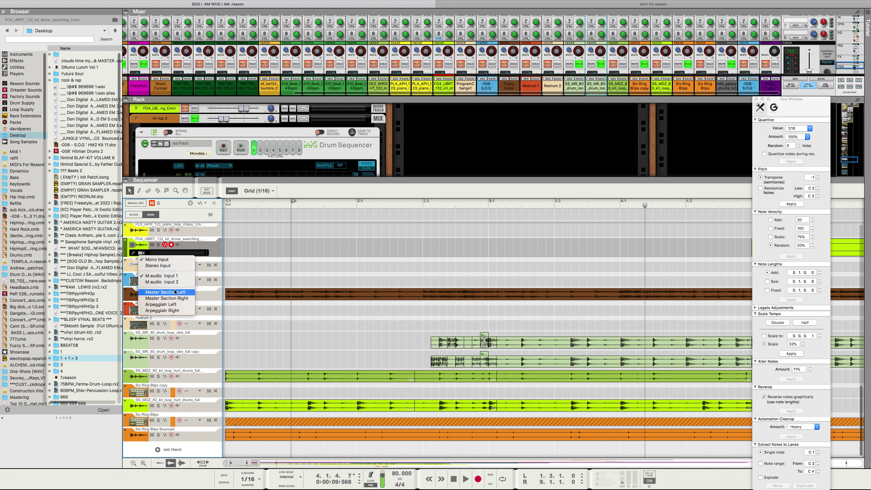
pyautogui.click(161, 267)
pyautogui.click(152, 265)
pyautogui.click(151, 265)
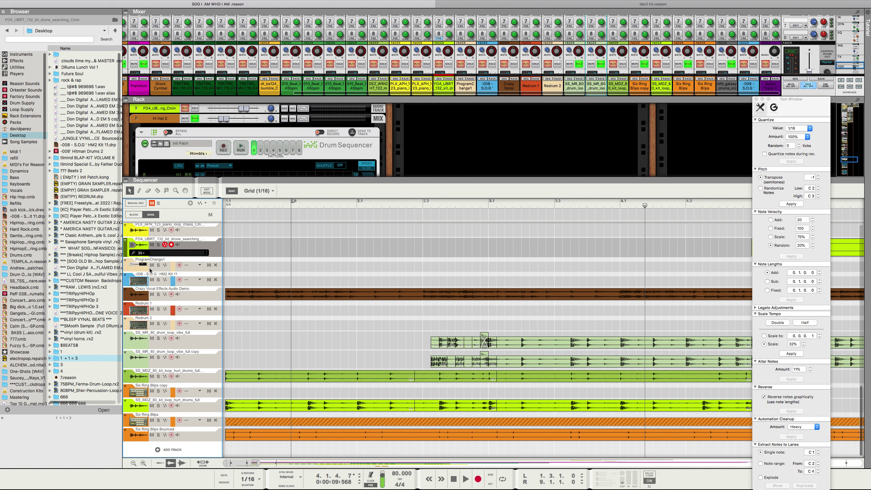
# Step: Play the song briefly from the start to check the signal reaching the armed FO4_UBRT_132 drone track
pyautogui.click(131, 269)
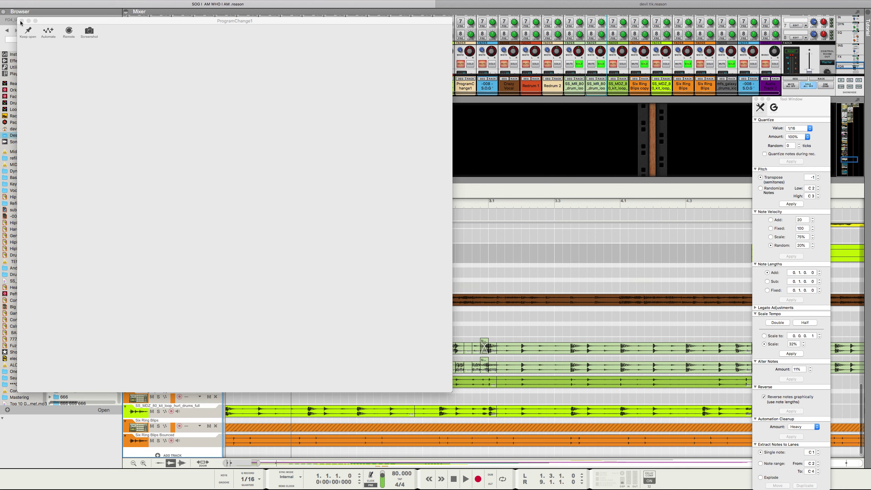
pyautogui.click(22, 21)
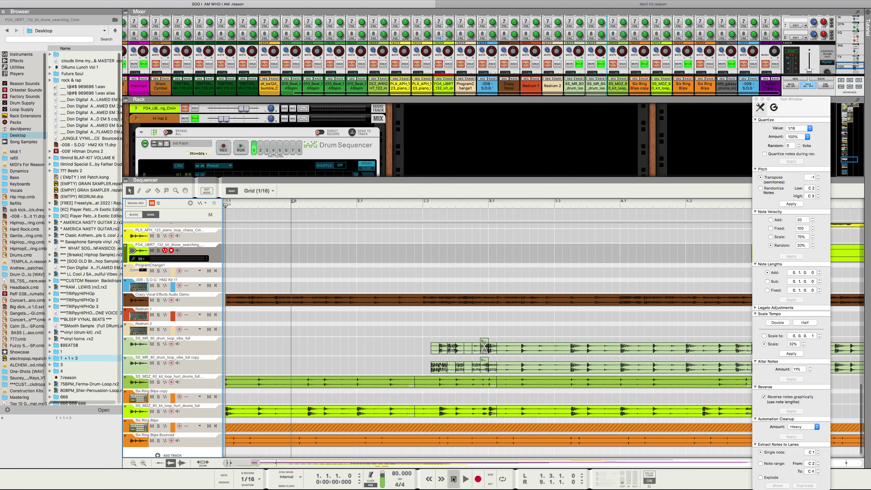
pyautogui.click(463, 478)
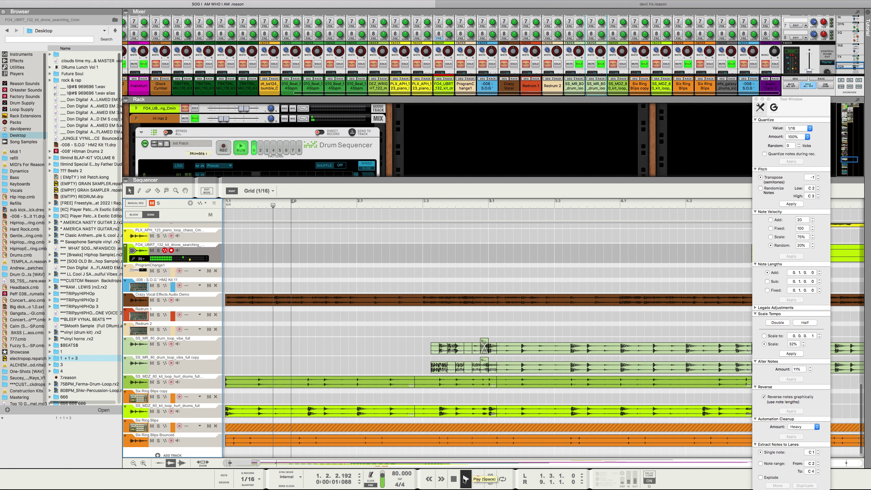
pyautogui.click(456, 480)
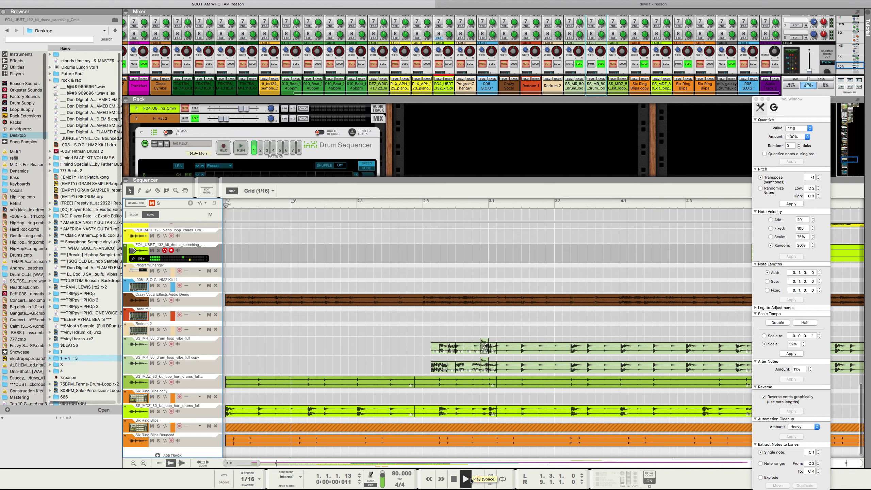
pyautogui.press('space')
# Step: Record the song's playback onto the FO4_UBRT_132 drone track from the start to about the end of bar 7
pyautogui.click(473, 479)
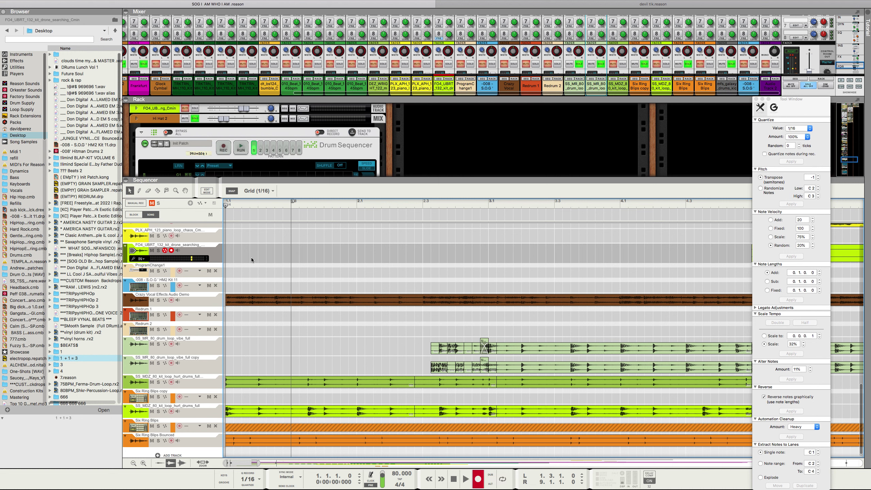
pyautogui.press('space')
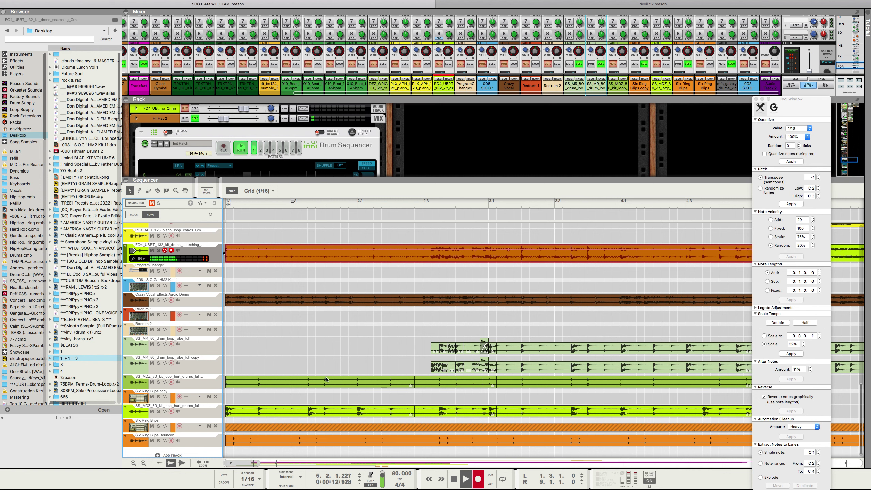
pyautogui.click(286, 464)
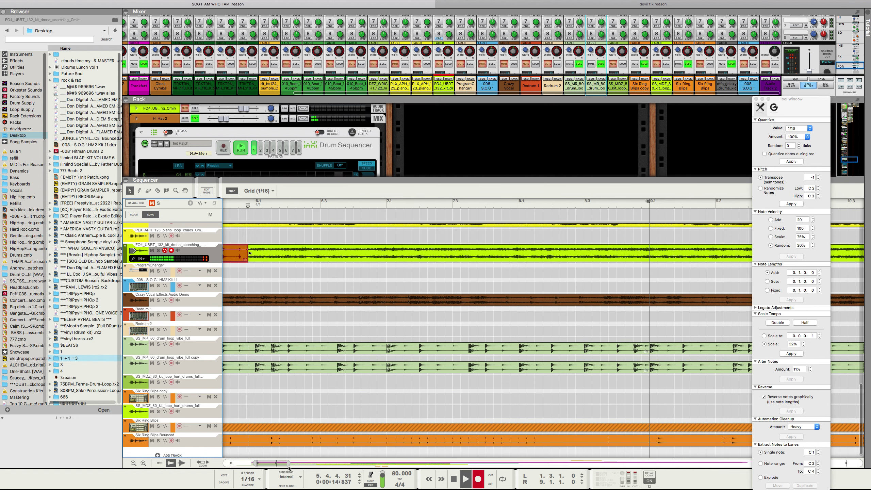
pyautogui.moveTo(286, 464); pyautogui.dragTo(467, 463)
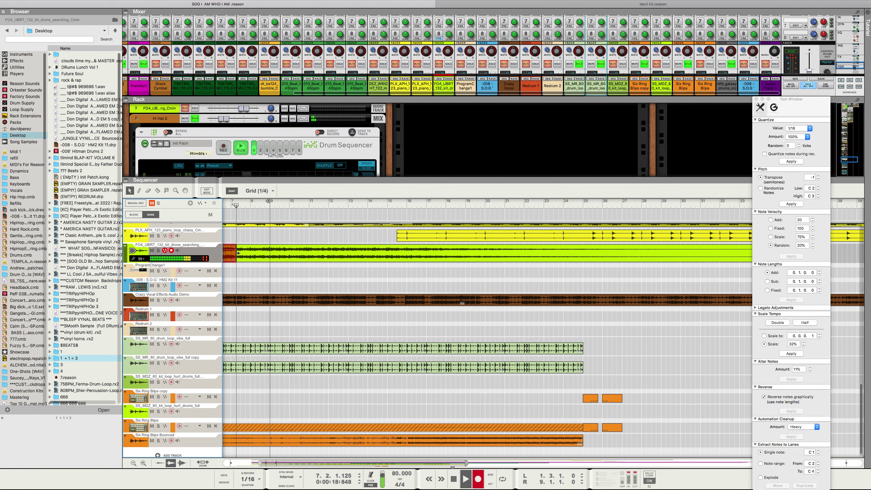
pyautogui.press('space')
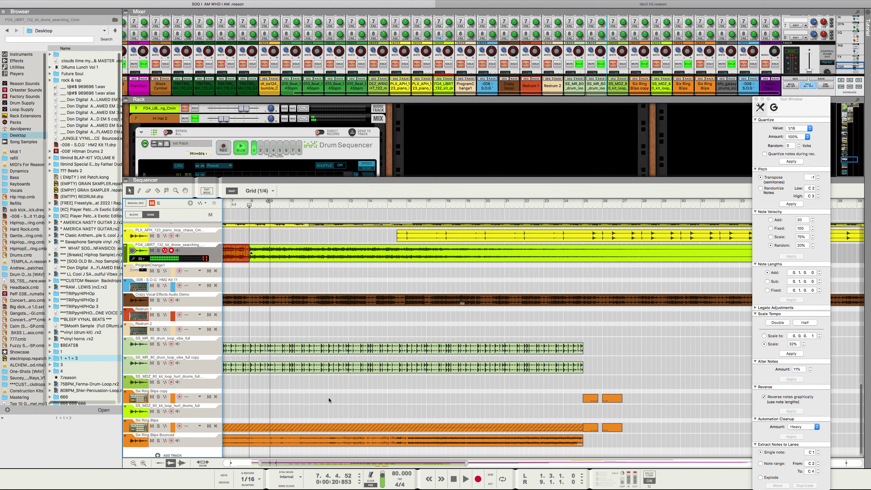
# Step: Add an audio track below the FO4_UBRT_132 drone track and set its stereo input to Master Section
pyautogui.scroll(5, 329, 400)
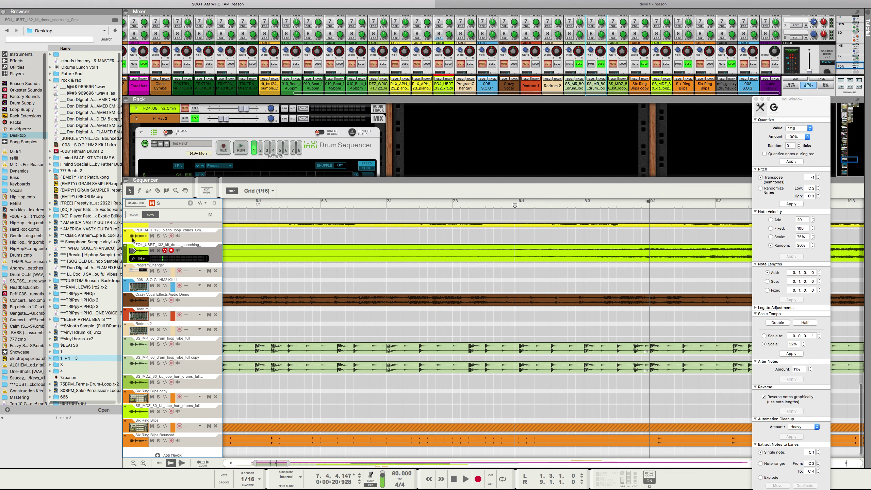
pyautogui.press('super+t')
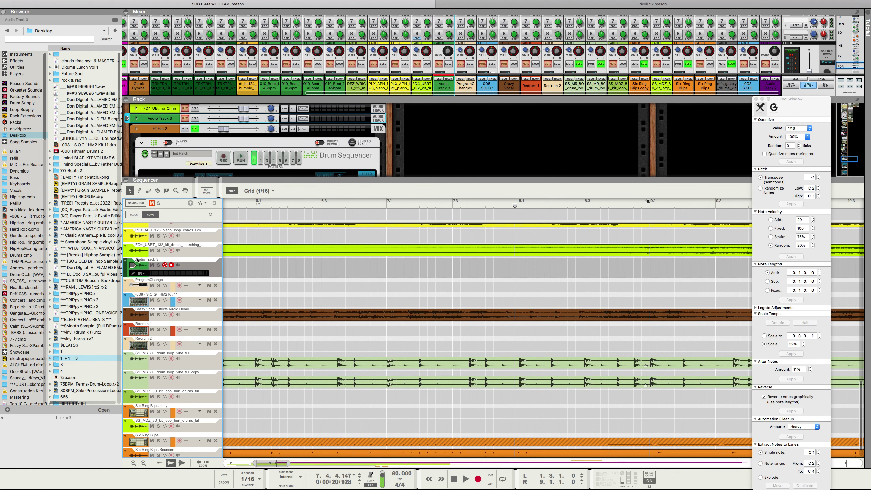
pyautogui.click(141, 274)
pyautogui.click(157, 285)
pyautogui.click(142, 274)
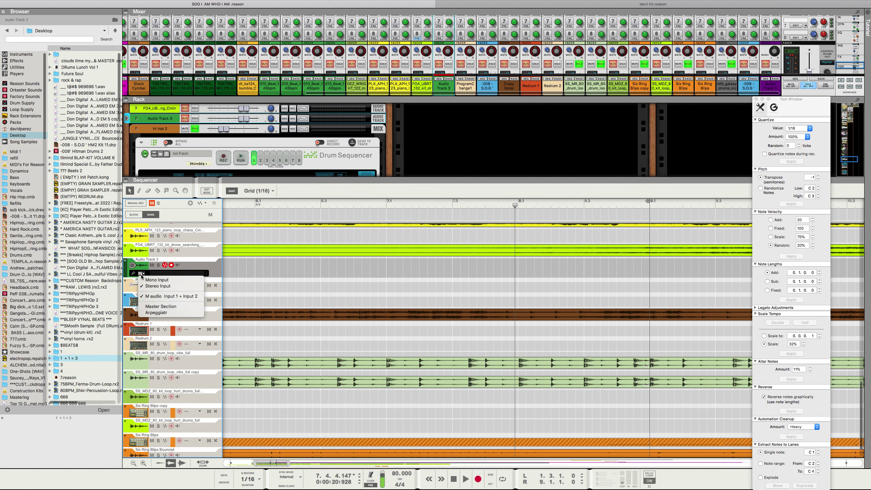
pyautogui.click(156, 310)
# Step: Start recording on the new audio track from the beginning of the song while briefly soloing the Crazy Vocal Effects Audio Demo track
pyautogui.press('Home')
pyautogui.press('super+Return')
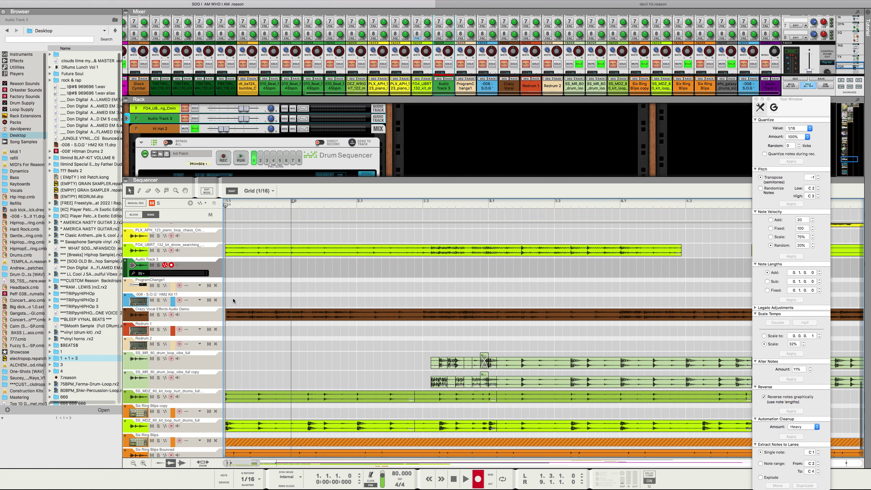
pyautogui.click(158, 314)
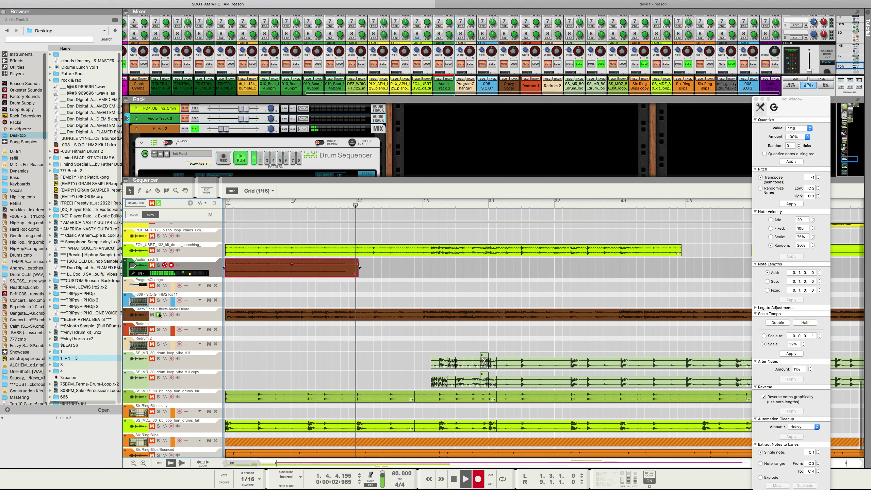
pyautogui.click(158, 315)
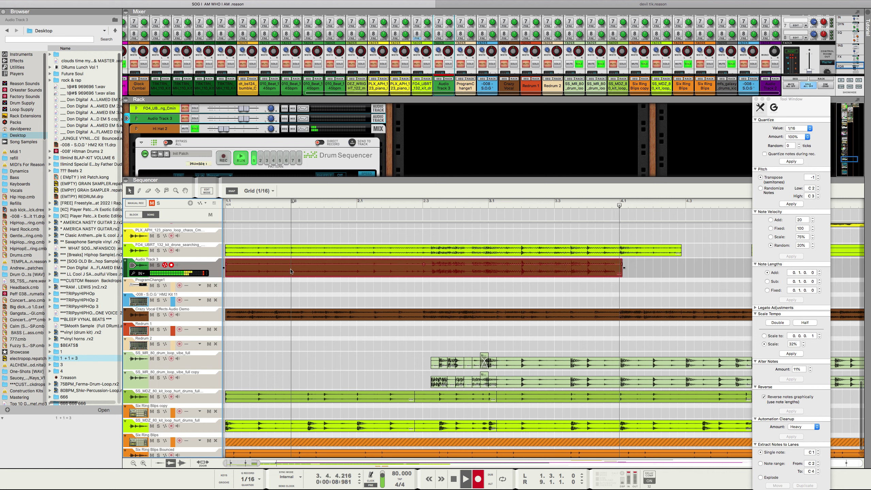
# Step: Duplicate the first clip on the FO4_UBRT_132 drone track while the recording runs
pyautogui.rightClick(316, 250)
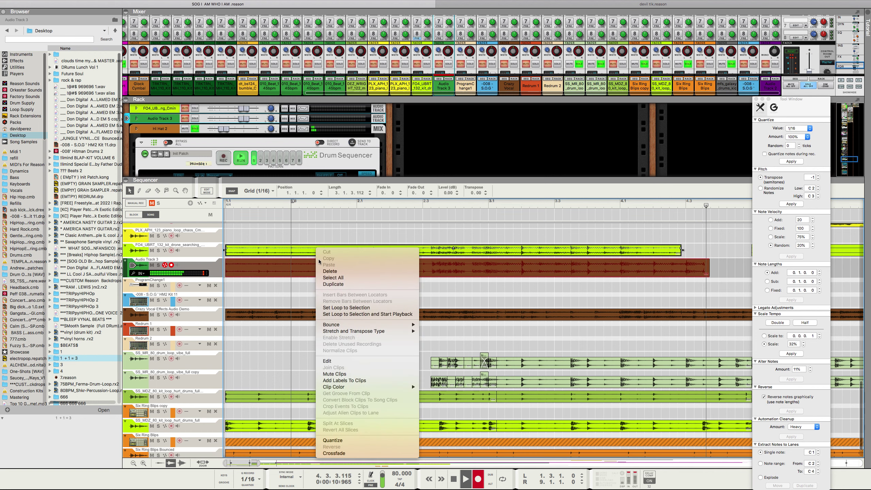
pyautogui.click(329, 284)
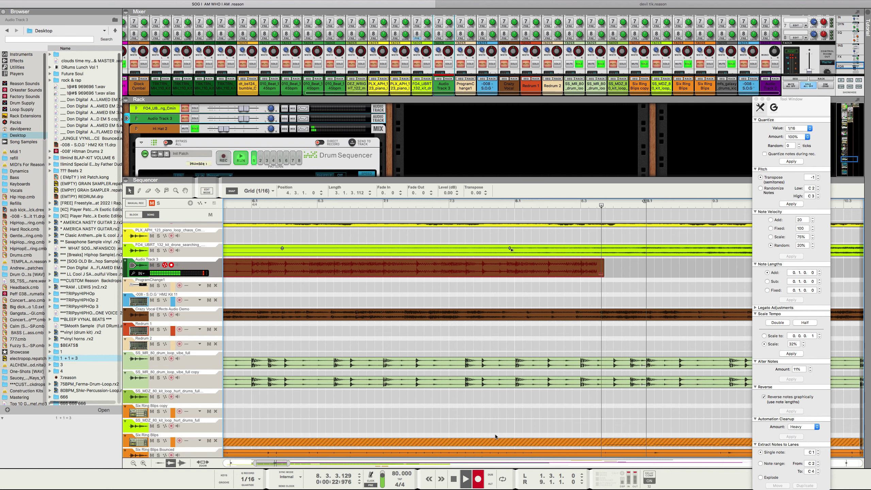
# Step: Duplicate the clips on the SS_MR_80_drum_loop_vibe_full track and its copy so the drums extend past bar 25
pyautogui.moveTo(292, 465); pyautogui.dragTo(428, 463)
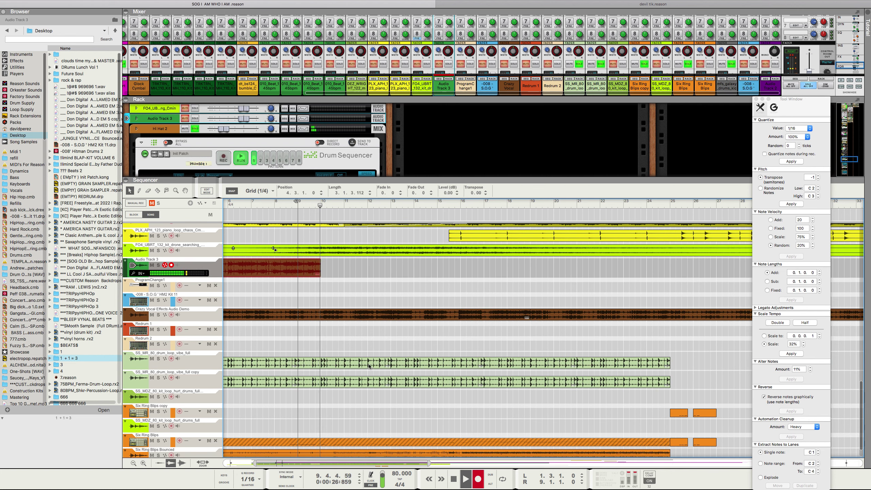
pyautogui.moveTo(337, 341); pyautogui.dragTo(674, 382)
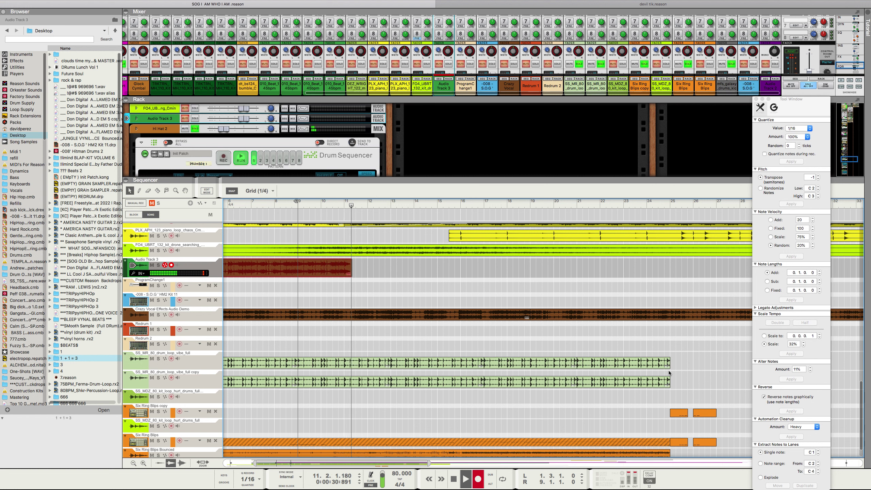
pyautogui.moveTo(677, 352); pyautogui.dragTo(658, 370)
pyautogui.rightClick(657, 371)
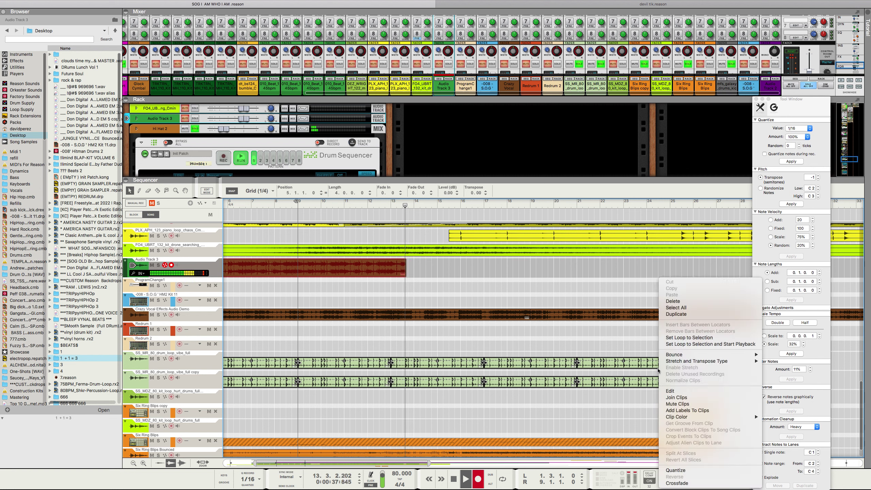
pyautogui.click(672, 314)
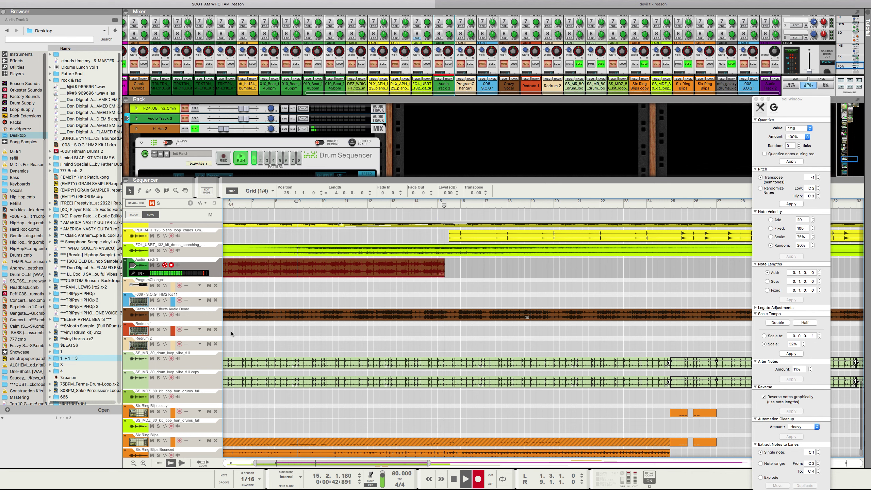
# Step: Solo the Crazy Vocal Effects Audio Demo, -008 S.O.G HM2 Kit 11 and Audio Track 3 channels briefly in turn
pyautogui.click(157, 315)
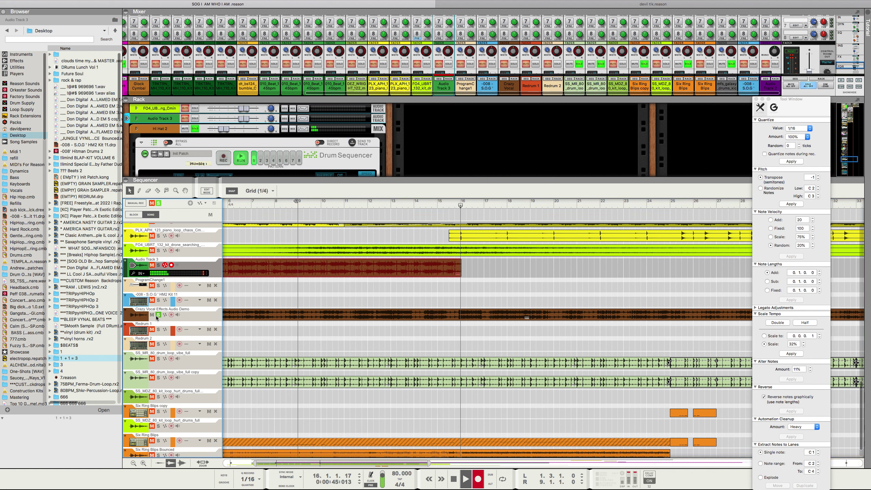
pyautogui.click(157, 315)
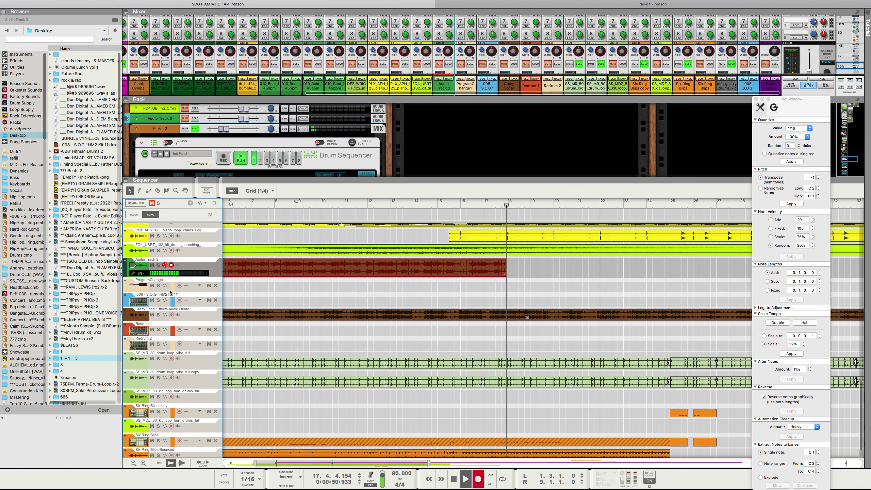
pyautogui.scroll(2, 171, 290)
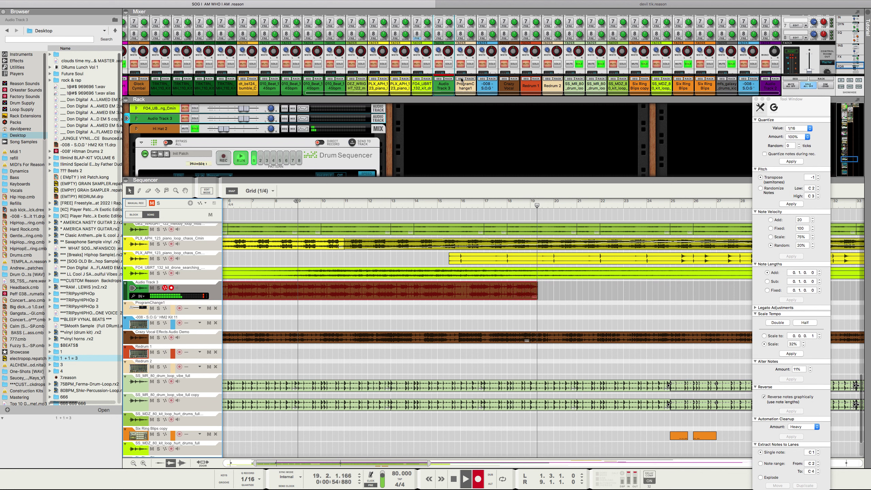
pyautogui.click(491, 65)
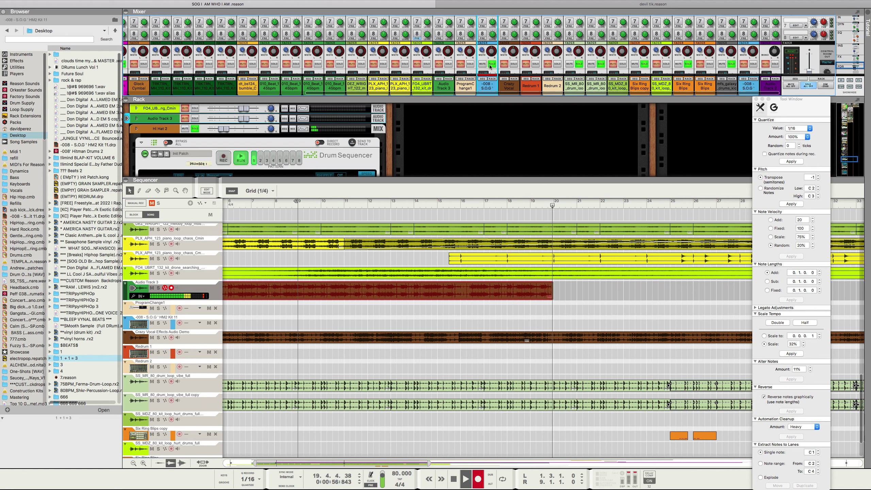
pyautogui.click(490, 65)
pyautogui.click(449, 64)
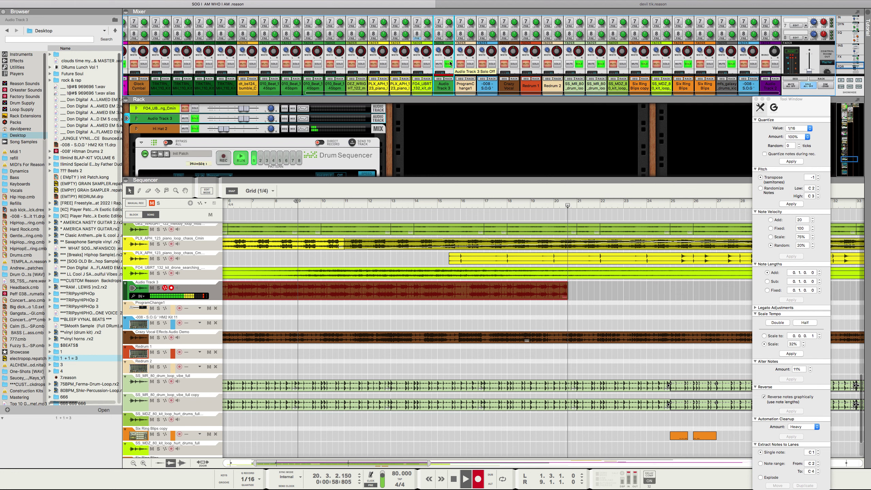
pyautogui.click(450, 64)
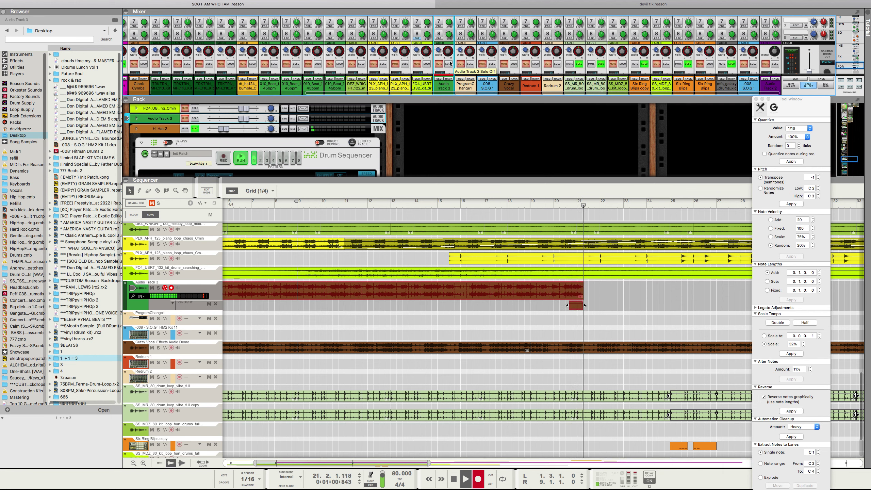
# Step: Briefly solo the PLX_APH_123 piano loop Dub channel, solo the PLX_APH_123_piano_loop_chaos_Cmin channel and raise its level to about 8 dB
pyautogui.click(404, 65)
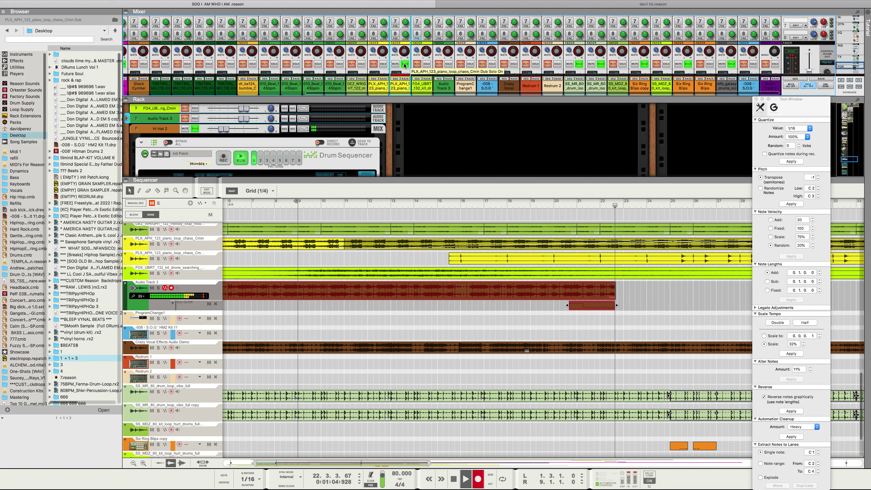
pyautogui.click(382, 64)
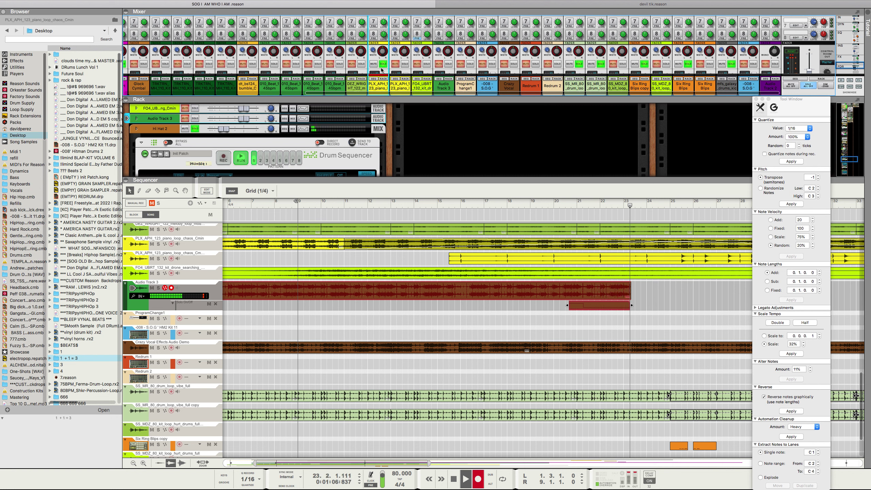
pyautogui.scroll(-3, 375, 71)
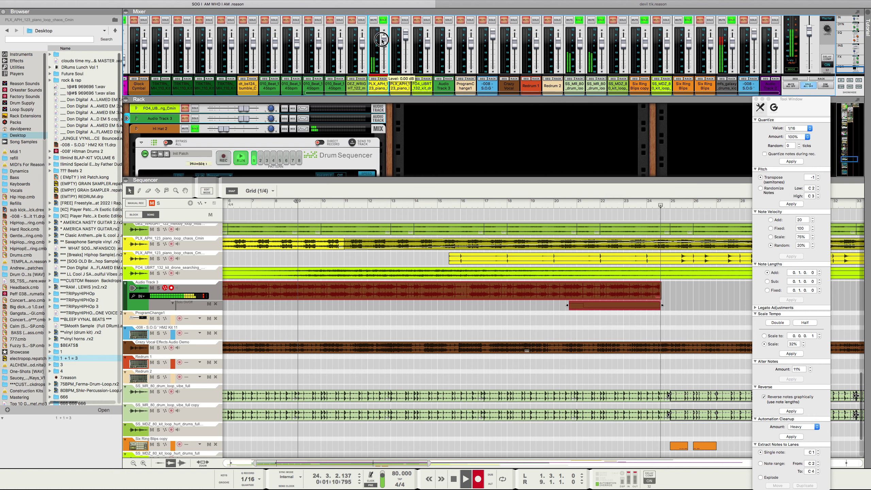
pyautogui.moveTo(383, 43); pyautogui.dragTo(382, 42)
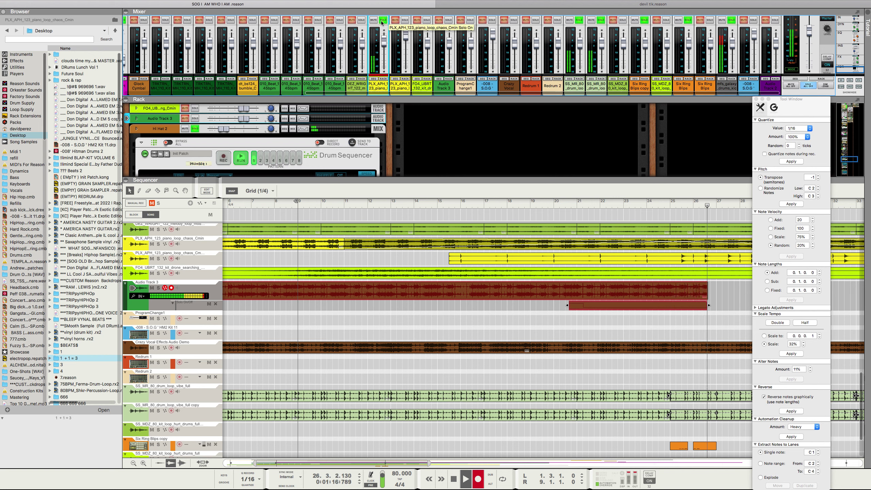
pyautogui.moveTo(384, 39); pyautogui.dragTo(384, 31)
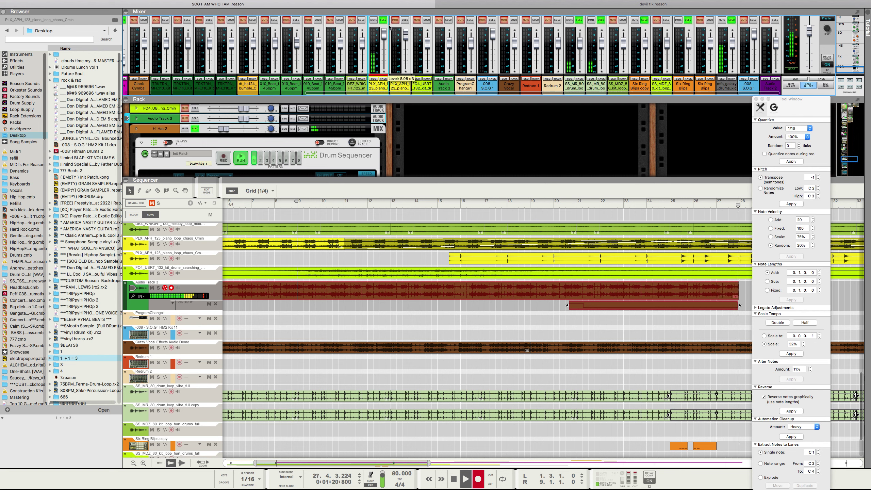
# Step: Solo the piano loop Dub, FO4_UBRT, DEZ_WRIGHT and 010_Beat Dub channels, and pull the DEZ_WRIGHT and PLX_APH_123 piano faders down low
pyautogui.click(407, 20)
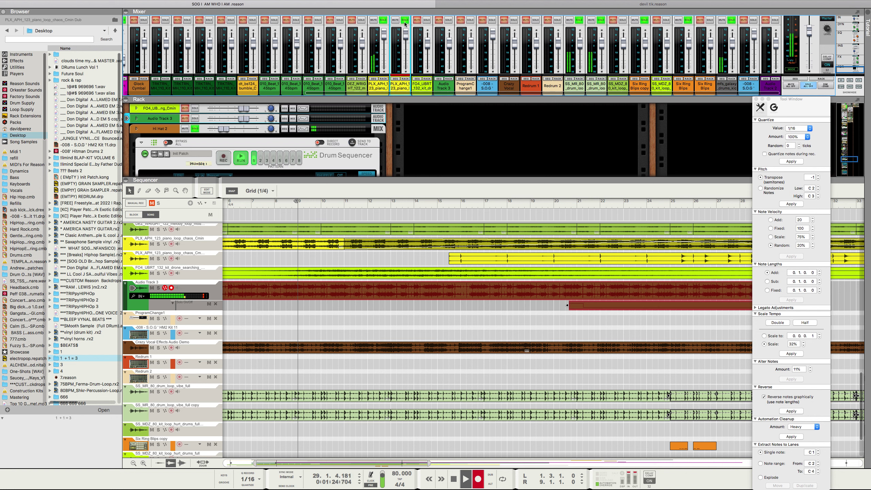
pyautogui.click(430, 22)
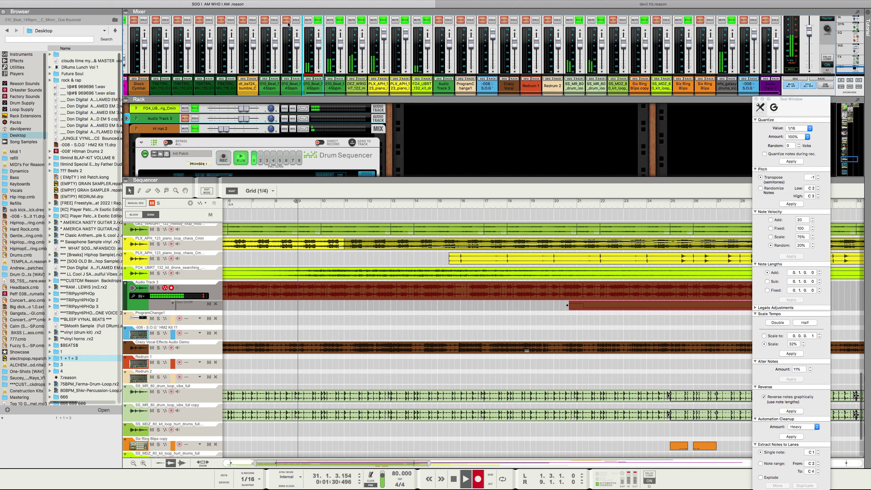
pyautogui.moveTo(343, 47); pyautogui.dragTo(342, 51)
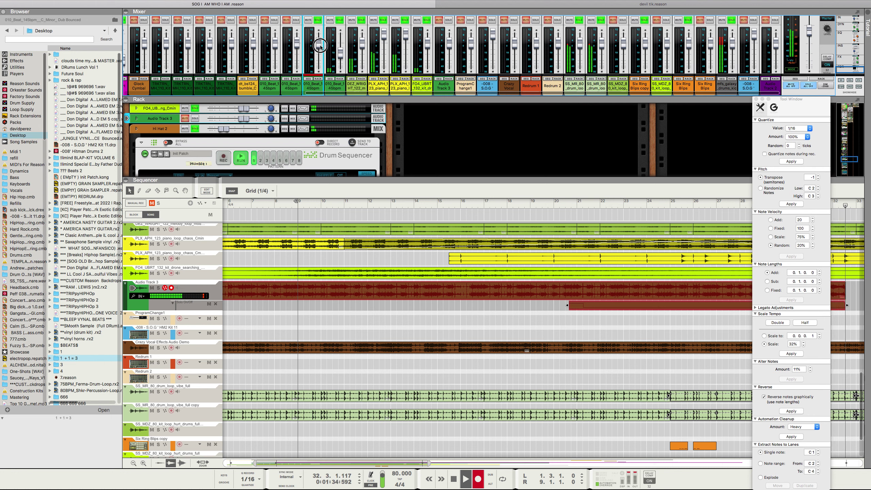
pyautogui.click(384, 38)
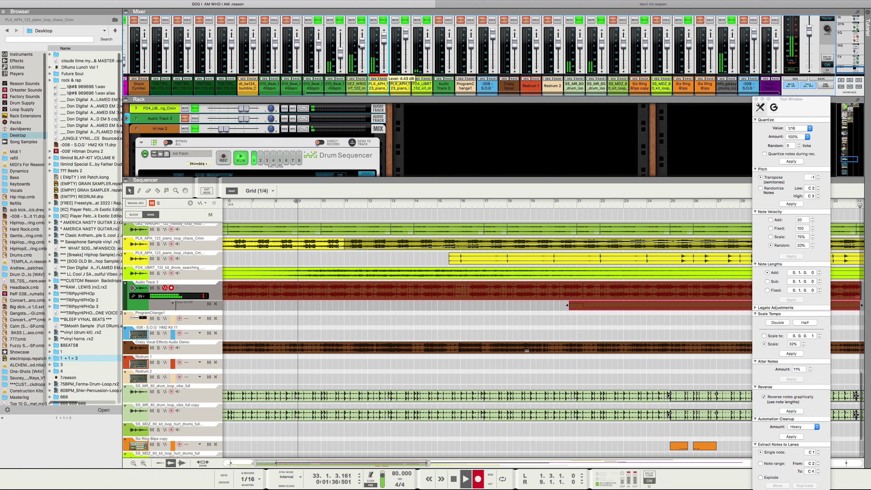
pyautogui.moveTo(384, 38); pyautogui.dragTo(341, 57)
pyautogui.click(313, 48)
# Step: Solo the remaining channels from 010_Beat_145bpm_C_Minor back to Glock Cymbal and raise the TRKTRN_MH_110 drums and hats channel's level
pyautogui.click(296, 21)
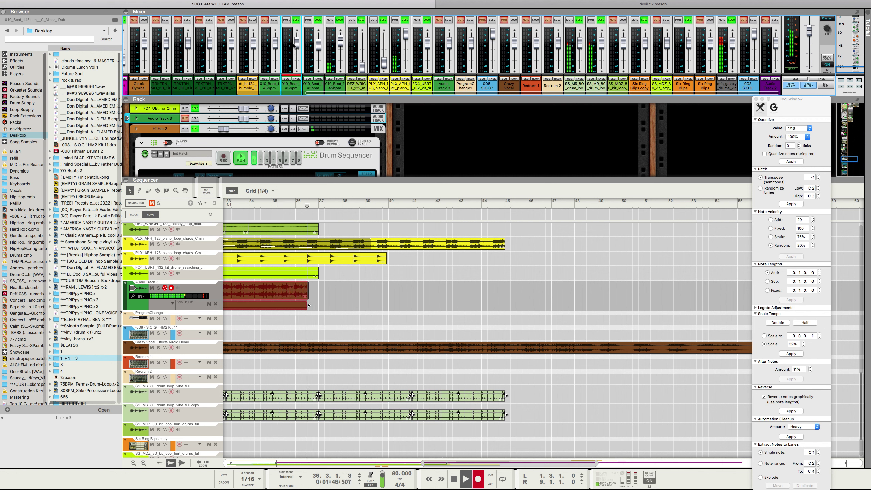
pyautogui.click(274, 19)
pyautogui.click(255, 21)
pyautogui.click(231, 20)
pyautogui.click(209, 20)
pyautogui.click(185, 20)
pyautogui.click(165, 20)
pyautogui.click(143, 20)
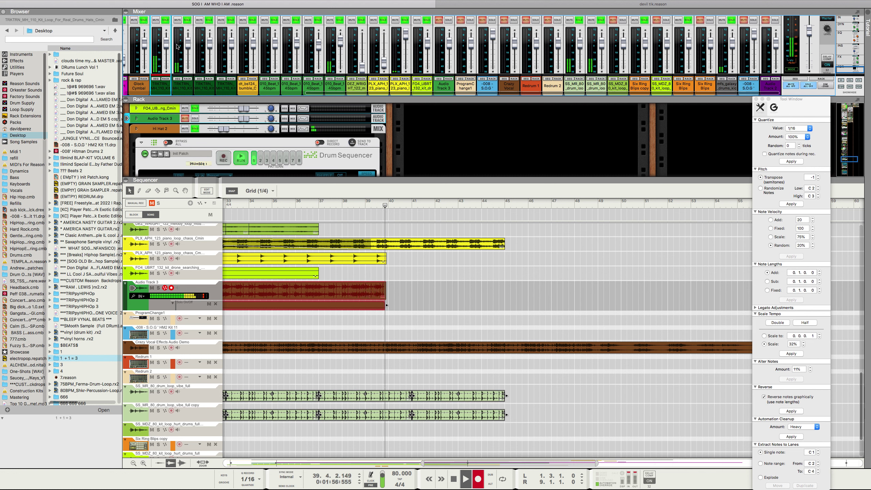
pyautogui.click(187, 44)
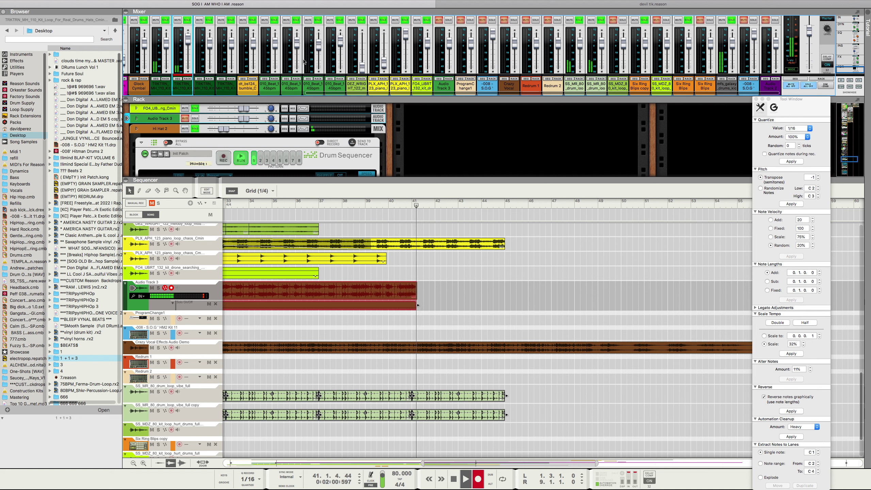
# Step: Solo the Audio Track 3, ProgramChange1, -008 S.O.G, Crazy Vocal and Redrum 1 channels, and lower the Crazy Vocal level
pyautogui.click(377, 244)
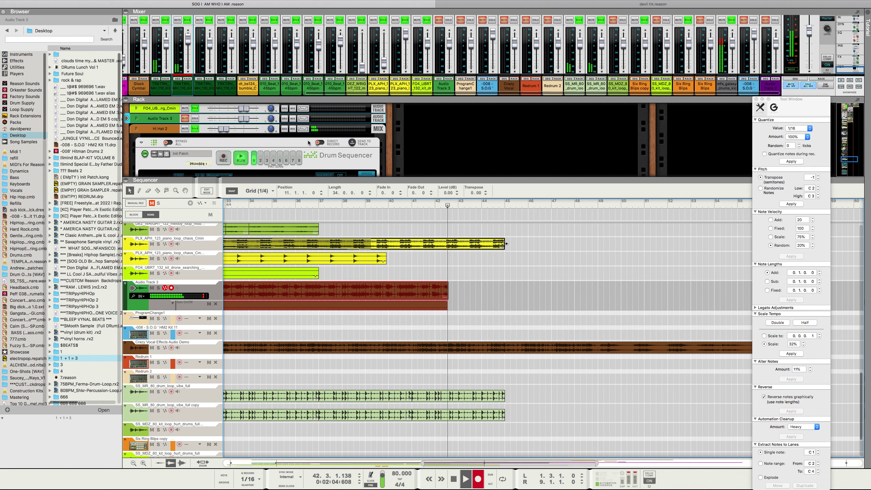
pyautogui.click(449, 20)
pyautogui.click(471, 19)
pyautogui.click(492, 20)
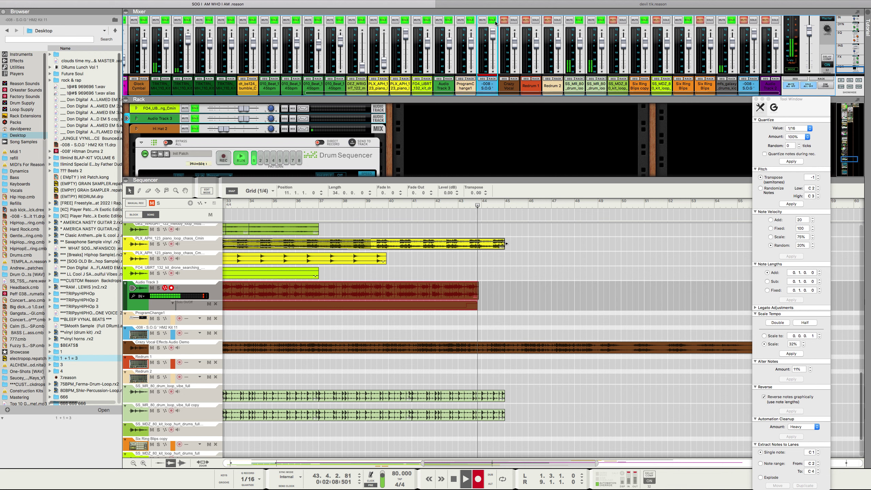
pyautogui.click(514, 20)
pyautogui.click(525, 19)
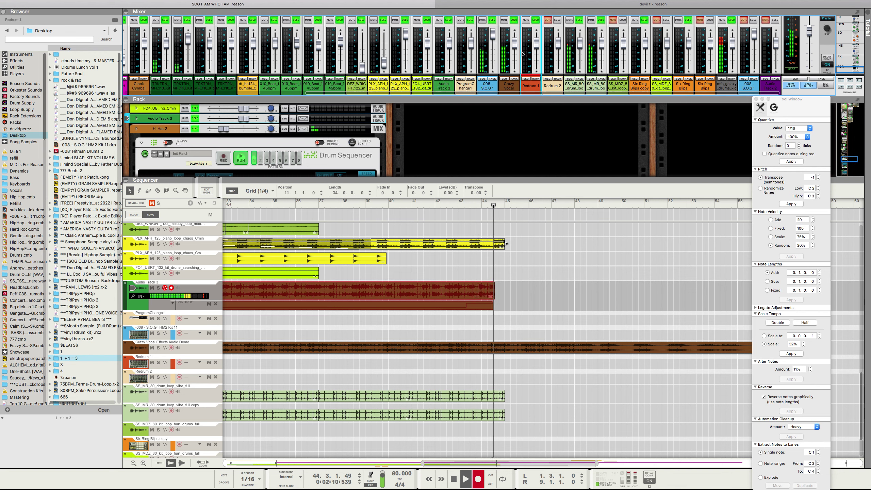
pyautogui.moveTo(515, 40); pyautogui.dragTo(520, 51)
# Step: Solo the remaining channels from Redrum 2 through the SS_MDZ_80 kit loops and Six Ring Blips to Audio Track 2
pyautogui.click(557, 20)
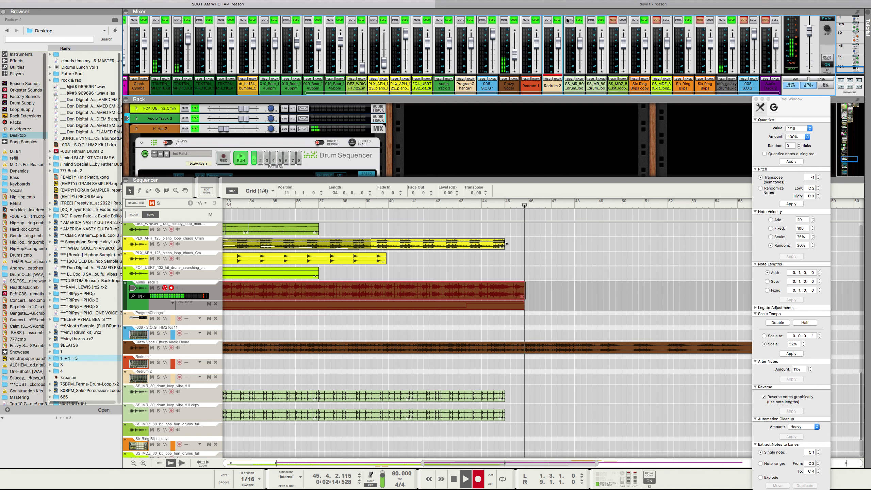
pyautogui.click(612, 20)
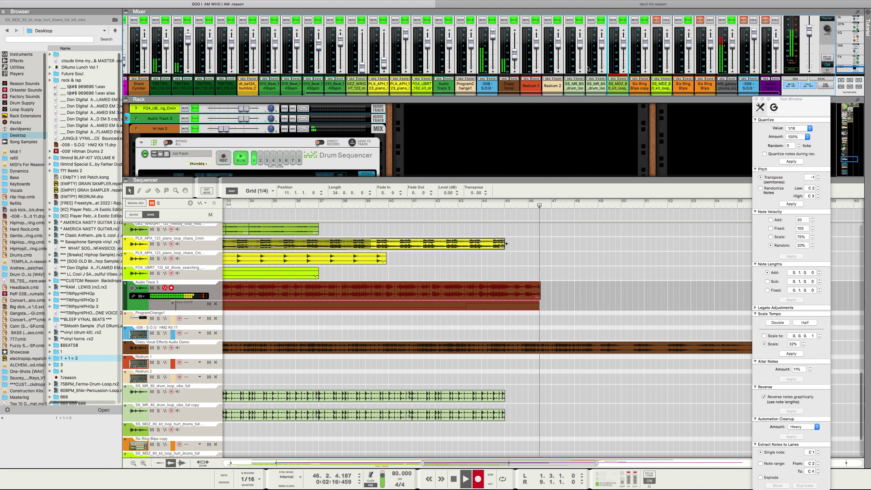
pyautogui.click(656, 19)
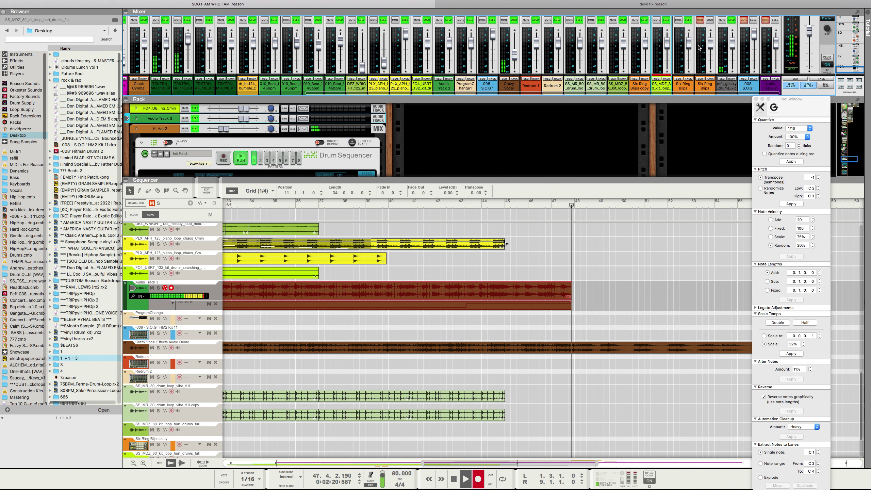
pyautogui.click(699, 19)
pyautogui.click(743, 20)
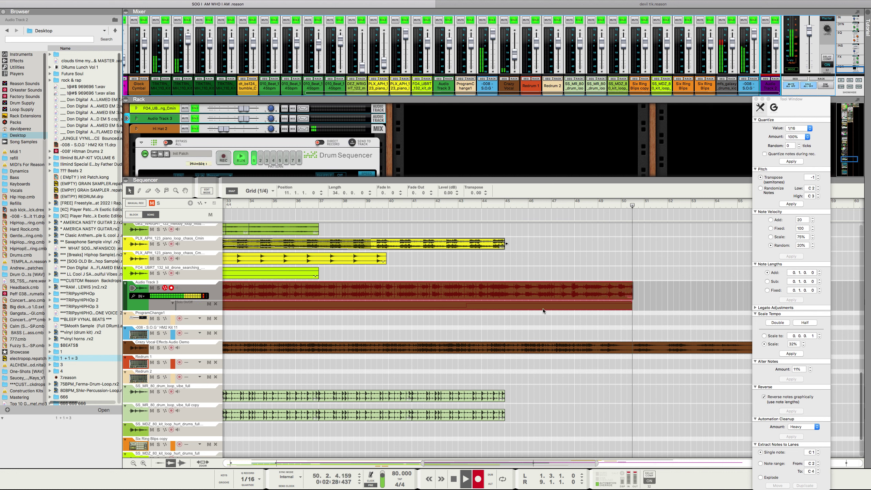
# Step: Duplicate the end clips on the SS_MR_80_drum_loop_vibe_full track and its copy twice, extending the drums past bar 53
pyautogui.moveTo(404, 377); pyautogui.dragTo(492, 437)
pyautogui.rightClick(482, 414)
pyautogui.click(491, 315)
pyautogui.rightClick(526, 405)
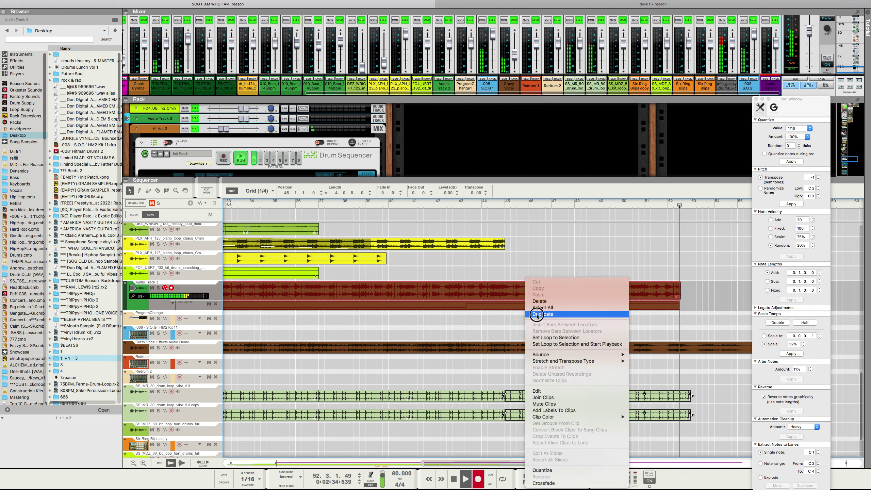
pyautogui.click(537, 314)
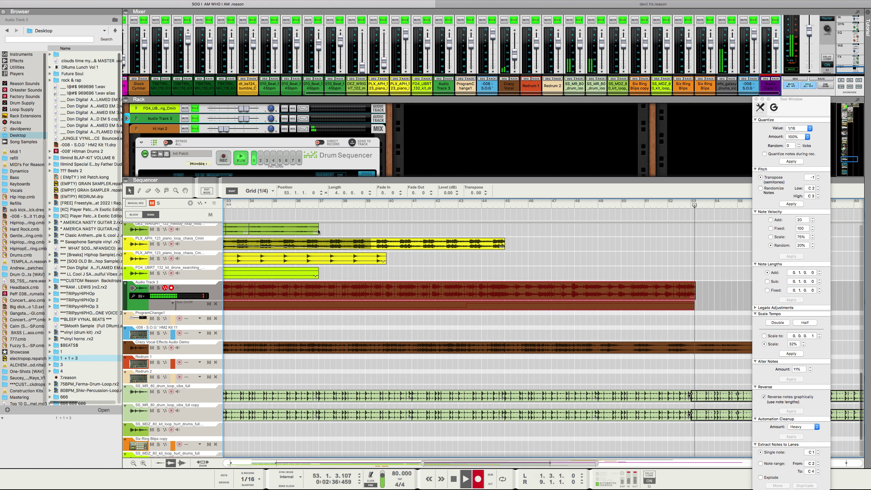
# Step: Duplicate the long clip on each of the two PLX_APH_123_piano_loop_chaos tracks so both continue past bar 55
pyautogui.rightClick(406, 242)
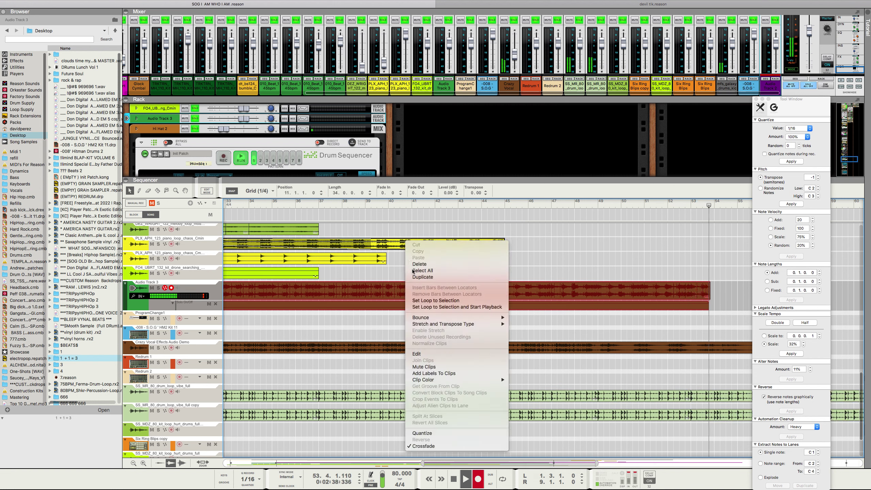
pyautogui.click(414, 277)
pyautogui.rightClick(350, 257)
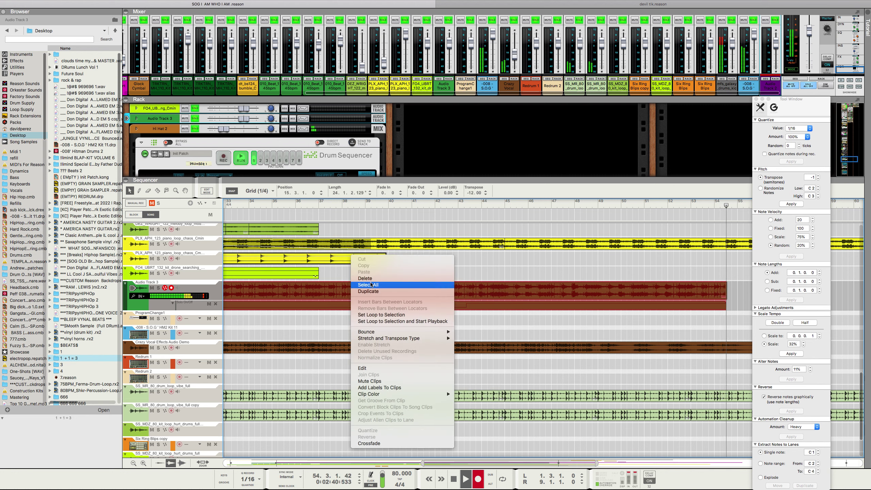
pyautogui.click(370, 293)
pyautogui.rightClick(392, 261)
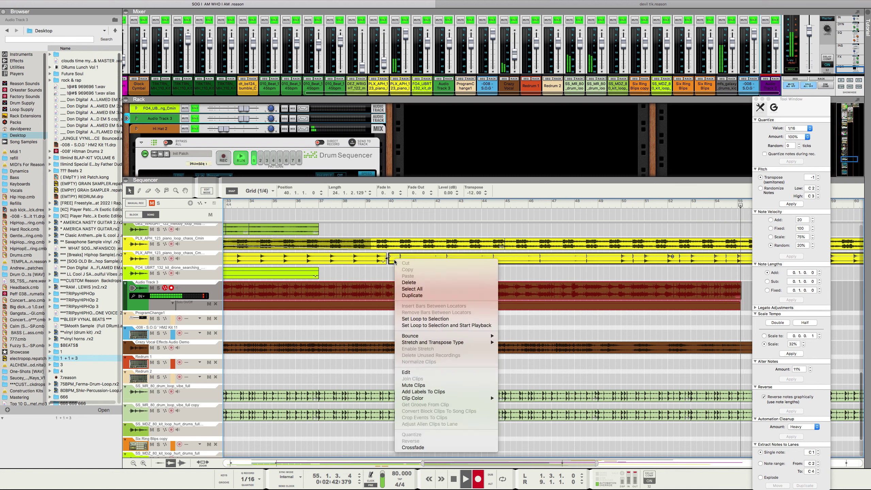
pyautogui.click(321, 268)
# Step: Duplicate the DEZ_WRIGHT_132 melody loop clip at bar 34 and extend the loop tracks above it past bar 77 with duplicated clips
pyautogui.rightClick(296, 226)
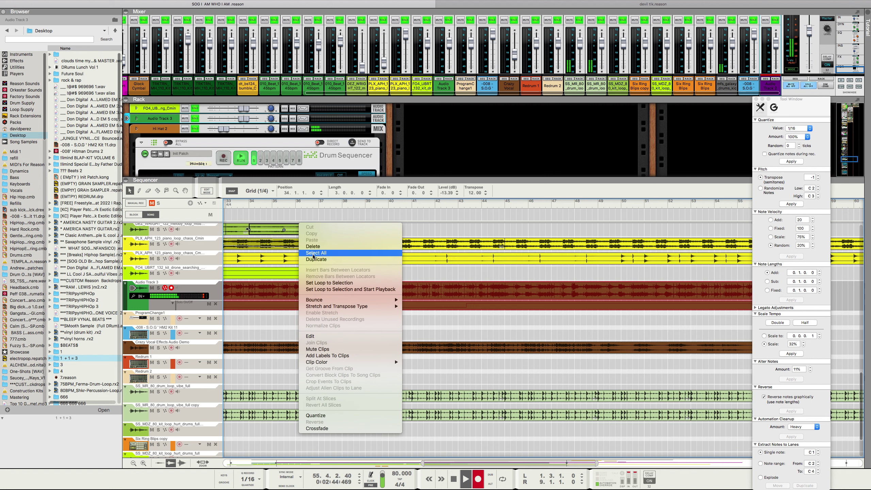
pyautogui.click(314, 259)
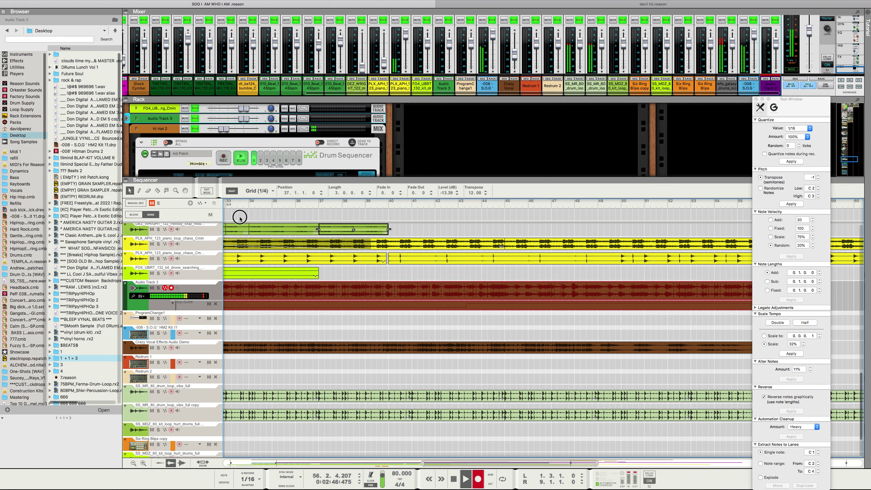
pyautogui.moveTo(241, 218); pyautogui.dragTo(352, 234)
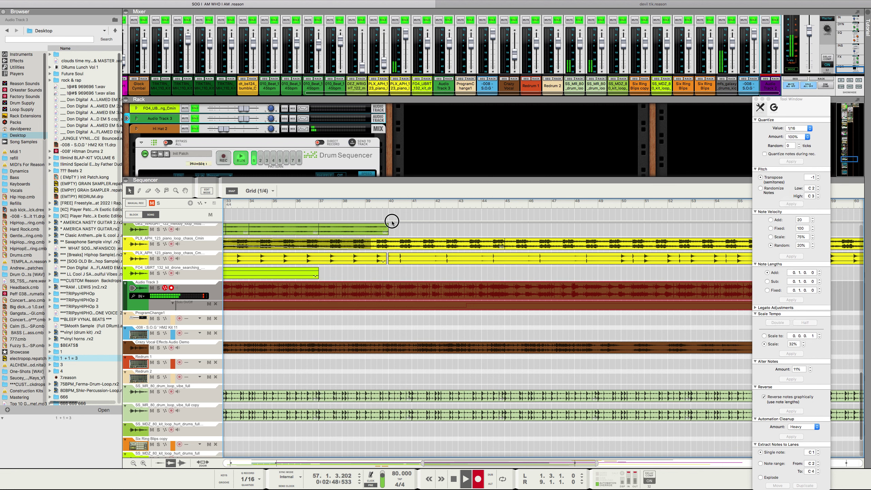
pyautogui.moveTo(397, 228); pyautogui.dragTo(124, 199)
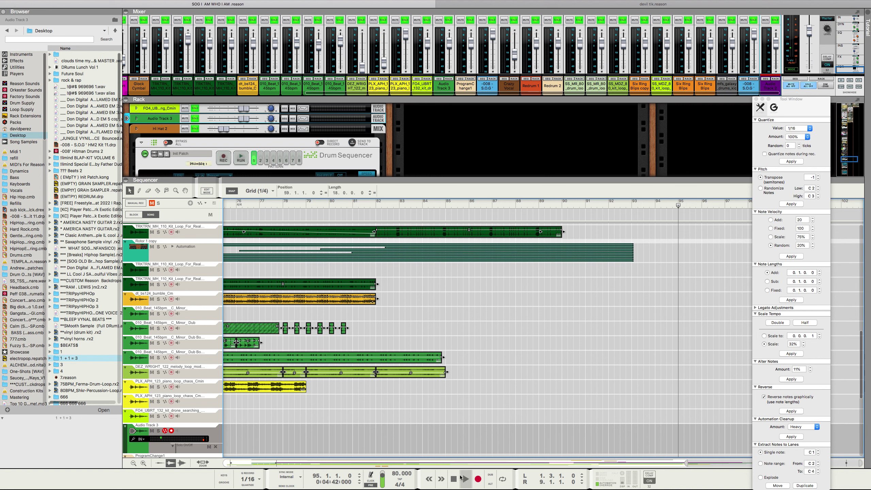
# Step: Stop the recording and play the song back from the beginning while reviewing the arrangement across all tracks
pyautogui.click(455, 477)
pyautogui.click(463, 478)
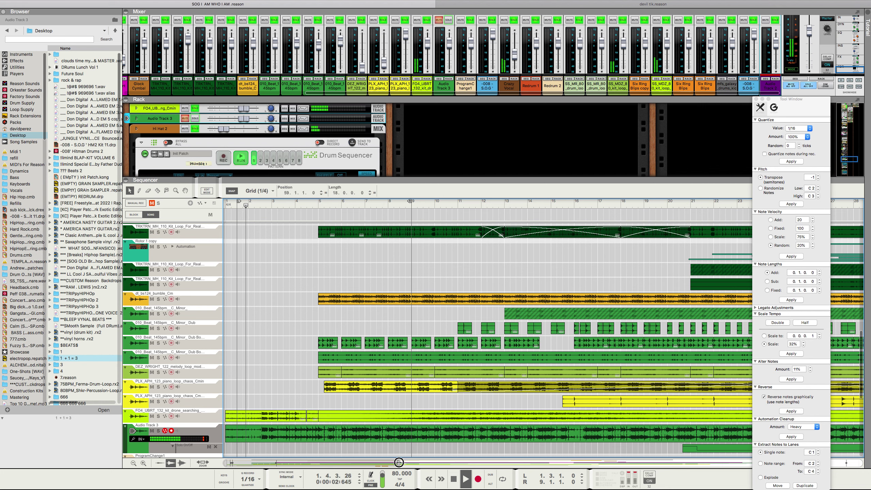
pyautogui.moveTo(398, 462); pyautogui.dragTo(400, 462)
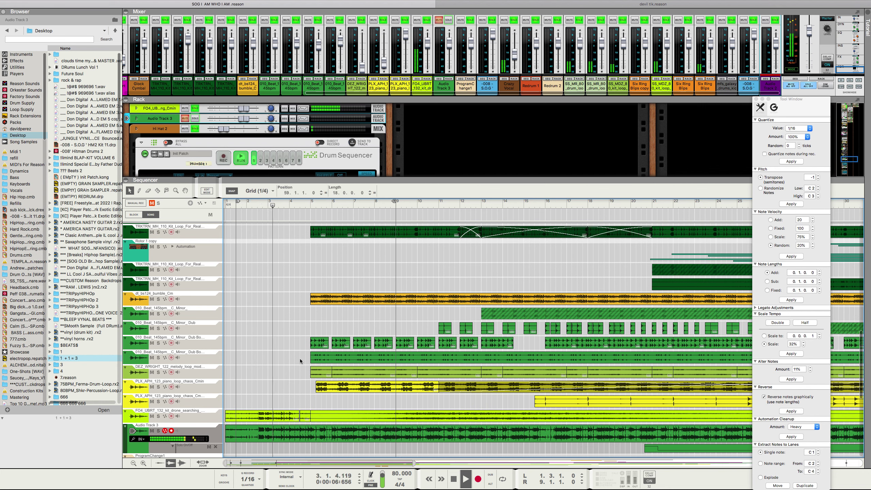
pyautogui.scroll(-1, 278, 350)
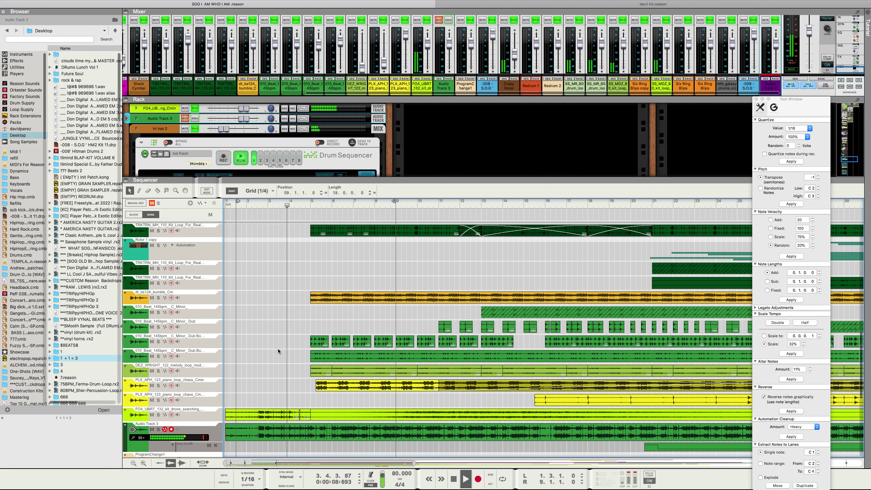
pyautogui.scroll(15, 277, 349)
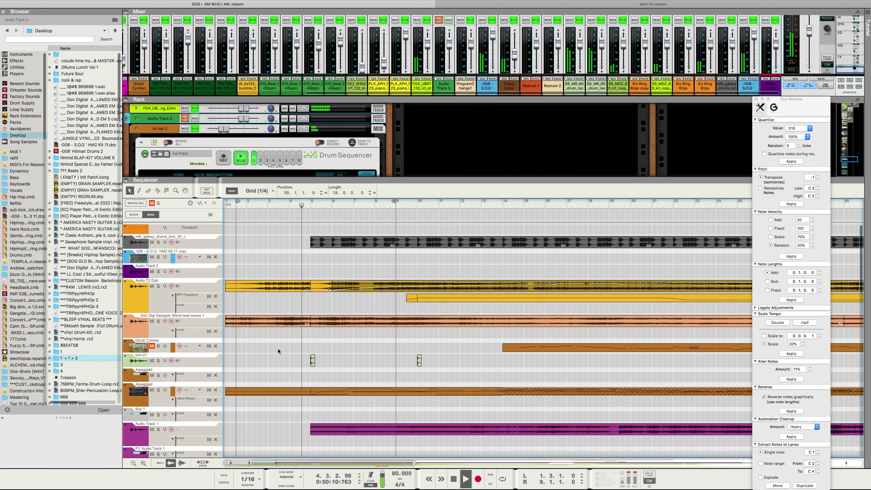
pyautogui.scroll(-8, 278, 348)
pyautogui.scroll(4, 278, 348)
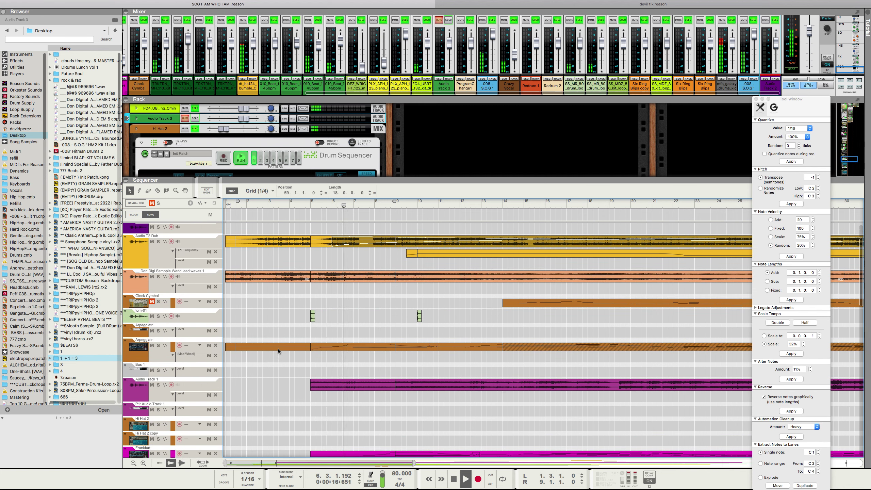
pyautogui.scroll(3, 277, 350)
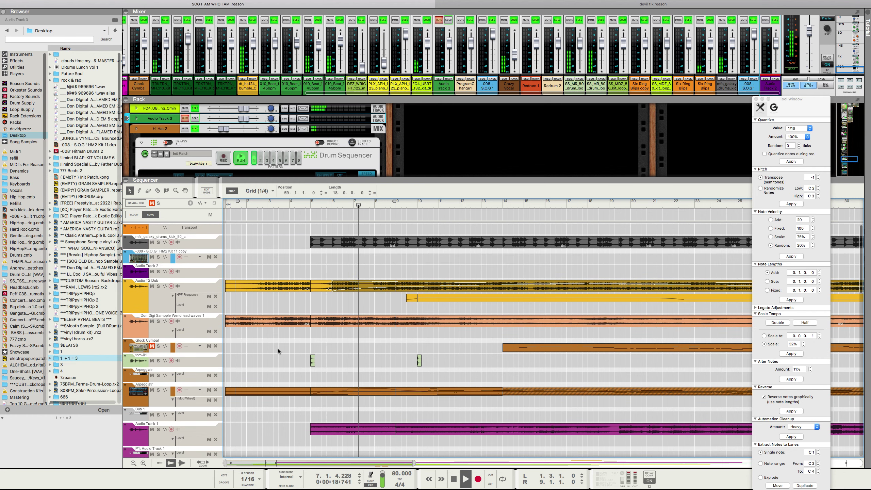
pyautogui.scroll(-15, 278, 349)
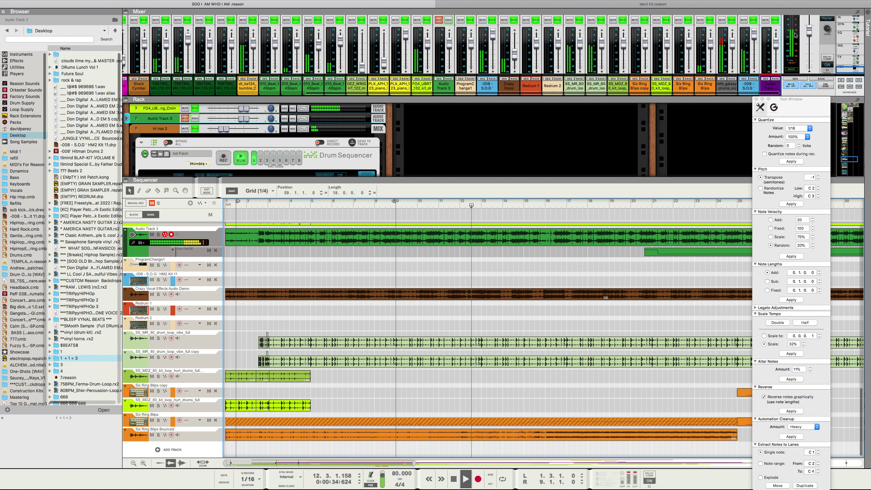
# Step: Review the master section from sends to fader in the mixer and lower the master fader slightly
pyautogui.click(810, 25)
pyautogui.scroll(5, 807, 32)
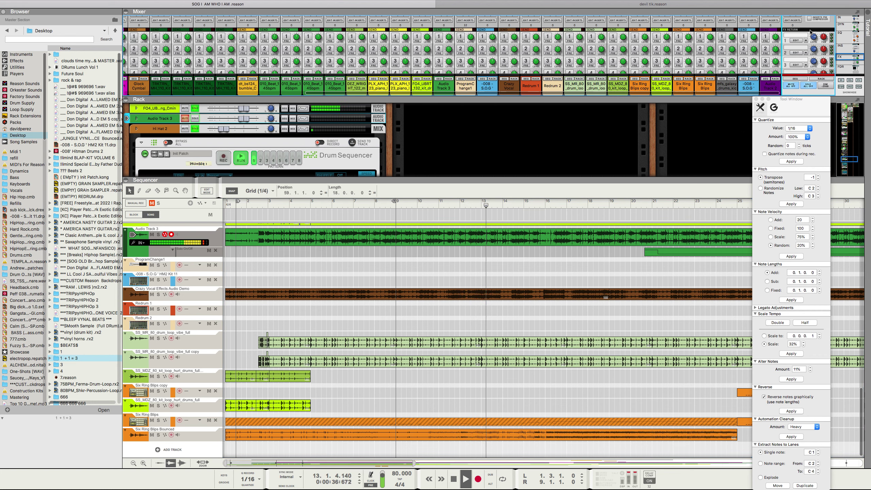
pyautogui.scroll(-8, 802, 43)
pyautogui.scroll(5, 802, 43)
pyautogui.scroll(-5, 802, 42)
pyautogui.scroll(5, 802, 41)
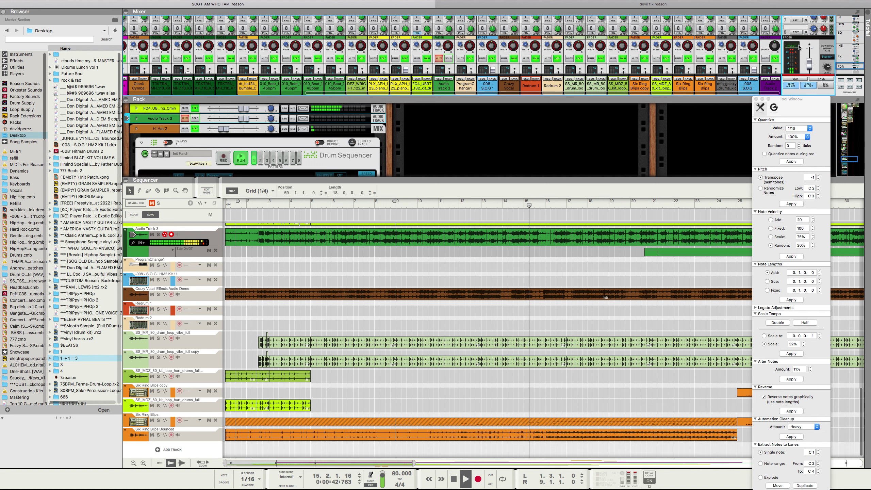
pyautogui.moveTo(809, 64); pyautogui.dragTo(809, 69)
pyautogui.scroll(5, 809, 68)
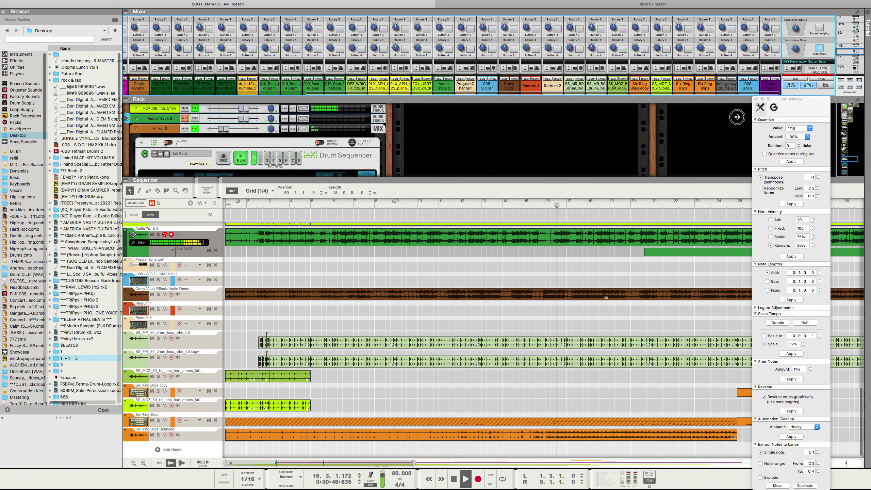
# Step: Enlarge the mixer temporarily to check the master compressor and inserts, and fine-tune the master fader level
pyautogui.press('F6')
pyautogui.click(755, 99)
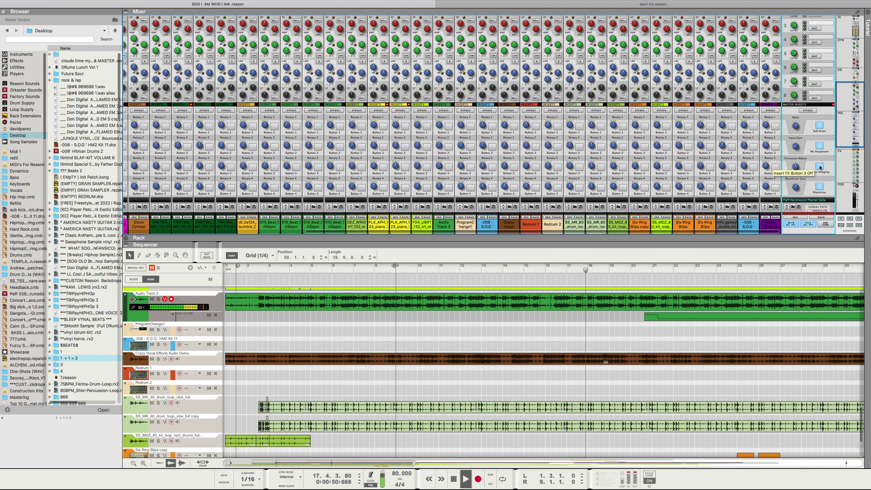
pyautogui.scroll(5, 792, 119)
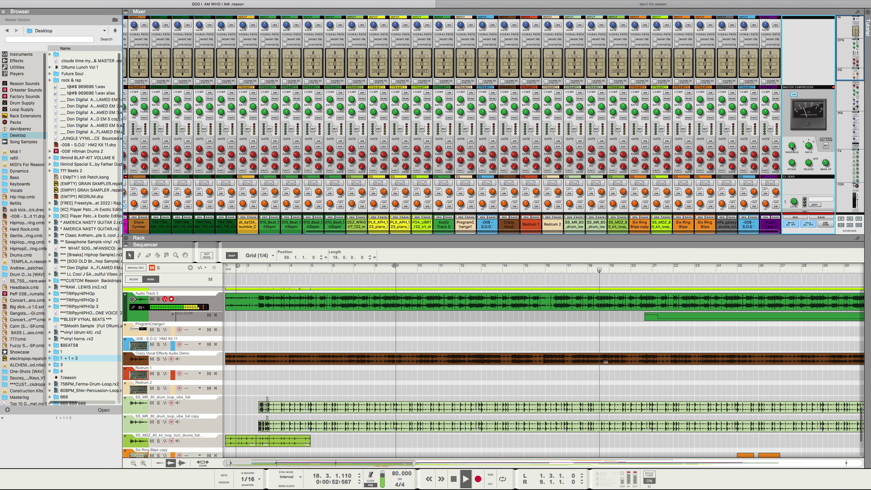
pyautogui.scroll(-1, 792, 148)
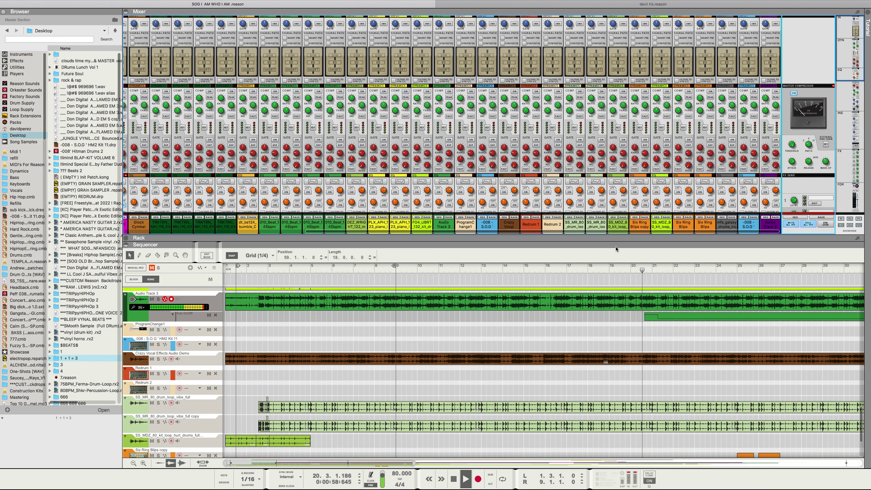
pyautogui.scroll(-10, 689, 155)
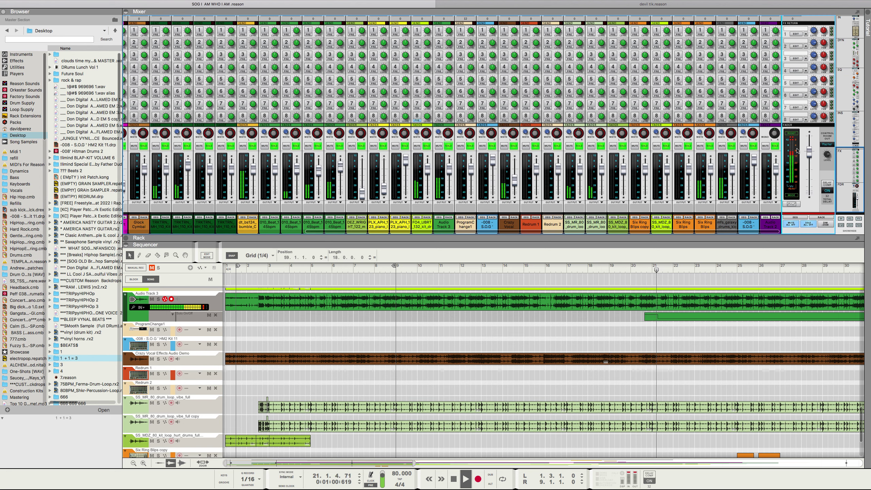
pyautogui.moveTo(808, 154); pyautogui.dragTo(809, 159)
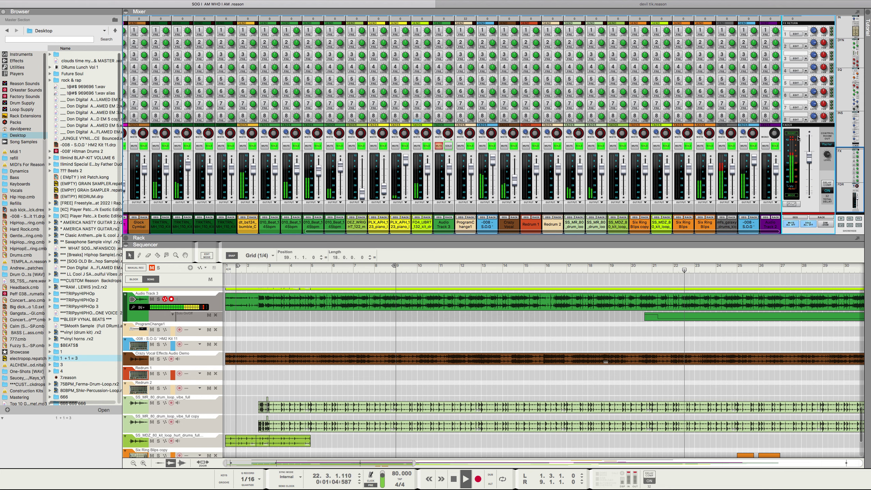
pyautogui.moveTo(809, 157); pyautogui.dragTo(808, 153)
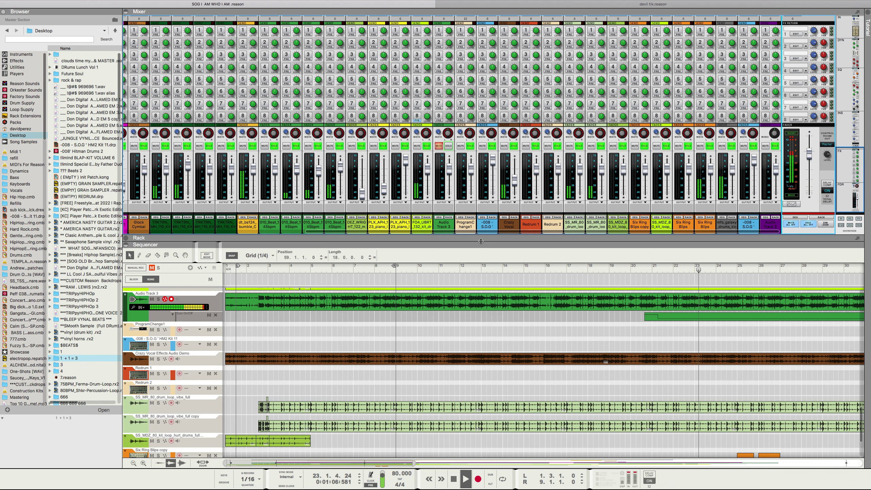
pyautogui.moveTo(449, 235); pyautogui.dragTo(464, 182)
pyautogui.click(297, 214)
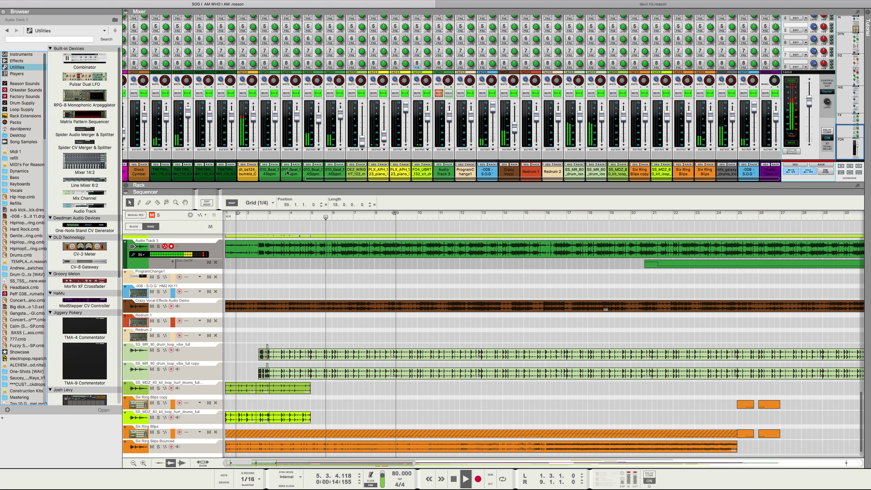
# Step: Select the mixer channels from Hi Hat 2 through the last one and route them all to a new output bus
pyautogui.moveTo(305, 179); pyautogui.dragTo(113, 179)
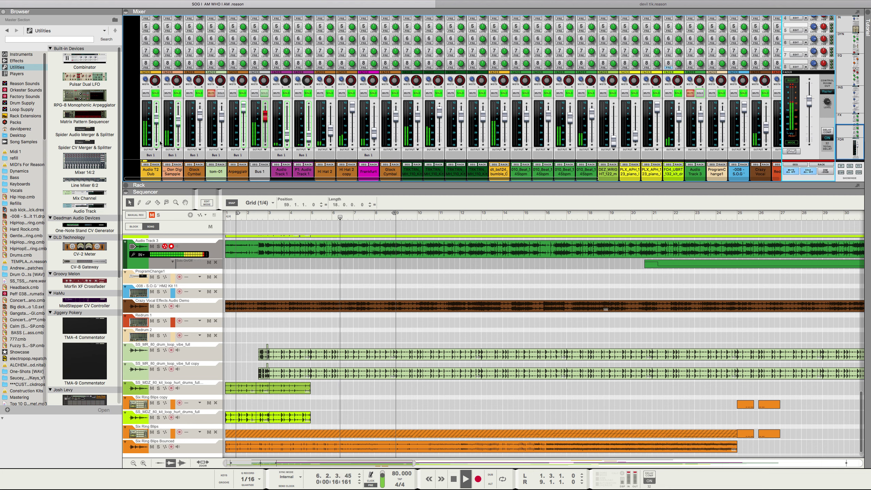
pyautogui.click(147, 142)
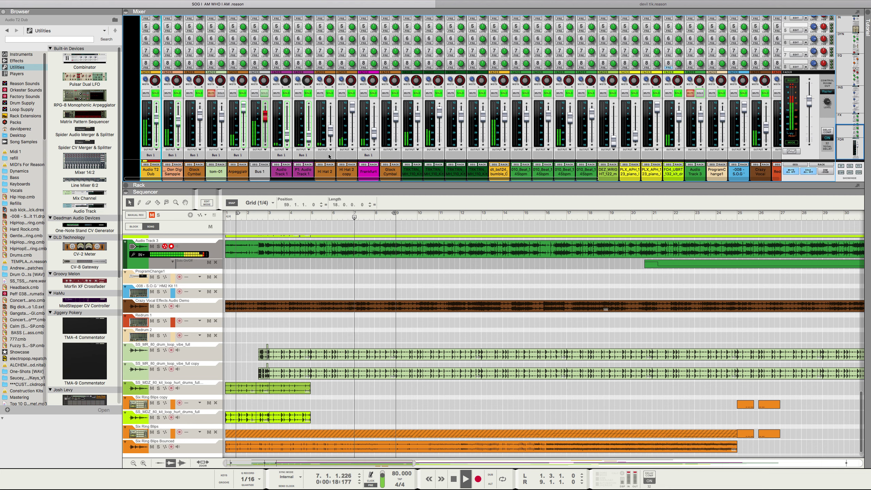
pyautogui.click(337, 176)
pyautogui.hscroll(10, 471, 178)
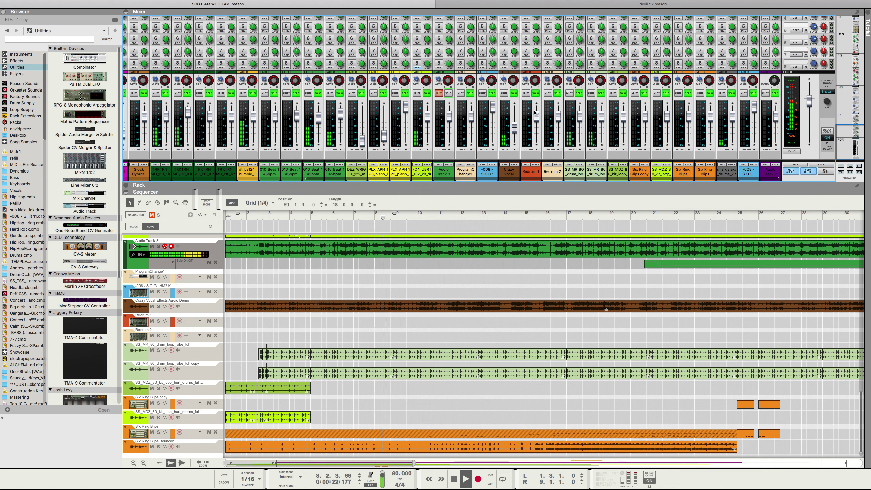
pyautogui.keyDown('shift'); pyautogui.click(768, 144); pyautogui.keyUp('shift')
pyautogui.click(768, 155)
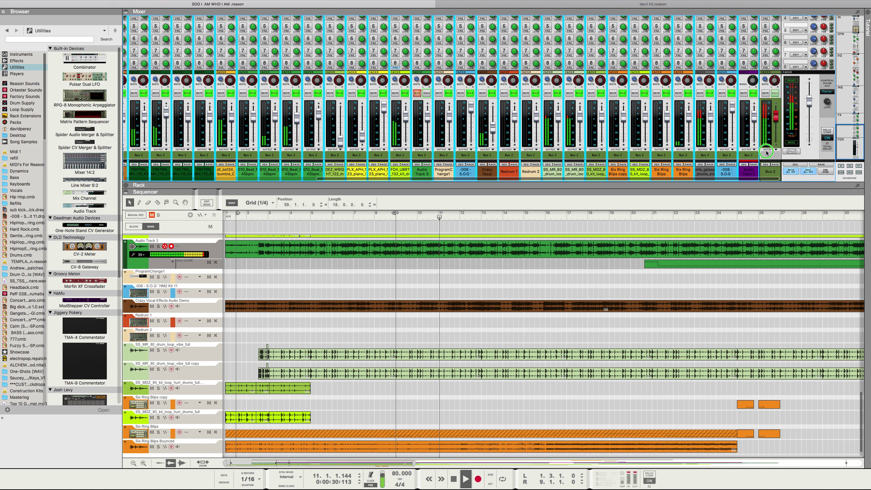
# Step: Look through the Bus 2 channel's options, including Create Parallel Channel, and move playback back several bars
pyautogui.click(768, 151)
pyautogui.click(774, 144)
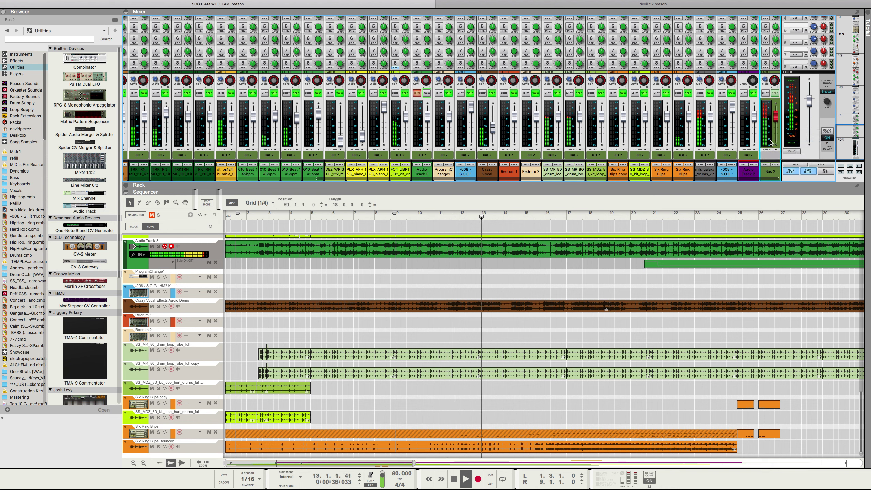
pyautogui.rightClick(770, 142)
pyautogui.moveTo(778, 220)
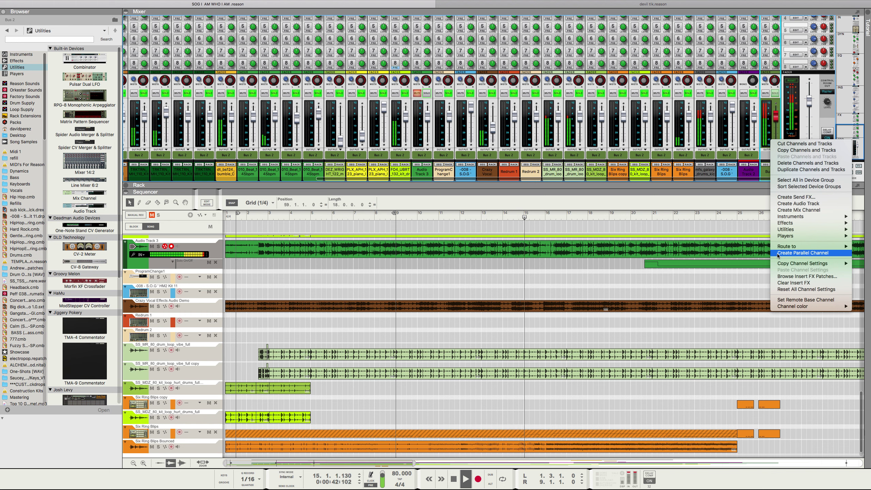
pyautogui.click(789, 253)
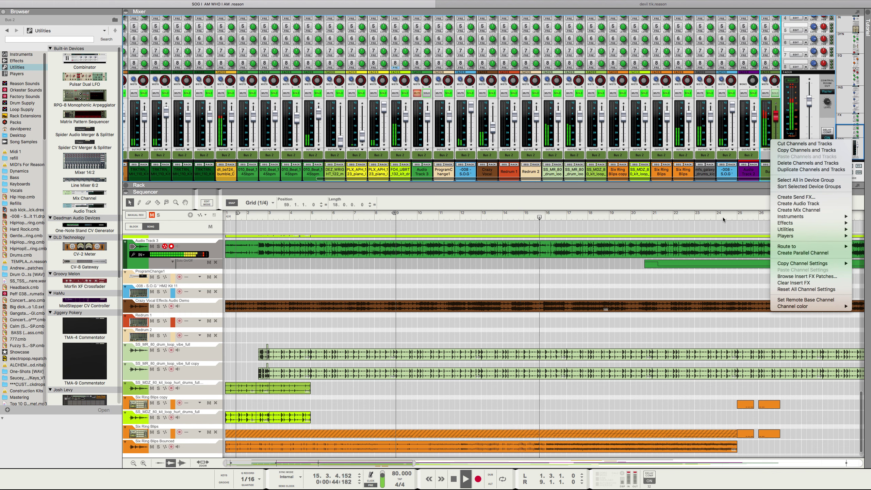
pyautogui.press('KP_7')
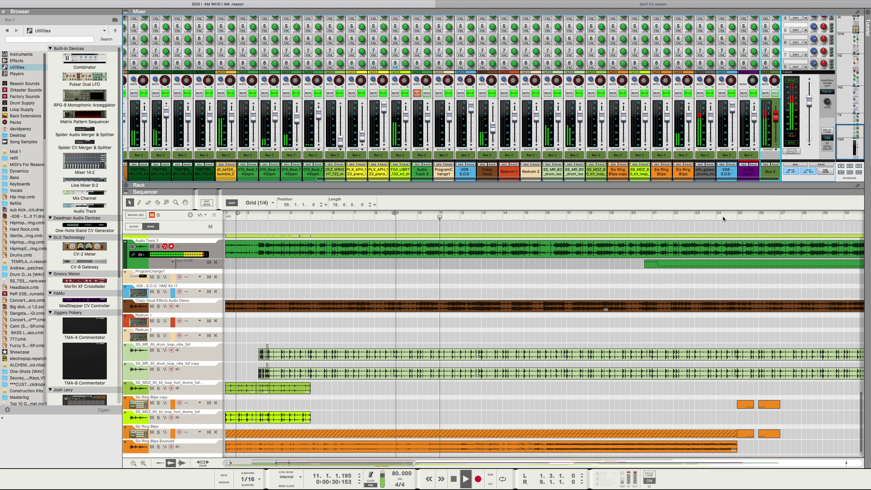
pyautogui.press('KP_7')
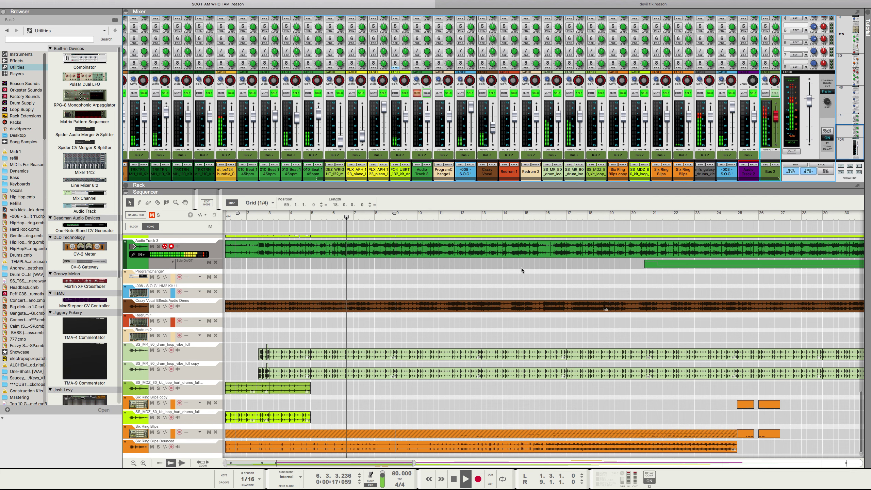
# Step: Select the Audio Track 3 clip and unmute its channel in the mixer
pyautogui.scroll(1, 521, 267)
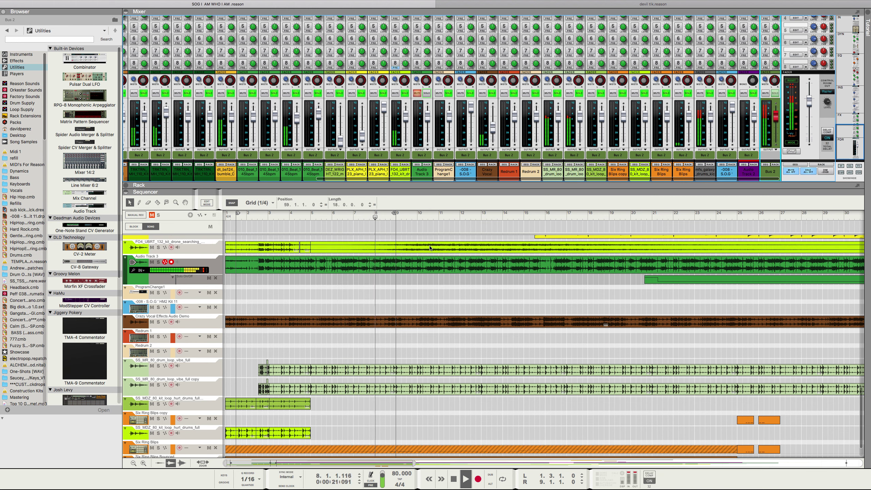
pyautogui.click(343, 270)
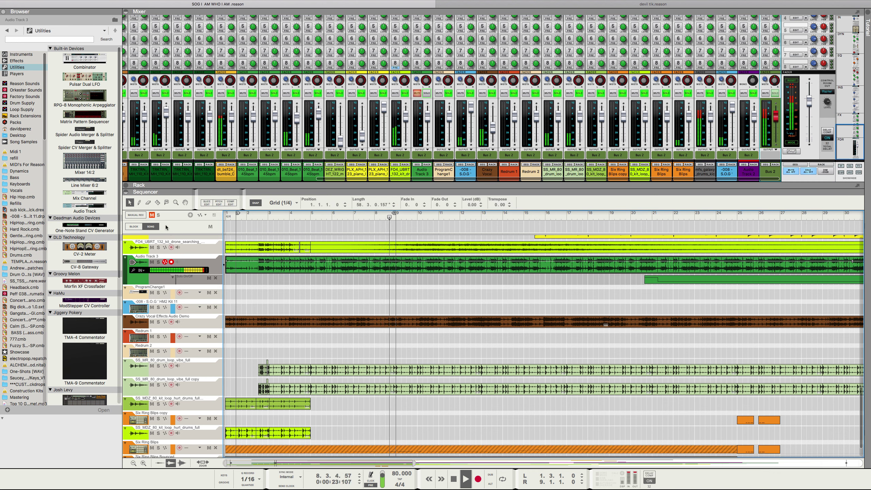
pyautogui.click(151, 262)
pyautogui.click(151, 262)
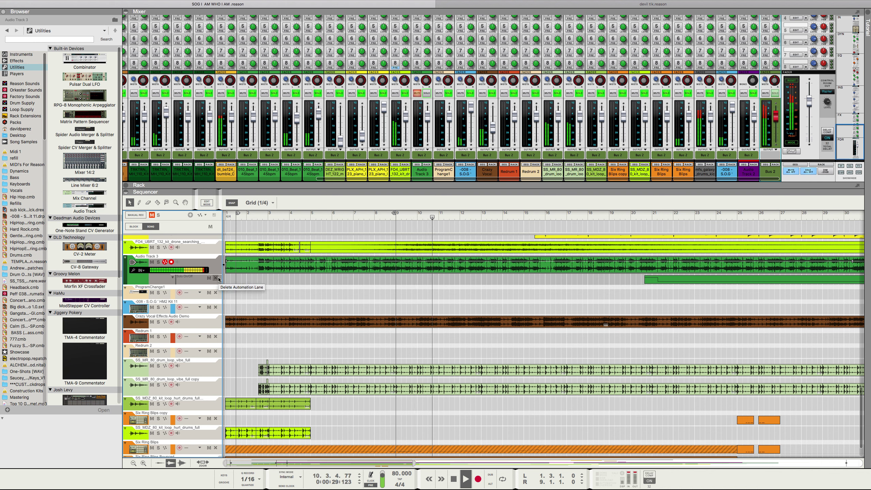
pyautogui.click(423, 95)
pyautogui.click(421, 94)
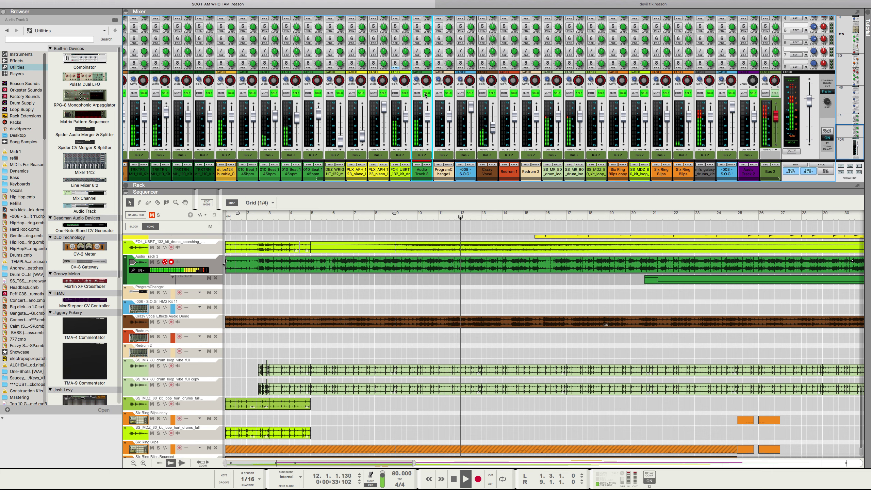
# Step: Mute Audio Track 3 and unmute it again to compare the mix with and without it
pyautogui.click(180, 260)
pyautogui.doubleClick(180, 260)
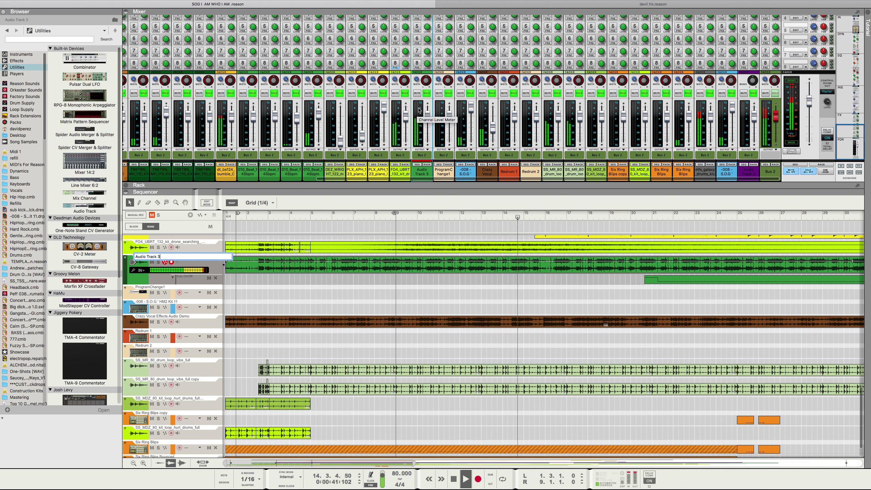
pyautogui.click(425, 93)
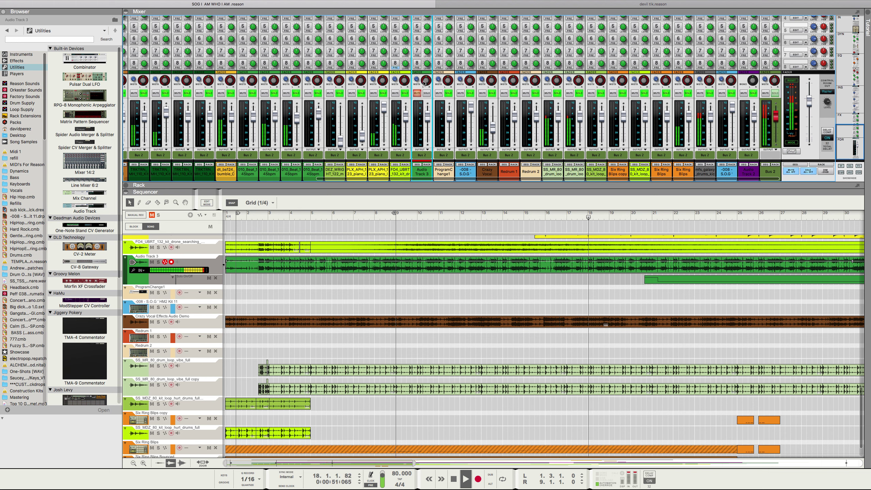
pyautogui.click(424, 96)
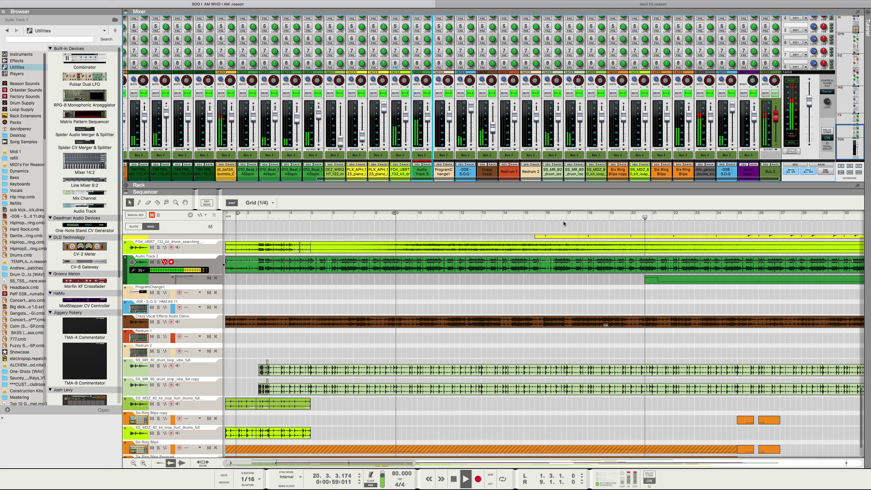
# Step: Transpose the Audio Track 3 clip down 12 semitones and adjust its mixer channel level
pyautogui.click(601, 271)
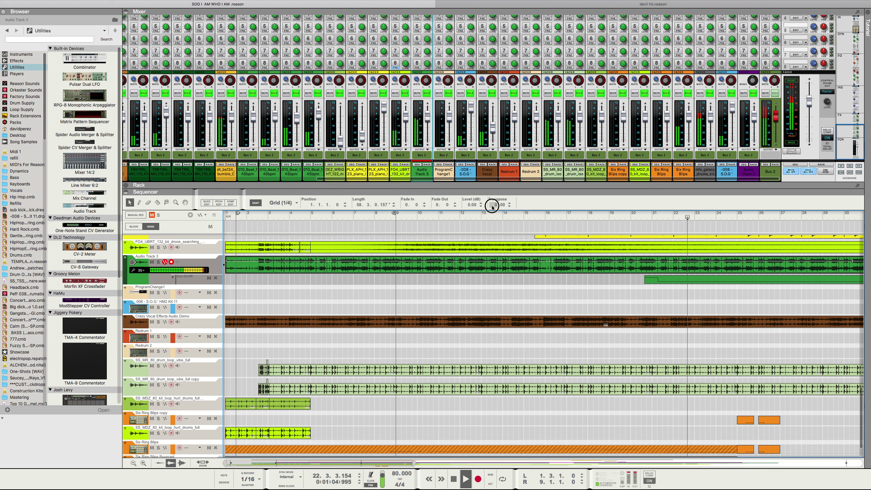
pyautogui.moveTo(490, 204); pyautogui.dragTo(490, 258)
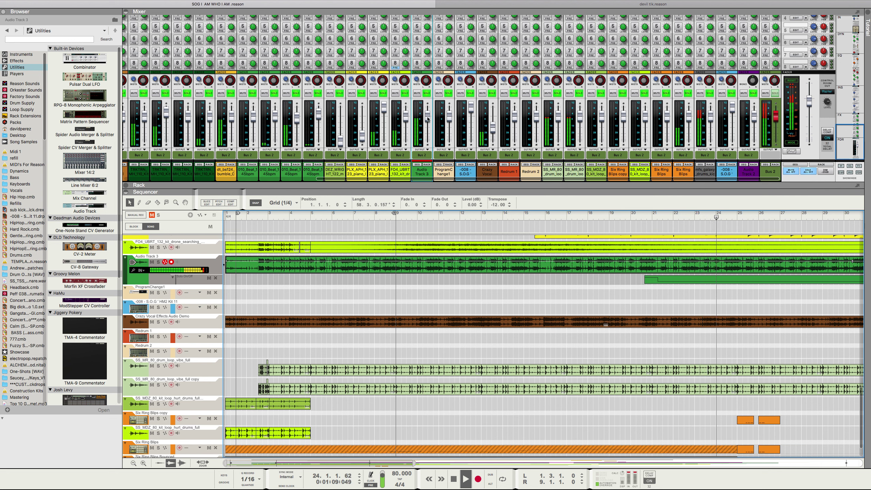
pyautogui.moveTo(429, 114)
pyautogui.moveTo(429, 114); pyautogui.dragTo(429, 117)
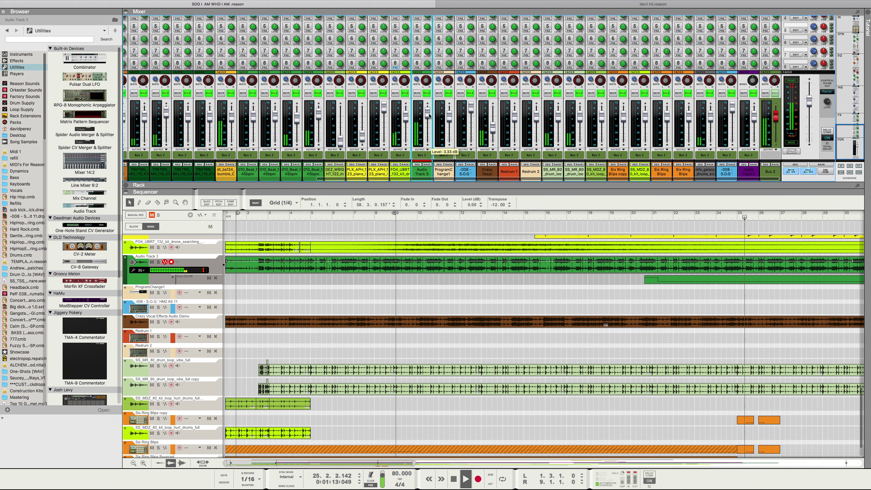
pyautogui.moveTo(429, 114); pyautogui.dragTo(430, 117)
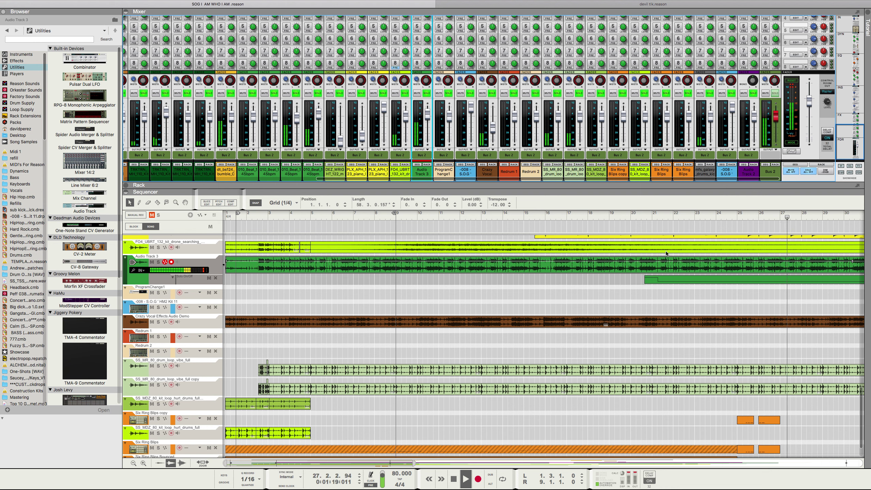
# Step: Split the Audio Track 3 clip at bar 26.4 with the Razor tool and return to the selection tool
pyautogui.click(158, 203)
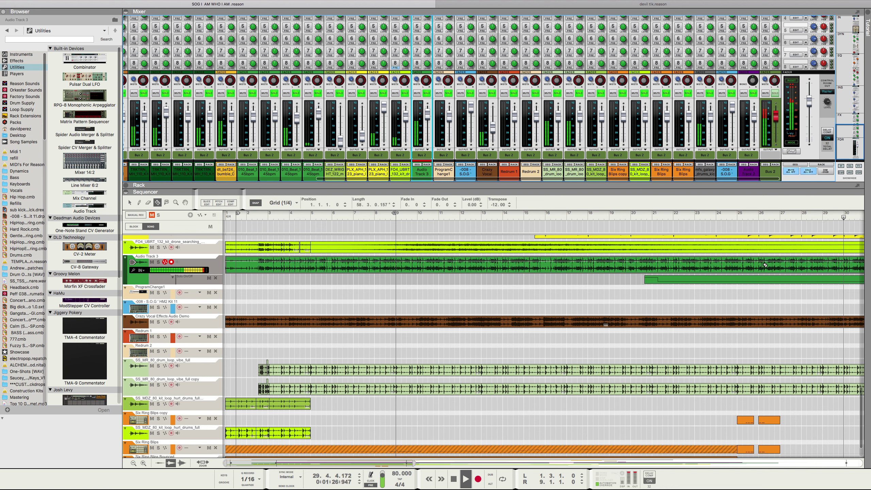
pyautogui.click(718, 277)
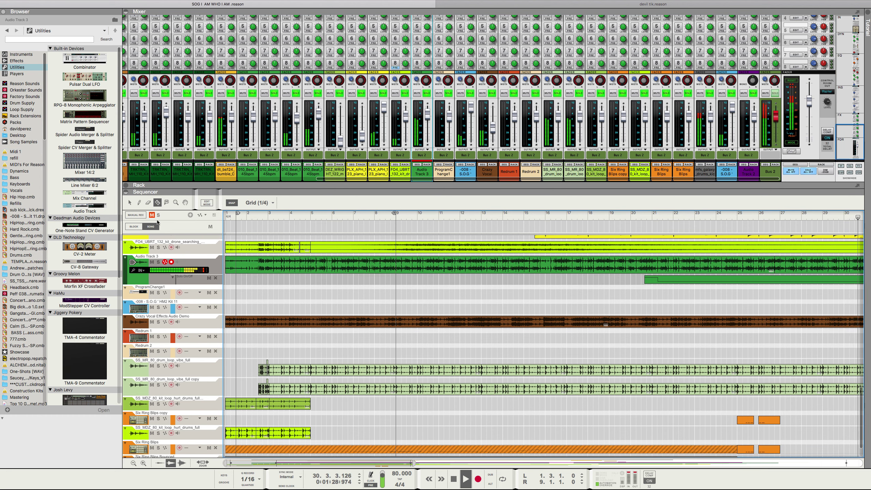
pyautogui.click(129, 202)
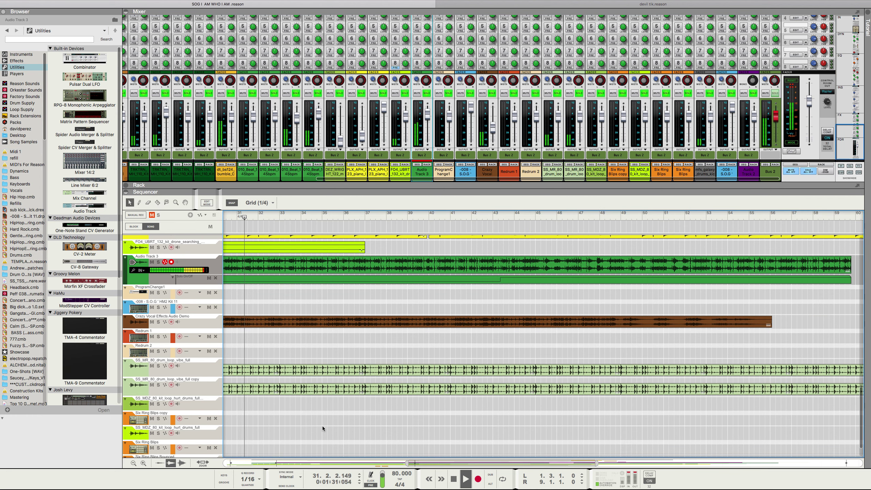
# Step: Split the second Audio Track 3 clip at bar 34 with the Razor tool and select the segment after the cut
pyautogui.moveTo(409, 463); pyautogui.dragTo(351, 463)
pyautogui.click(383, 273)
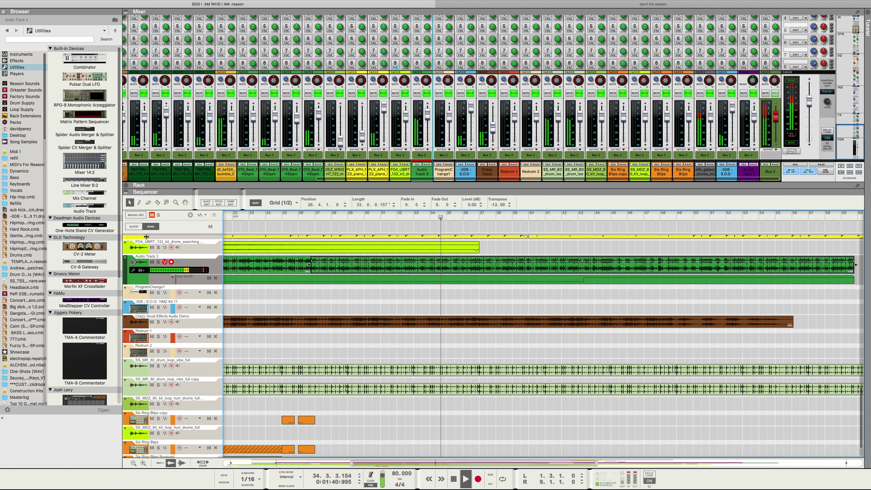
pyautogui.click(157, 202)
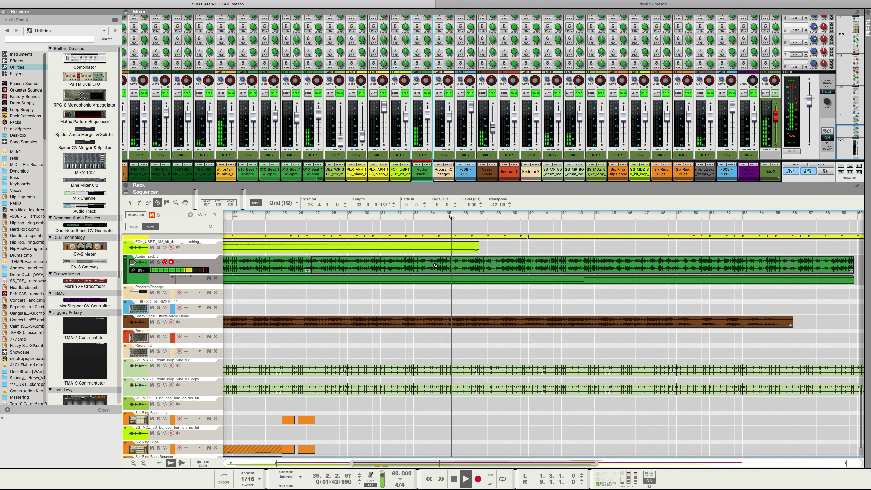
pyautogui.click(433, 266)
pyautogui.press('q')
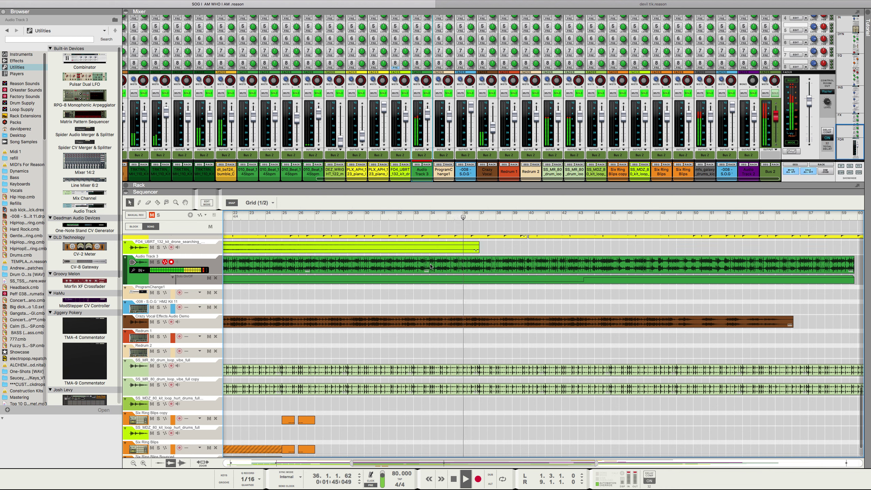
pyautogui.click(436, 268)
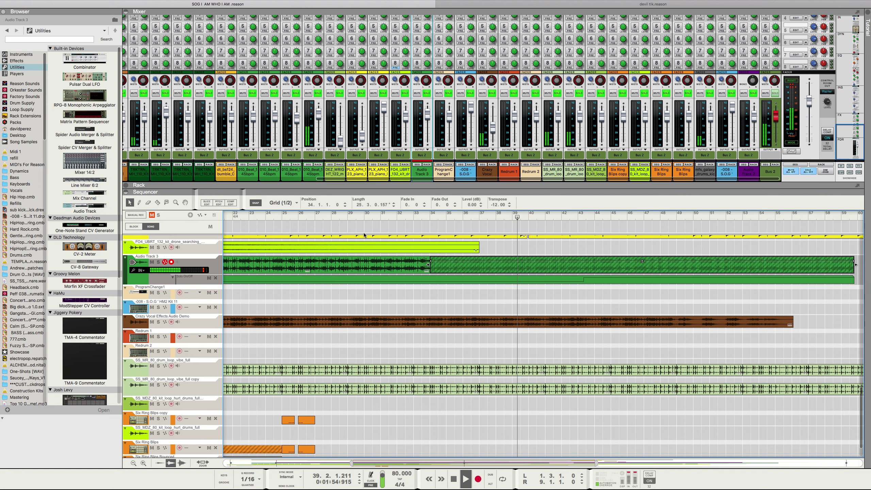
# Step: Restart playback from the song's beginning and give the first Audio Track 3 clip a long fade-in reaching about bar 23
pyautogui.press('space')
pyautogui.press('KP_0')
pyautogui.press('space')
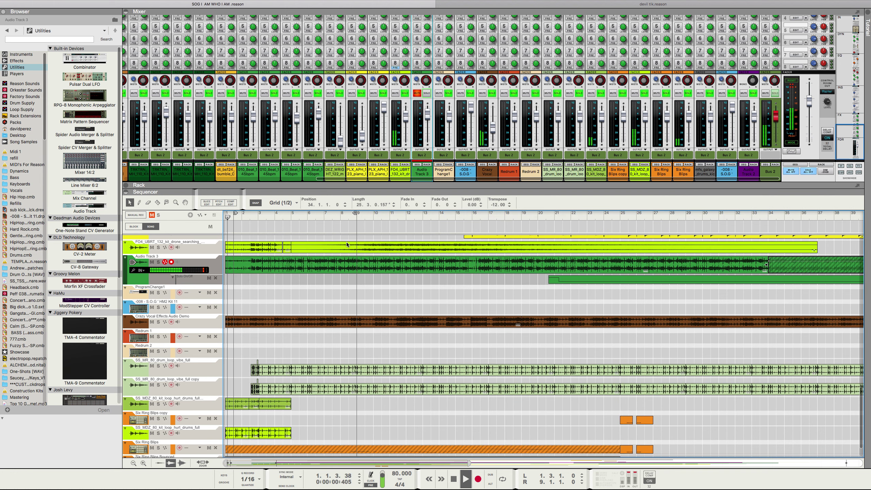
pyautogui.click(256, 266)
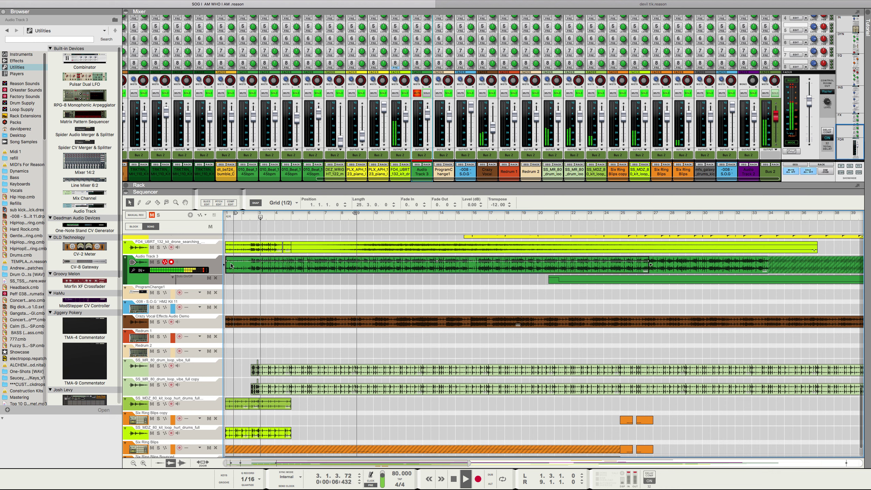
pyautogui.moveTo(227, 257); pyautogui.dragTo(587, 241)
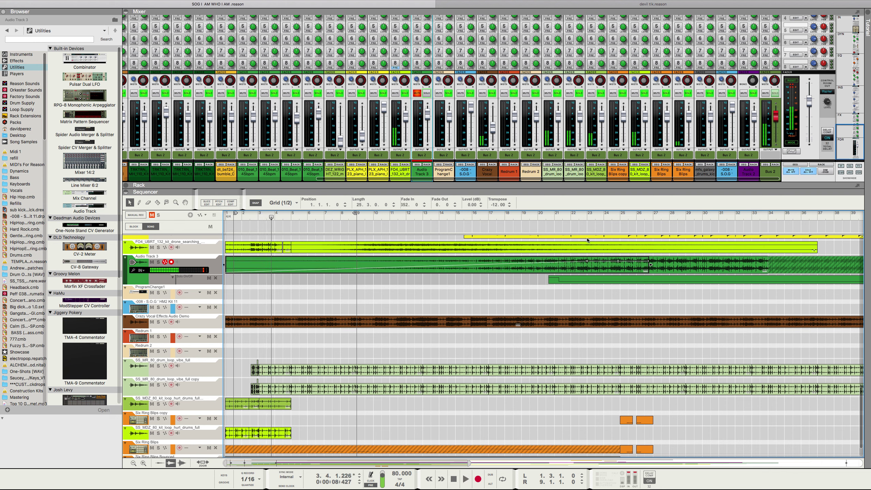
pyautogui.press('space')
pyautogui.press('space')
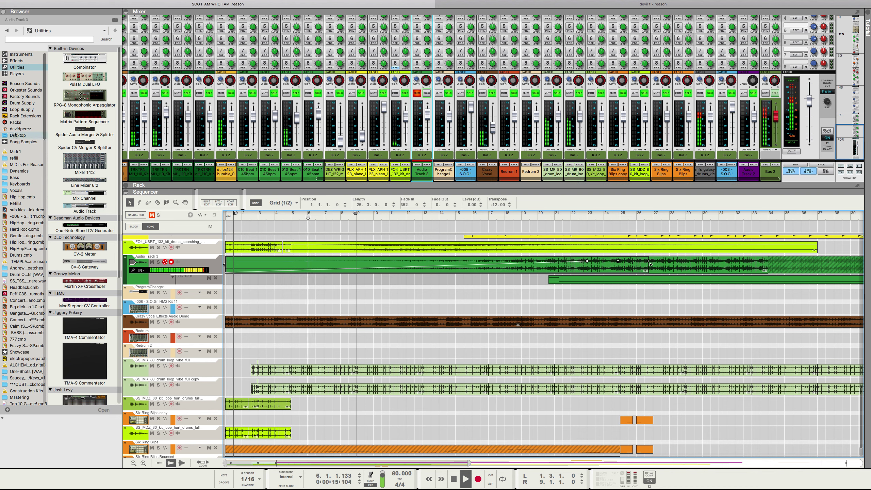
# Step: Browse the 808 Trap pack's Patches folder and create an instrument track from the Ba Hustlenomics.cmb patch
pyautogui.click(21, 122)
pyautogui.click(51, 55)
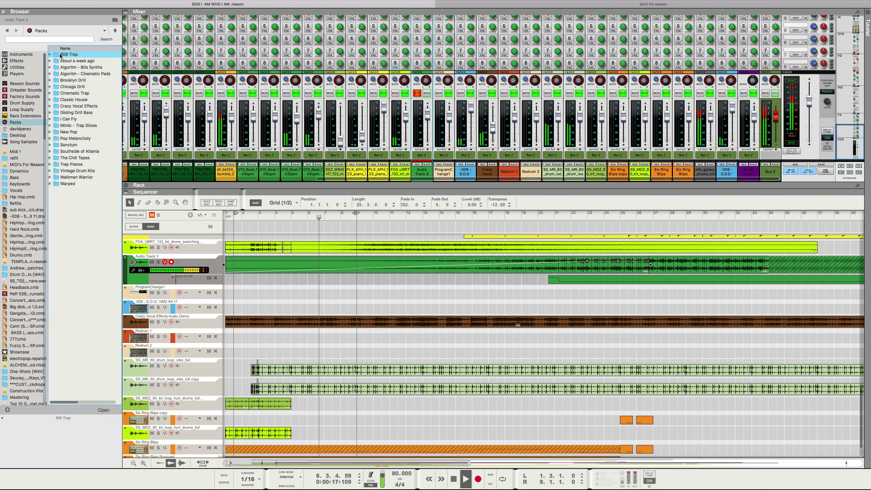
pyautogui.click(50, 55)
pyautogui.click(55, 61)
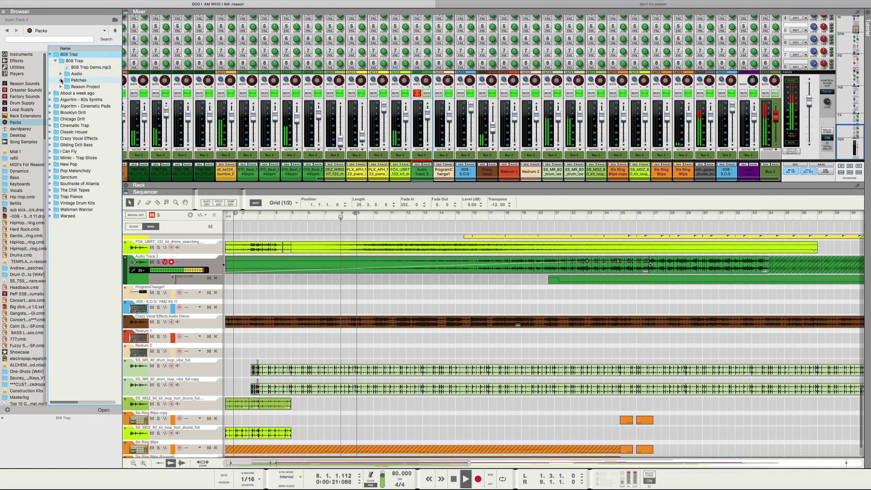
pyautogui.click(61, 80)
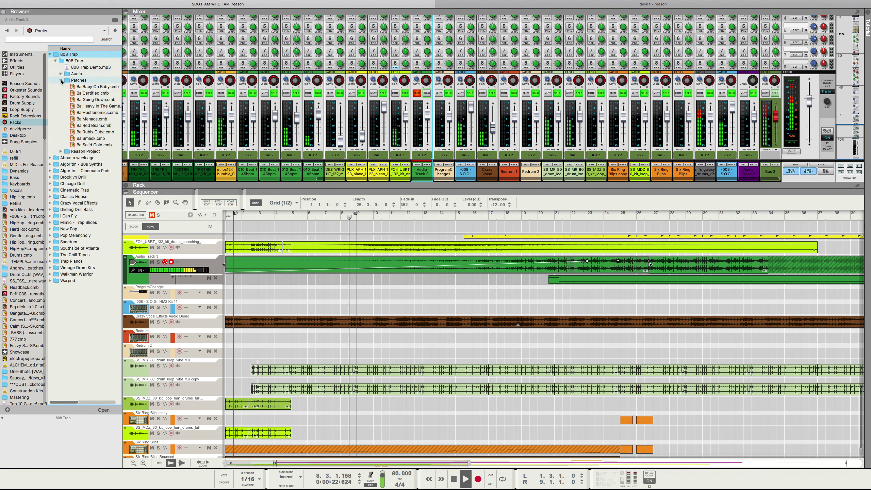
pyautogui.click(84, 115)
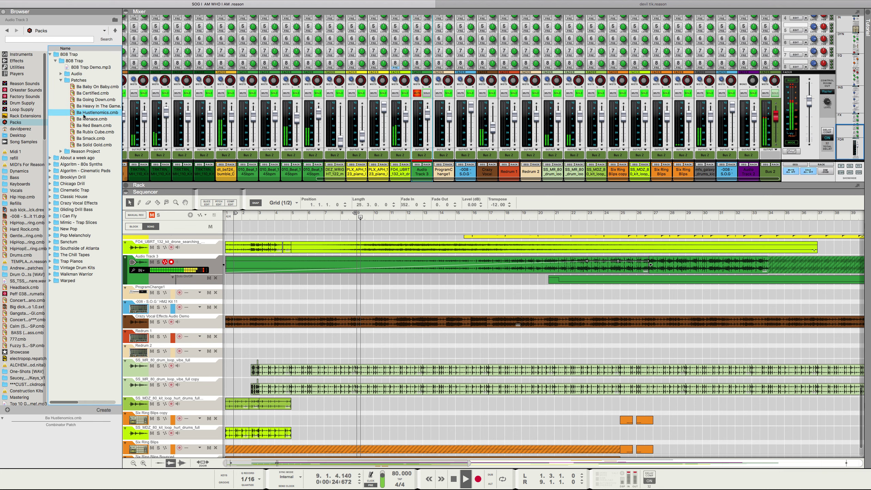
pyautogui.doubleClick(83, 114)
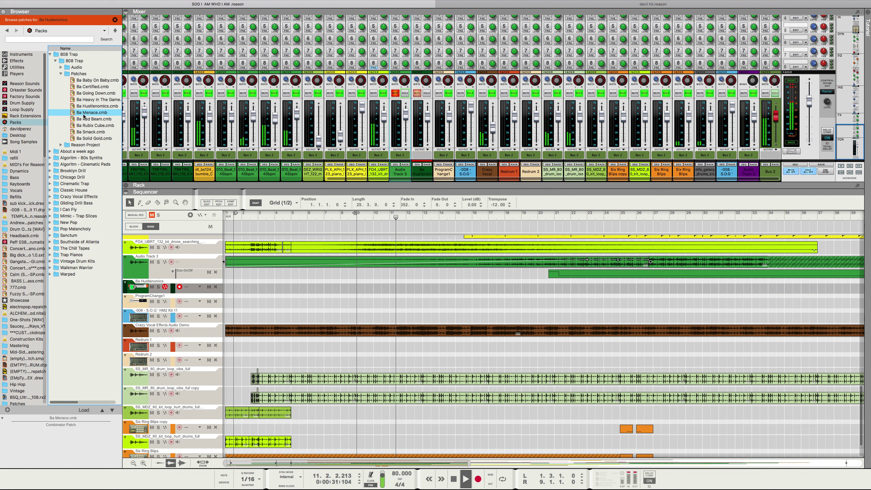
# Step: Unmute the Ba Hustlenomics channel and start recording on its track from bar 13
pyautogui.click(417, 93)
pyautogui.moveTo(430, 129)
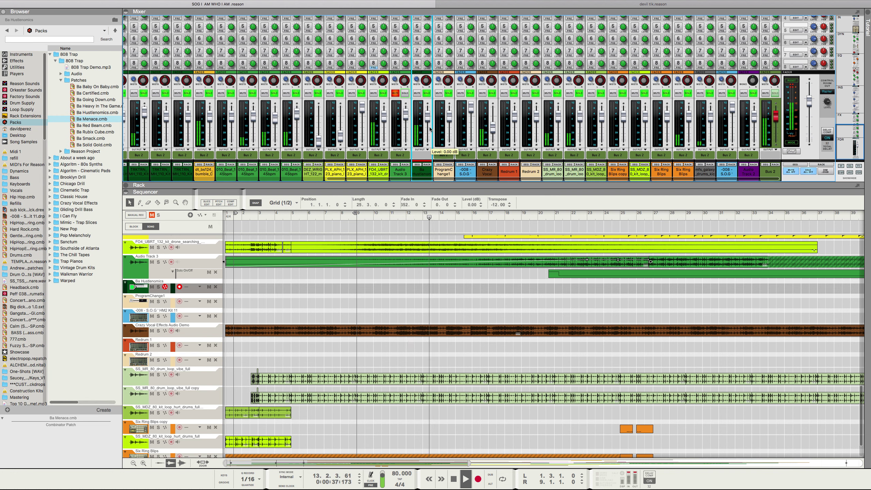
pyautogui.press('super+Return')
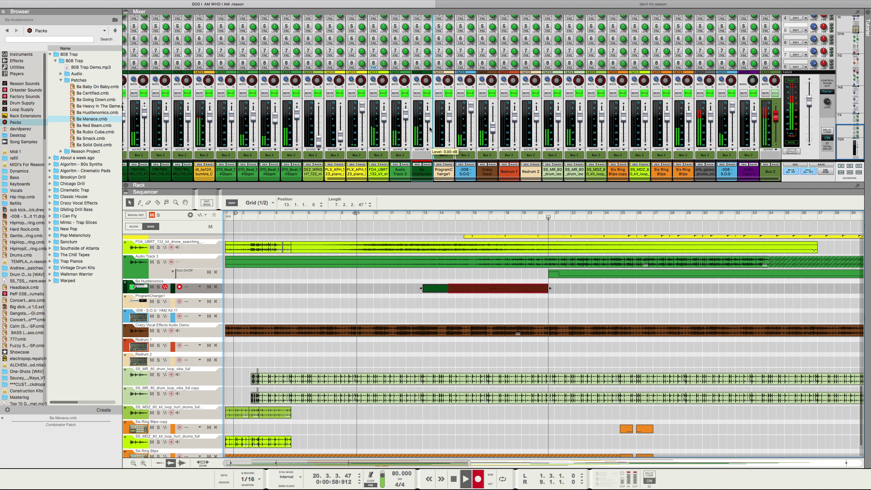
# Step: Mute Audio Track 3 and enable the compressor on the Ba Hustlenomics mixer channel while recording continues
pyautogui.click(395, 92)
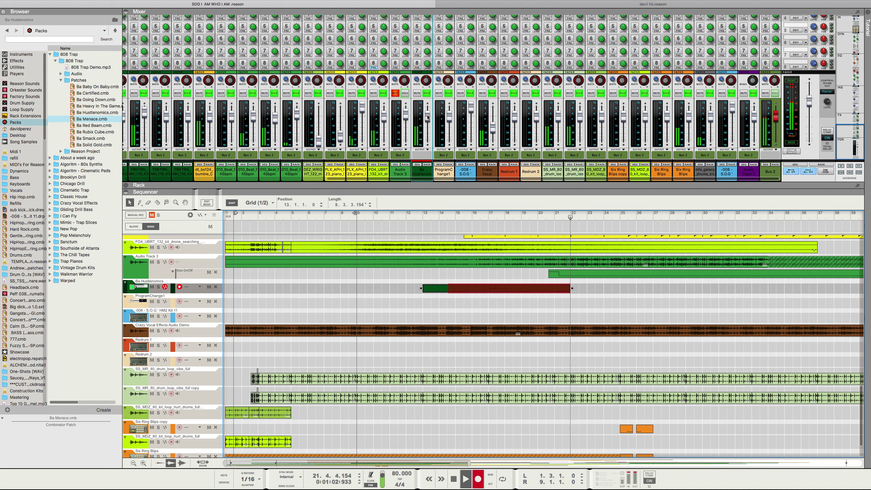
pyautogui.scroll(10, 430, 71)
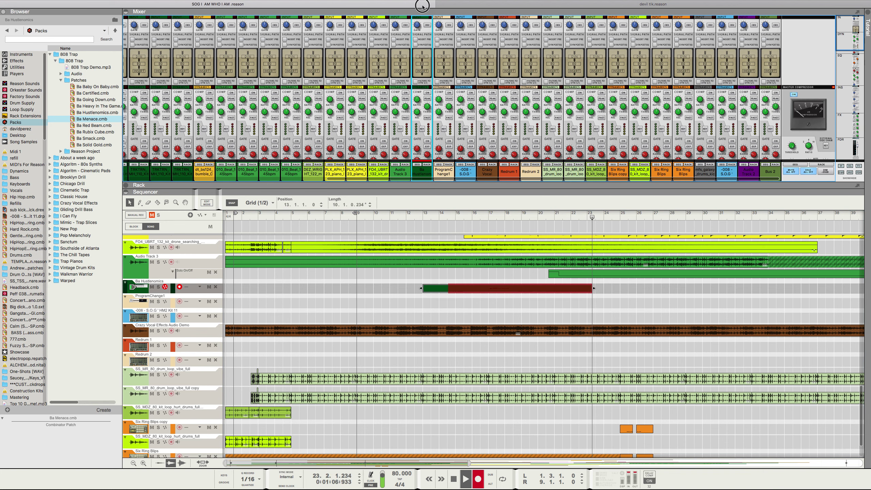
pyautogui.click(427, 92)
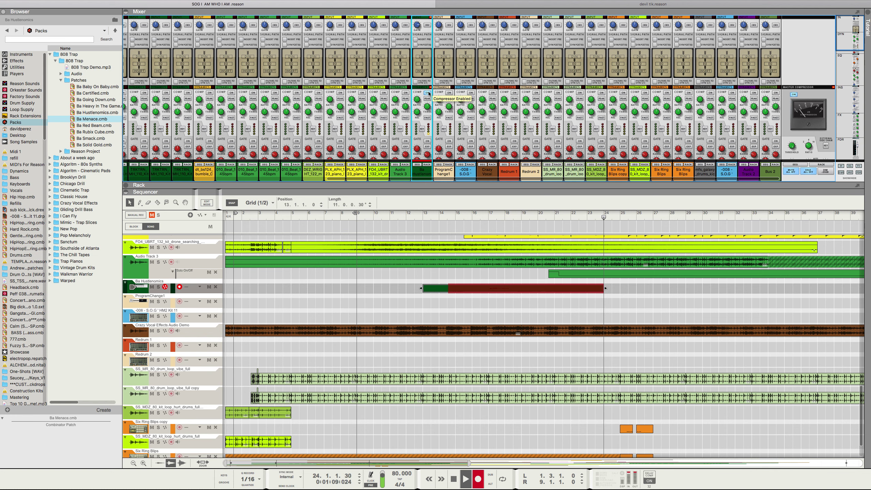
# Step: Stop recording in bar 45 and quantize the recorded Ba Hustlenomics clip
pyautogui.scroll(-6, 428, 93)
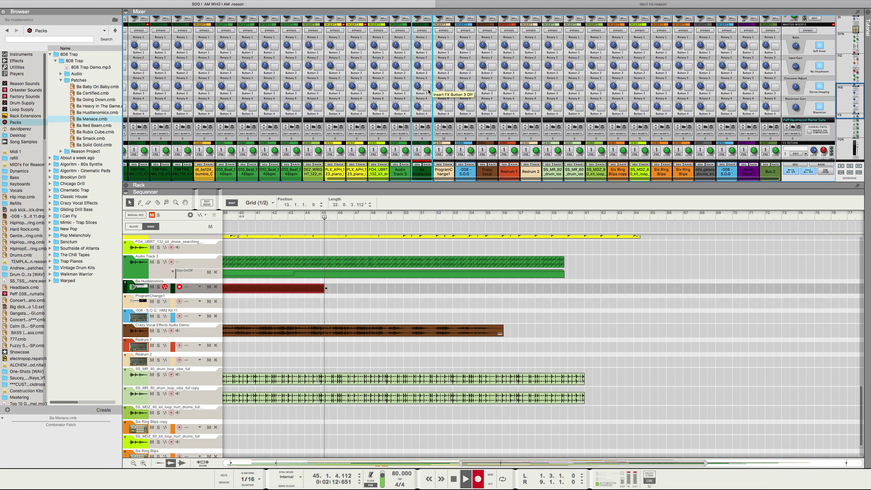
pyautogui.press('space')
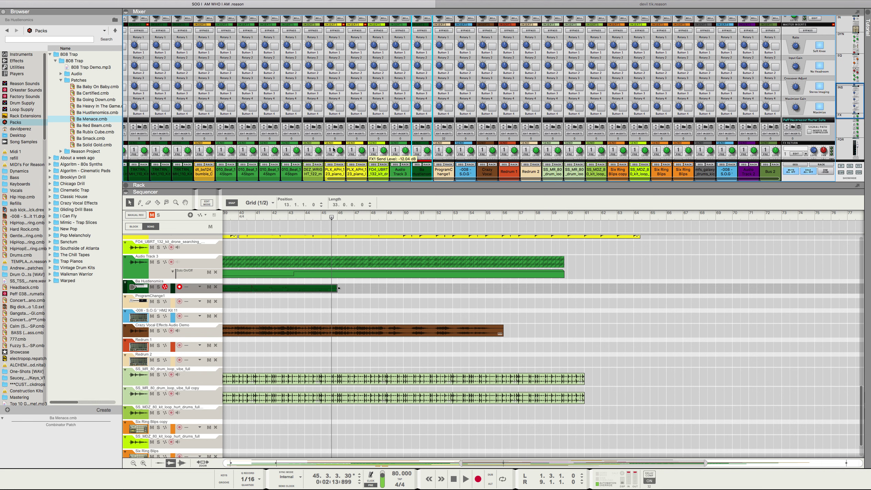
pyautogui.rightClick(277, 289)
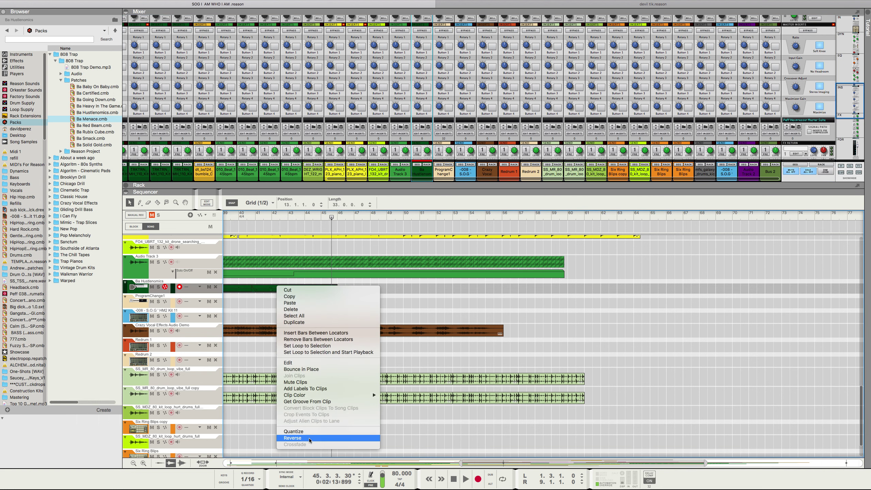
pyautogui.click(307, 430)
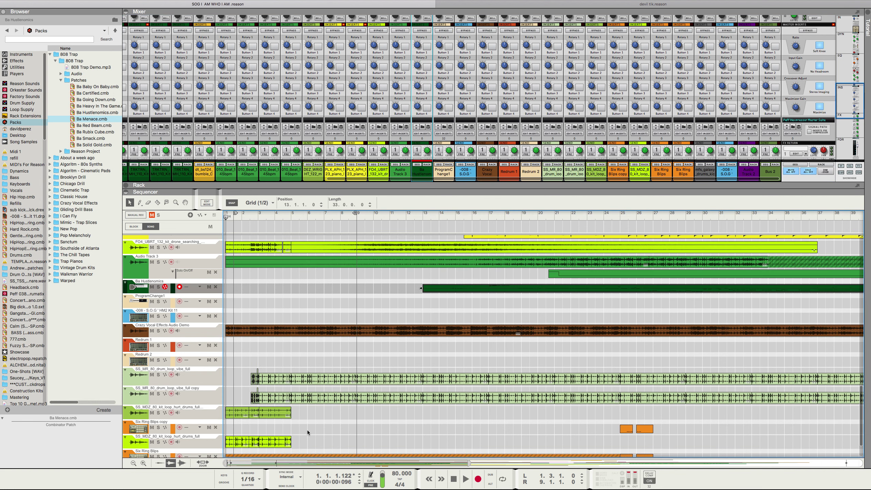
# Step: Play the song from the beginning and look through all sequencer tracks to review the arrangement
pyautogui.press('KP_0')
pyautogui.press('space')
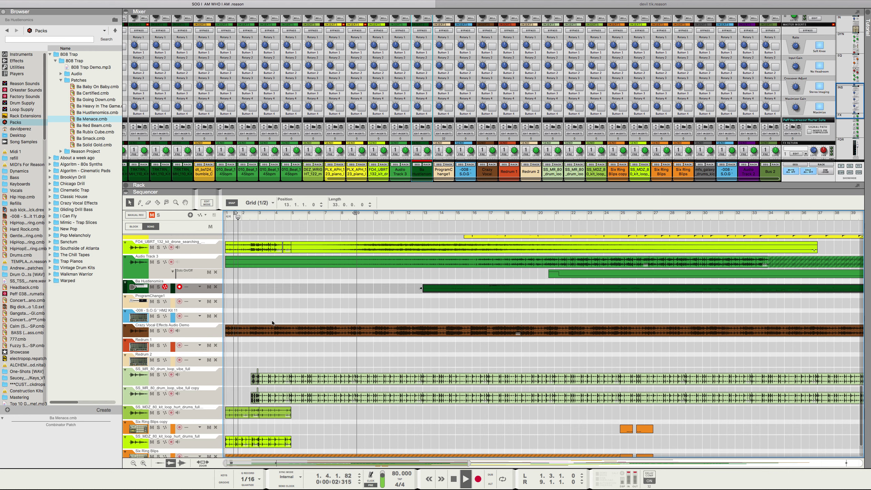
pyautogui.scroll(-5, 270, 323)
pyautogui.scroll(-5, 271, 322)
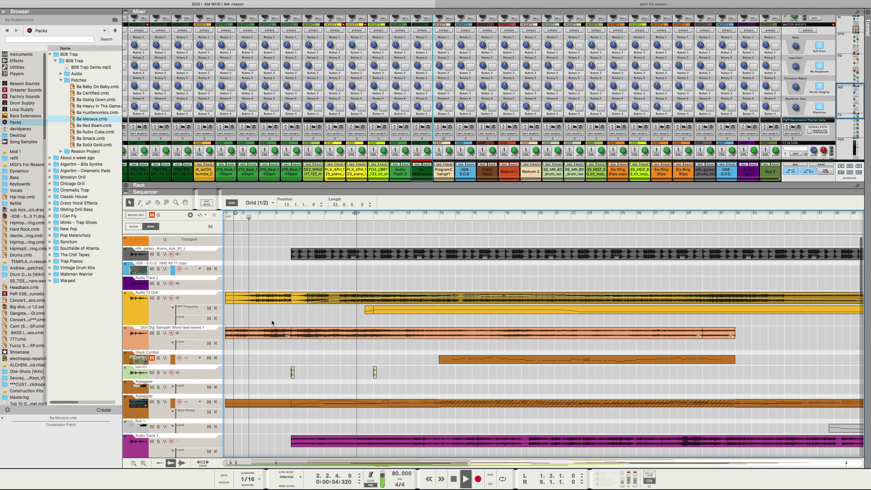
pyautogui.scroll(-10, 271, 320)
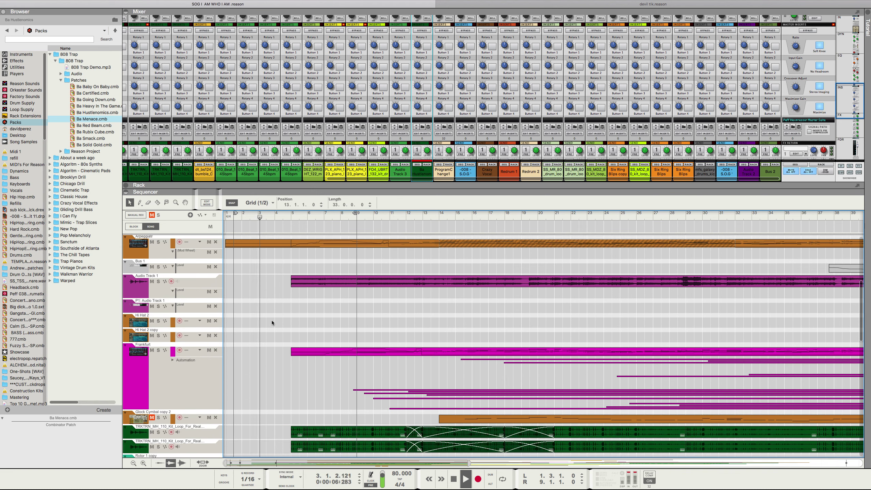
pyautogui.scroll(-8, 271, 323)
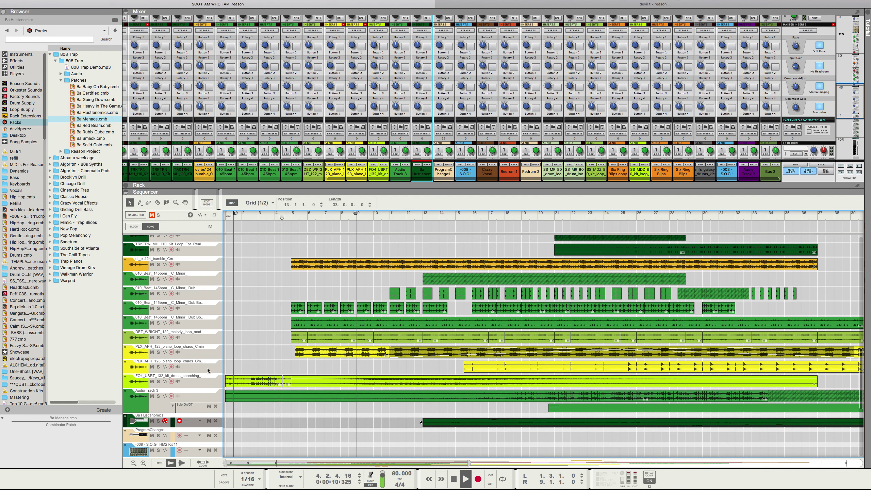
pyautogui.scroll(-7, 206, 368)
pyautogui.scroll(10, 236, 349)
pyautogui.scroll(6, 236, 349)
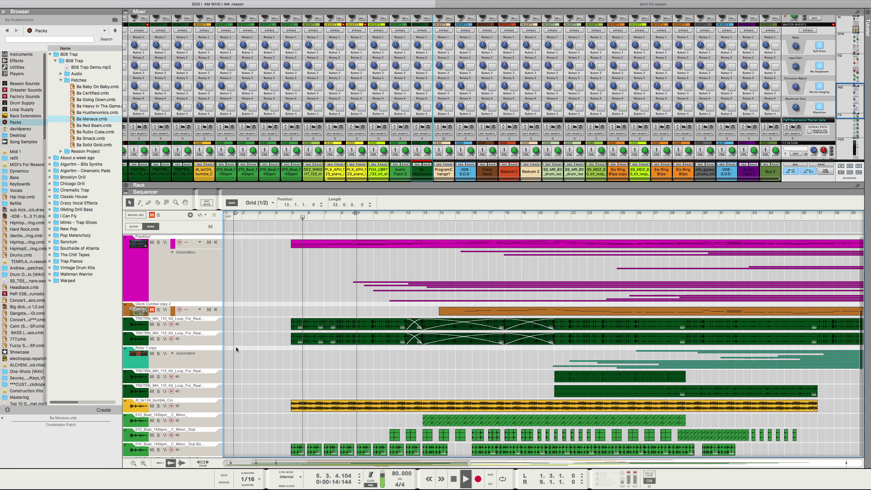
pyautogui.scroll(6, 236, 349)
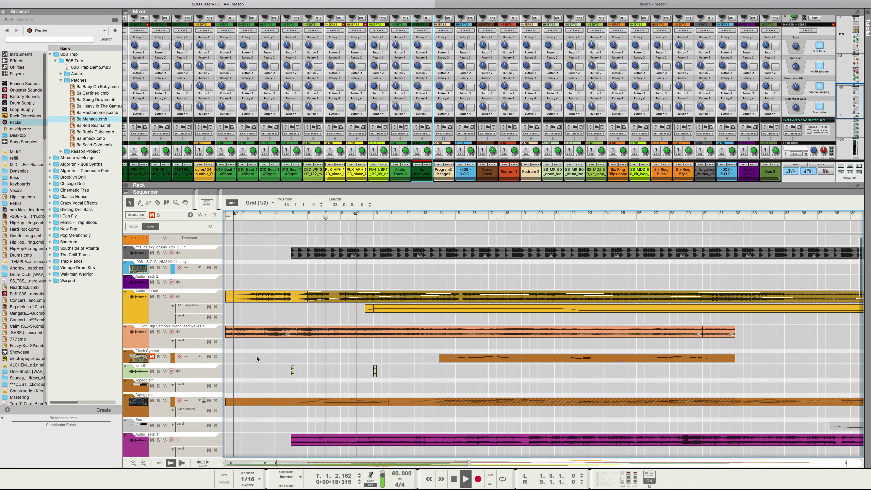
pyautogui.scroll(-6, 269, 360)
pyautogui.scroll(-5, 270, 359)
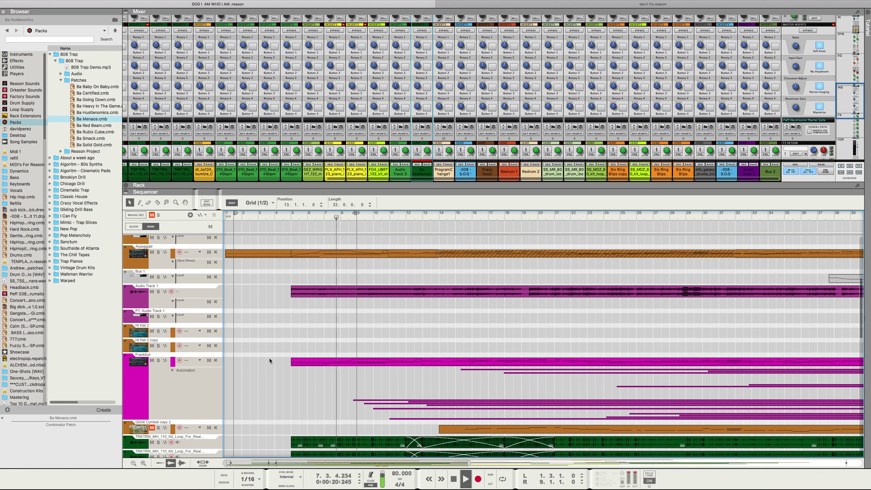
pyautogui.scroll(-5, 270, 358)
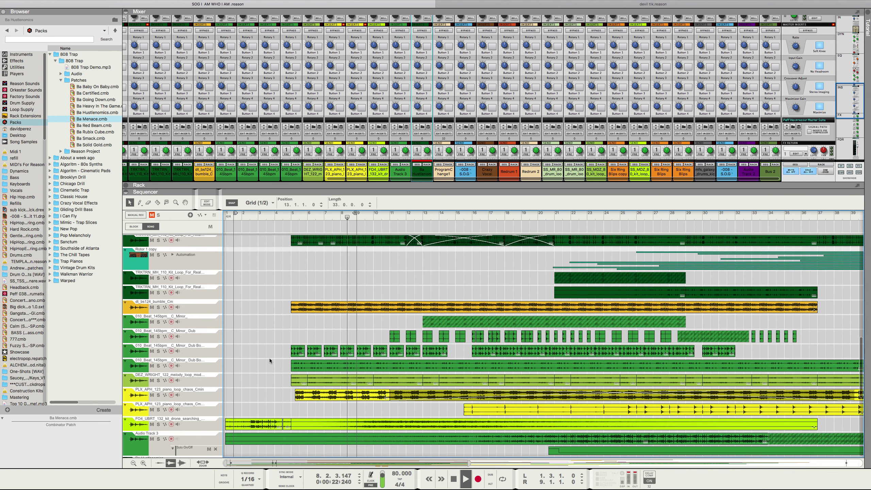
pyautogui.scroll(-5, 269, 359)
pyautogui.scroll(-3, 269, 359)
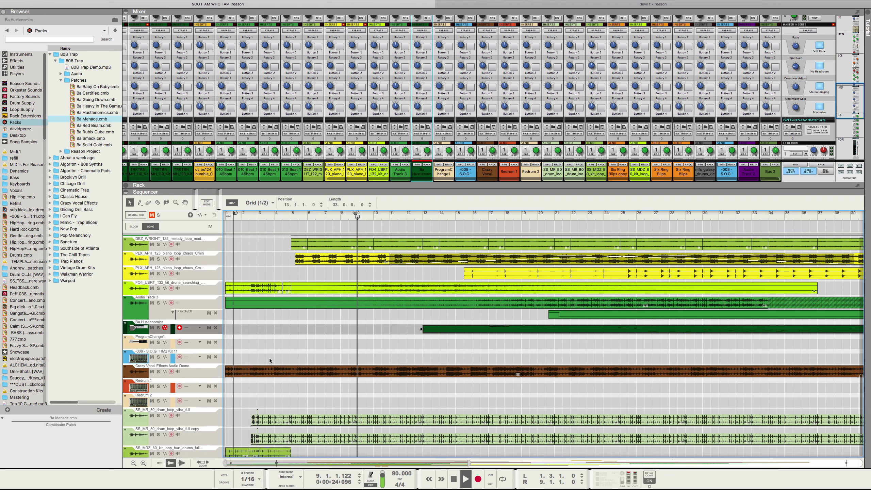
pyautogui.scroll(-2, 269, 359)
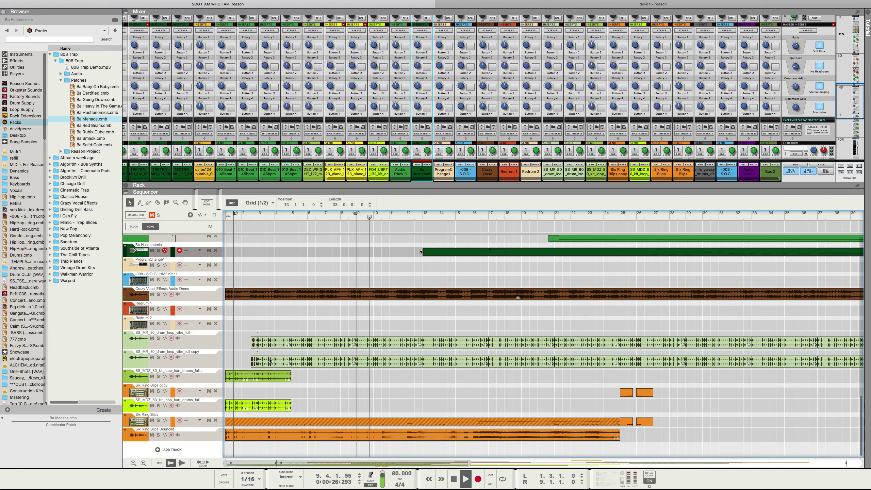
# Step: View the notes of the Ba Hustlenomics clip at bar 13 in the clip editor during playback and close the editor
pyautogui.scroll(7, 298, 328)
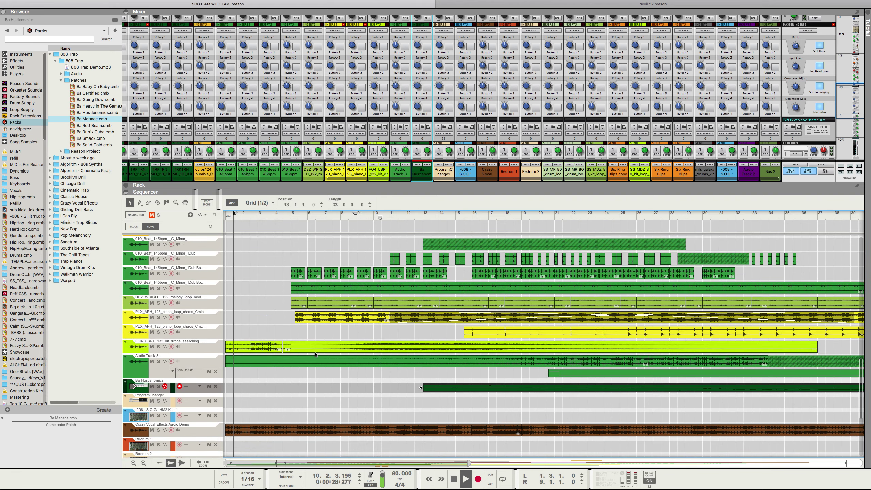
pyautogui.scroll(-1, 367, 384)
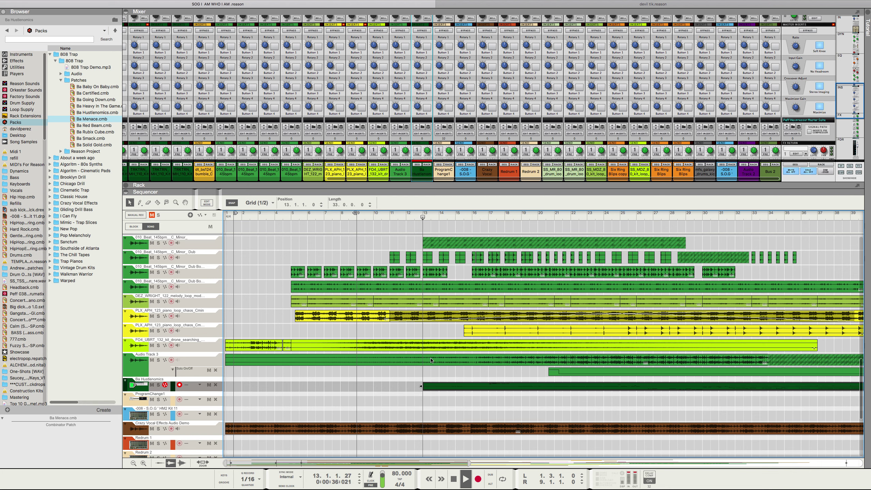
pyautogui.press('super+e')
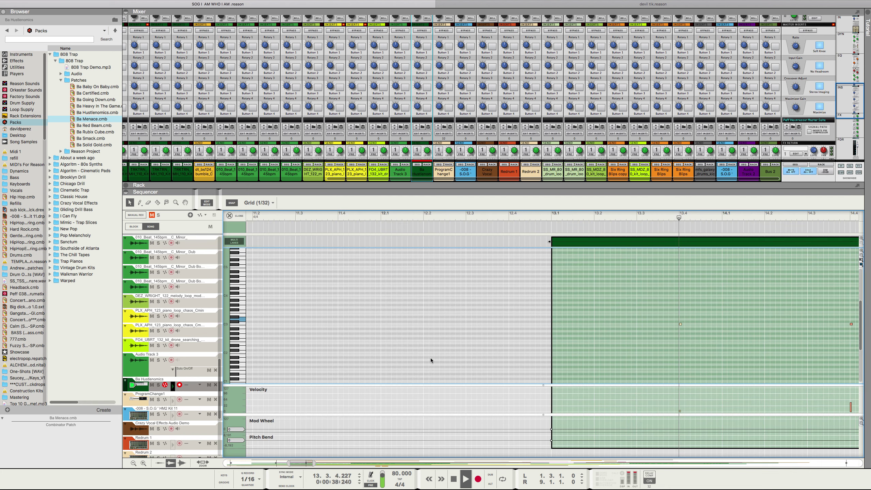
pyautogui.press('super+e')
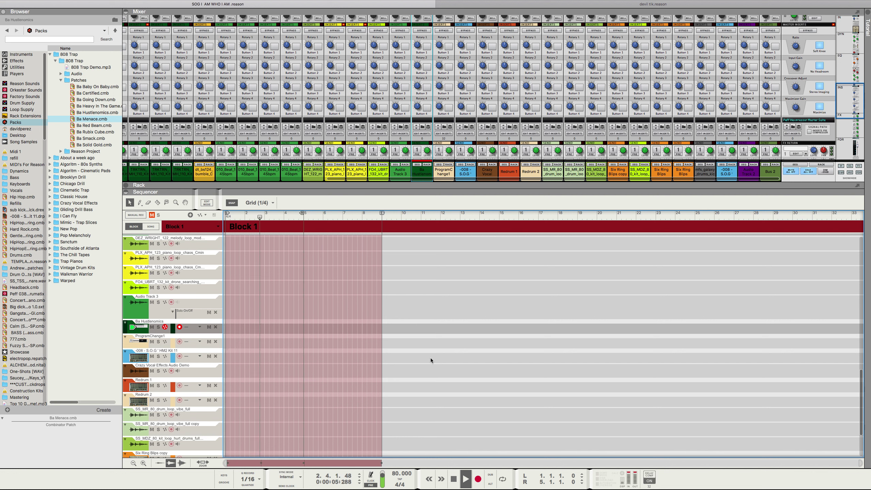
# Step: Stop playback, return to Song view and record a five-bar Ba Hustlenomics clip from bar 1
pyautogui.press('space')
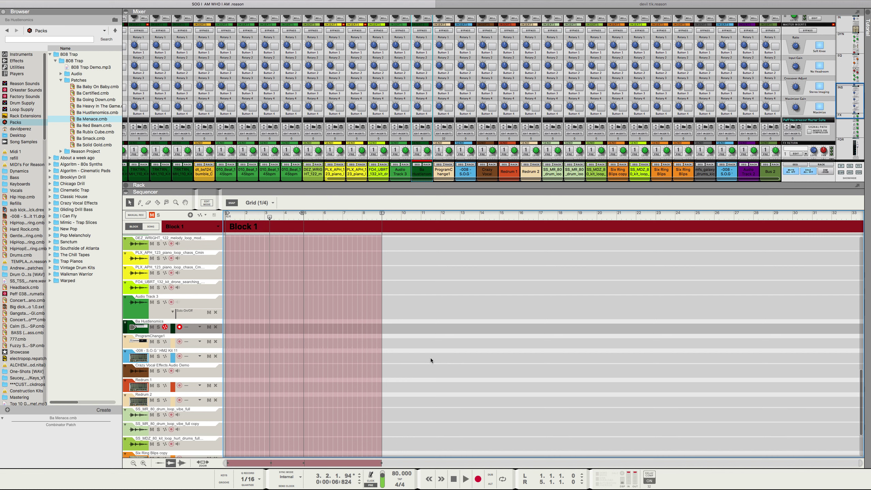
pyautogui.hotkey('ctrl', 'b')
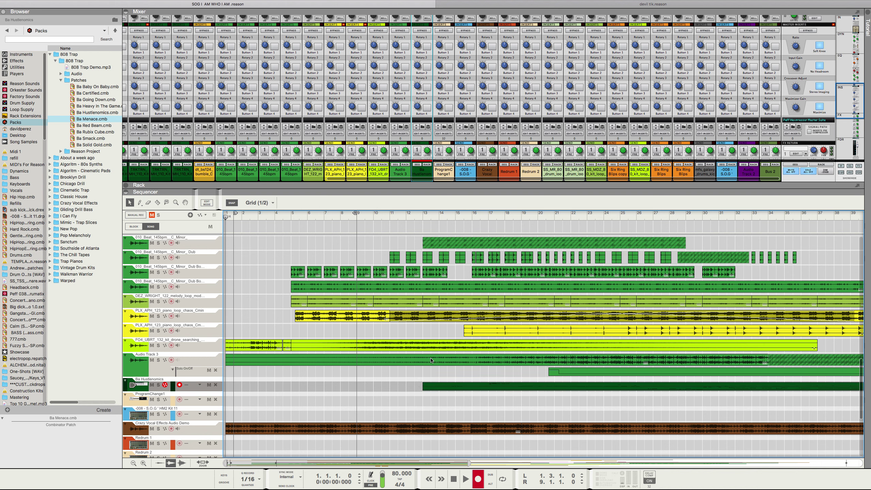
pyautogui.press('space')
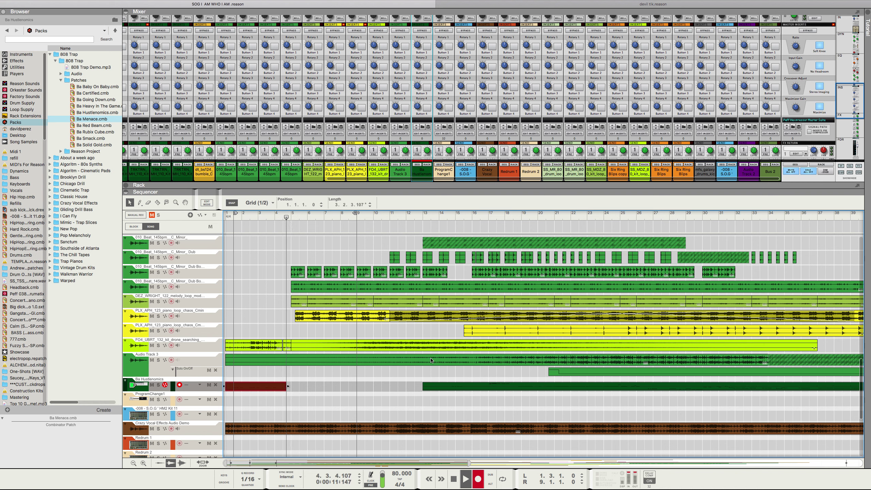
pyautogui.press('KP_Multiply')
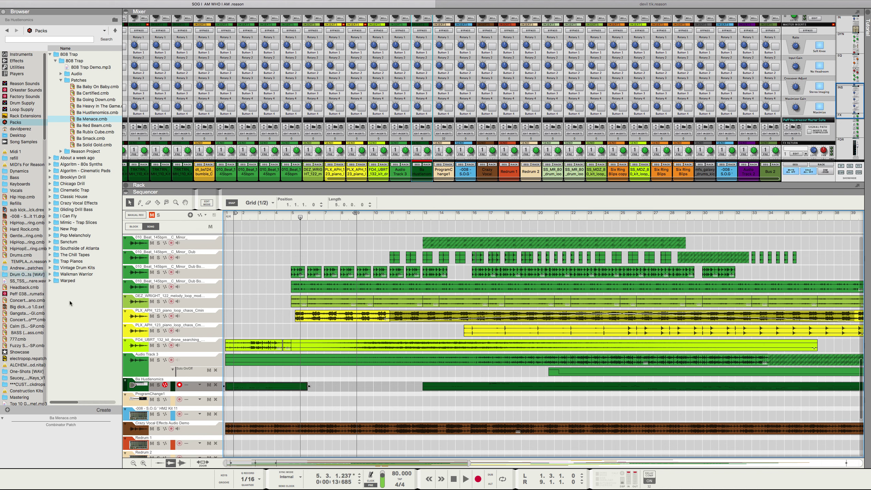
# Step: Quantize the newly recorded Ba Hustlenomics clip at bar 1
pyautogui.rightClick(260, 387)
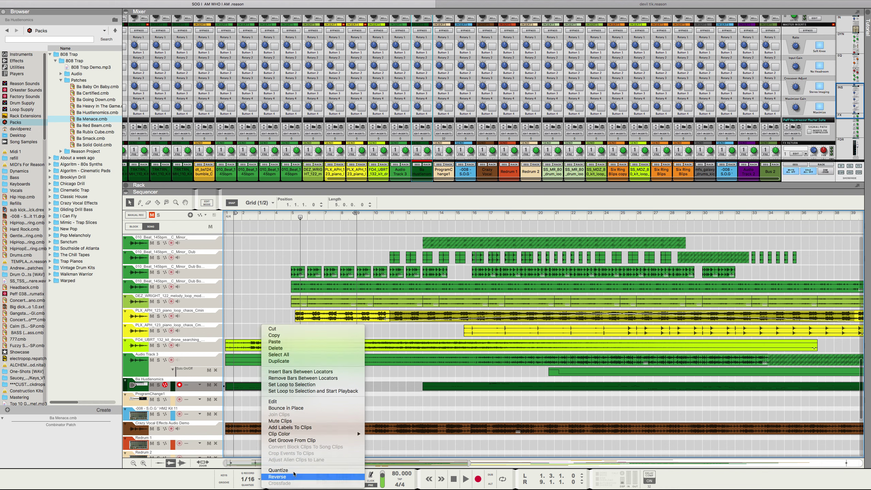
pyautogui.click(292, 469)
pyautogui.rightClick(246, 383)
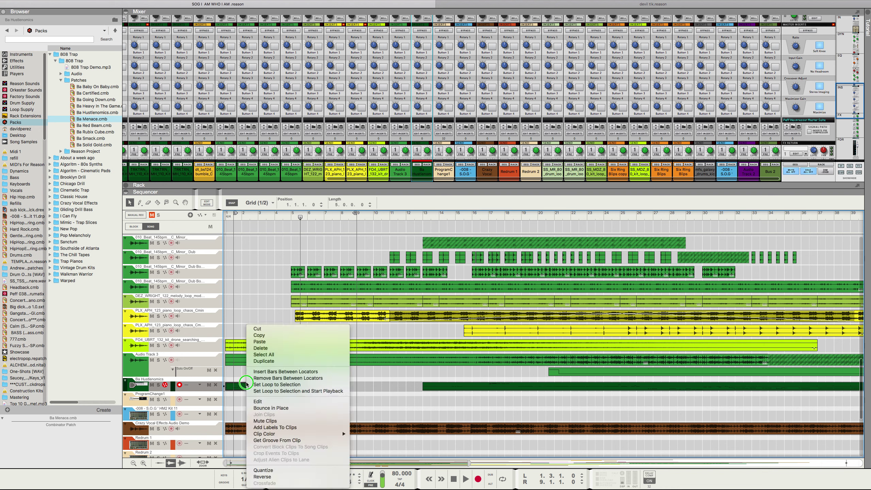
pyautogui.click(276, 467)
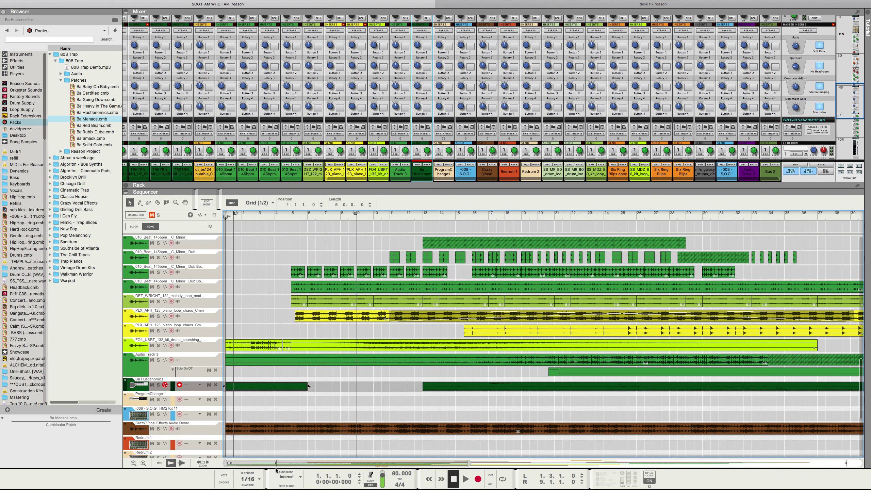
# Step: Play the song from the start and duplicate the five-bar Ba Hustlenomics clip to bars 6 and 11
pyautogui.press('space')
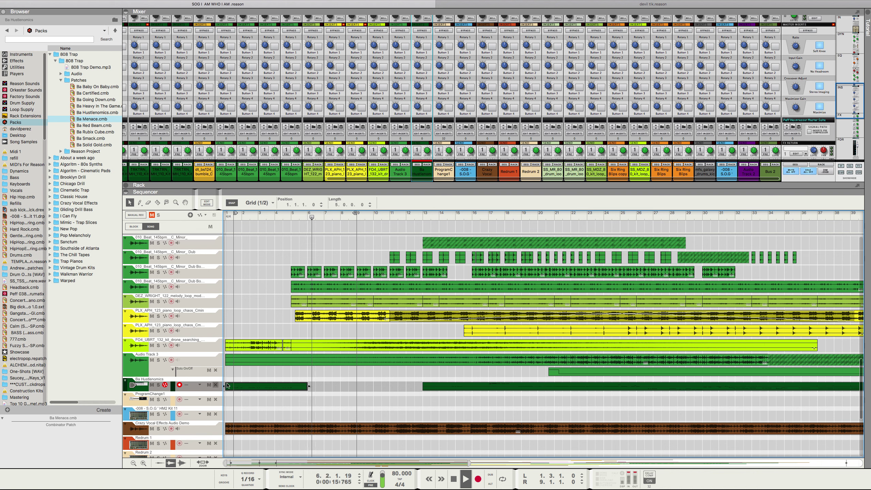
pyautogui.rightClick(242, 386)
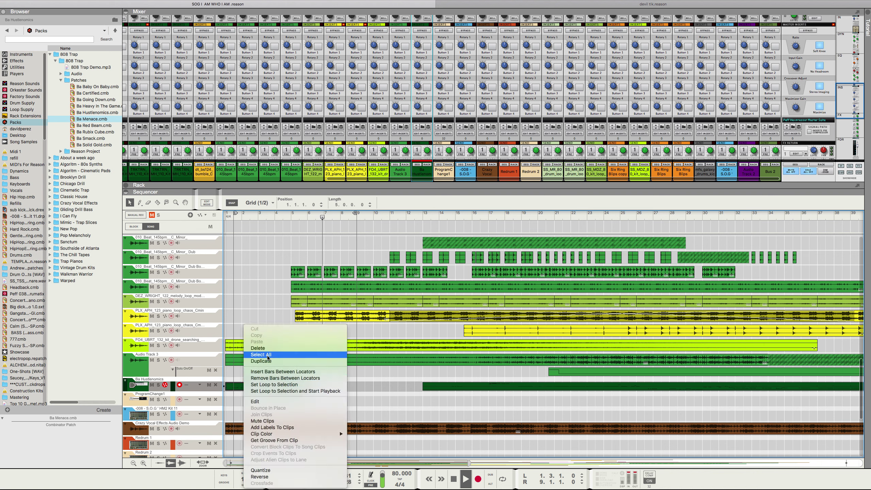
pyautogui.click(260, 361)
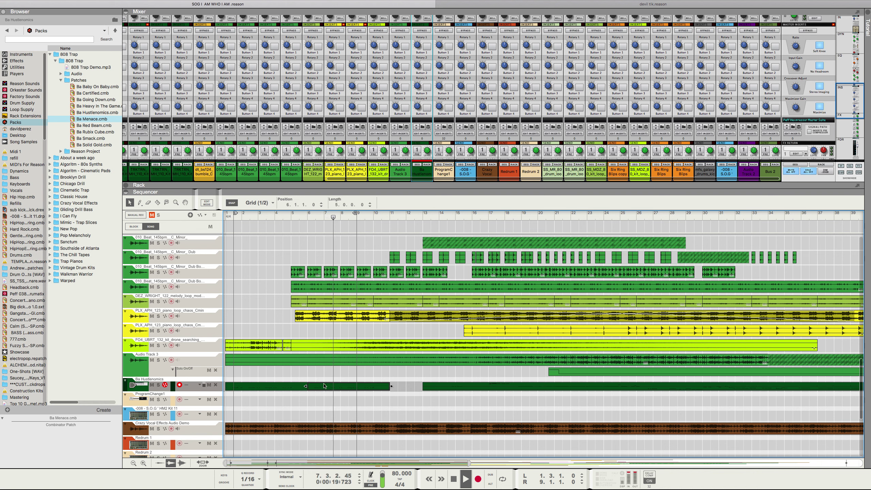
pyautogui.rightClick(322, 386)
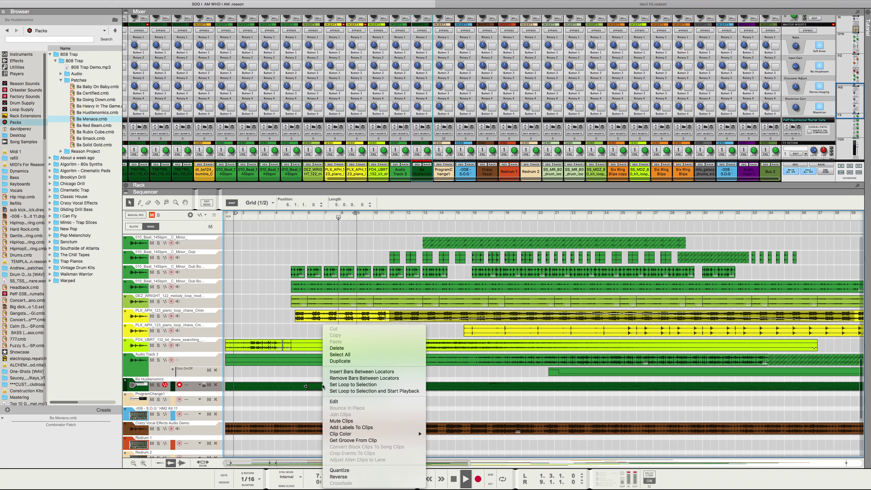
pyautogui.click(334, 361)
pyautogui.hotkey('ctrl', 'z')
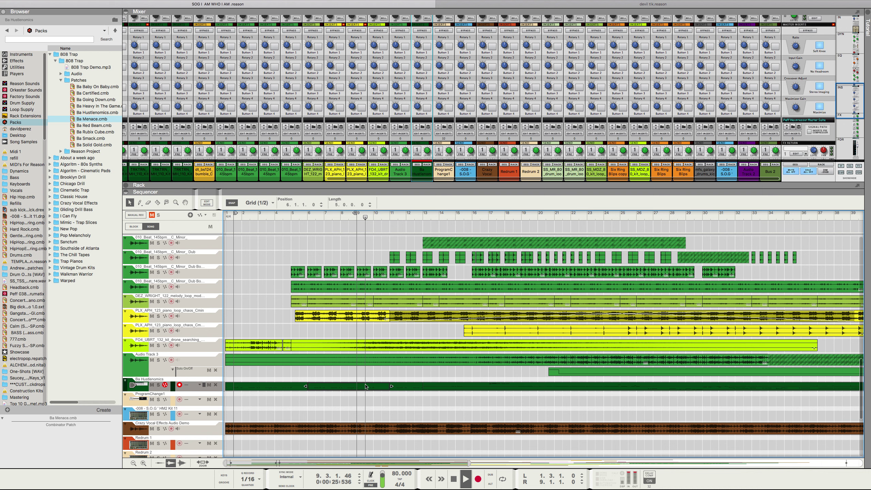
# Step: Move the second five-bar Ba Hustlenomics clip so that it starts at bar 5
pyautogui.moveTo(371, 387); pyautogui.dragTo(349, 389)
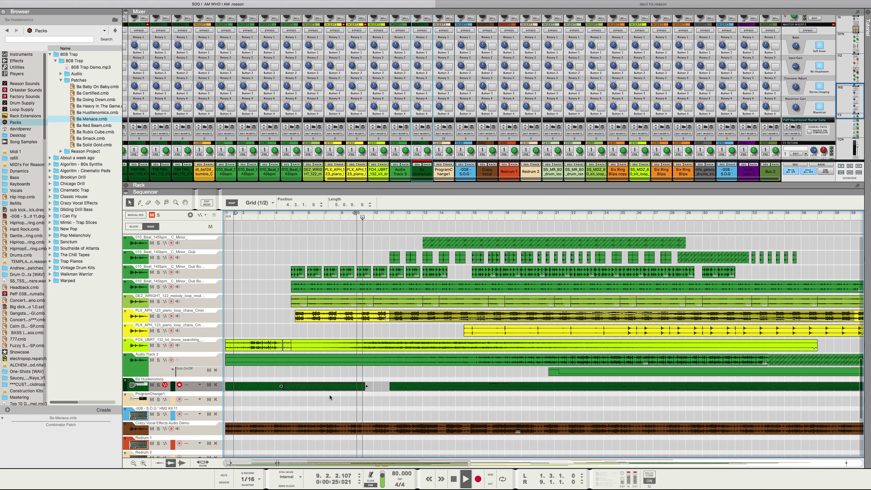
pyautogui.moveTo(325, 391); pyautogui.dragTo(320, 391)
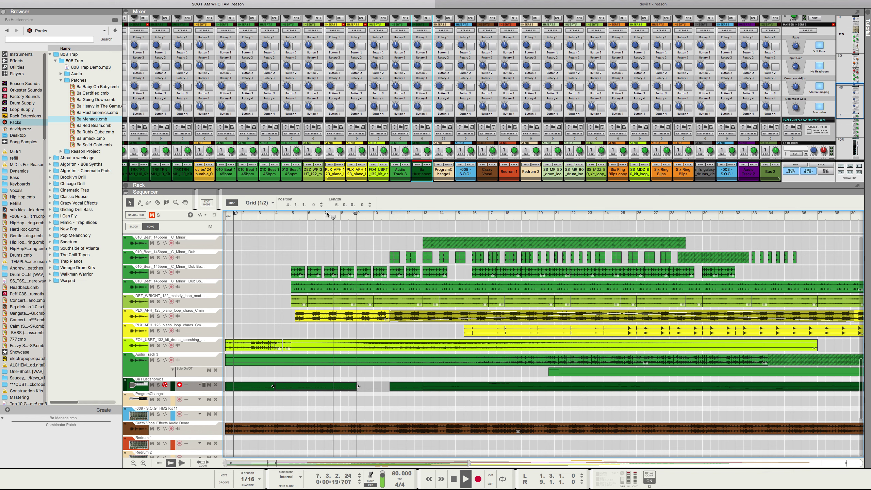
pyautogui.moveTo(342, 388); pyautogui.dragTo(355, 389)
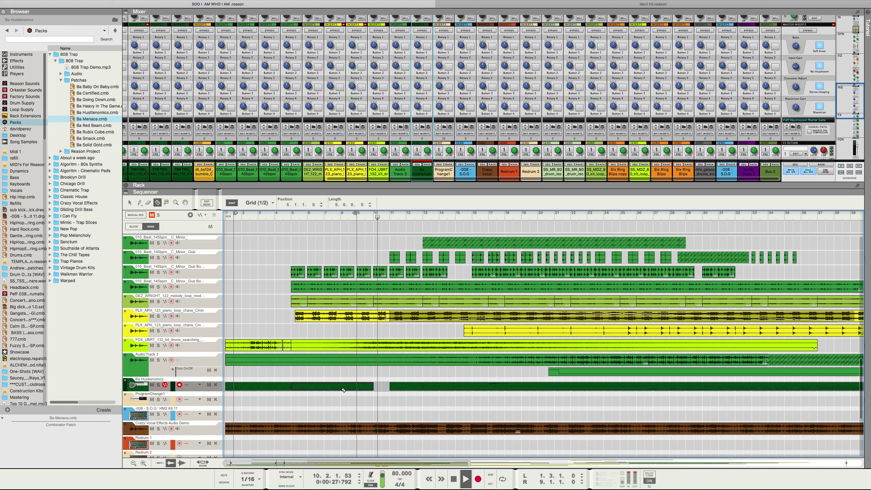
# Step: Split out the one-bar Ba Hustlenomics segment at bar 8 and move it to position 12.3.1.0
pyautogui.click(356, 390)
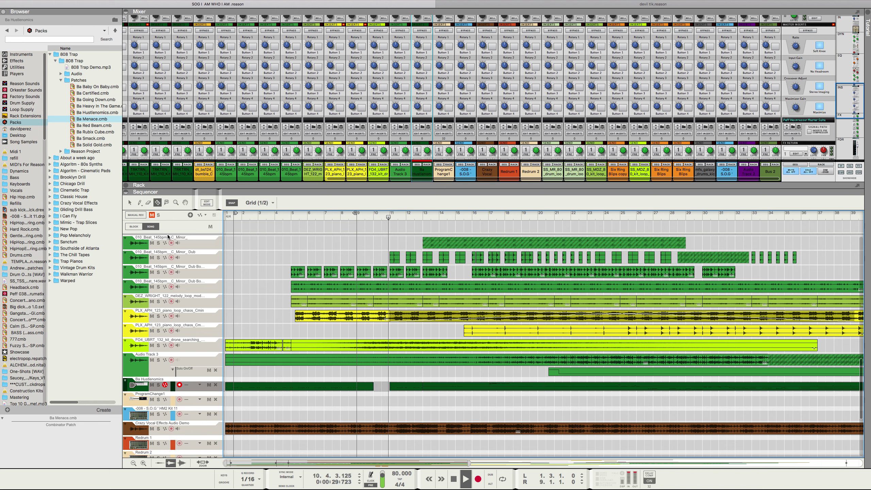
pyautogui.press('q')
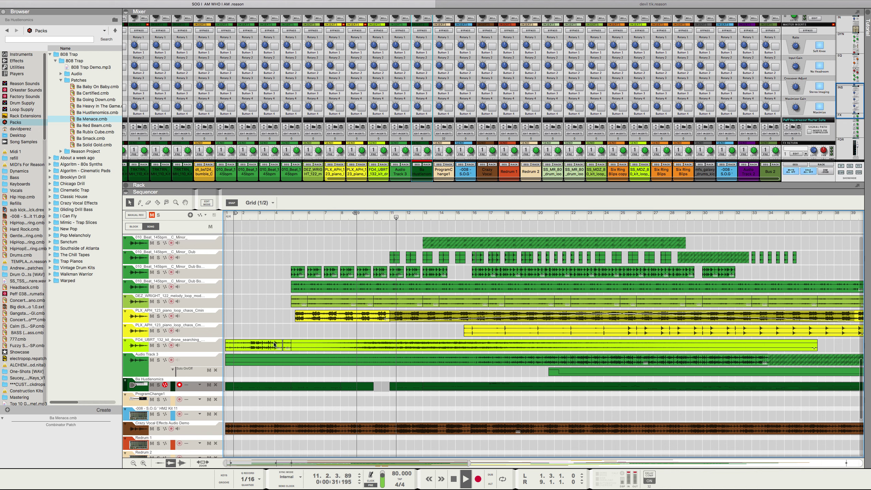
pyautogui.click(345, 388)
pyautogui.moveTo(393, 388); pyautogui.dragTo(416, 384)
# Step: Duplicate the one-bar Ba Hustlenomics clip end to end, placing copies from 13.3.1.0 through 17.3.1.0
pyautogui.rightClick(418, 389)
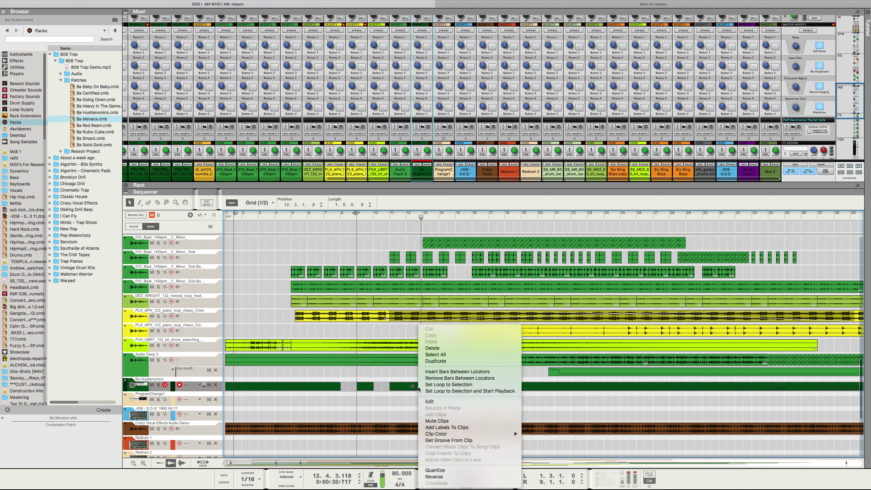
pyautogui.click(429, 359)
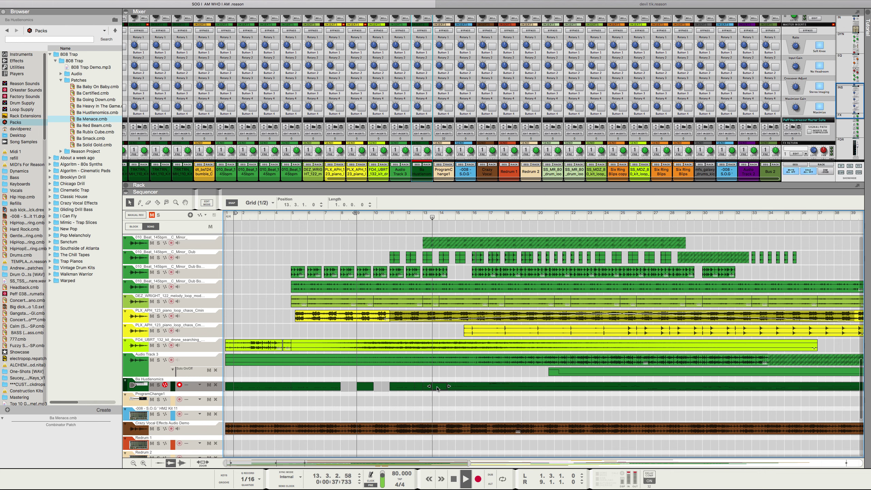
pyautogui.rightClick(437, 389)
pyautogui.click(450, 367)
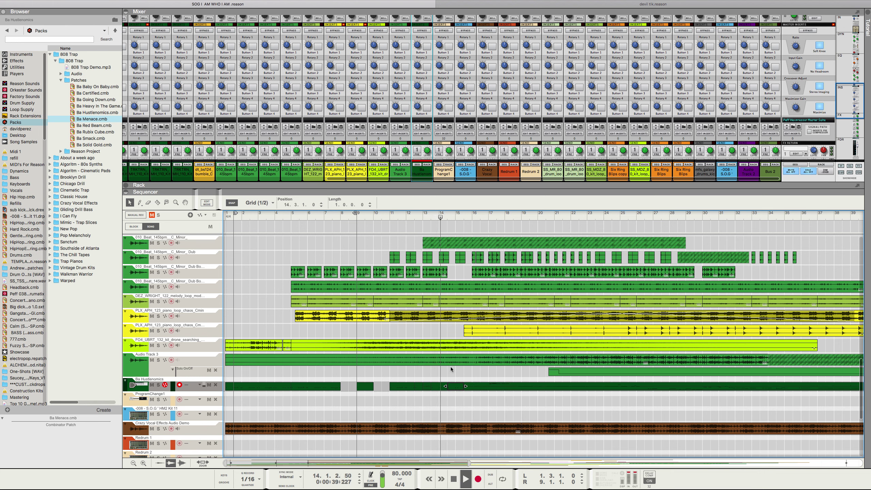
pyautogui.rightClick(451, 385)
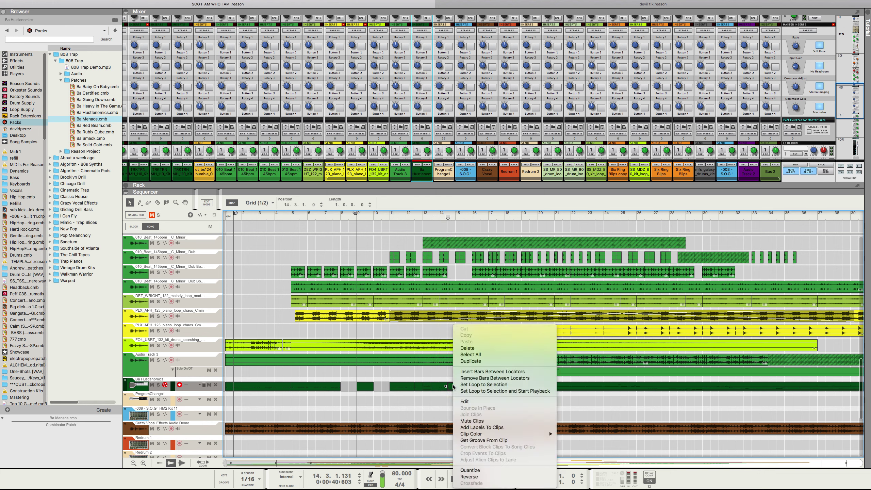
pyautogui.click(470, 362)
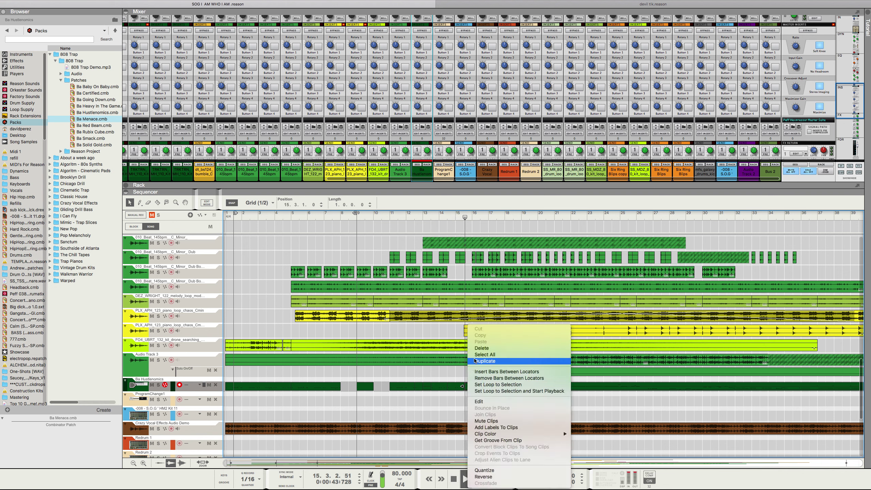
pyautogui.click(476, 361)
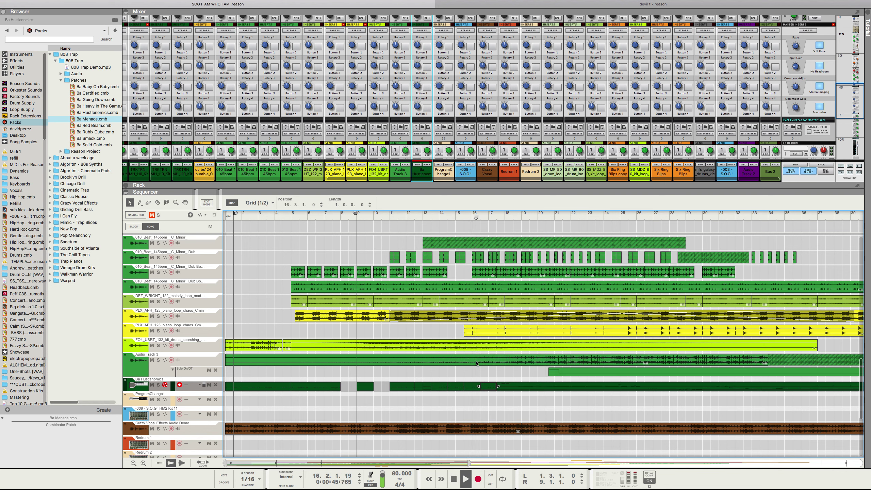
pyautogui.hotkey('ctrl', 'd')
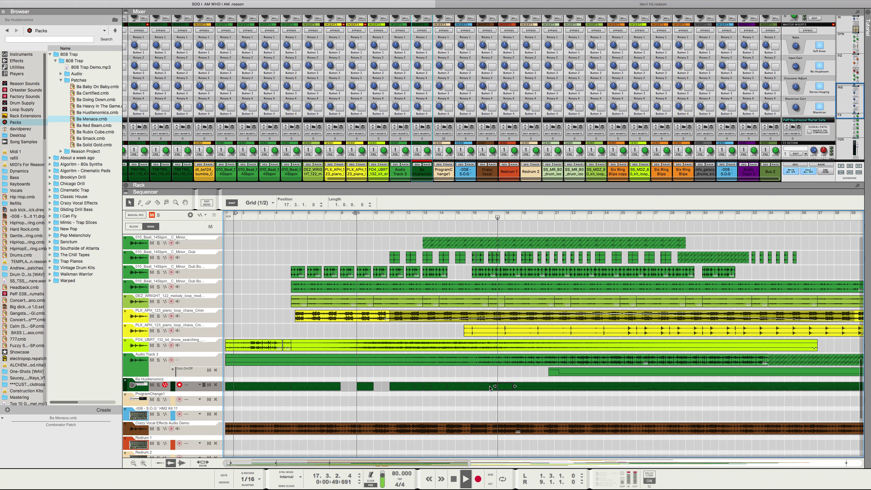
# Step: Move the last one-bar Ba Hustlenomics copy to 16.3.1.0, duplicate it once more and clear the selection
pyautogui.moveTo(501, 388); pyautogui.dragTo(485, 386)
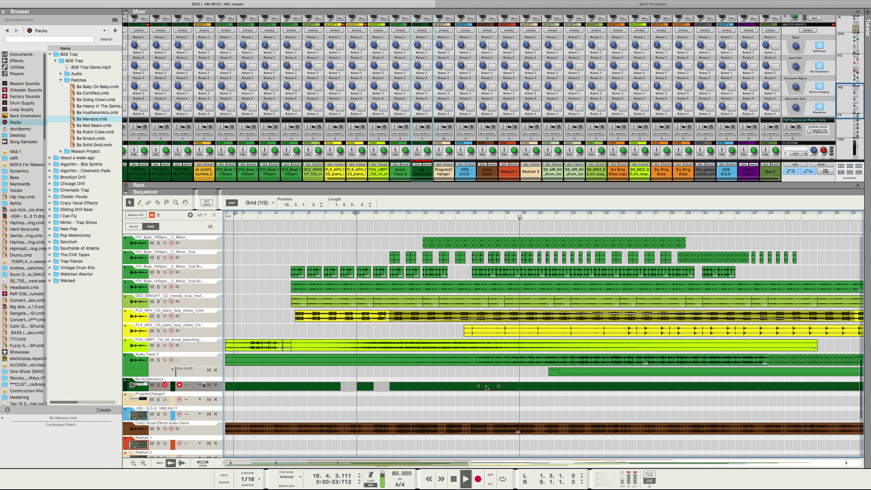
pyautogui.rightClick(485, 386)
pyautogui.click(505, 362)
pyautogui.click(500, 379)
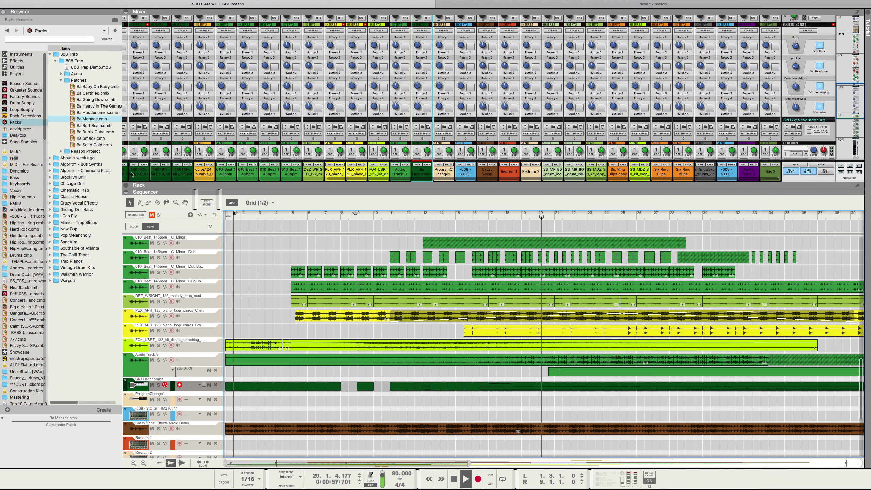
# Step: Mute the long clip starting at bar 5 on the lower 010_Beat_145bpm C_Minor_Dub Bo track
pyautogui.press('r')
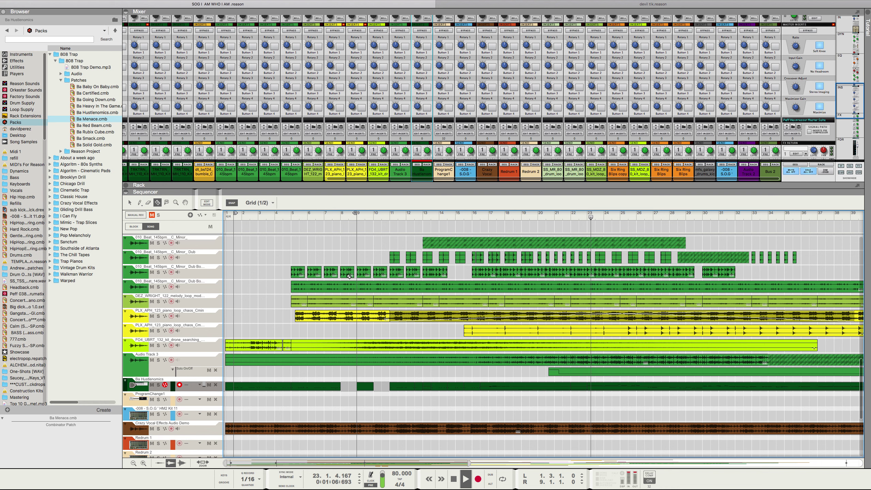
pyautogui.click(131, 203)
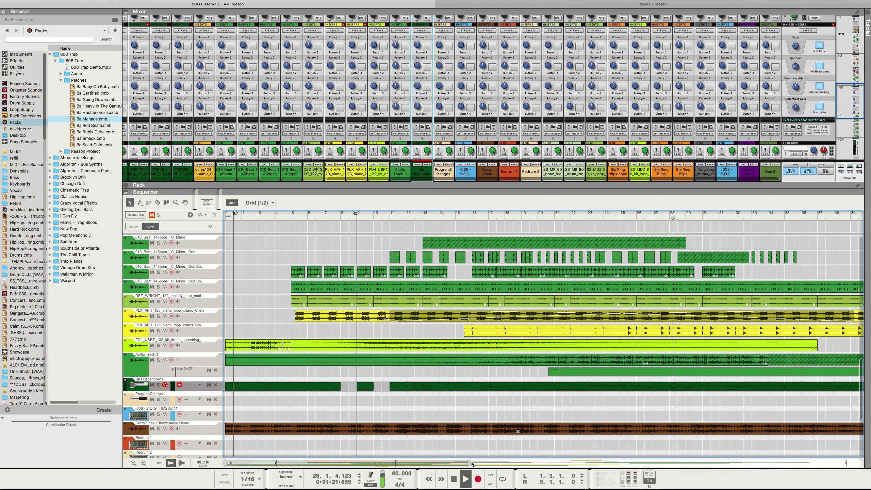
pyautogui.moveTo(468, 463); pyautogui.dragTo(726, 463)
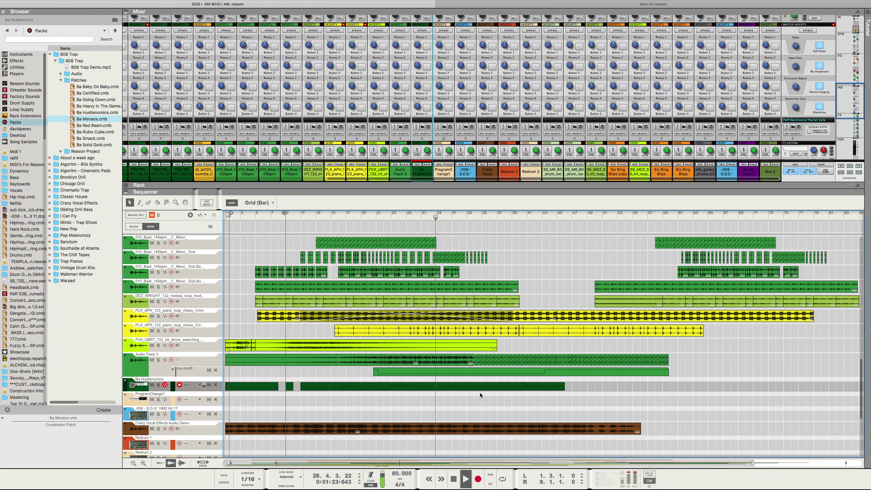
pyautogui.click(455, 285)
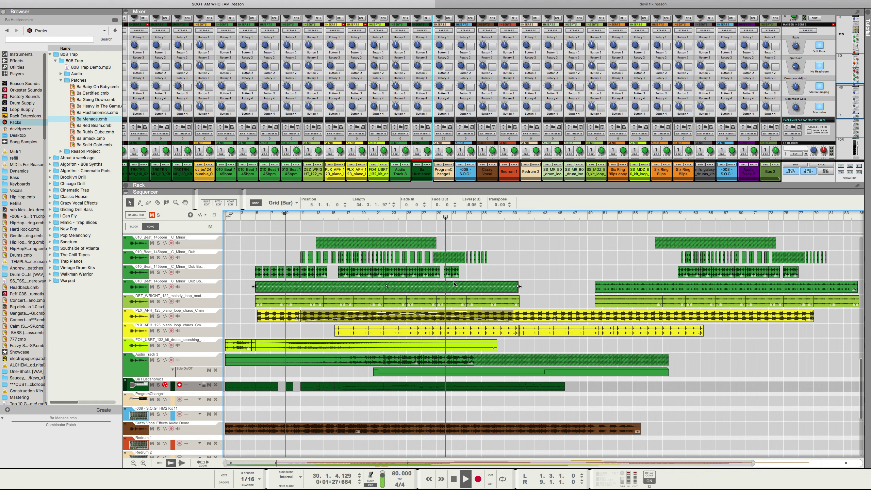
# Step: Mute both overlapping 34-bar clips on the upper PLX_APH piano loop track and shift the bar 11 one to the song start
pyautogui.click(455, 305)
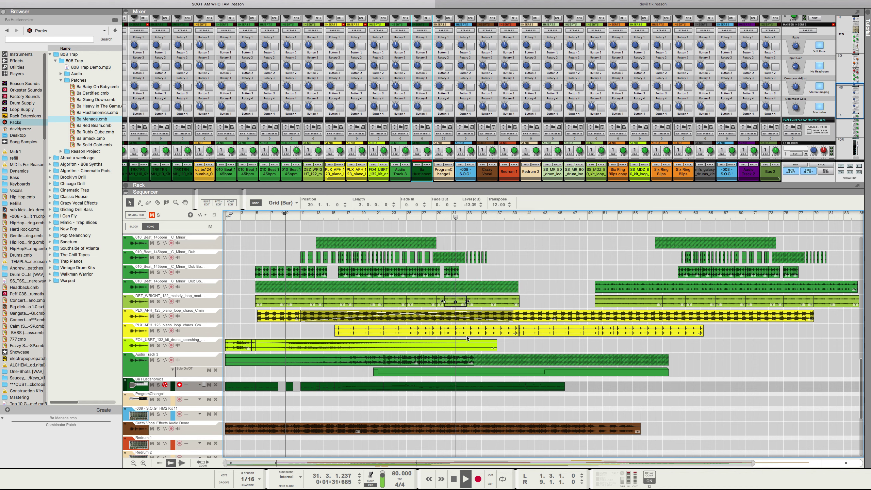
pyautogui.click(527, 319)
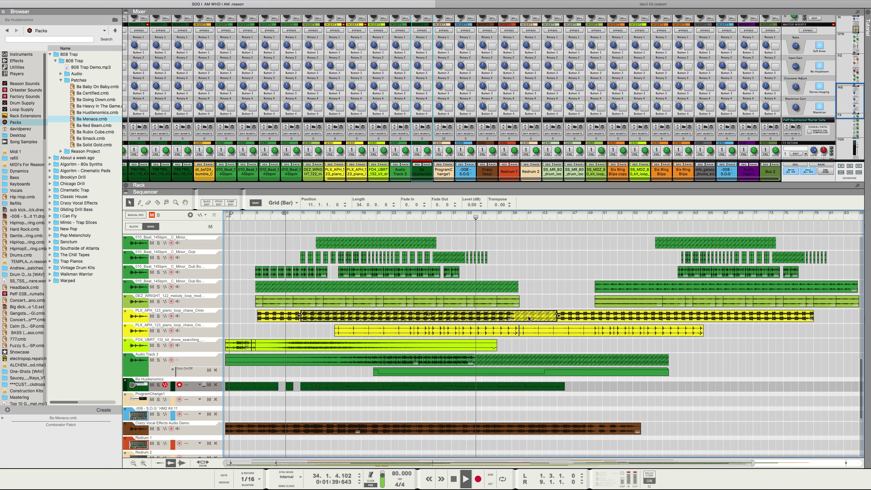
pyautogui.moveTo(528, 319); pyautogui.dragTo(436, 321)
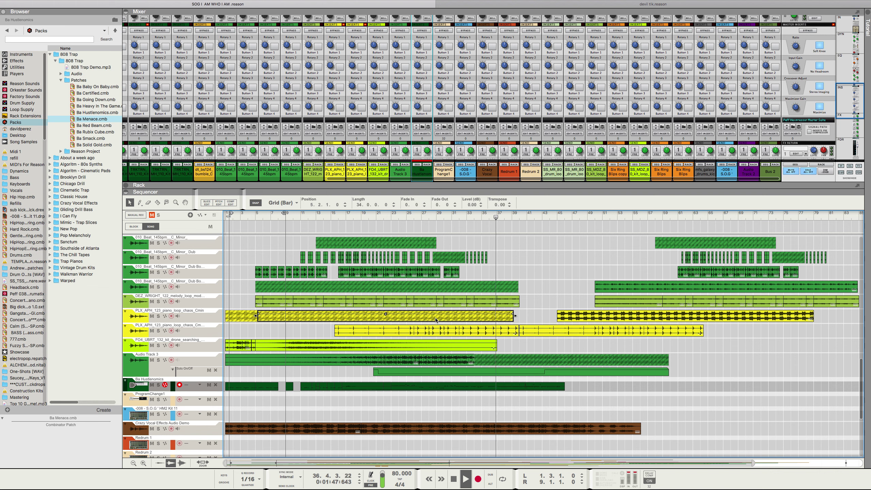
# Step: Duplicate the last Crazy Vocal Effects Audio Demo clip, then delete the copy
pyautogui.rightClick(516, 429)
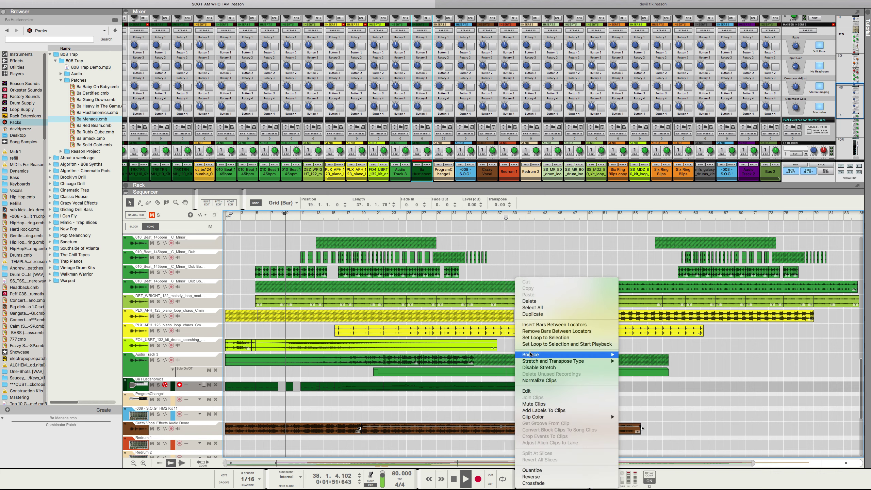
pyautogui.click(529, 314)
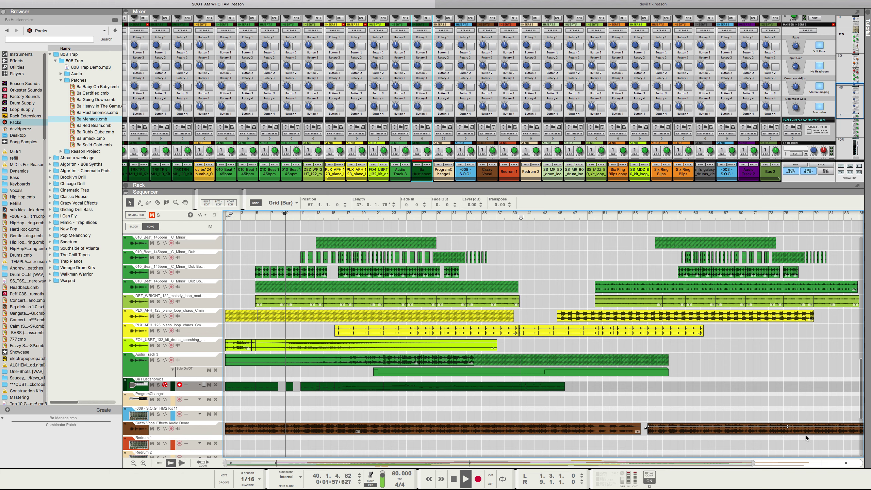
pyautogui.press('Delete')
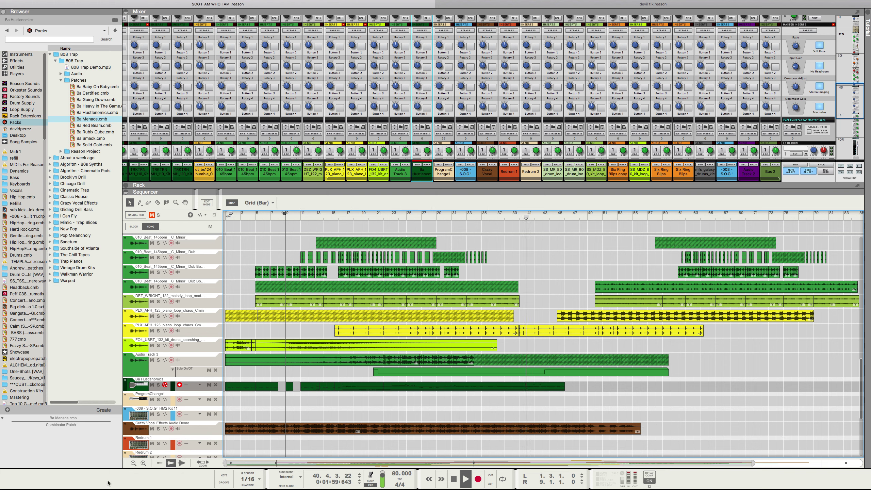
# Step: Add a Neptune Pitch Adjuster effect to the Crazy Vocal Effects Audio Demo track
pyautogui.click(187, 427)
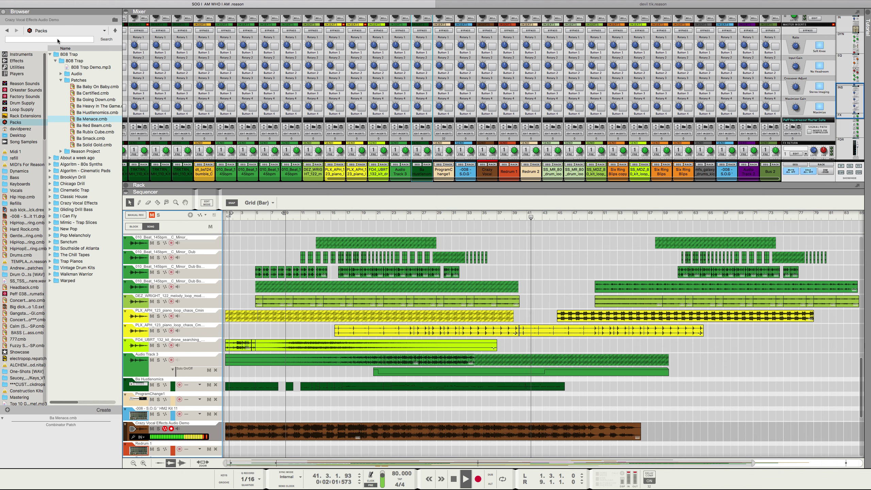
pyautogui.click(20, 61)
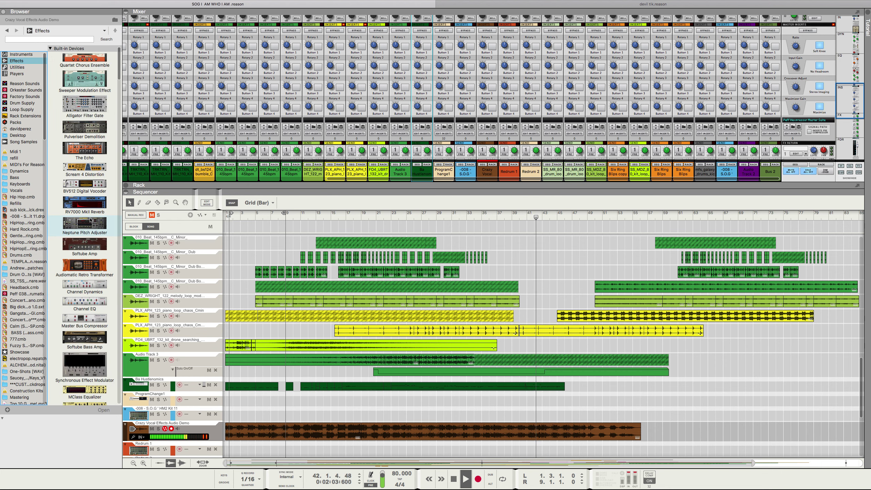
pyautogui.doubleClick(85, 202)
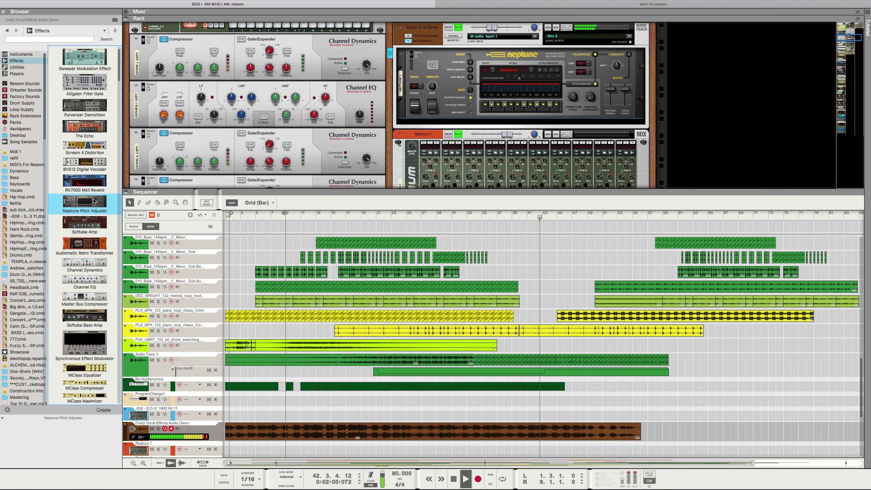
# Step: Change the scale settings of the vocal track's Neptune so it corrects to a restricted set of notes
pyautogui.click(498, 71)
pyautogui.click(498, 71)
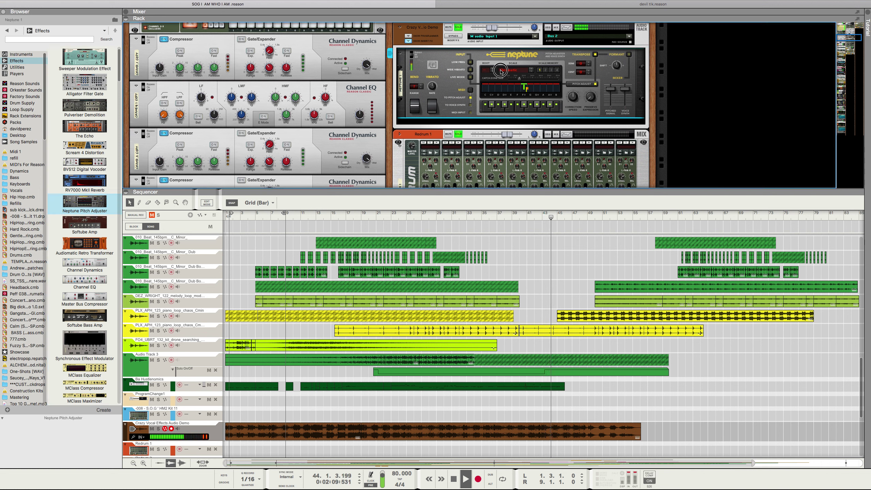
pyautogui.click(500, 71)
pyautogui.click(506, 82)
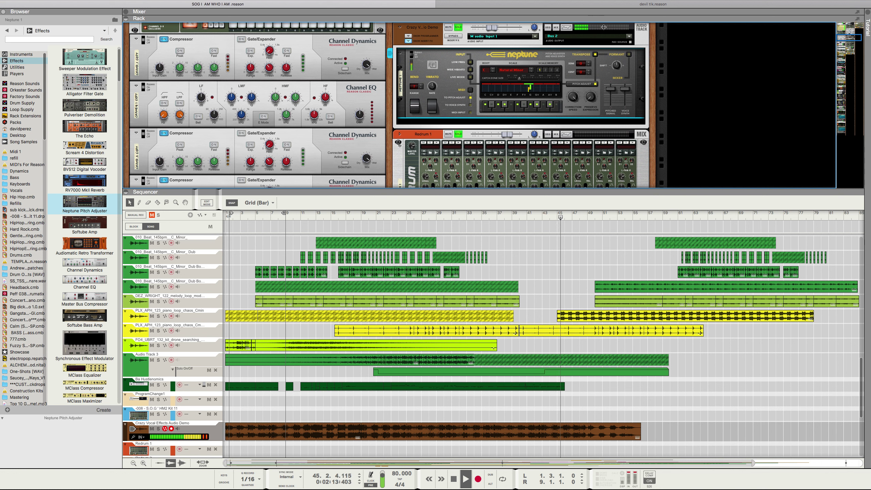
# Step: Enable Formant and Wide Vibrato on Neptune, and adjust its formant shift and root key
pyautogui.click(629, 55)
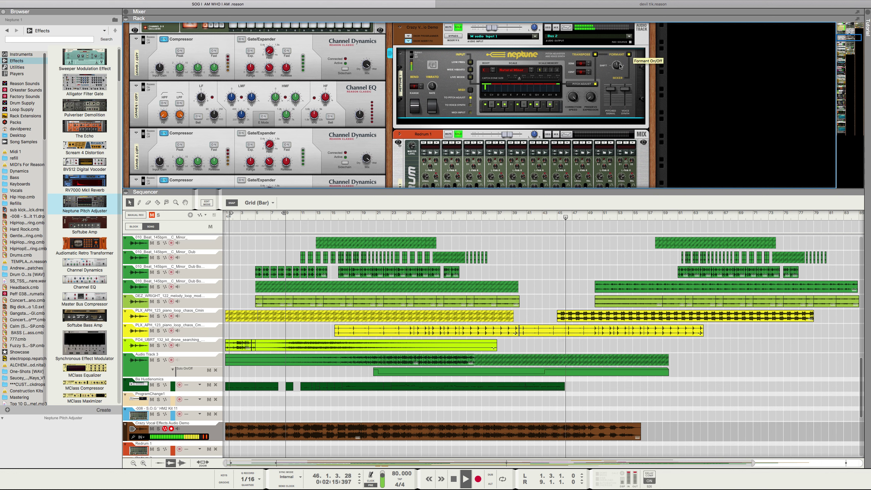
pyautogui.moveTo(618, 67)
pyautogui.mouseDown()
pyautogui.moveTo(617, 58)
pyautogui.moveTo(614, 81)
pyautogui.mouseUp()
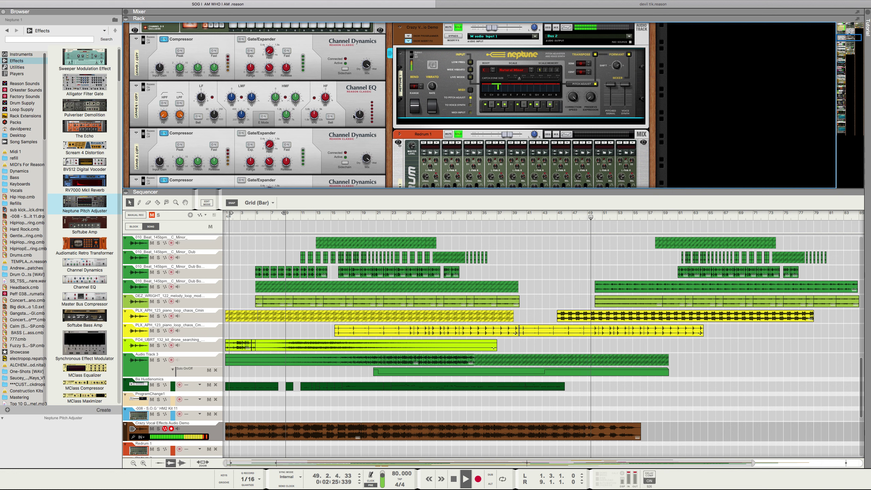
pyautogui.click(471, 70)
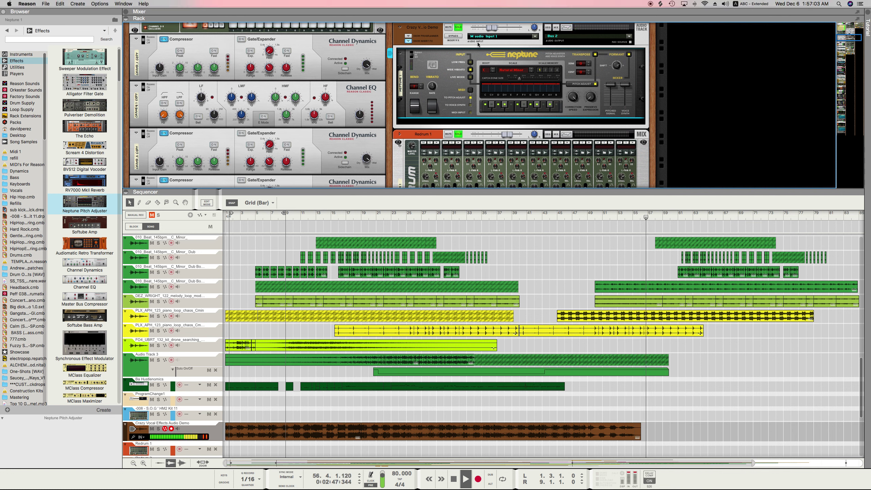
pyautogui.moveTo(492, 68); pyautogui.dragTo(492, 71)
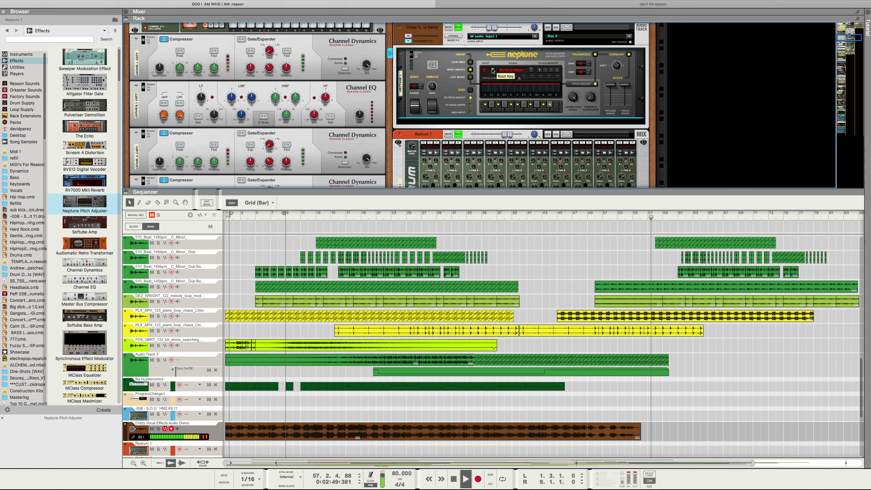
# Step: Play the song from about bar 14 and check the pitch-corrected vocal track's solo and level
pyautogui.click(323, 215)
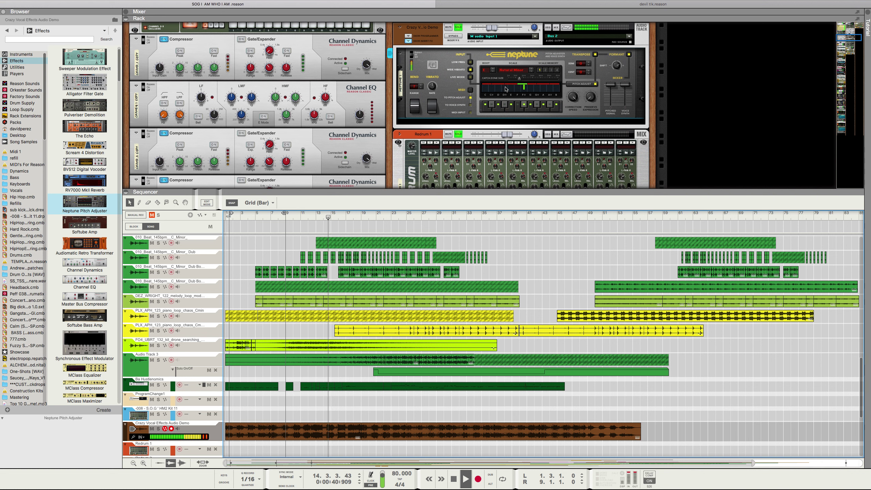
pyautogui.click(158, 429)
pyautogui.click(159, 429)
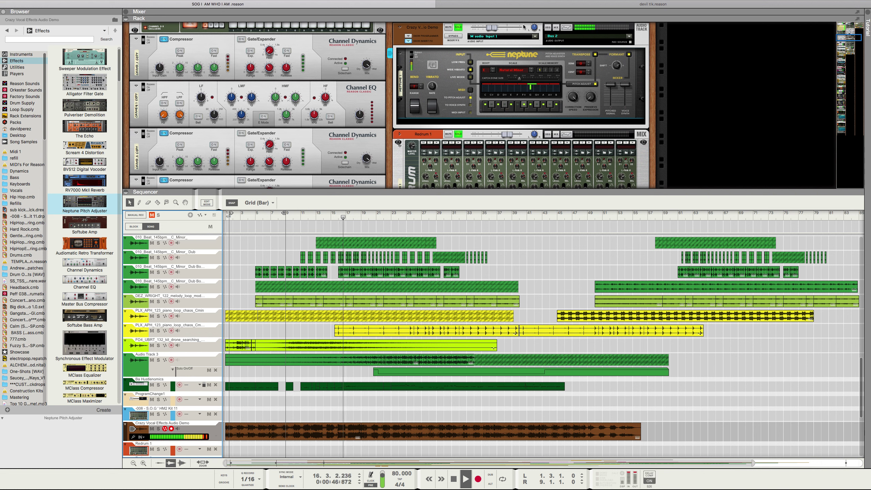
pyautogui.moveTo(494, 27); pyautogui.dragTo(497, 32)
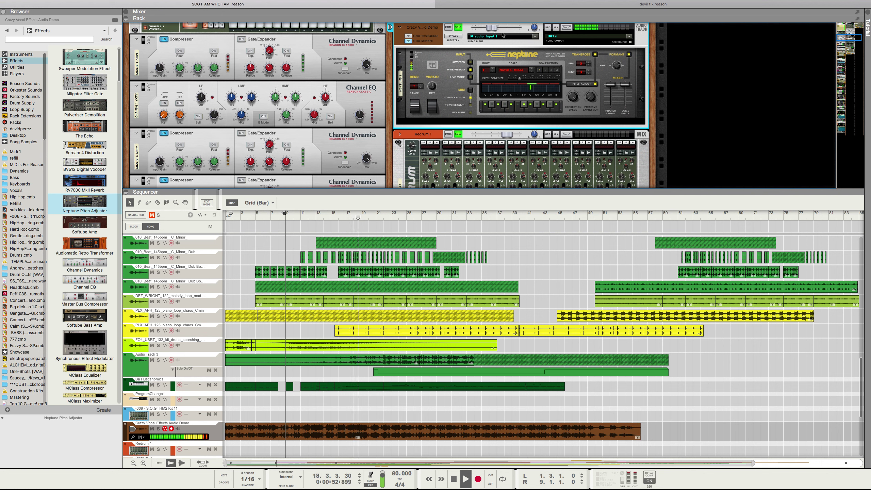
pyautogui.rightClick(498, 33)
pyautogui.press('Escape')
pyautogui.moveTo(497, 32); pyautogui.dragTo(495, 31)
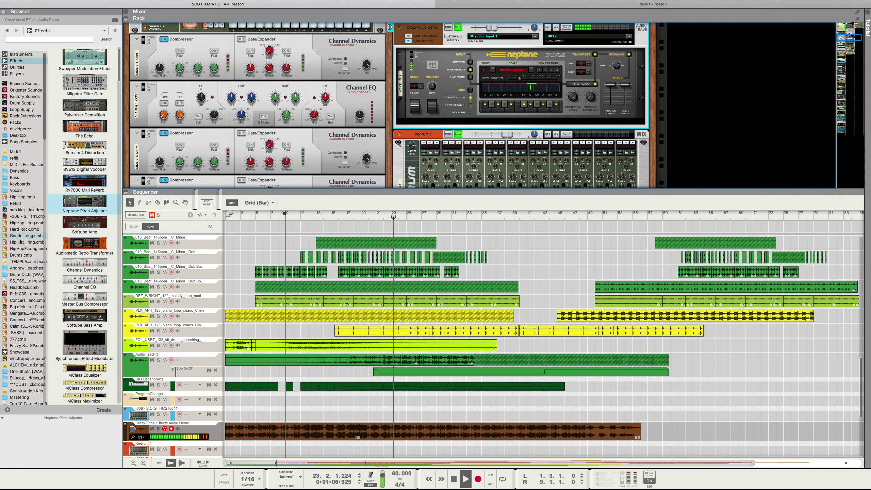
# Step: Find the GForce Re-Tron among the instruments and add it to the empty rack space beside the Arpeggiator device
pyautogui.scroll(-2, 24, 319)
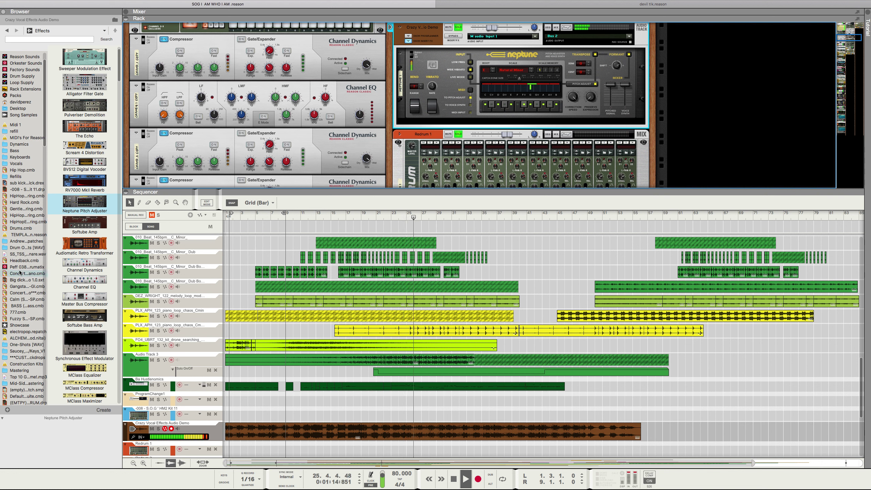
pyautogui.scroll(2, 30, 191)
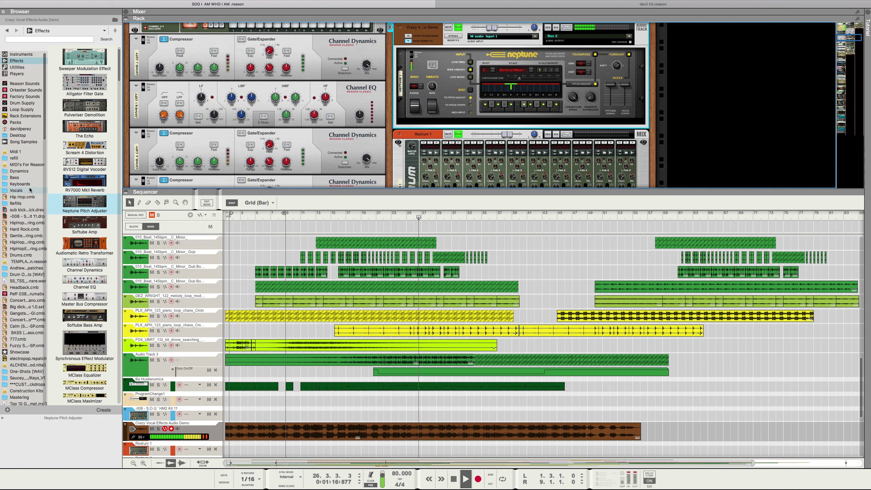
pyautogui.click(21, 54)
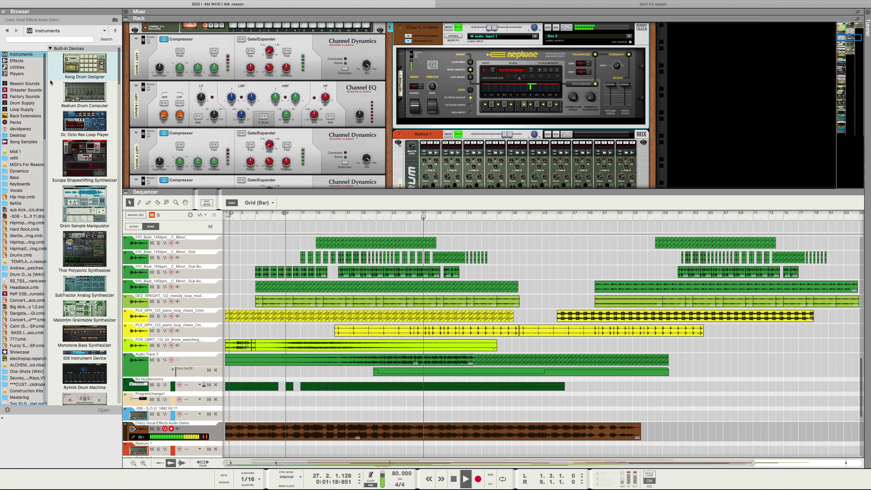
pyautogui.scroll(5, 58, 77)
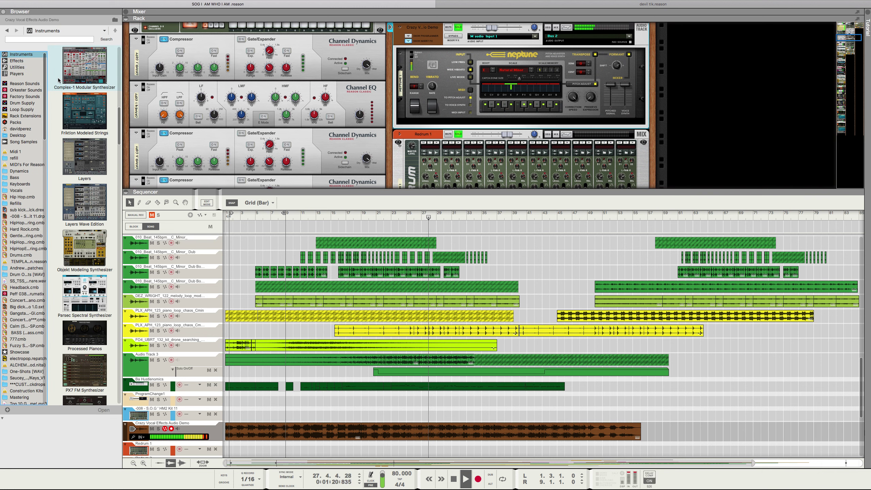
pyautogui.scroll(-20, 76, 160)
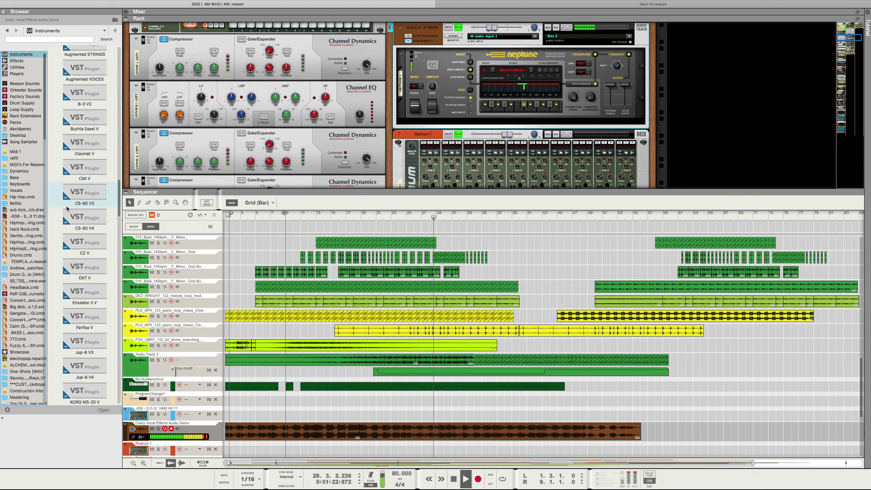
pyautogui.scroll(-15, 161, 164)
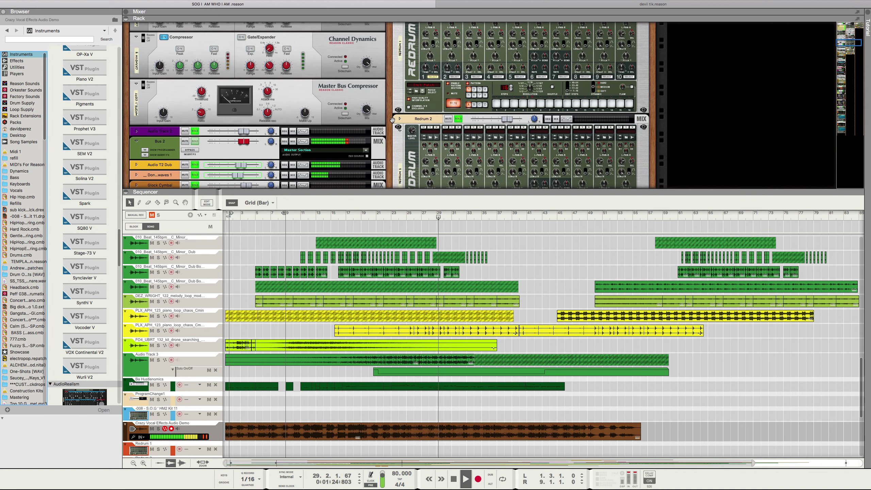
pyautogui.scroll(-15, 86, 133)
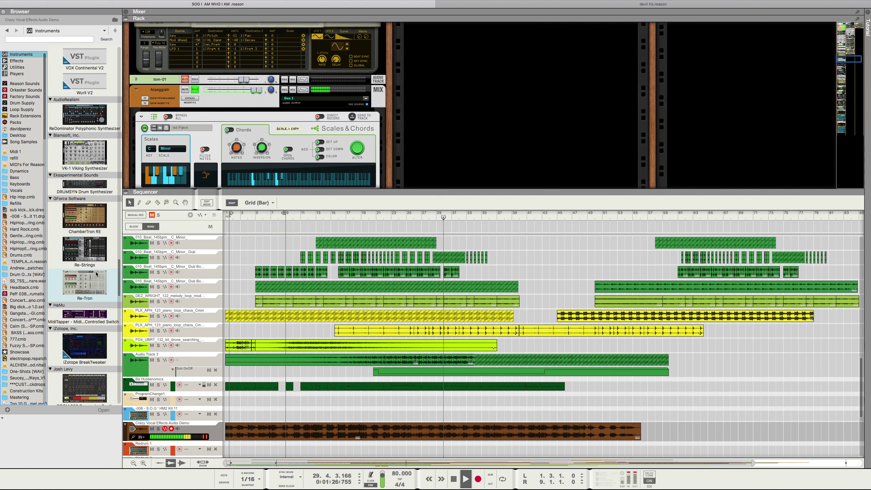
pyautogui.moveTo(85, 189); pyautogui.dragTo(448, 131)
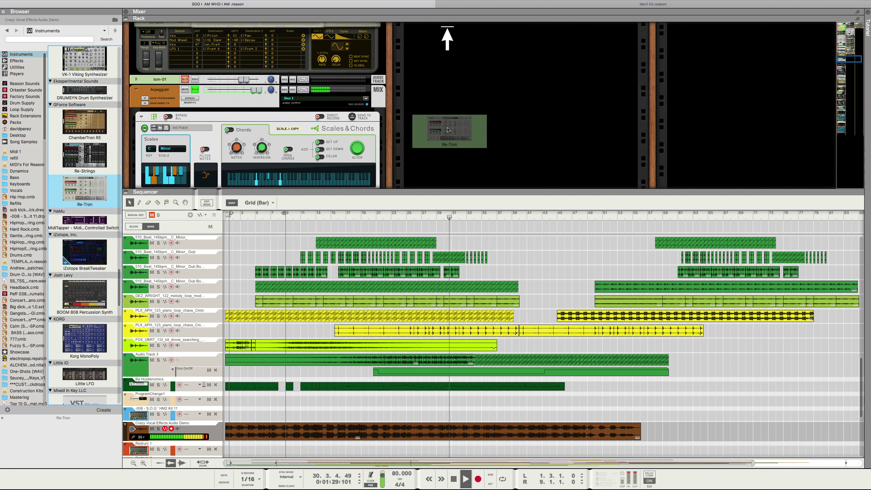
pyautogui.moveTo(448, 129); pyautogui.dragTo(448, 128)
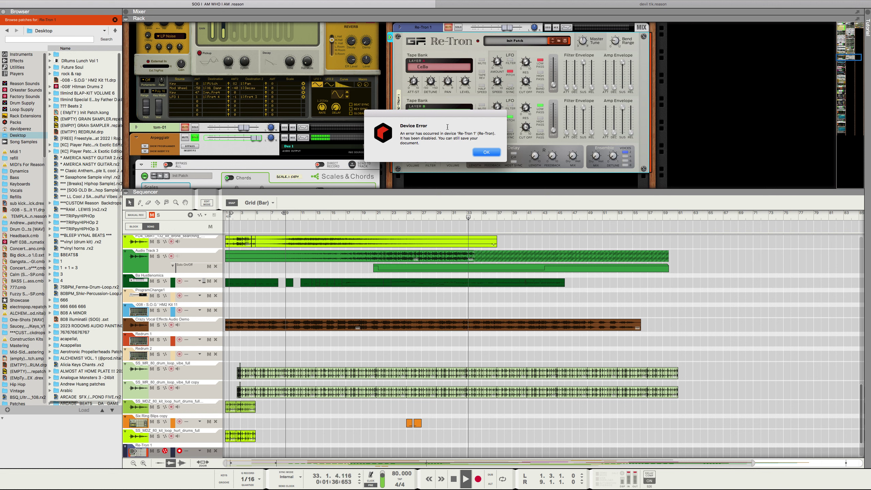
pyautogui.click(486, 153)
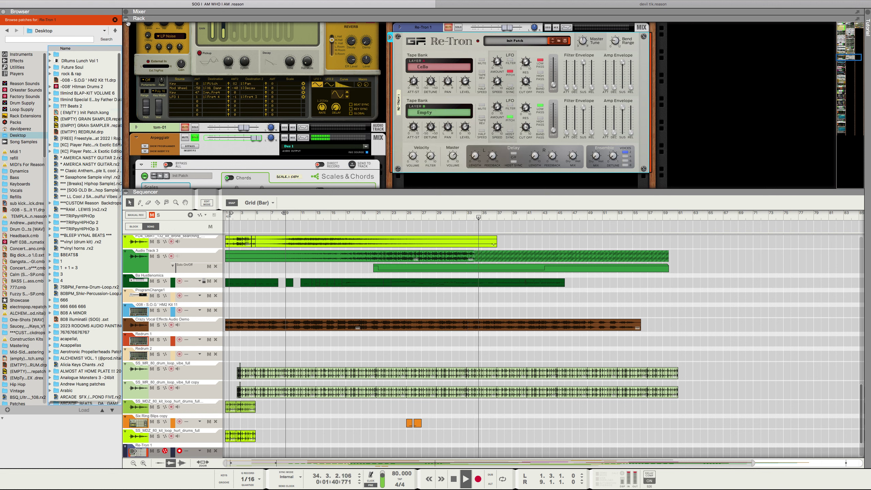
# Step: Find the Radical Piano among the instruments and add it to the empty rack space
pyautogui.click(21, 54)
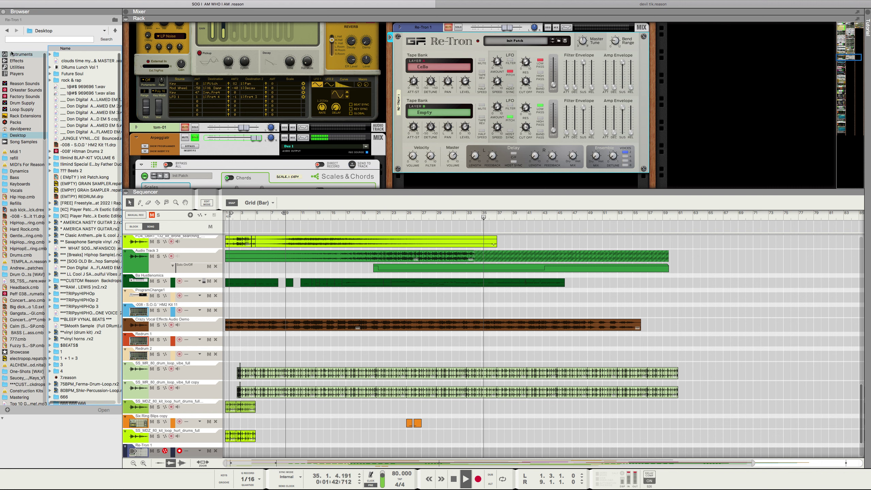
pyautogui.scroll(-6, 71, 106)
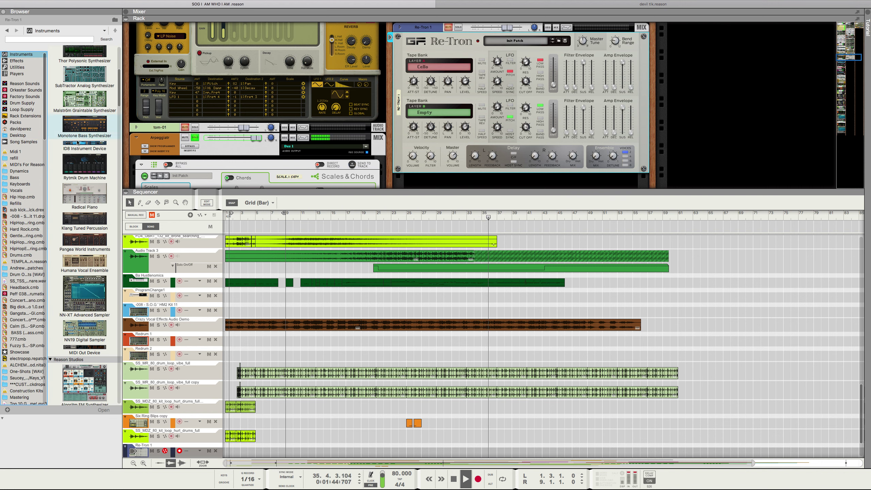
pyautogui.moveTo(84, 195); pyautogui.dragTo(718, 126)
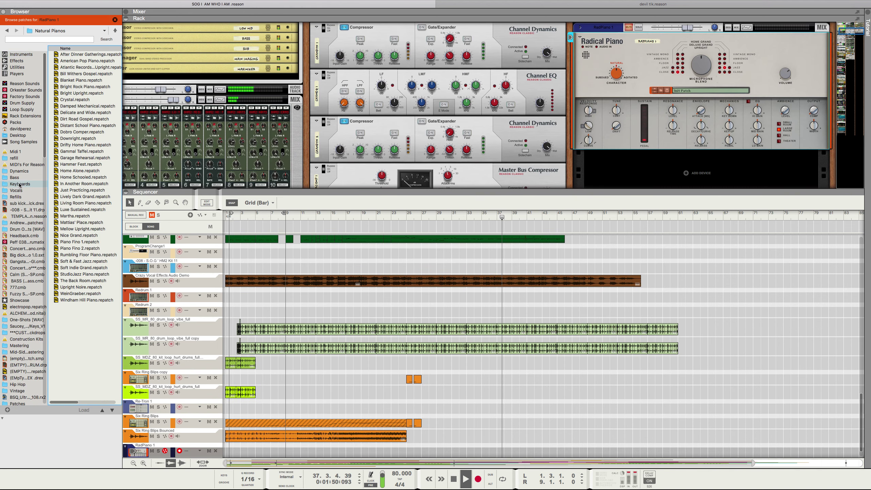
# Step: Load the LOUD & Rich.cmb combinator patch from the Keyboards folder above the Radical Piano device and solo the RadPiano 1 channel
pyautogui.click(18, 184)
pyautogui.click(115, 21)
pyautogui.moveTo(78, 86)
pyautogui.mouseDown()
pyautogui.moveTo(789, 121)
pyautogui.moveTo(761, 109)
pyautogui.moveTo(714, 53)
pyautogui.moveTo(621, 43)
pyautogui.moveTo(627, 40)
pyautogui.mouseUp()
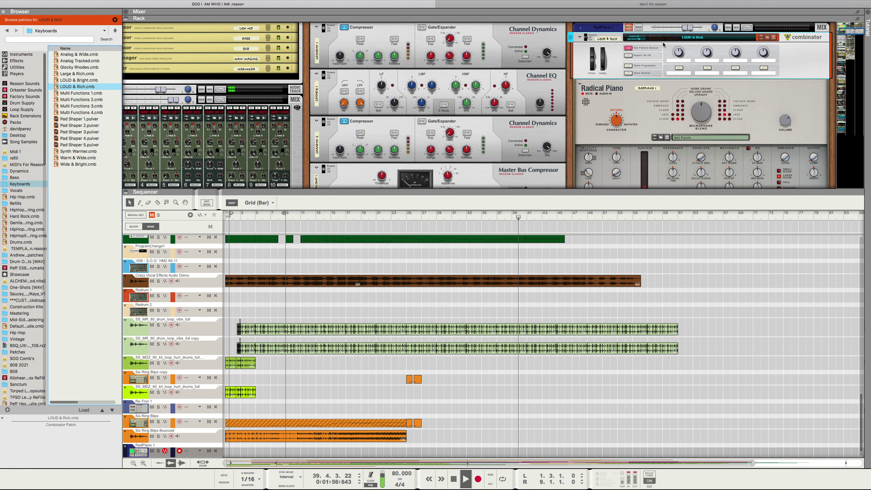
pyautogui.click(639, 28)
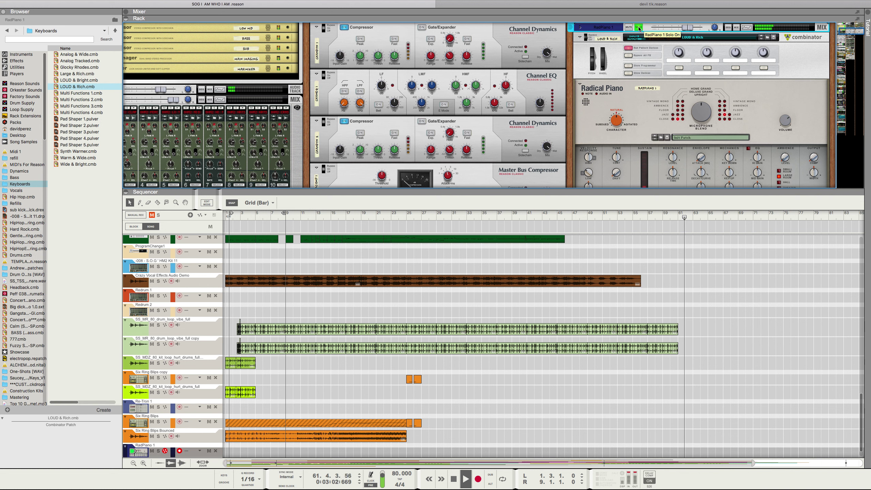
# Step: Record a performance on the RadPiano 1 track from the start of the song to about bar 44
pyautogui.doubleClick(455, 478)
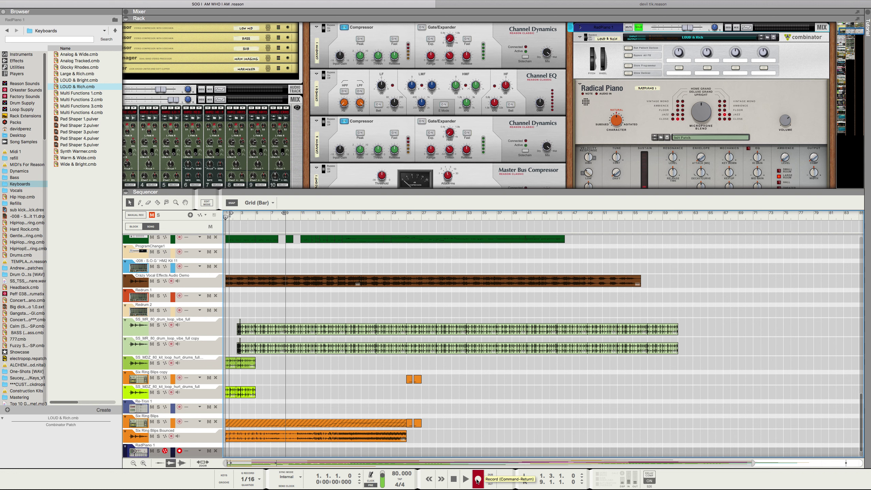
pyautogui.click(477, 481)
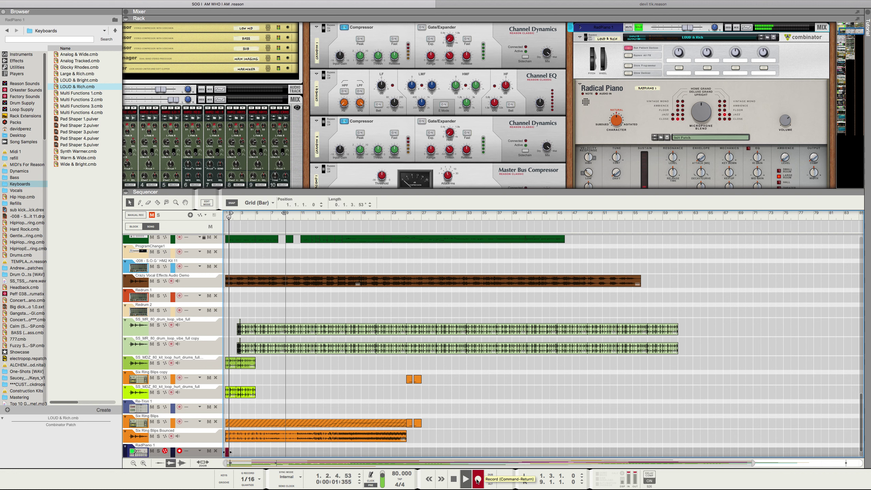
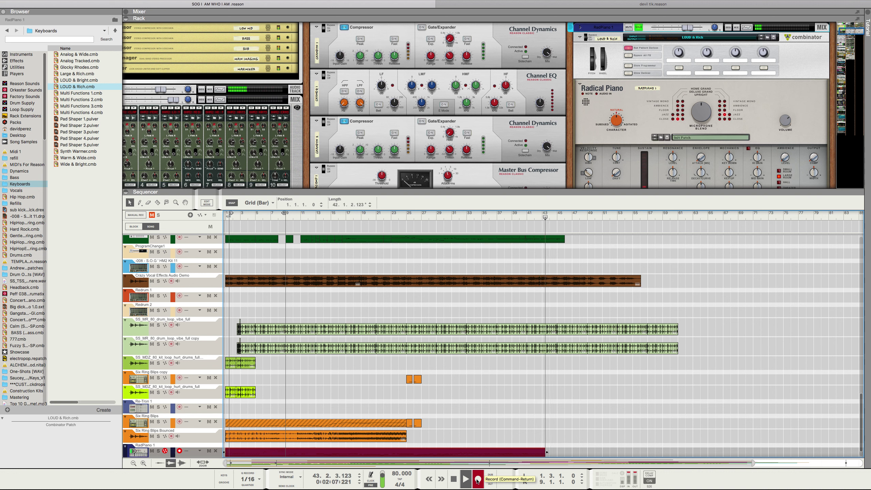
pyautogui.click(477, 480)
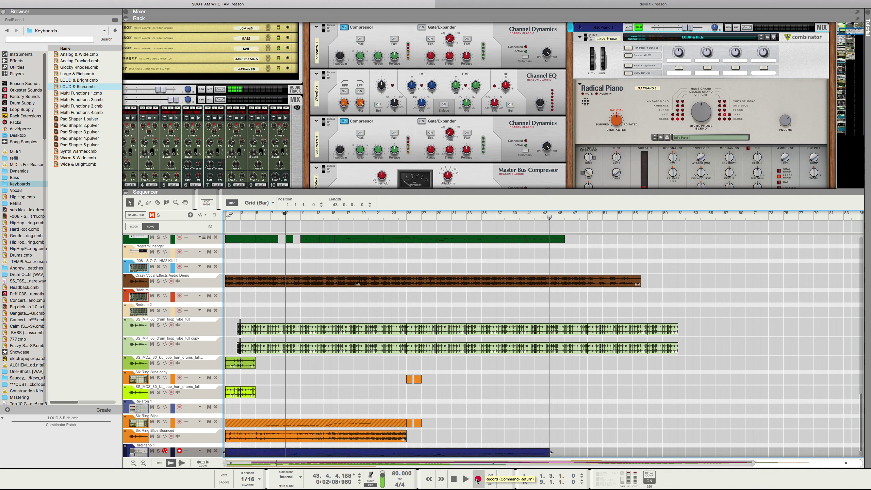
# Step: Trim the recorded RadPiano 1 clip to start at bar 34 with a length of 10 bars
pyautogui.rightClick(474, 456)
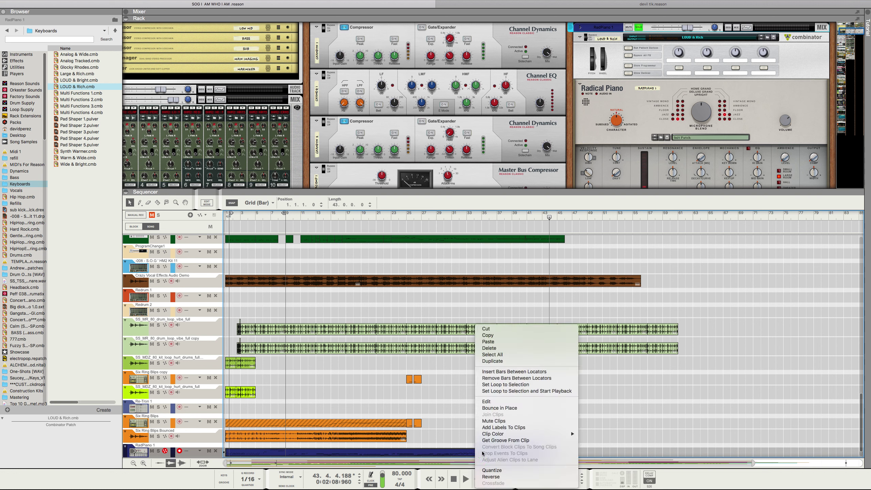
pyautogui.press('Escape')
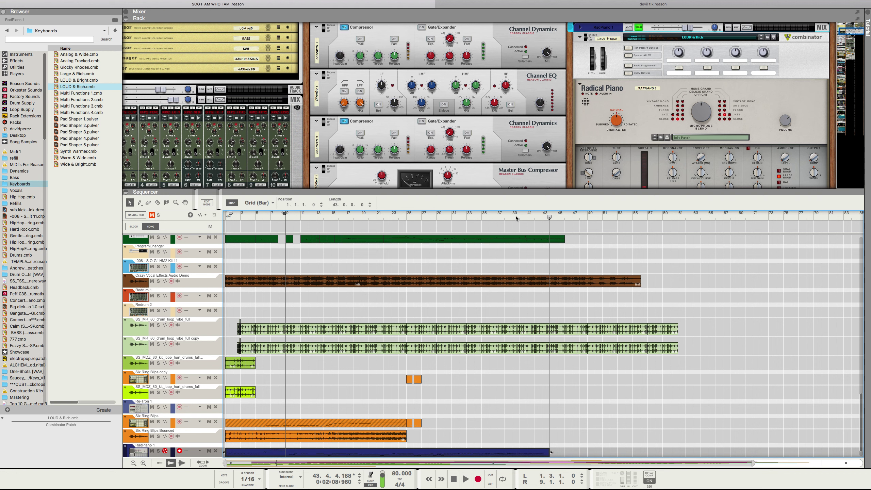
pyautogui.press('q')
# Step: Try to duplicate the 10-bar RadPiano 1 clip and bounce it in place
pyautogui.rightClick(475, 452)
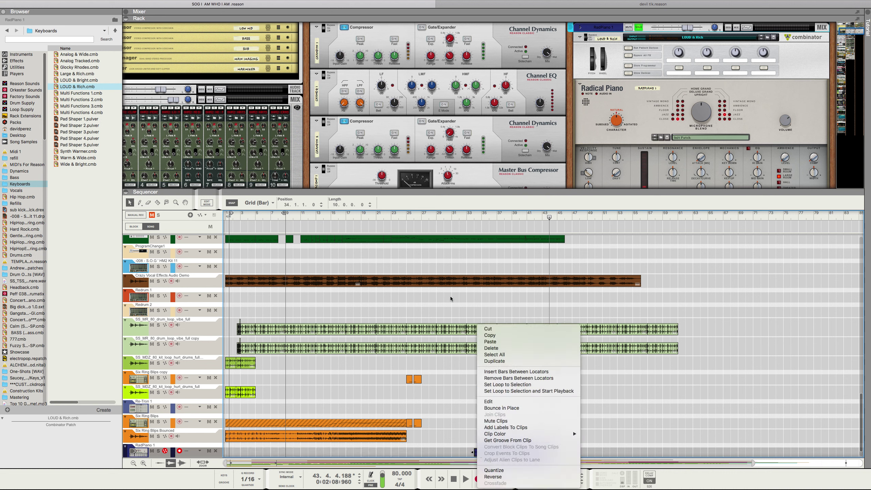
pyautogui.click(510, 361)
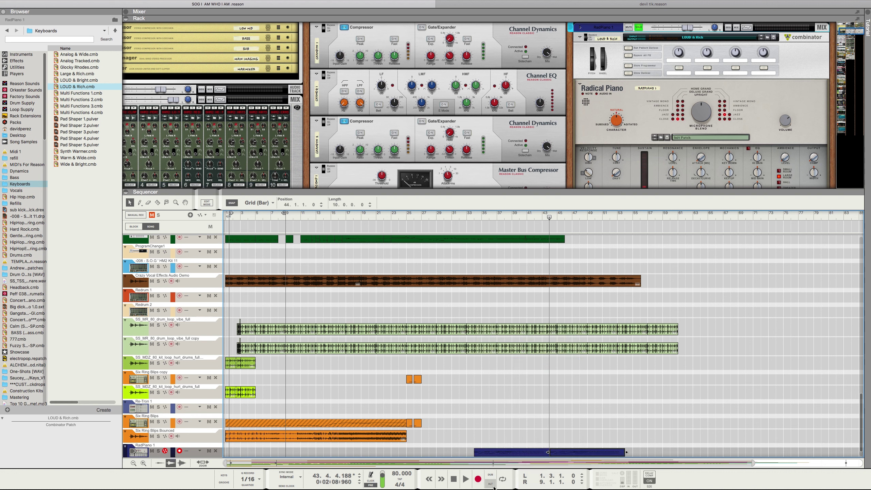
pyautogui.rightClick(518, 457)
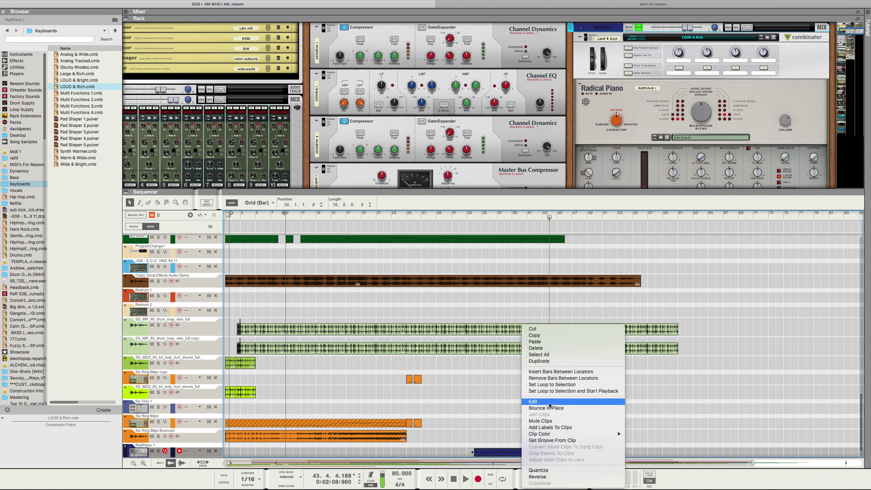
pyautogui.click(545, 416)
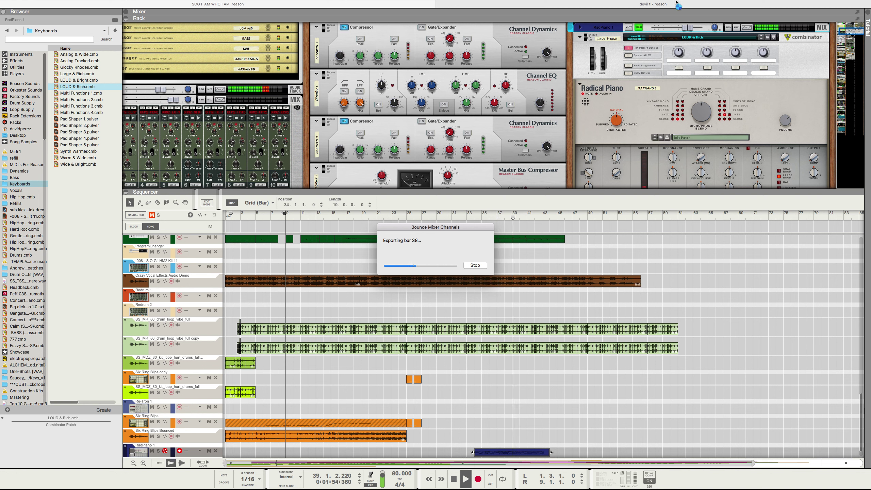
pyautogui.click(472, 266)
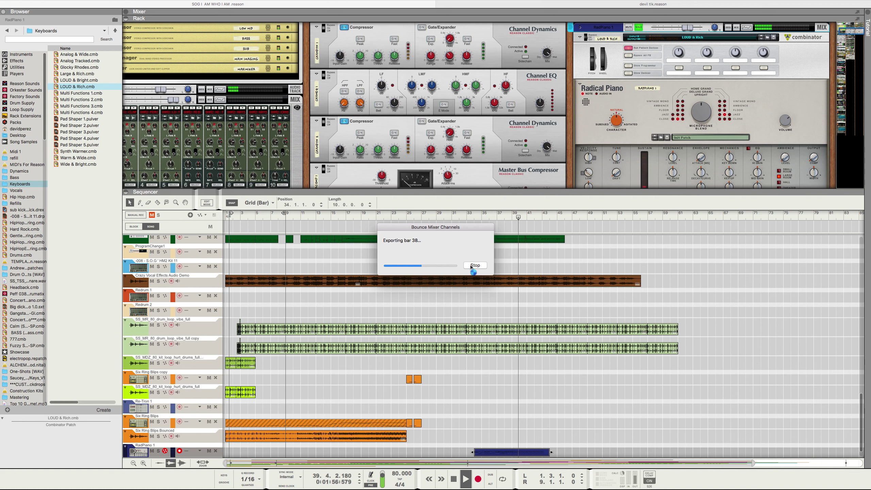
pyautogui.click(453, 480)
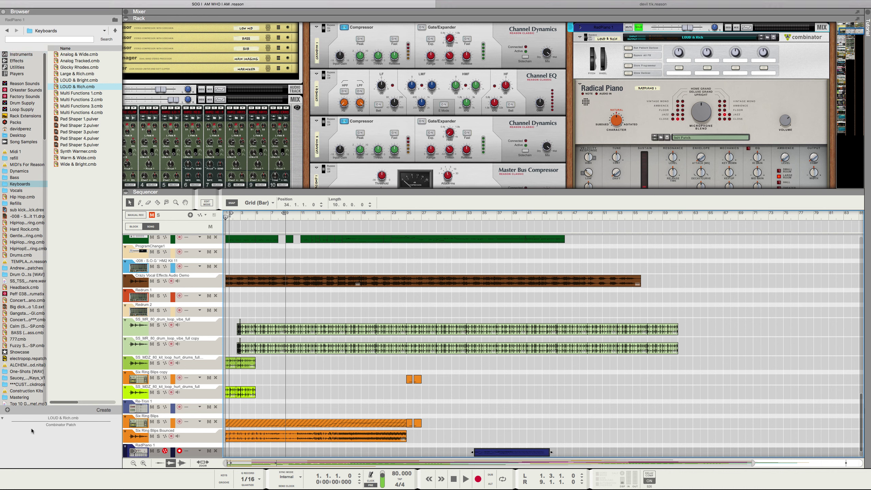
# Step: Import the SOG TAG .m4a audio file as a new track and route its mixer channel to Bus 1
pyautogui.scroll(-10, 20, 343)
pyautogui.moveTo(16, 375); pyautogui.dragTo(216, 408)
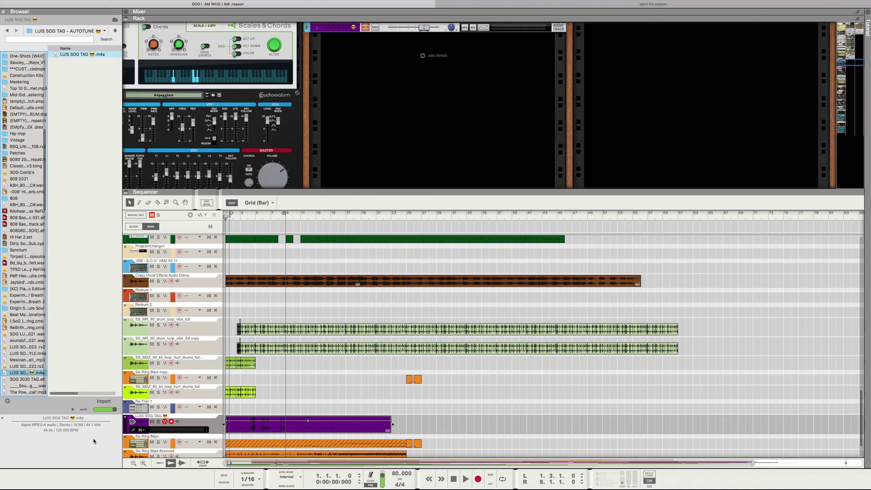
pyautogui.click(500, 11)
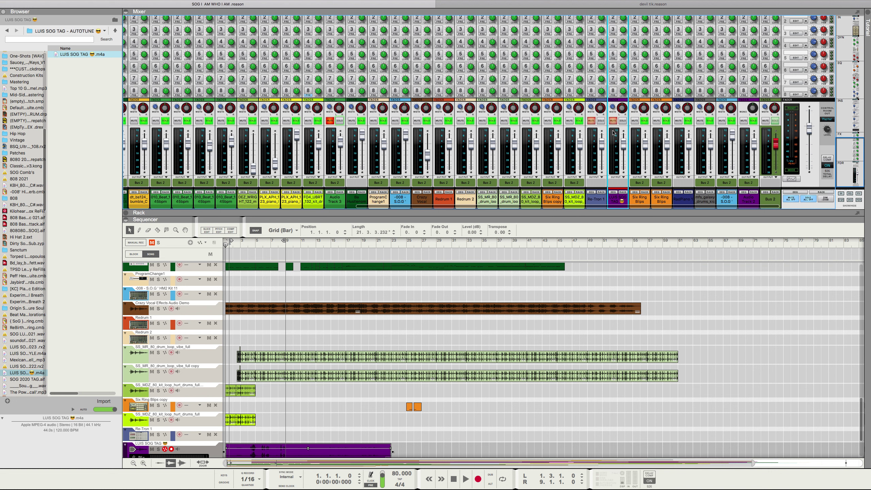
pyautogui.click(618, 184)
pyautogui.click(627, 171)
# Step: Duplicate the SOG TAG track with its device and route the copy's output to the Master Section
pyautogui.rightClick(123, 452)
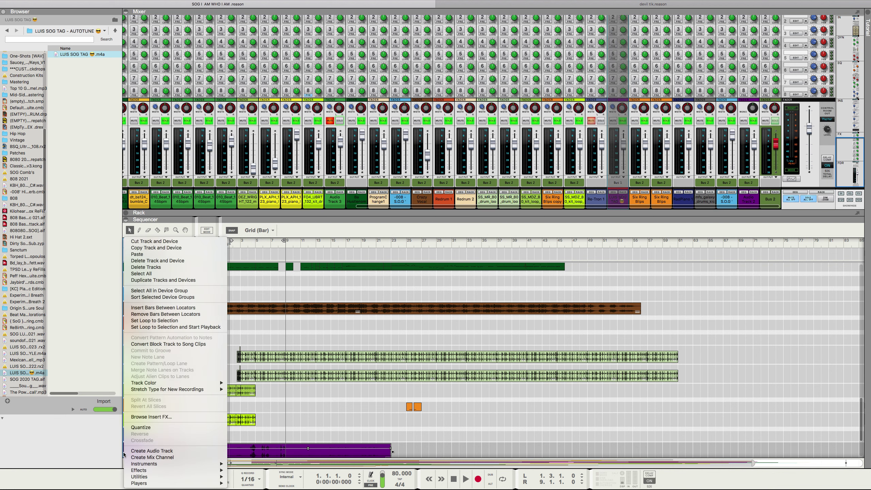
pyautogui.click(171, 280)
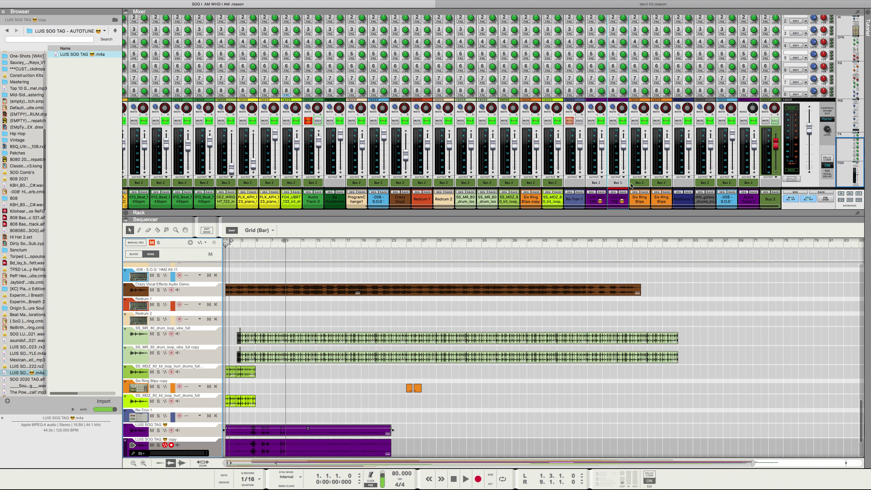
pyautogui.click(622, 182)
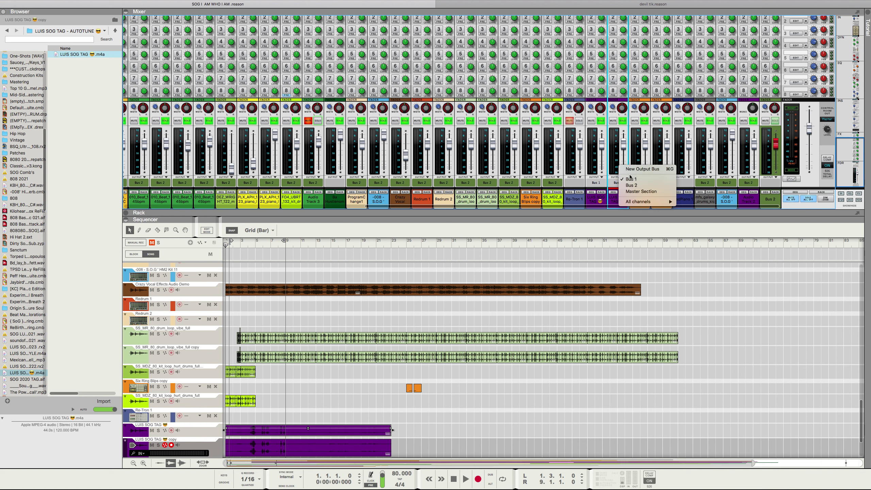
pyautogui.click(614, 172)
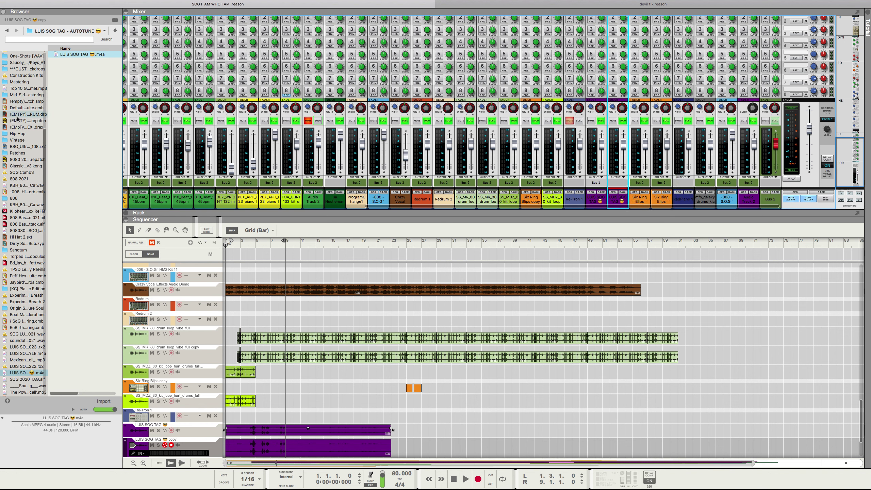
# Step: Add the ValhallaShimmer_x64 effect to the duplicated SOG TAG track while the song plays and toggle its bypass switch
pyautogui.press('space')
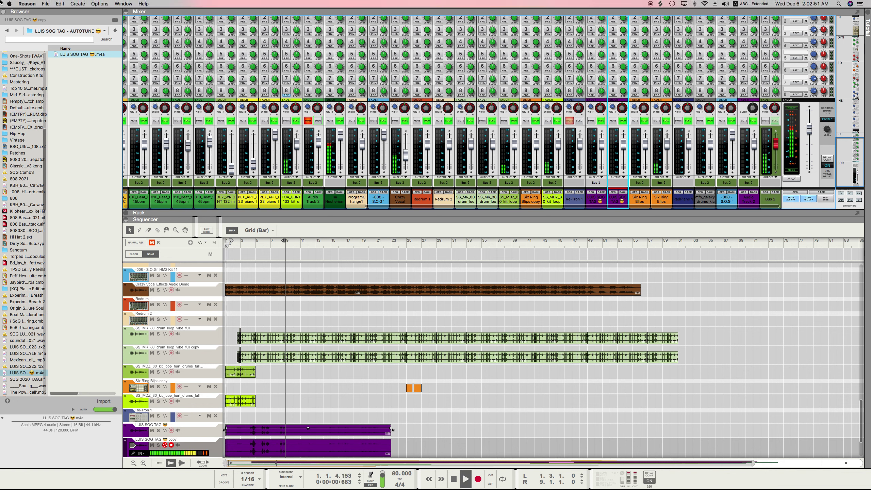
pyautogui.scroll(10, 14, 54)
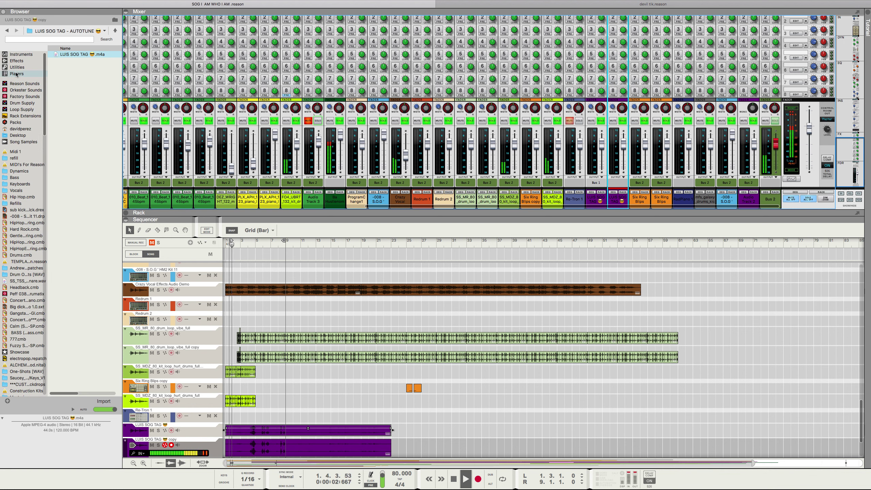
pyautogui.click(18, 54)
pyautogui.click(19, 61)
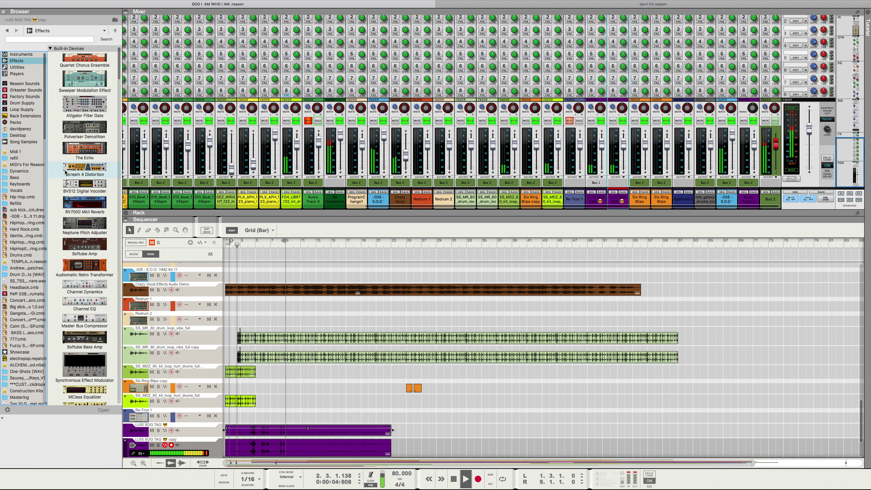
pyautogui.scroll(-10, 68, 175)
pyautogui.scroll(-20, 68, 175)
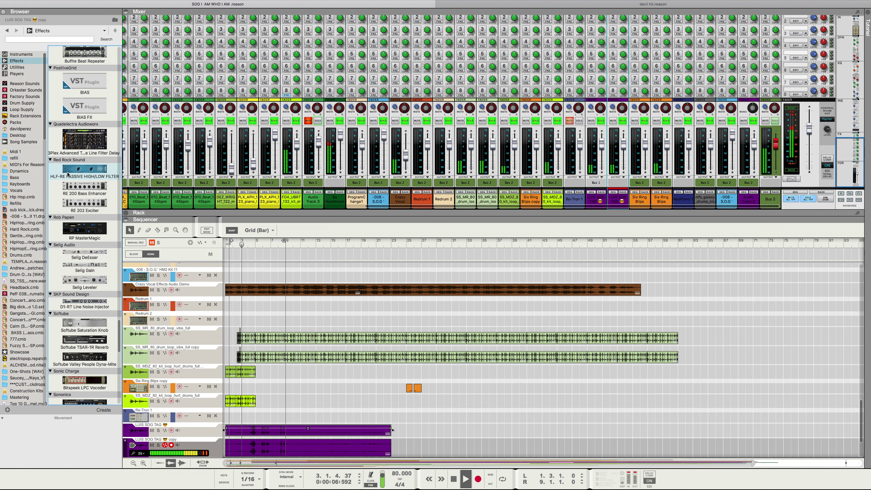
pyautogui.scroll(-5, 70, 356)
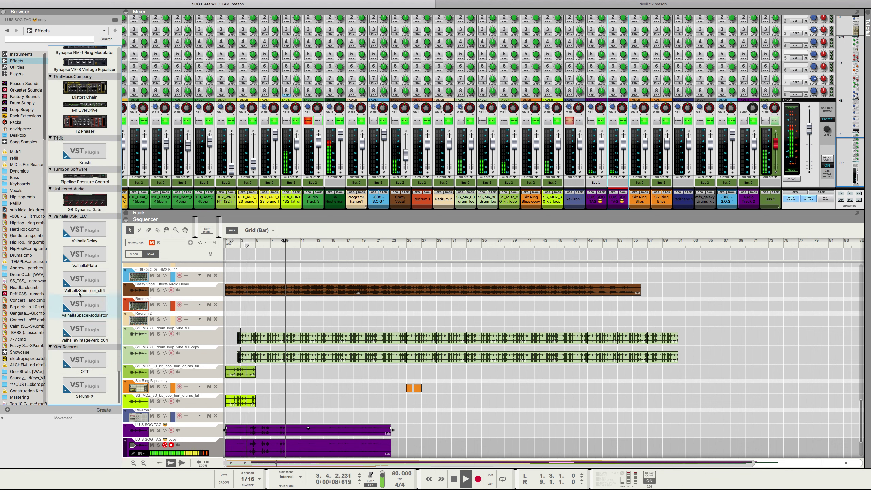
pyautogui.click(81, 281)
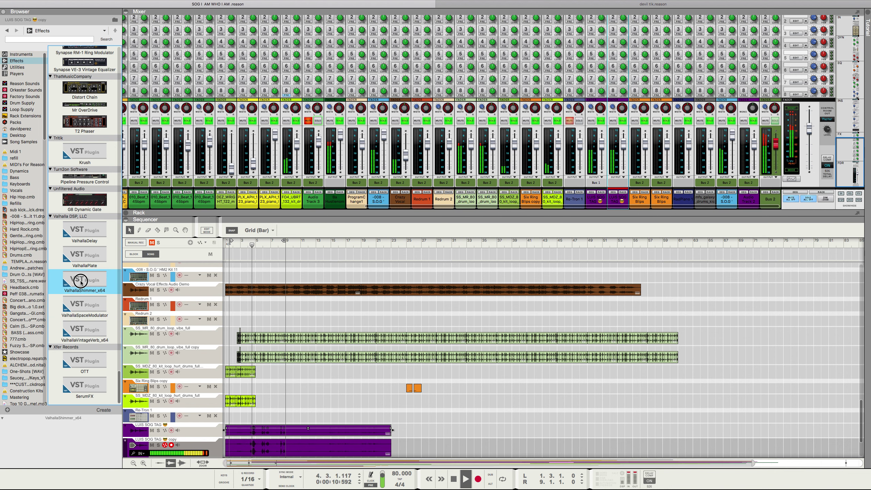
pyautogui.doubleClick(81, 282)
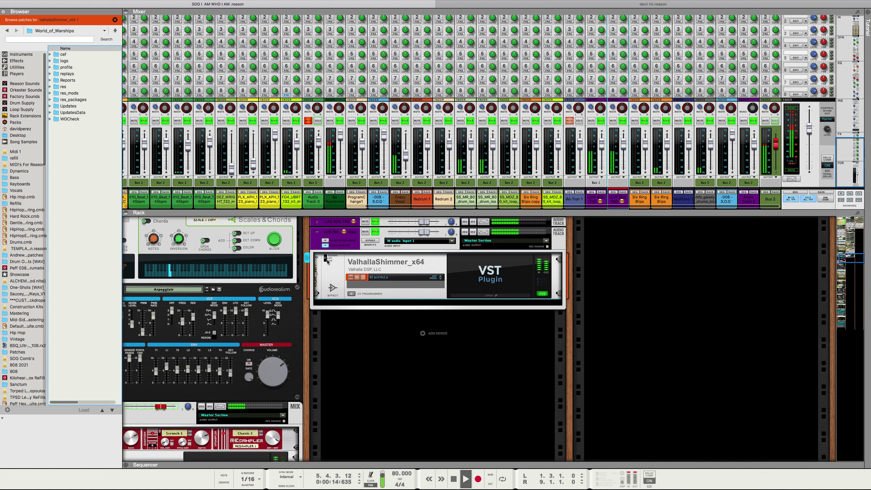
pyautogui.click(325, 258)
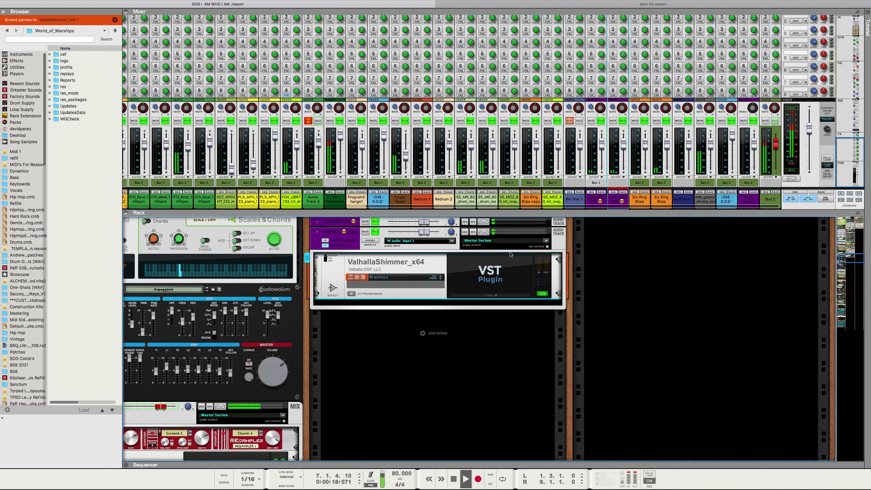
# Step: Lower the faders of both SOG TAG channels almost to the minimum and reduce the master fader slightly
pyautogui.click(616, 141)
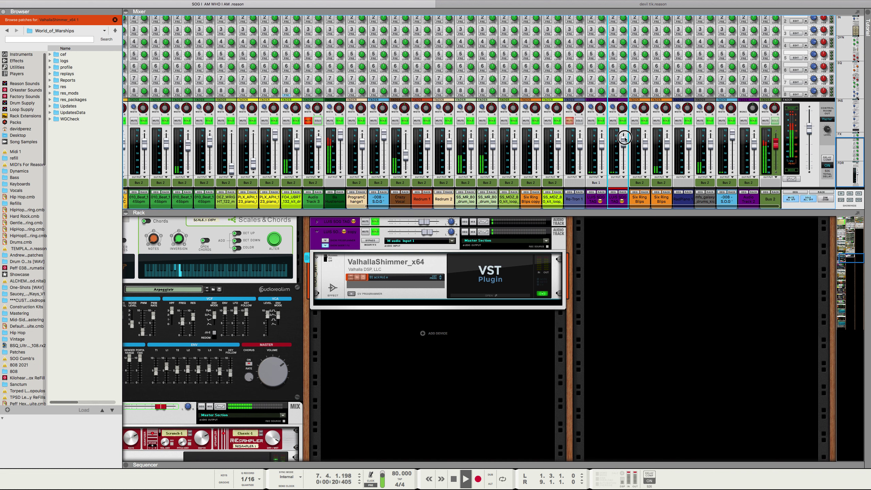
pyautogui.click(601, 135)
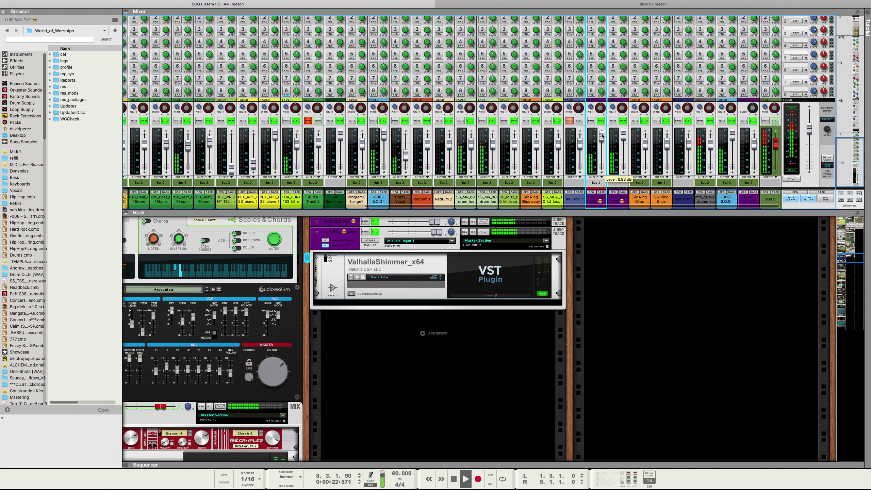
pyautogui.moveTo(602, 135); pyautogui.dragTo(602, 170)
pyautogui.moveTo(623, 133); pyautogui.dragTo(618, 175)
pyautogui.click(792, 111)
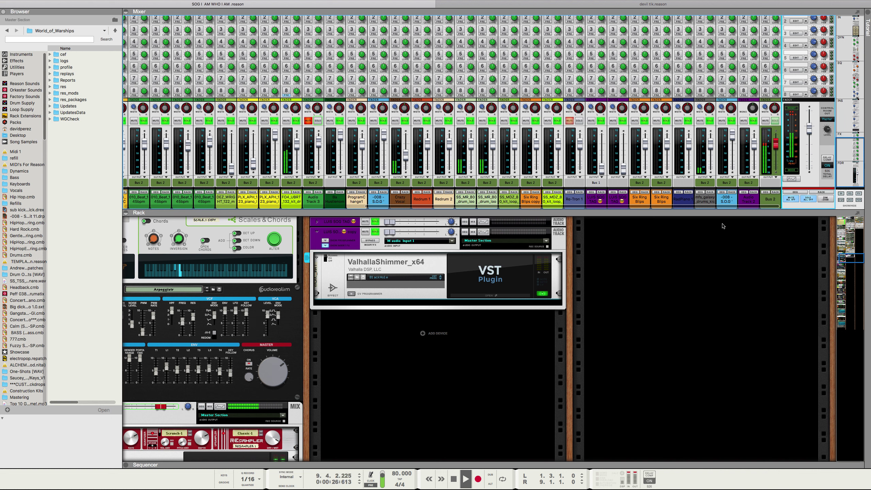
pyautogui.moveTo(811, 134); pyautogui.dragTo(811, 140)
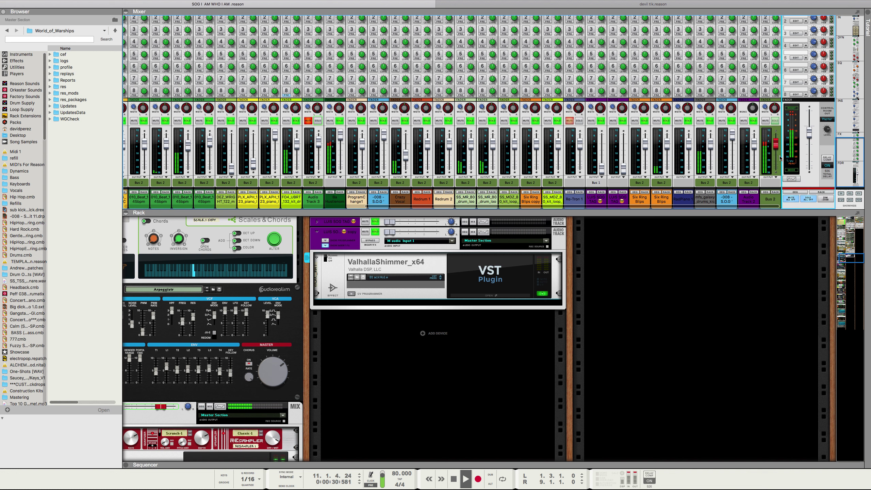
# Step: Lower the master fader slightly, check the Bus 2 channel's compressor section and reset the master clip indicators
pyautogui.moveTo(808, 135); pyautogui.dragTo(812, 137)
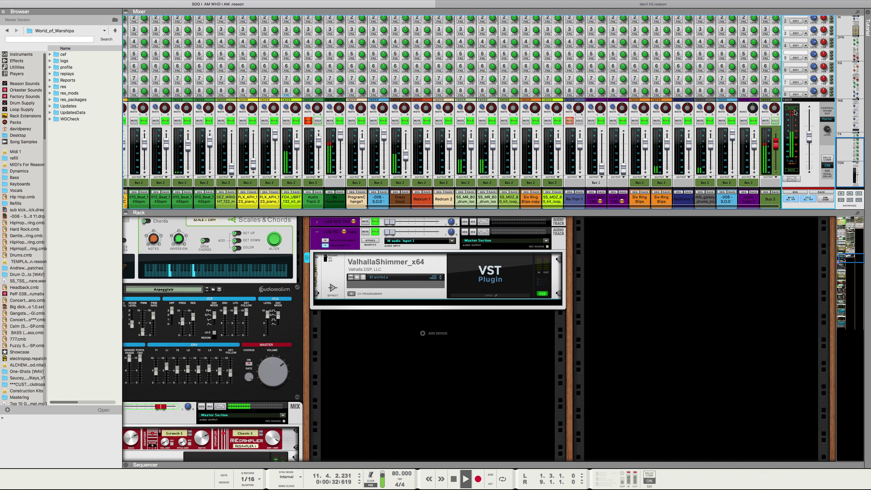
pyautogui.click(799, 144)
pyautogui.rightClick(799, 144)
pyautogui.click(715, 347)
pyautogui.scroll(10, 789, 68)
pyautogui.rightClick(806, 70)
pyautogui.click(767, 95)
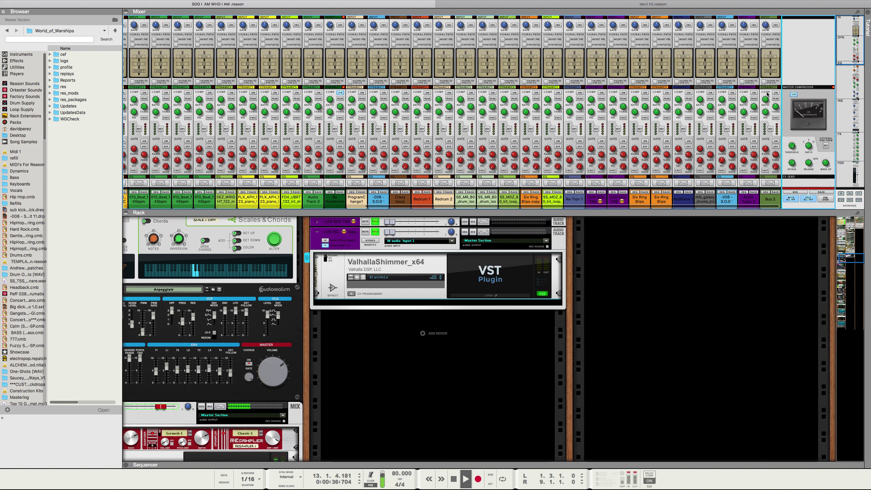
pyautogui.click(768, 100)
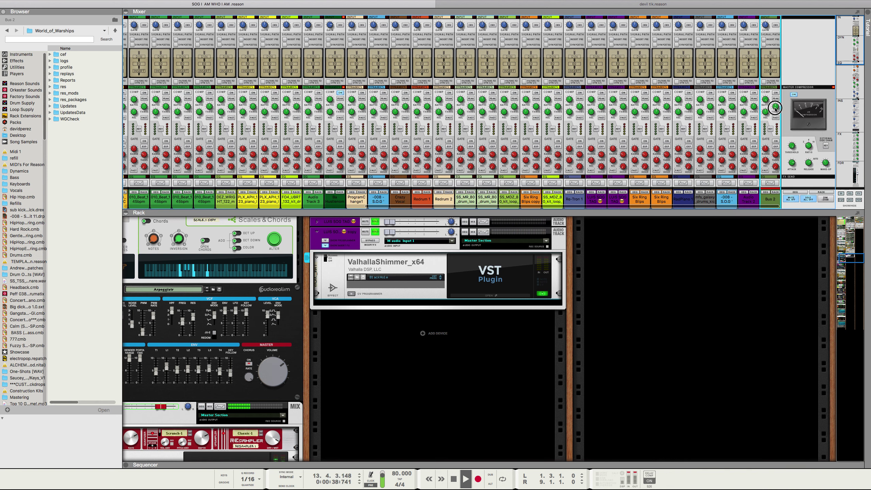
pyautogui.scroll(-10, 777, 124)
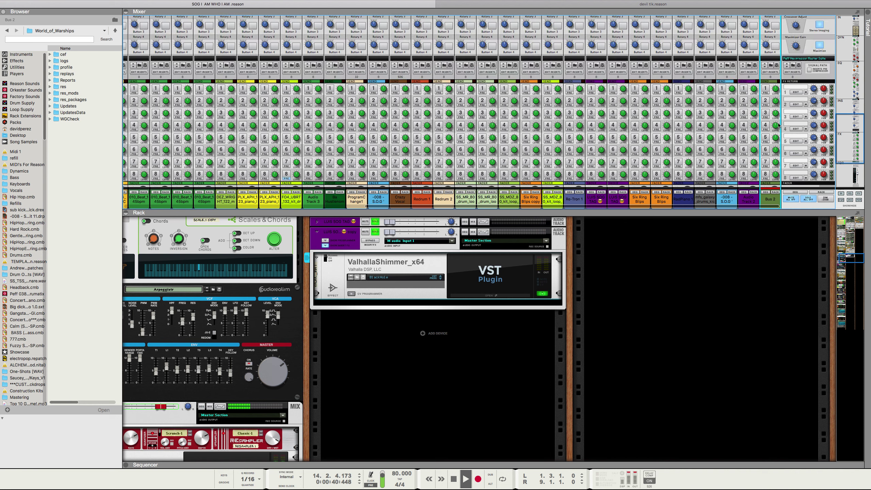
pyautogui.scroll(-5, 777, 125)
pyautogui.click(802, 104)
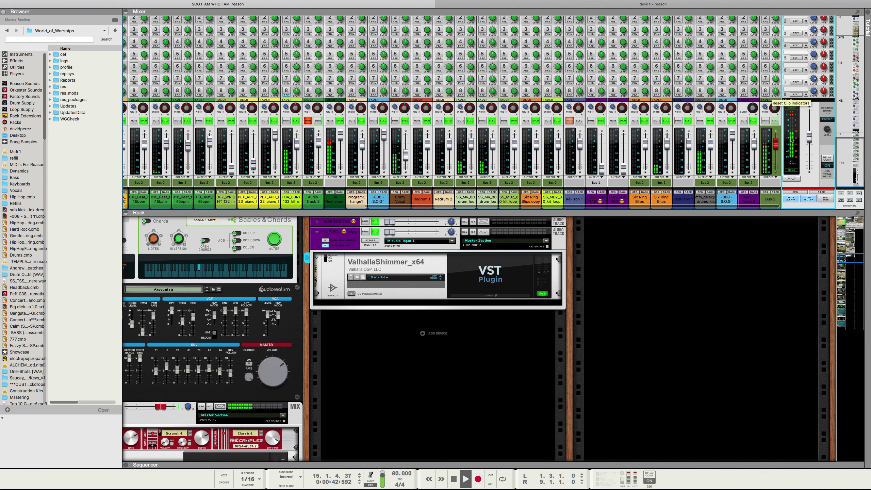
# Step: Lower the Bus 2 fader, set the galaxy drums kick channel to about -7.33 dB and reset the clip indicators
pyautogui.moveTo(777, 146); pyautogui.dragTo(776, 154)
pyautogui.moveTo(711, 145); pyautogui.dragTo(710, 153)
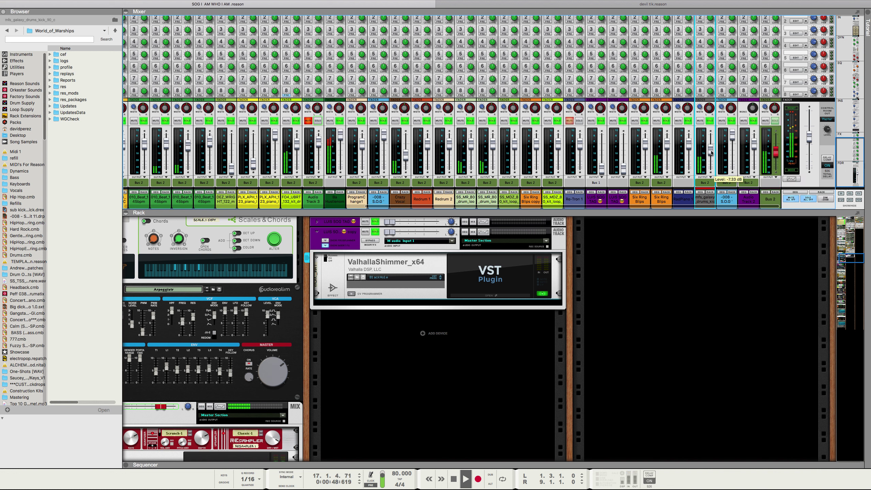
pyautogui.click(793, 111)
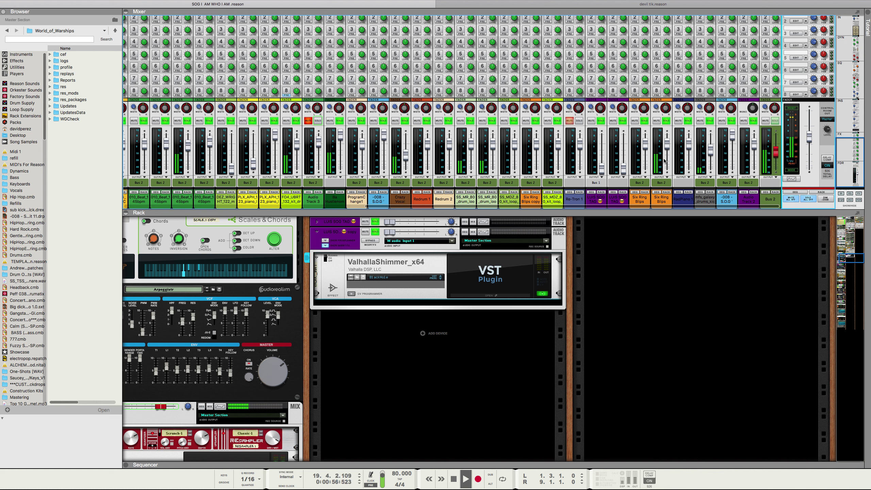
# Step: Check the master compressor during playback and expand the sequencer below the rack
pyautogui.moveTo(812, 137)
pyautogui.scroll(10, 802, 130)
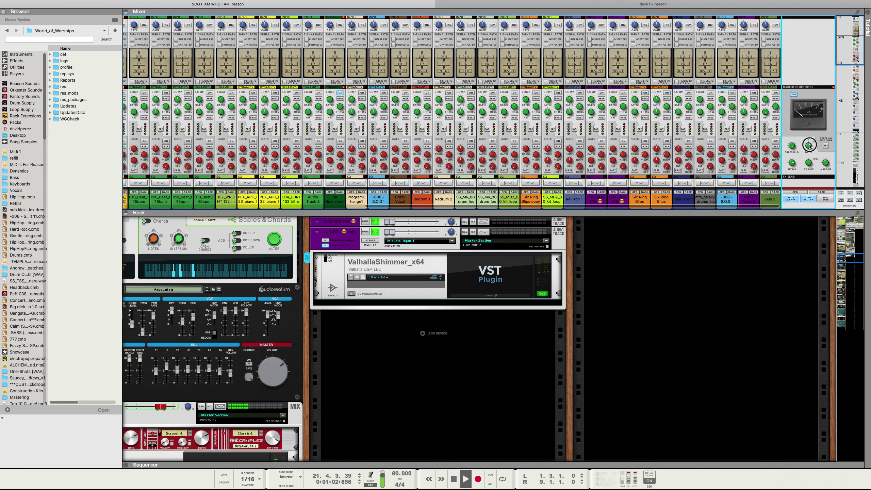
pyautogui.scroll(-1, 811, 138)
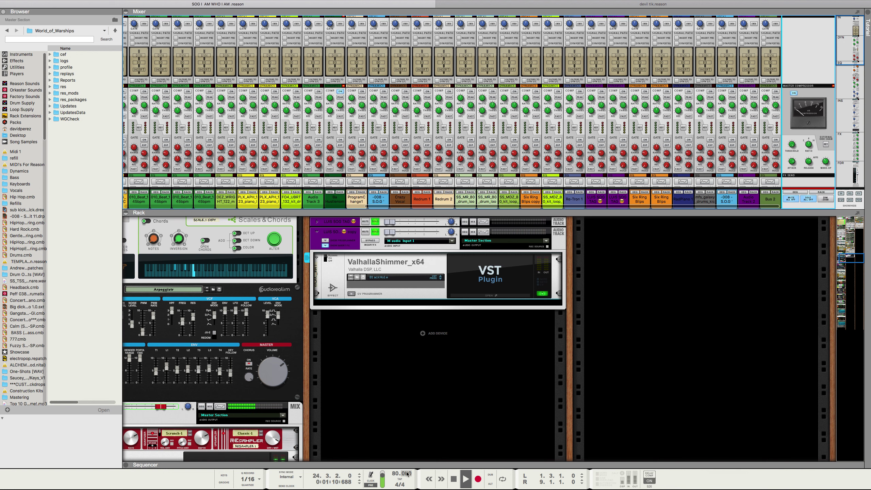
pyautogui.moveTo(409, 465); pyautogui.dragTo(410, 297)
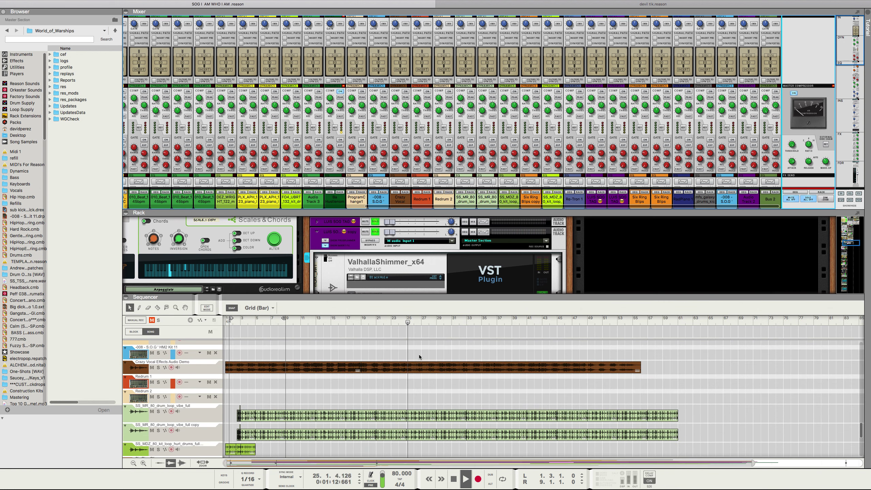
pyautogui.scroll(-1, 420, 353)
pyautogui.scroll(-1, 420, 355)
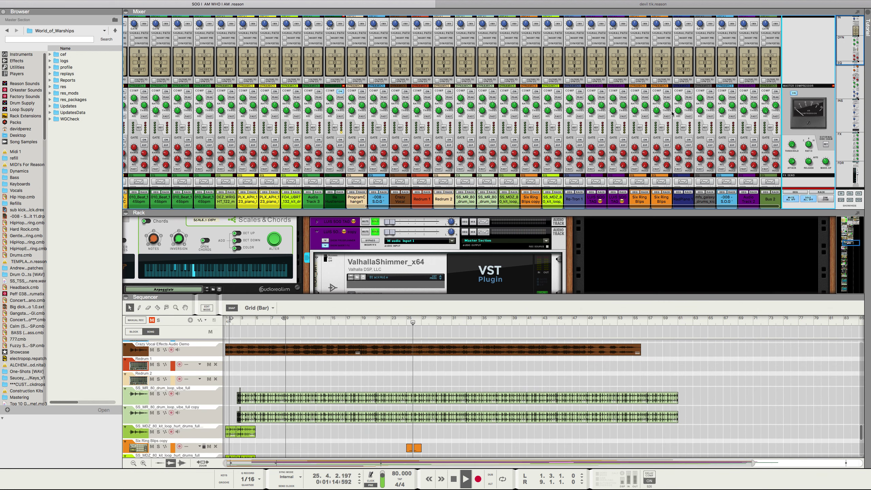
pyautogui.scroll(-5, 800, 62)
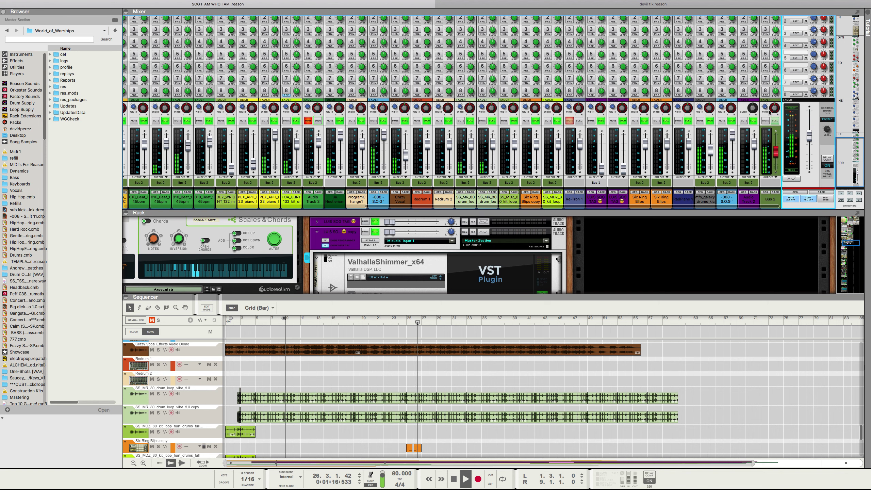
# Step: Raise the Bus 2 fader slightly and check the master compressor's threshold
pyautogui.moveTo(775, 152); pyautogui.dragTo(776, 149)
pyautogui.scroll(5, 771, 113)
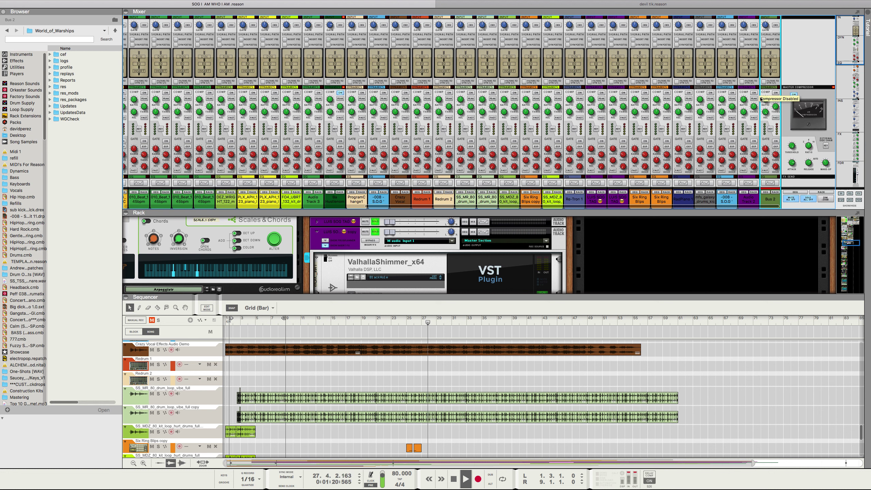
pyautogui.click(795, 146)
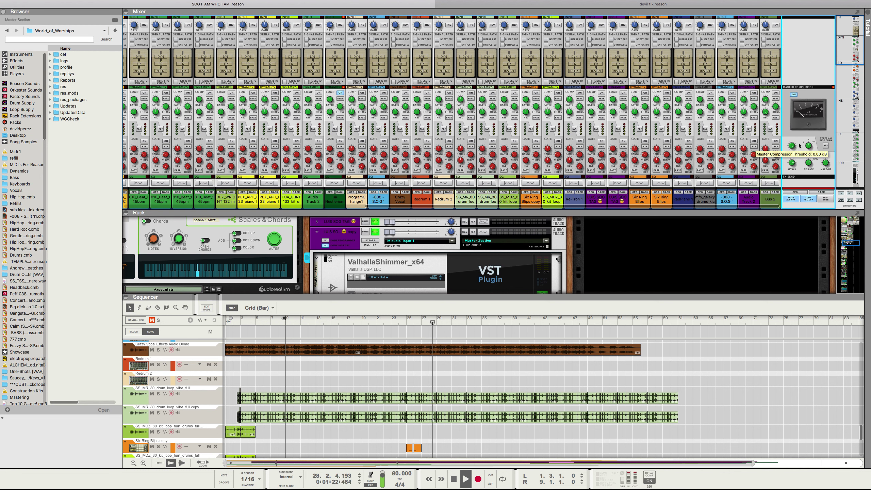
pyautogui.scroll(-5, 793, 158)
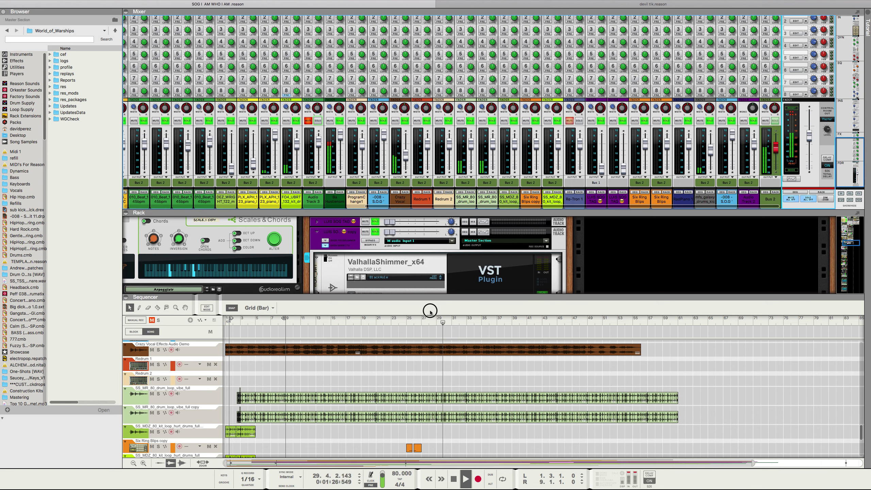
# Step: Restart playback from the beginning of the song and review the mixer channels and tracks
pyautogui.click(414, 321)
pyautogui.click(228, 319)
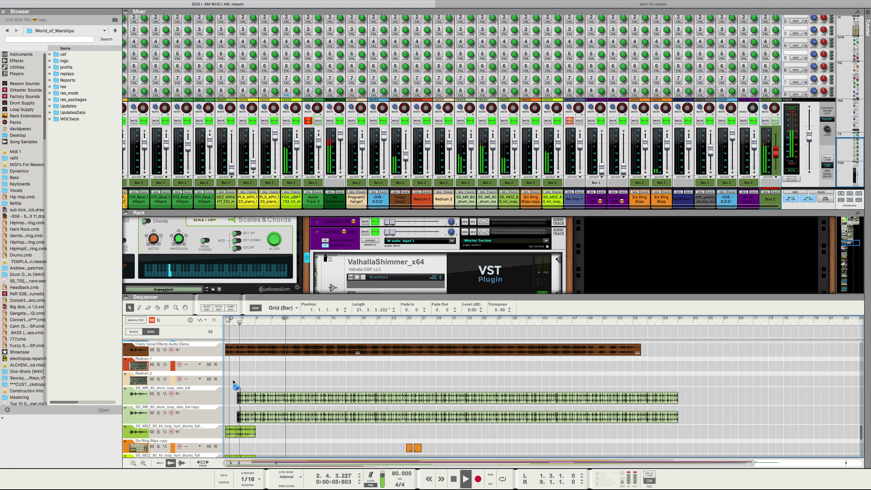
pyautogui.scroll(2, 233, 382)
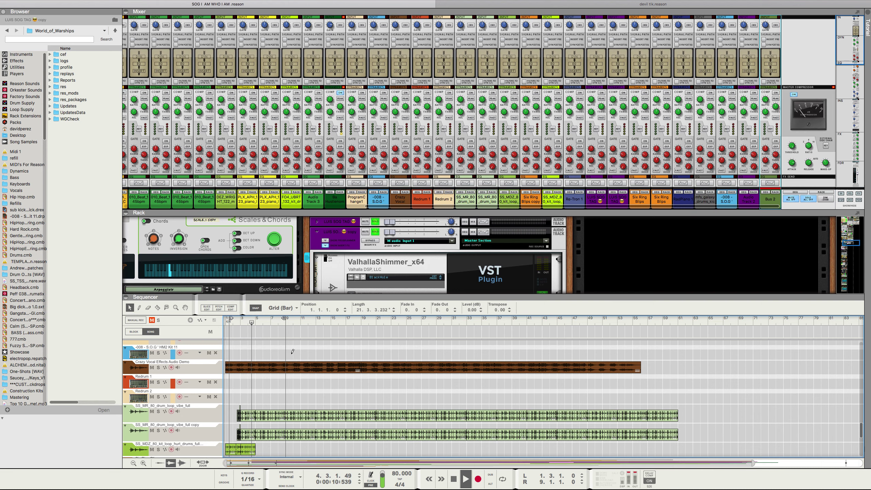
pyautogui.scroll(-5, 292, 357)
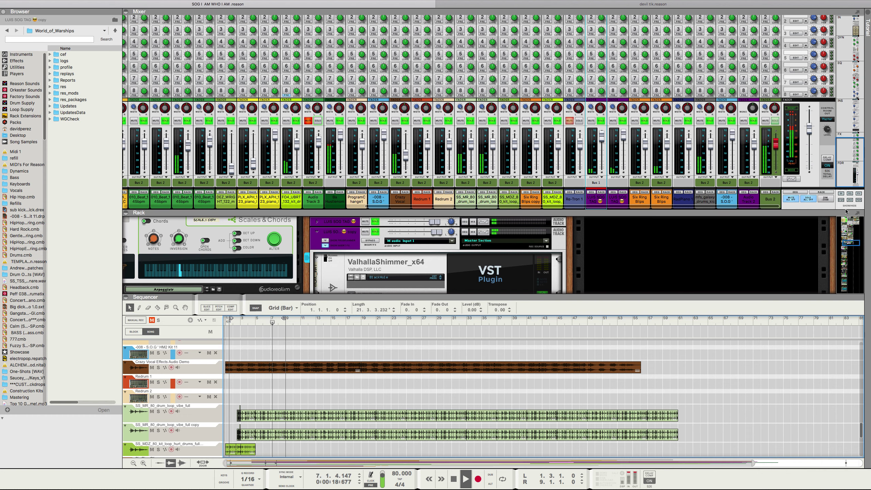
# Step: Add a Synapse GQ-7 Graphic Equalizer to the mastering devices in the rack and load its Gentle Master patch
pyautogui.click(844, 221)
pyautogui.scroll(5, 278, 242)
pyautogui.scroll(-2, 278, 242)
pyautogui.scroll(-6, 278, 241)
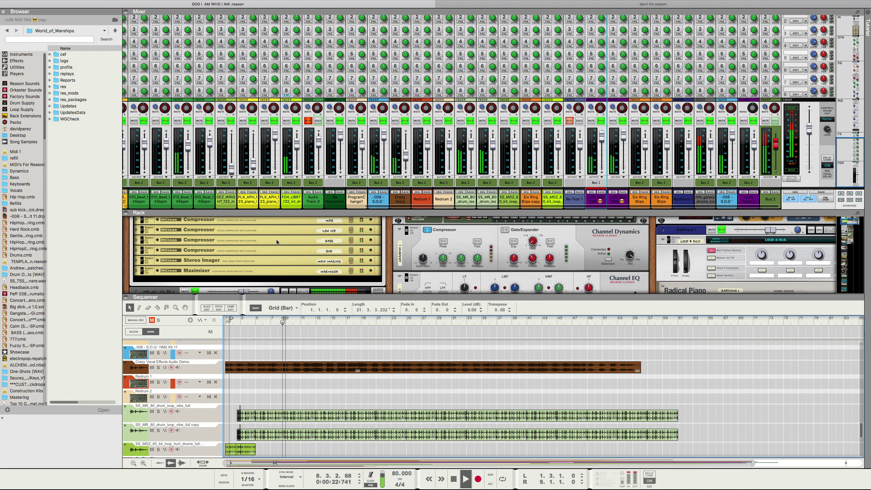
pyautogui.click(16, 61)
pyautogui.scroll(-10, 66, 93)
pyautogui.scroll(-20, 66, 93)
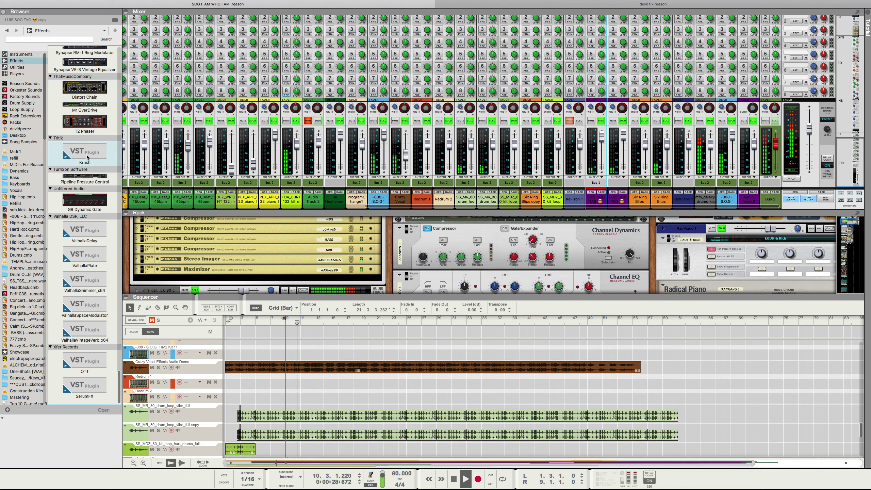
pyautogui.scroll(5, 81, 100)
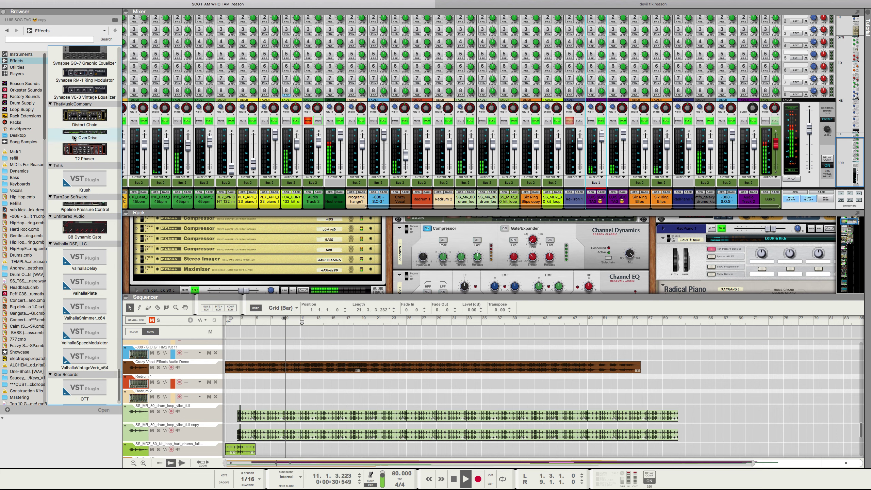
pyautogui.scroll(10, 82, 100)
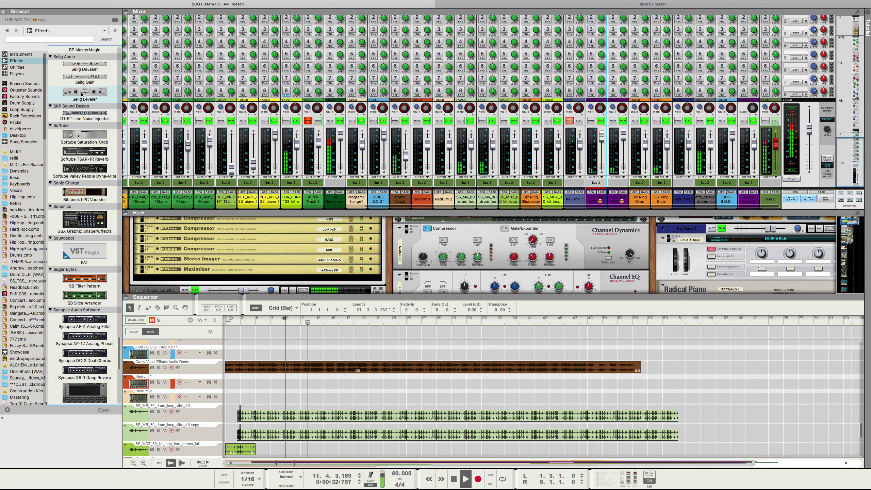
pyautogui.scroll(-2, 96, 254)
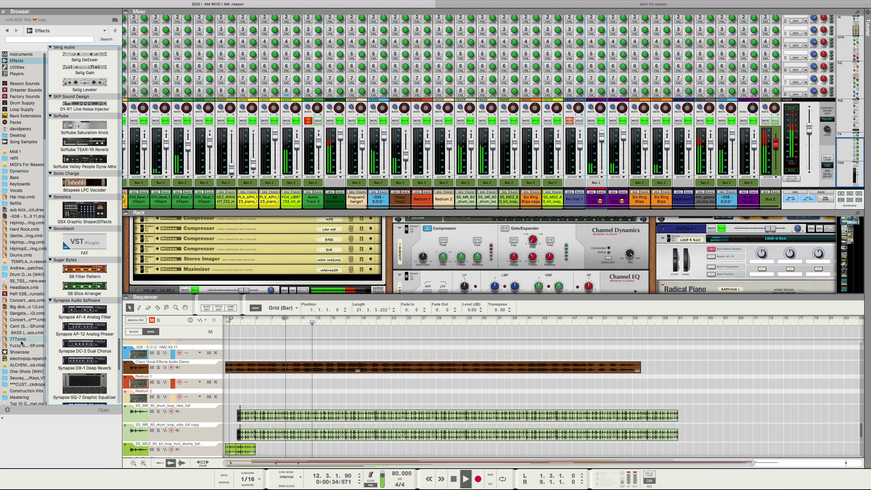
pyautogui.moveTo(93, 390)
pyautogui.mouseDown()
pyautogui.moveTo(195, 295)
pyautogui.moveTo(214, 261)
pyautogui.moveTo(128, 254)
pyautogui.moveTo(140, 248)
pyautogui.mouseUp()
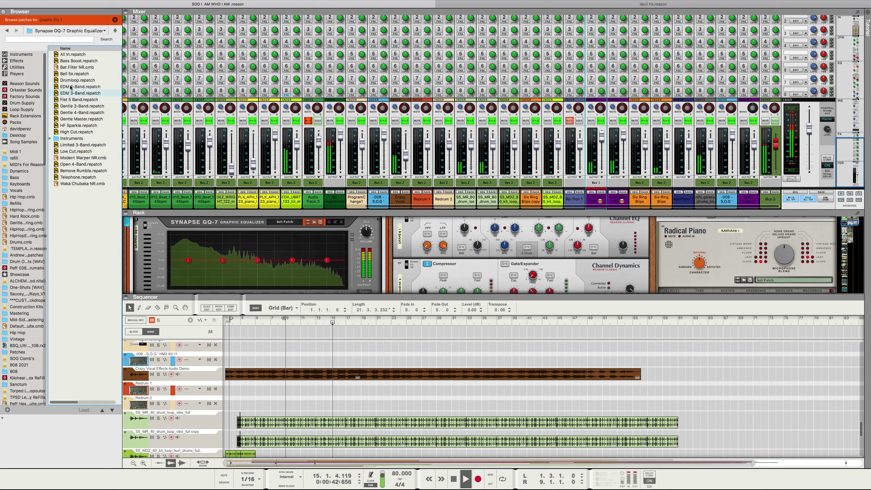
pyautogui.moveTo(68, 119); pyautogui.dragTo(144, 242)
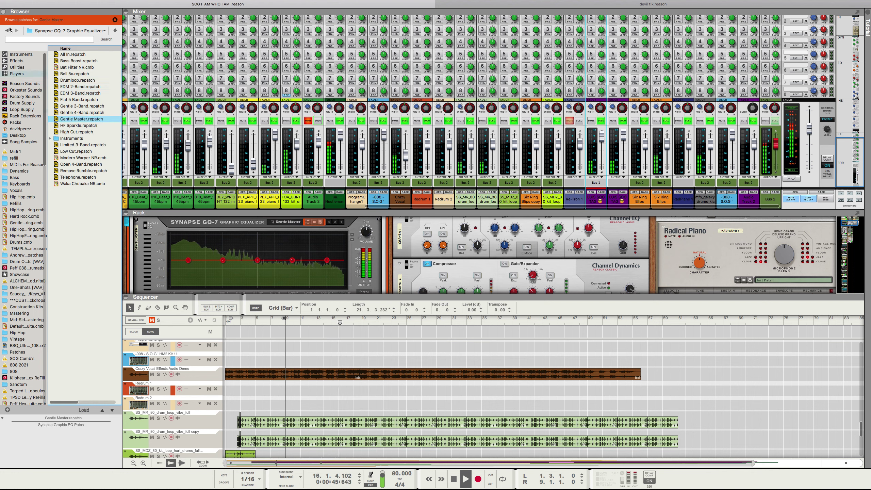
# Step: Add the TAPEFUNK M10 Tape Recorder effect next to the graphic equalizer in the rack and operate its front-panel switch
pyautogui.click(7, 31)
pyautogui.click(8, 30)
pyautogui.click(8, 30)
pyautogui.scroll(-15, 75, 165)
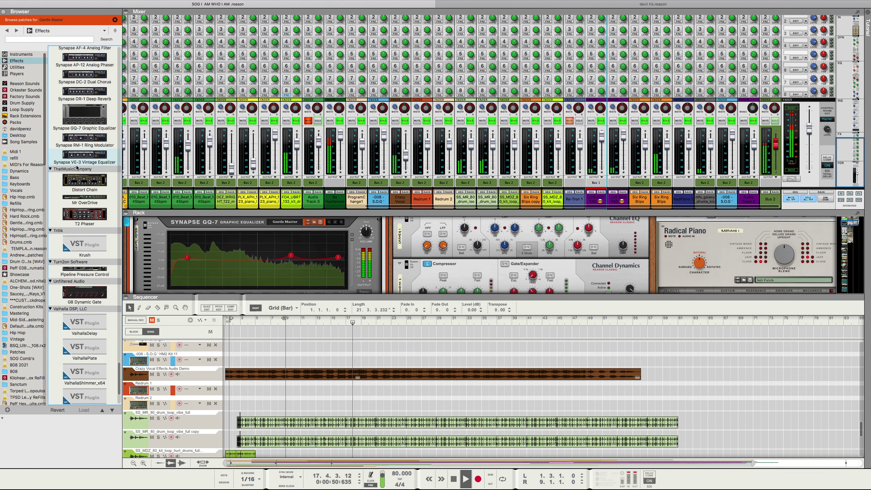
pyautogui.scroll(10, 77, 168)
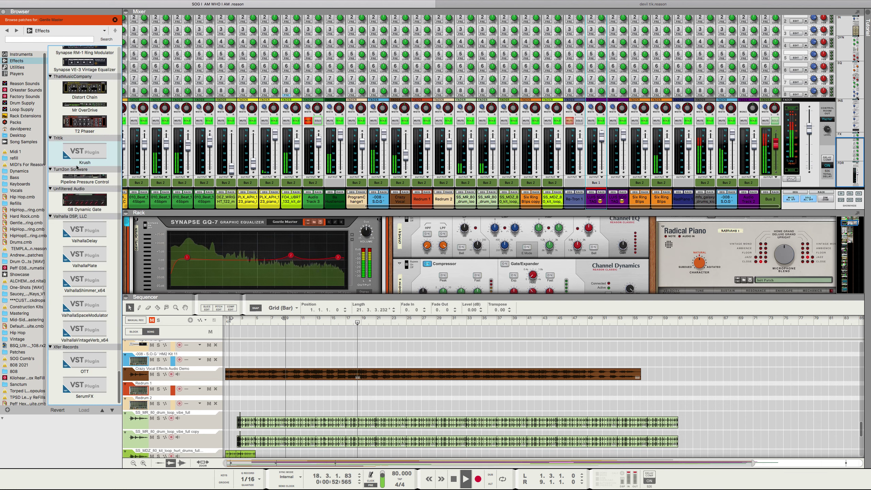
pyautogui.scroll(15, 77, 168)
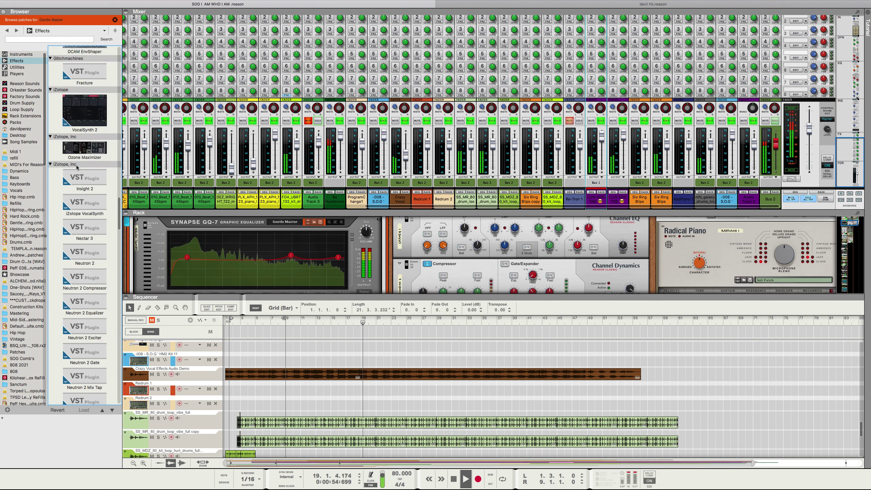
pyautogui.scroll(10, 77, 168)
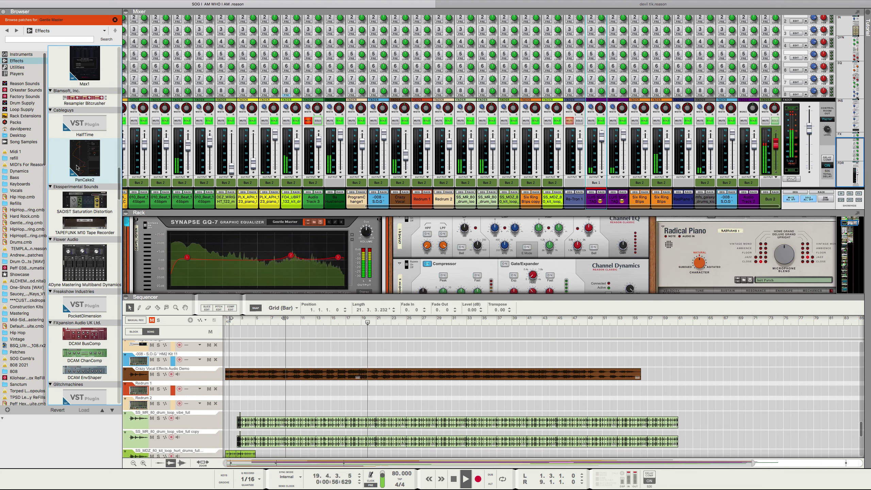
pyautogui.scroll(8, 77, 167)
pyautogui.scroll(-10, 77, 168)
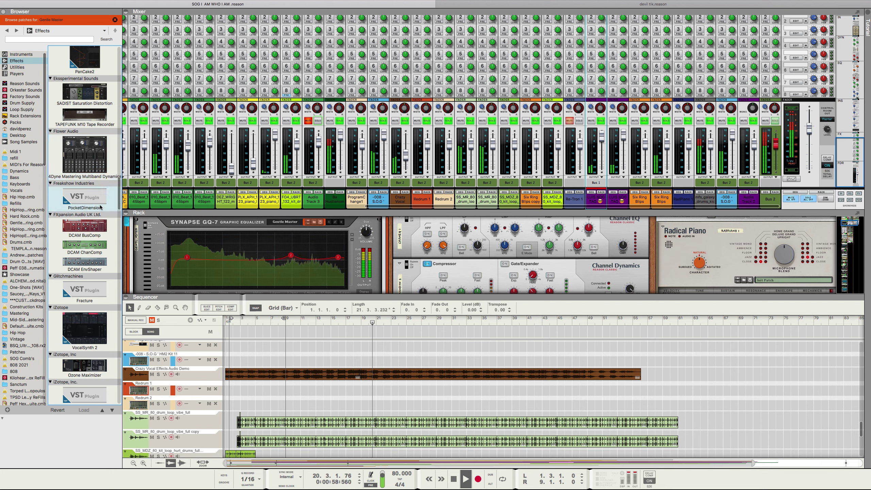
pyautogui.moveTo(84, 116); pyautogui.dragTo(172, 242)
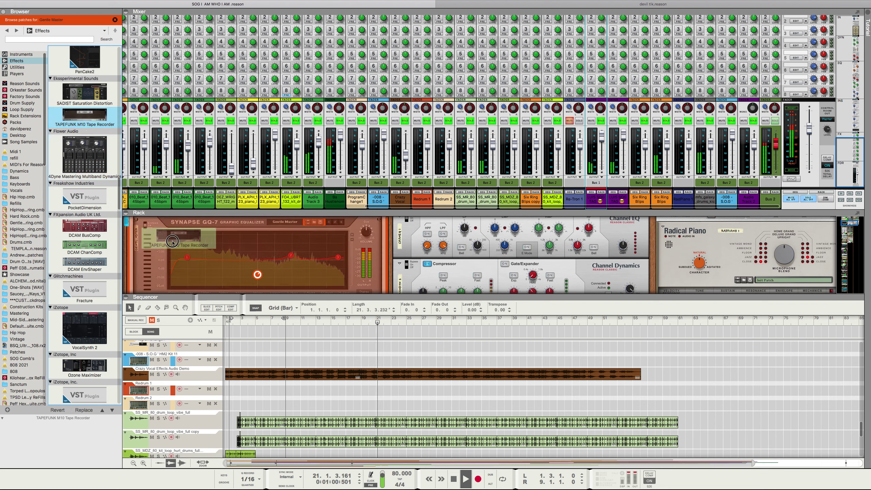
pyautogui.moveTo(217, 284); pyautogui.dragTo(257, 279)
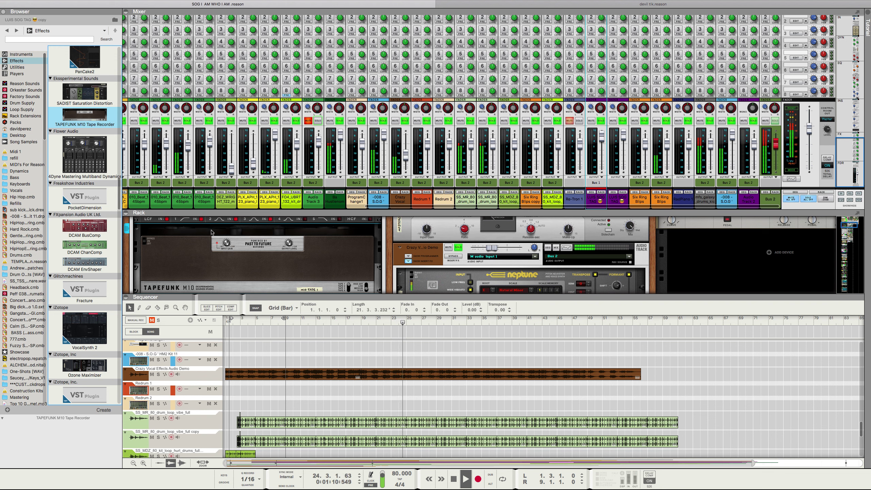
pyautogui.click(361, 292)
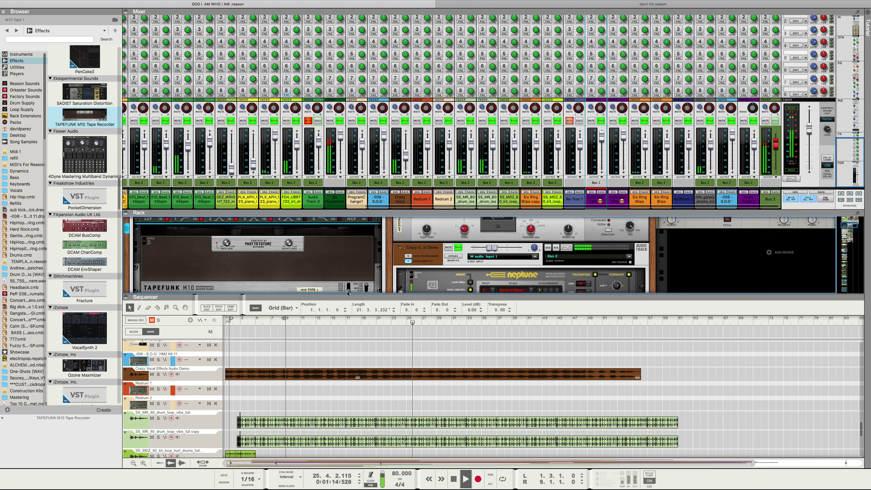
pyautogui.click(348, 290)
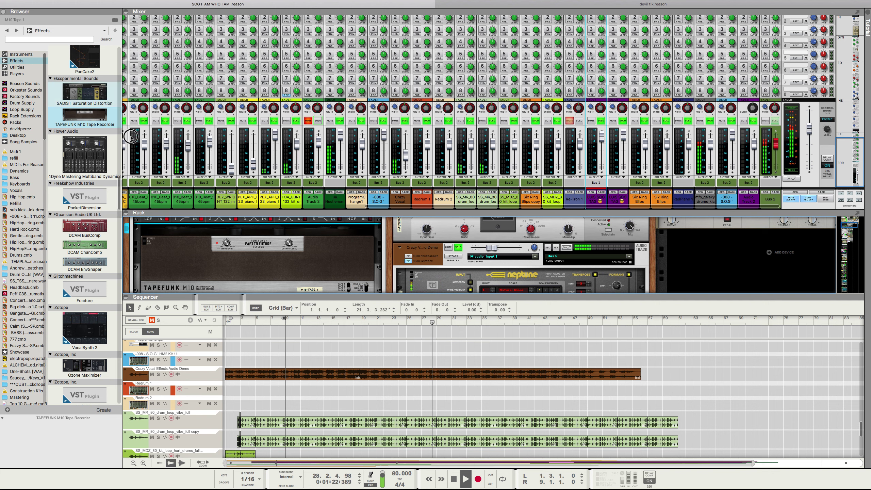
# Step: Add the SADIST Saturation Distortion effect below the tape recorder and load its Default patch
pyautogui.moveTo(130, 136); pyautogui.dragTo(251, 284)
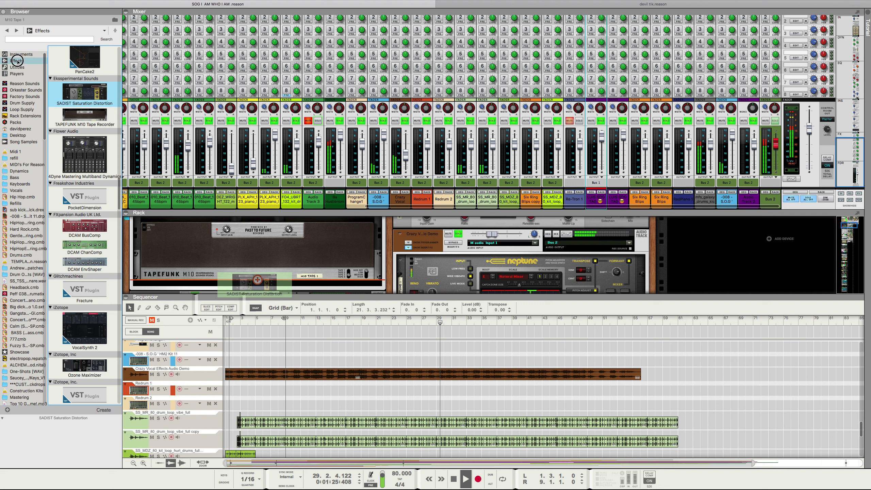
pyautogui.moveTo(257, 279); pyautogui.dragTo(254, 279)
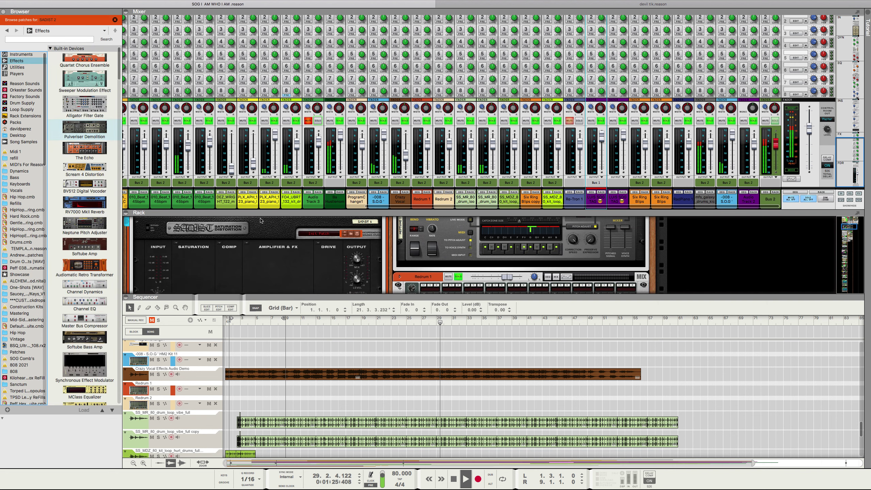
pyautogui.click(344, 233)
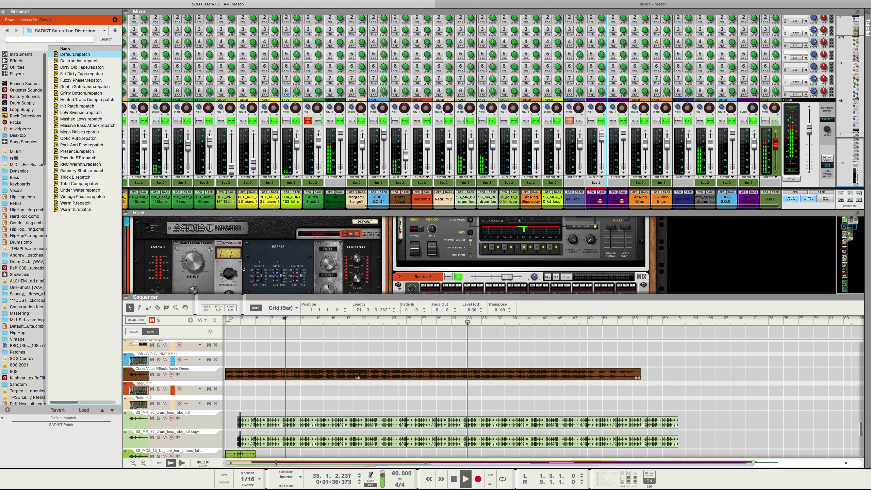
pyautogui.click(186, 261)
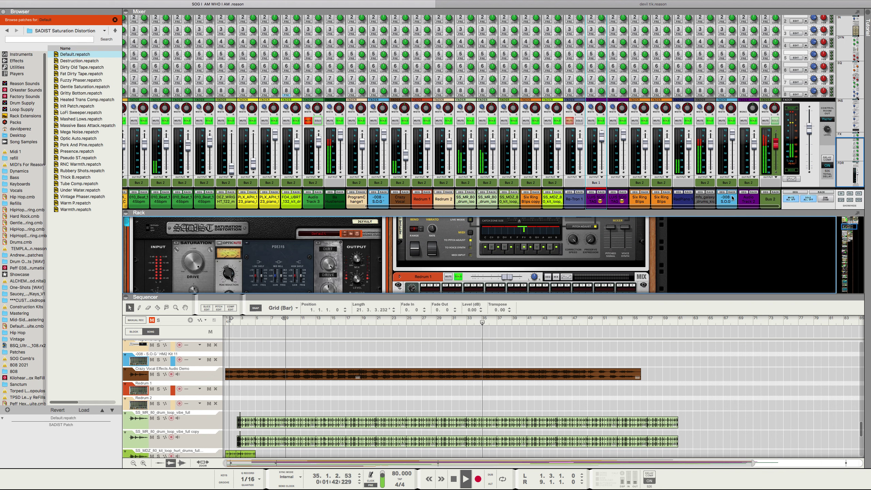
# Step: Pull the master fader all the way down to -∞ dB
pyautogui.moveTo(810, 130); pyautogui.dragTo(813, 169)
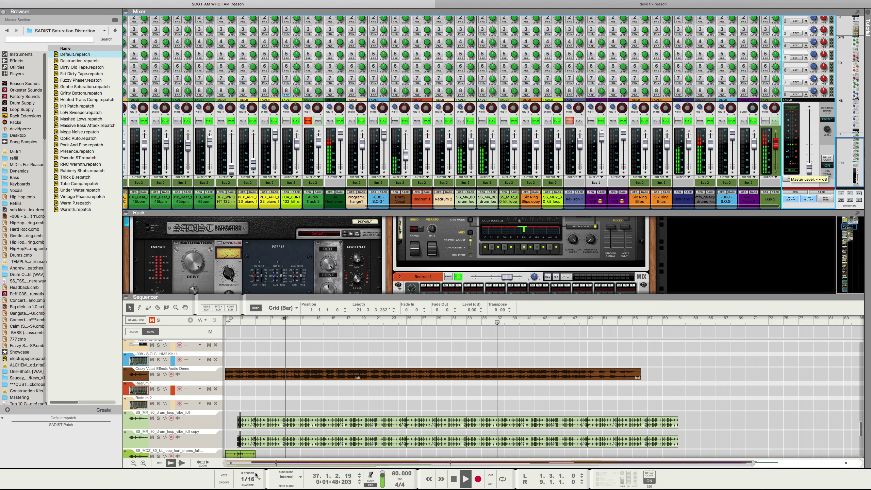